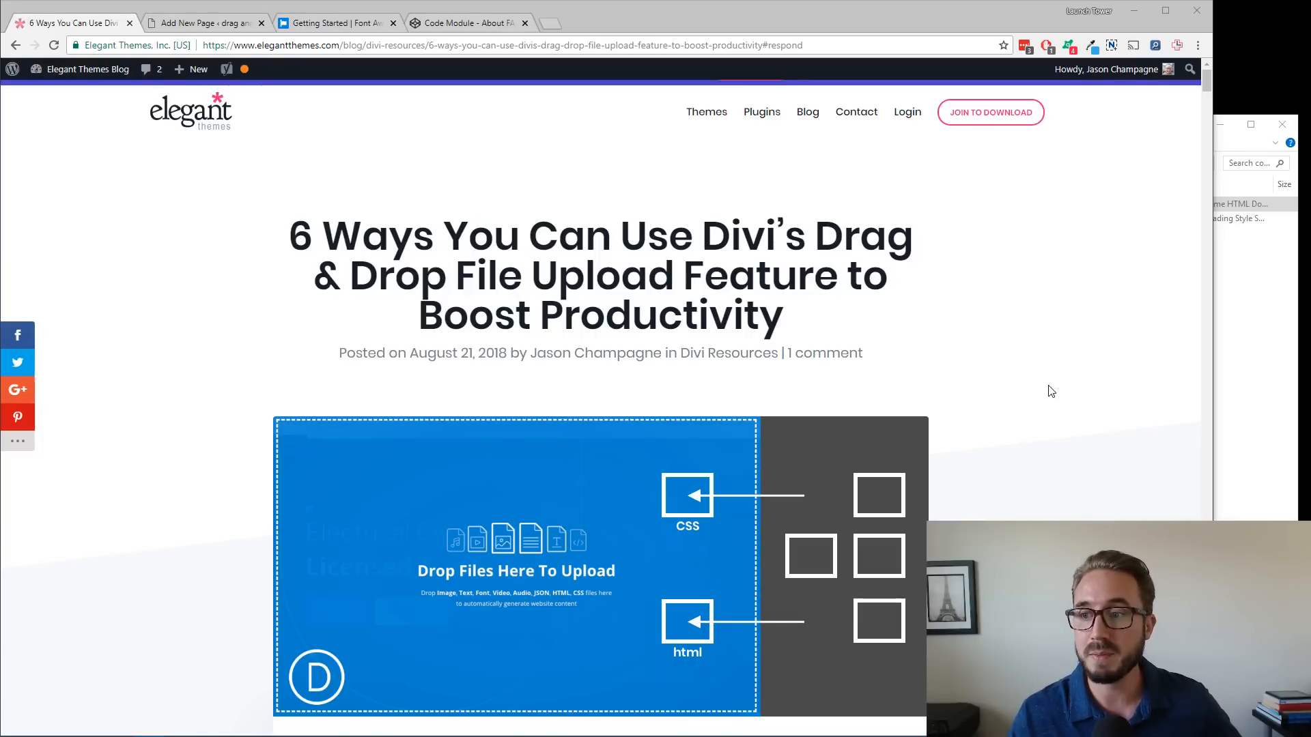
Maximize the browser window and look over the article's introduction and its list of supported file types.
left_click(1168, 17)
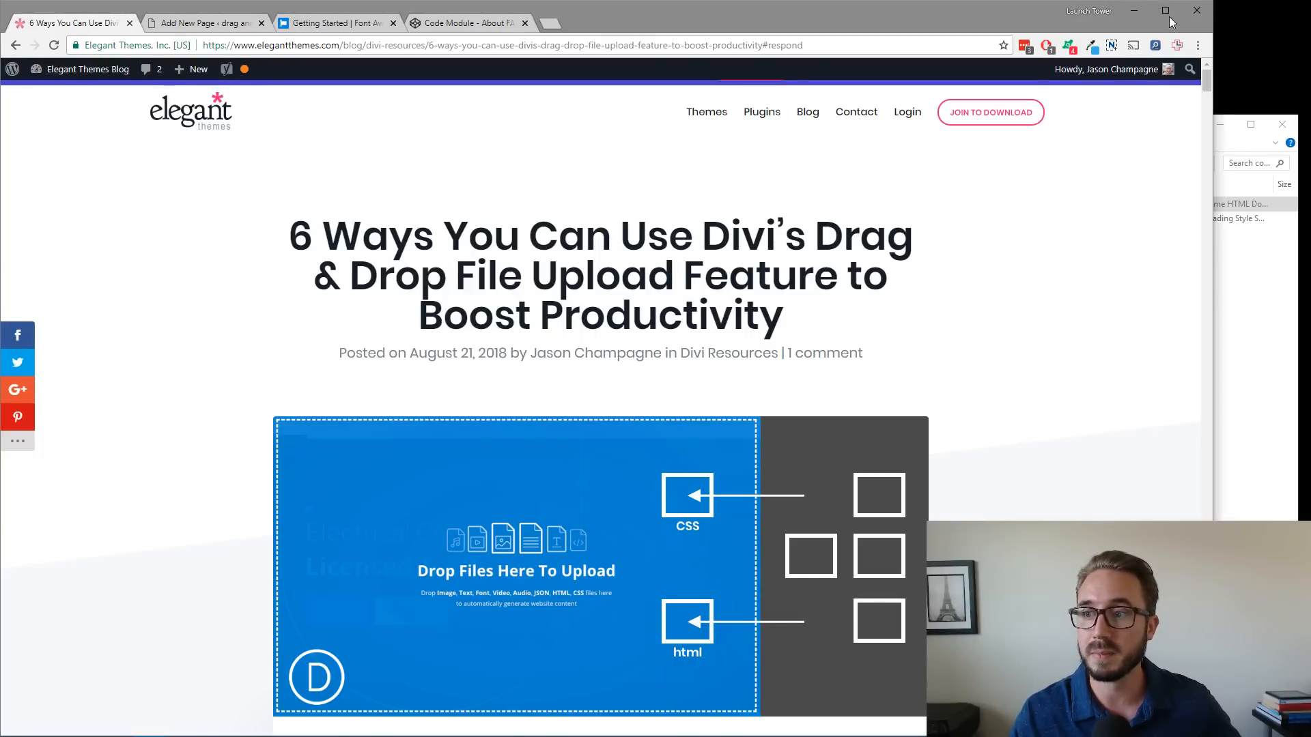
left_click(1169, 16)
left_click(1094, 18)
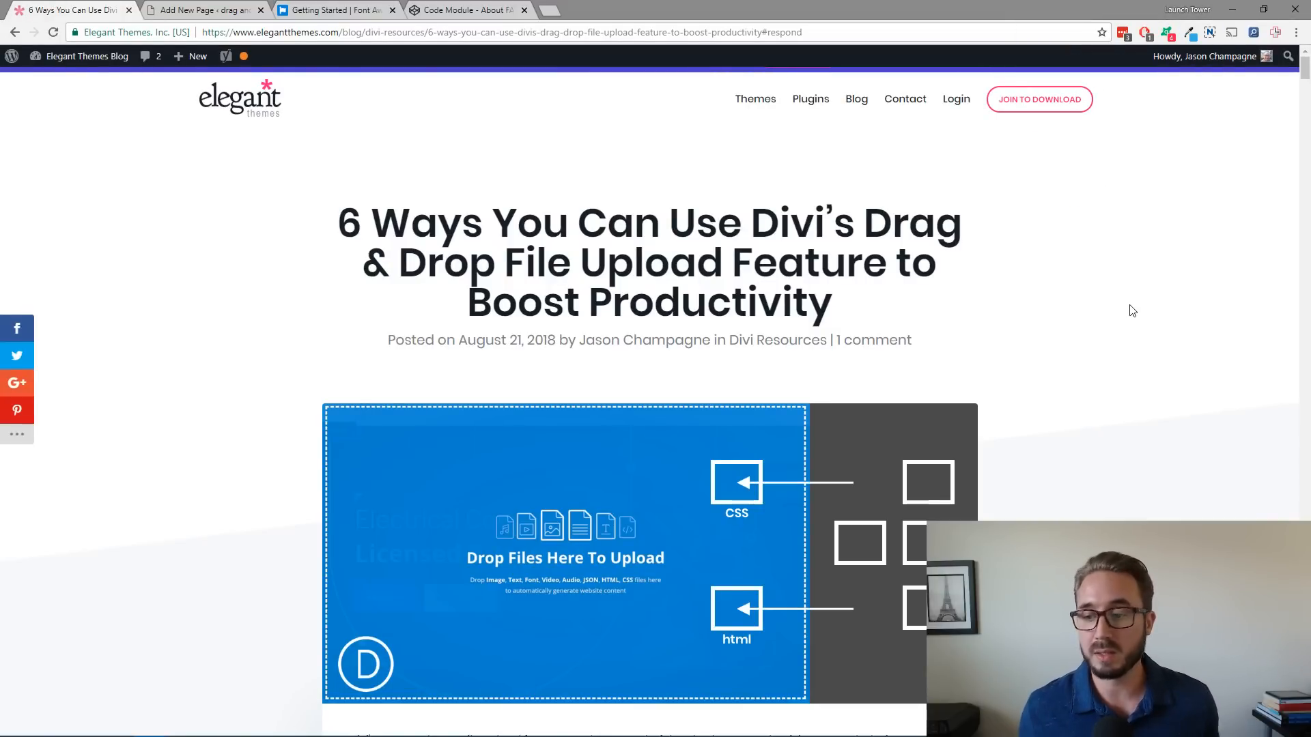
scroll(445, 383, "down", 2)
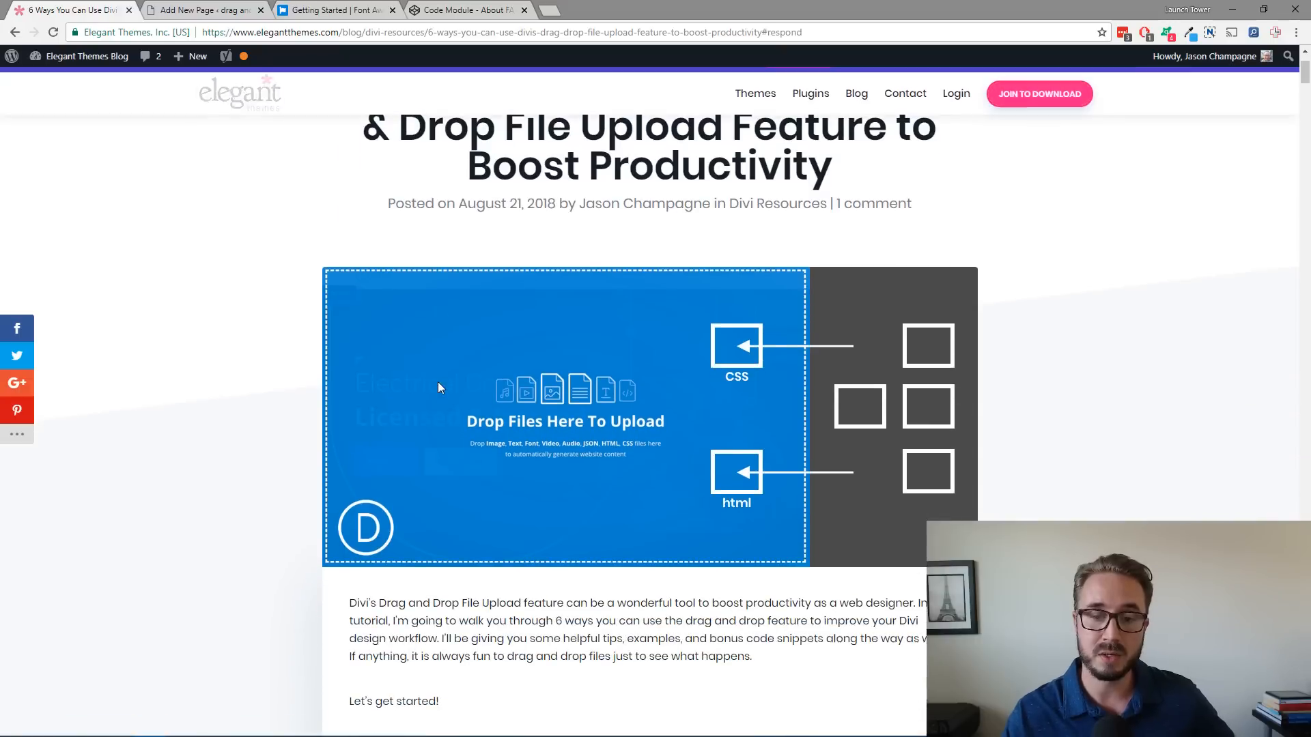
scroll(439, 383, "up", 1)
scroll(439, 388, "up", 1)
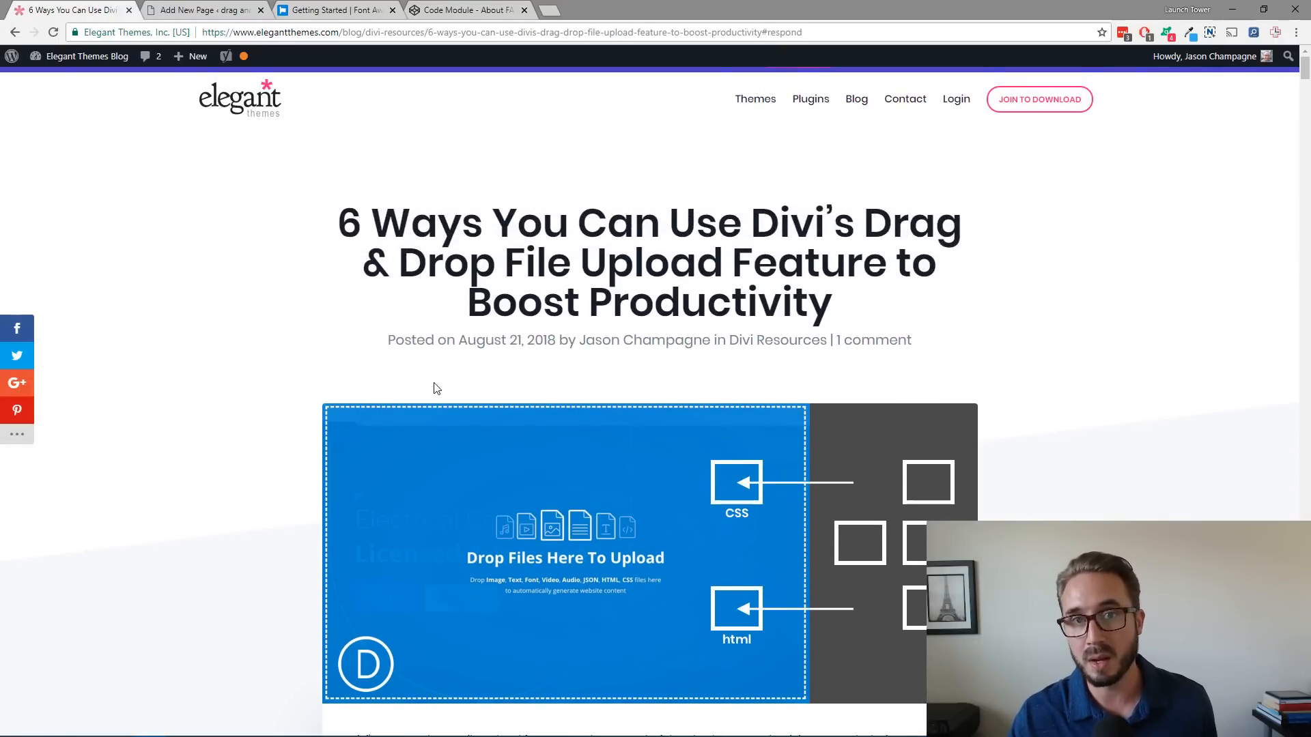
scroll(650, 375, "down", 7)
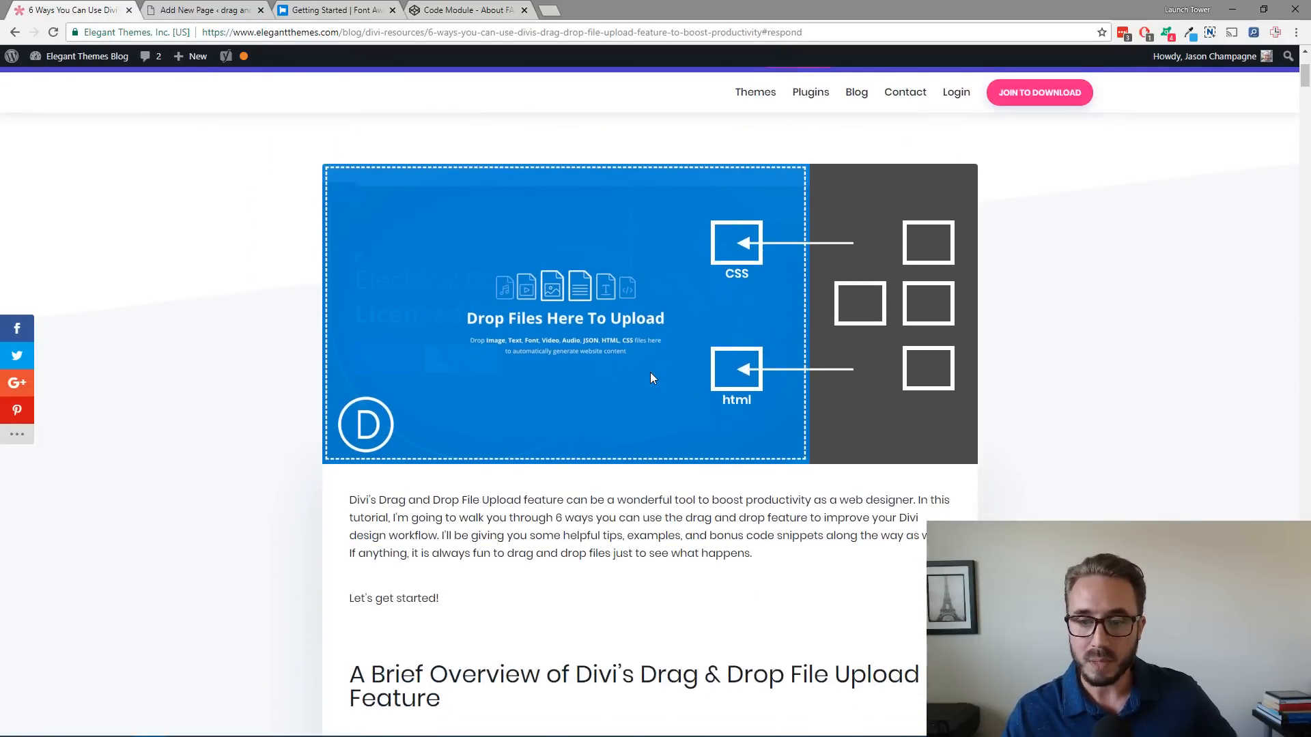
scroll(650, 375, "down", 8)
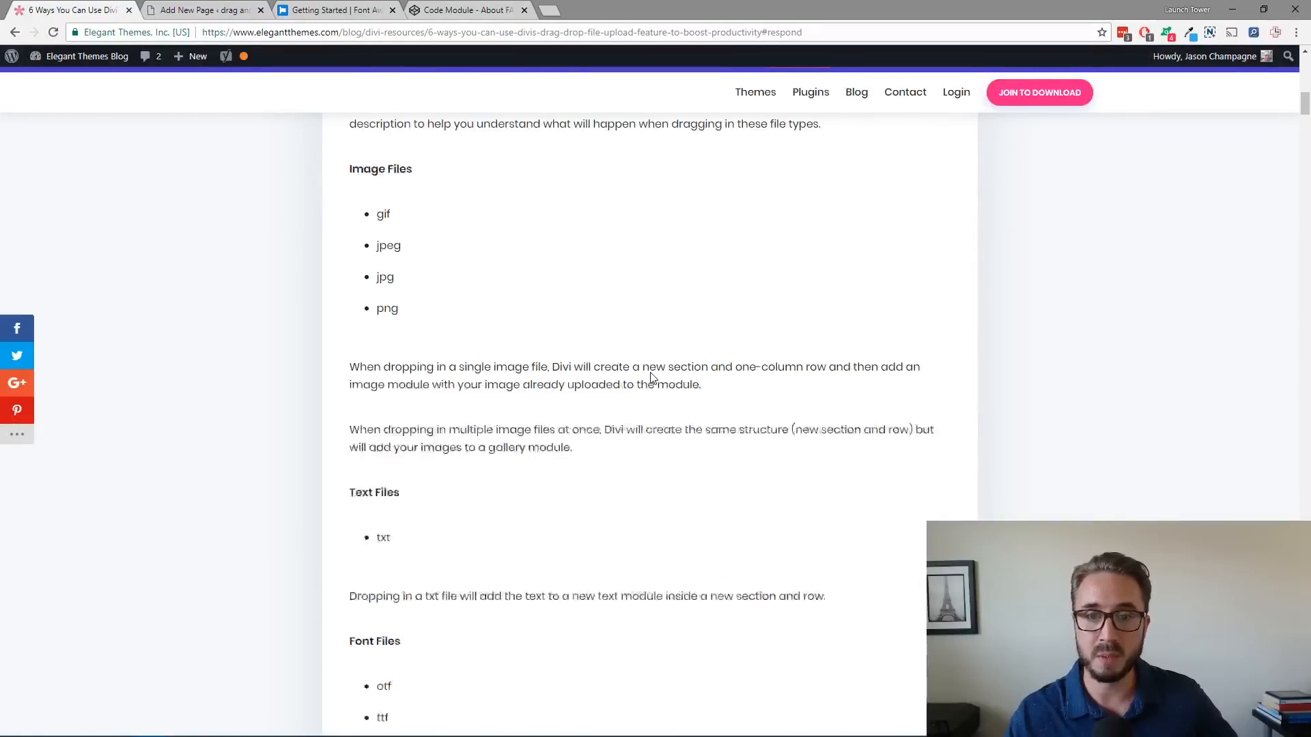
scroll(650, 375, "up", 5)
scroll(654, 378, "up", 7)
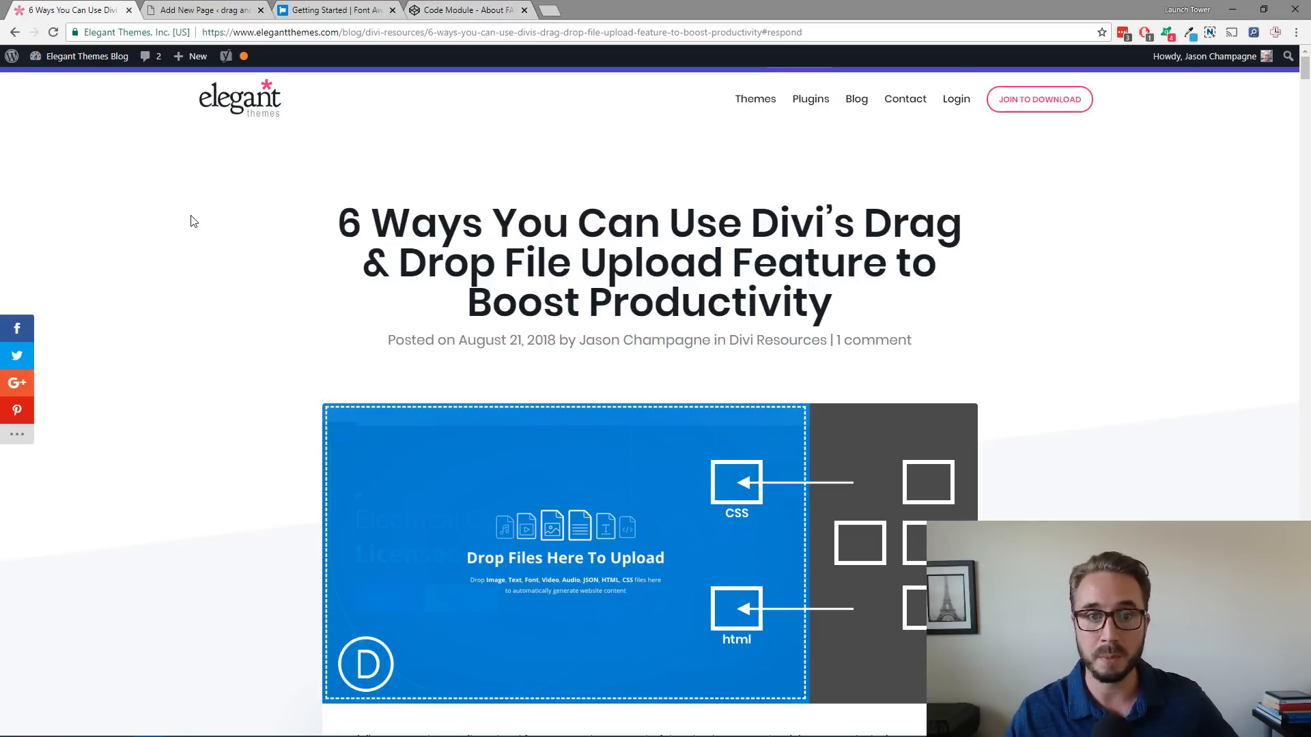
Title the new WordPress page "Test", enable the Divi Builder for it and launch the Visual Builder.
left_click(200, 11)
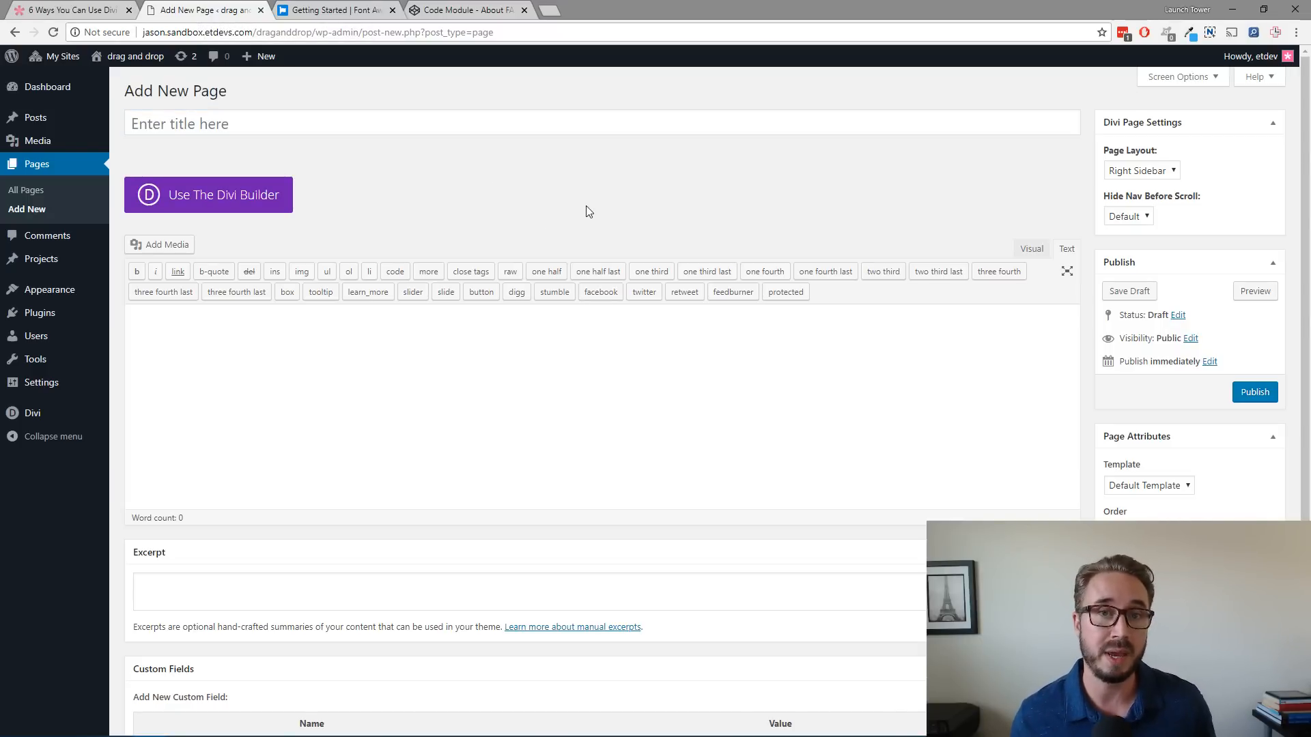
left_click(318, 120)
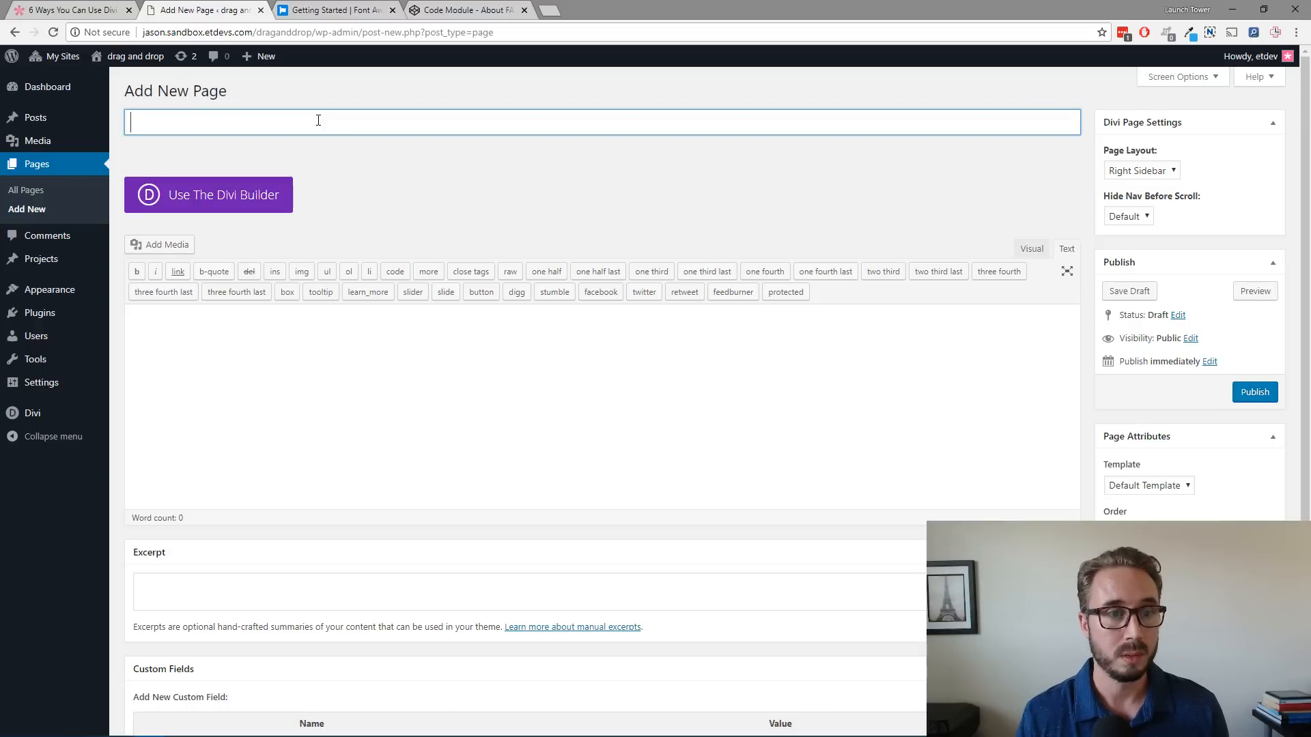
type("Test")
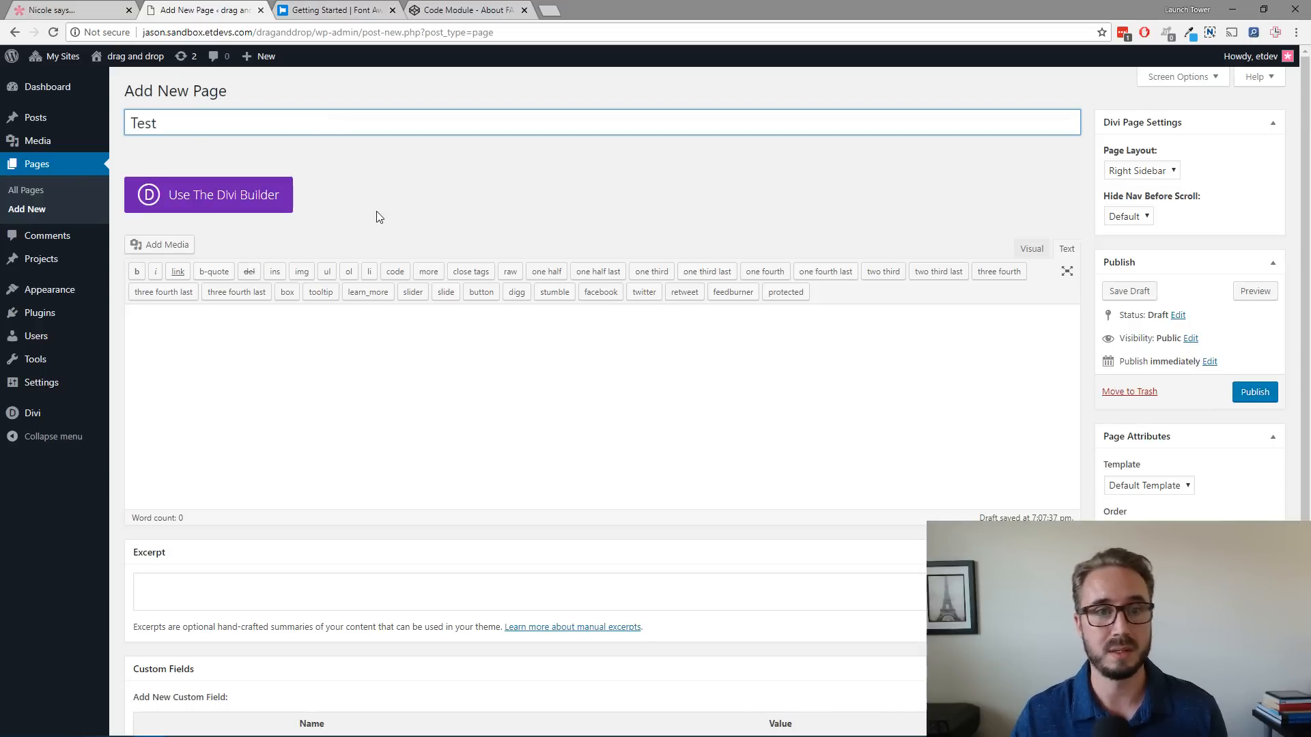
left_click(279, 205)
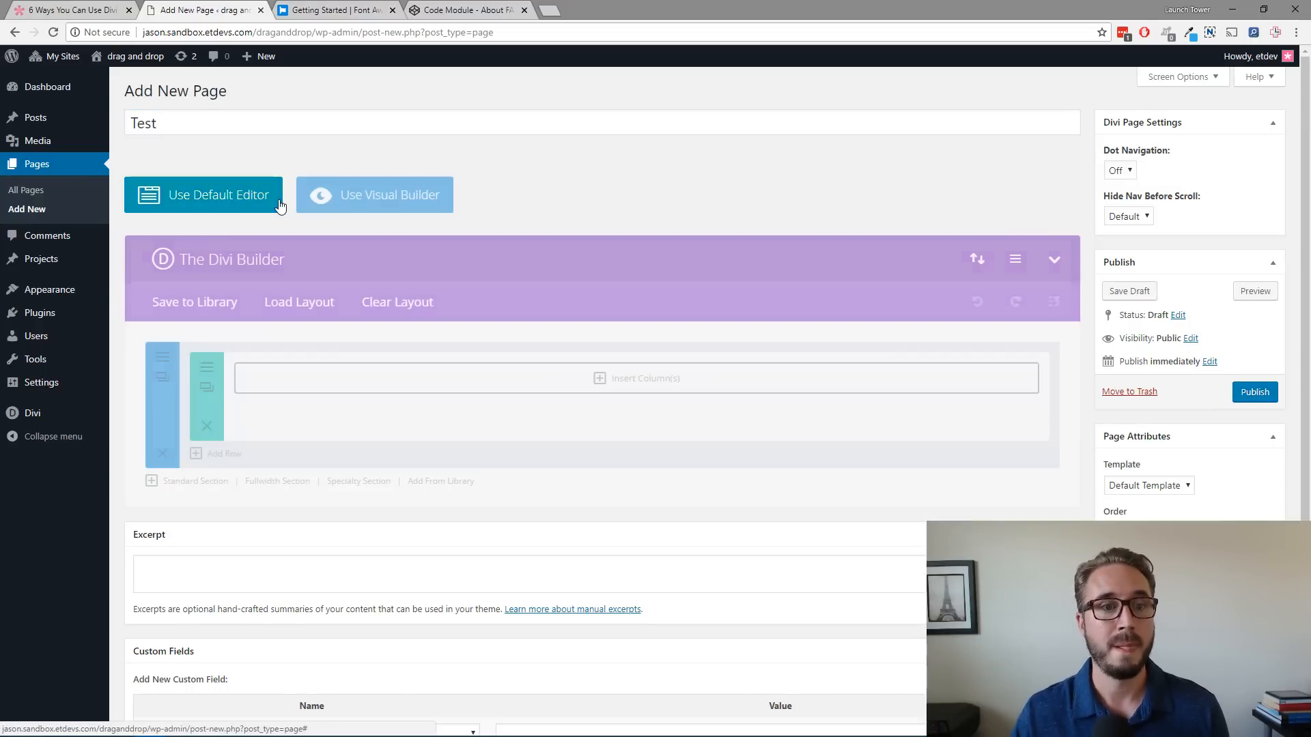
left_click(371, 203)
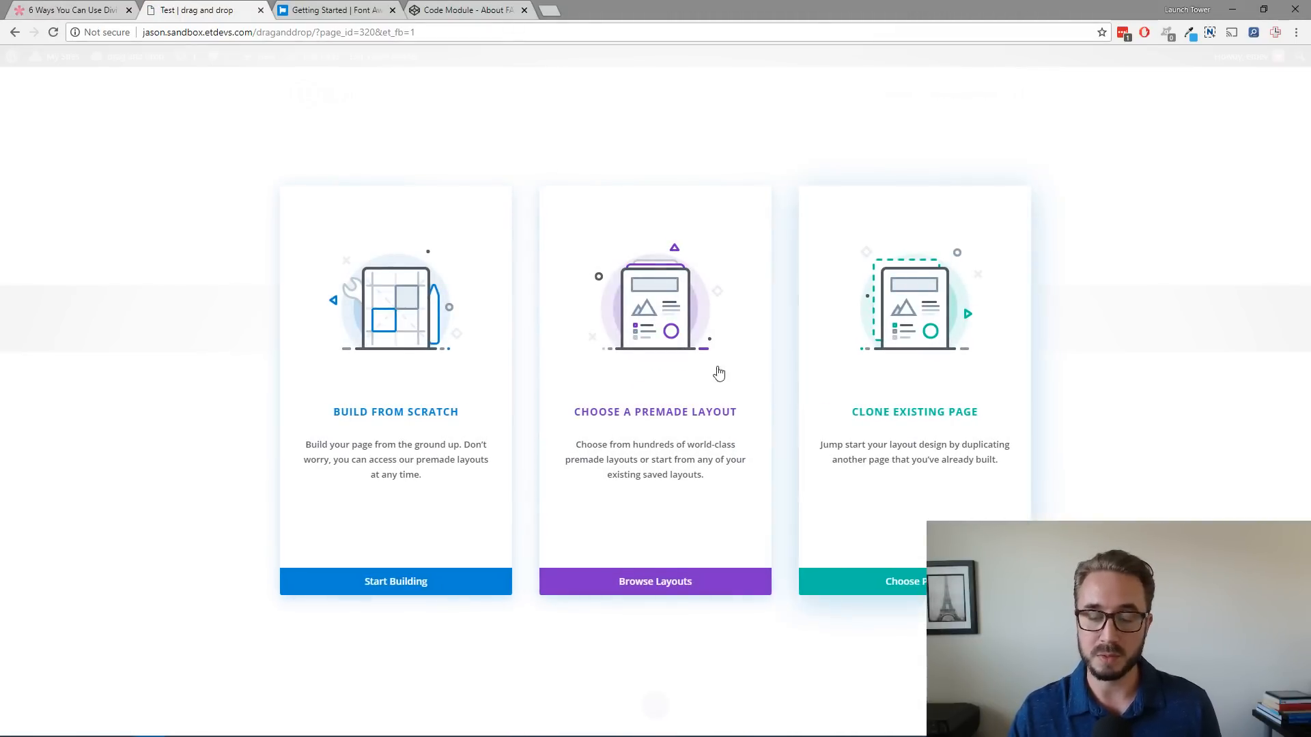
Load the premade Design Agency Landing Page layout from the layout library onto the page.
left_click(661, 341)
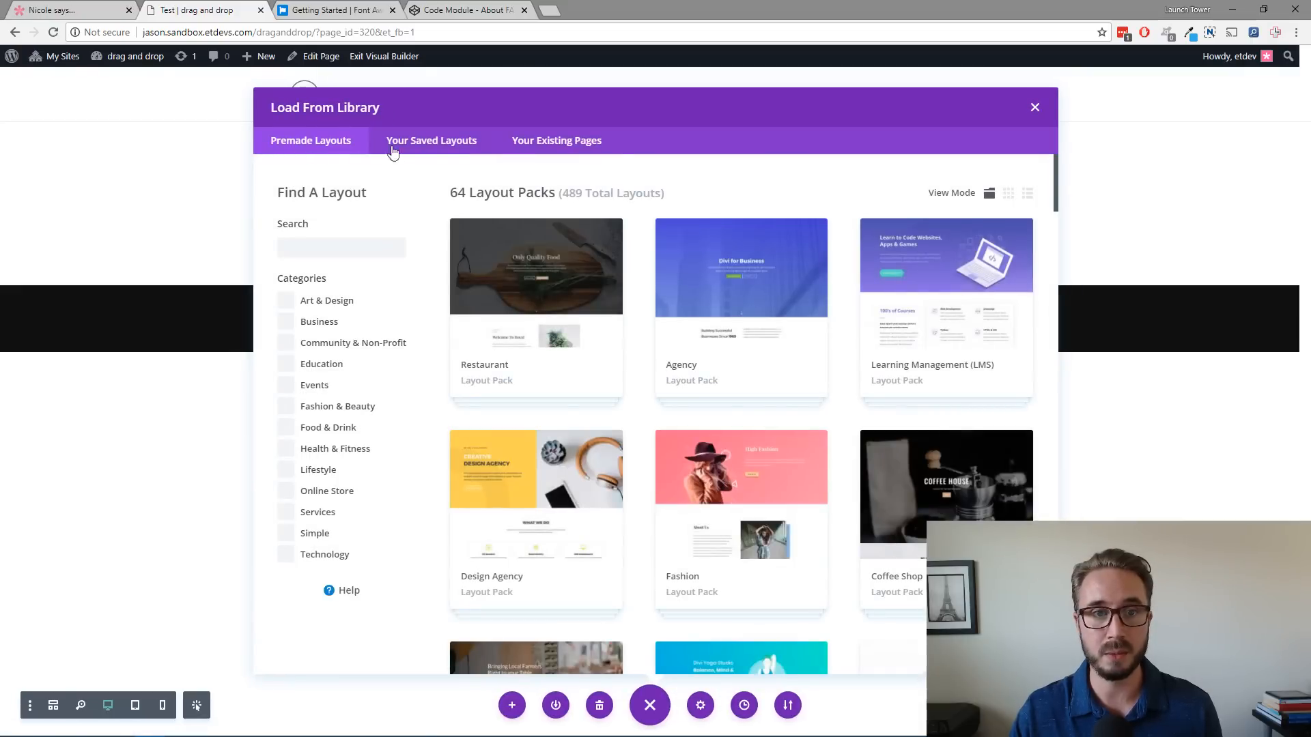
scroll(618, 401, "down", 20)
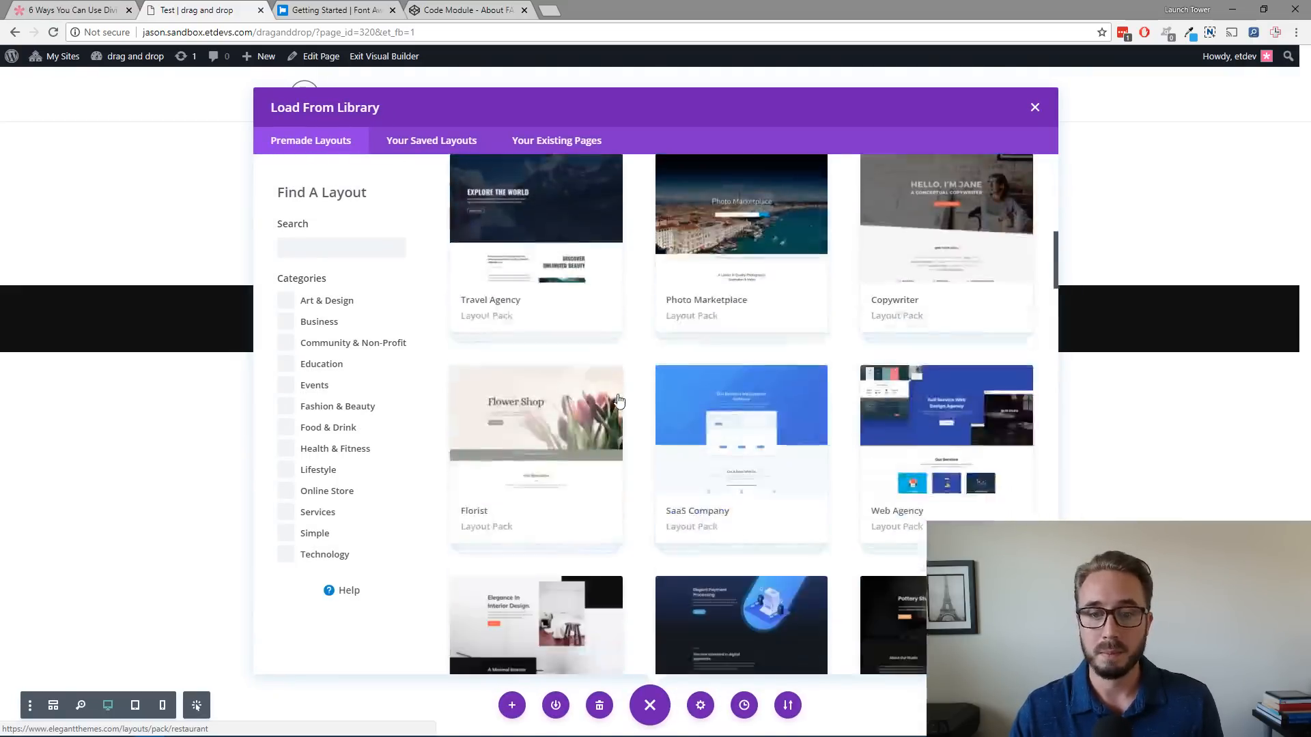
scroll(618, 401, "down", 20)
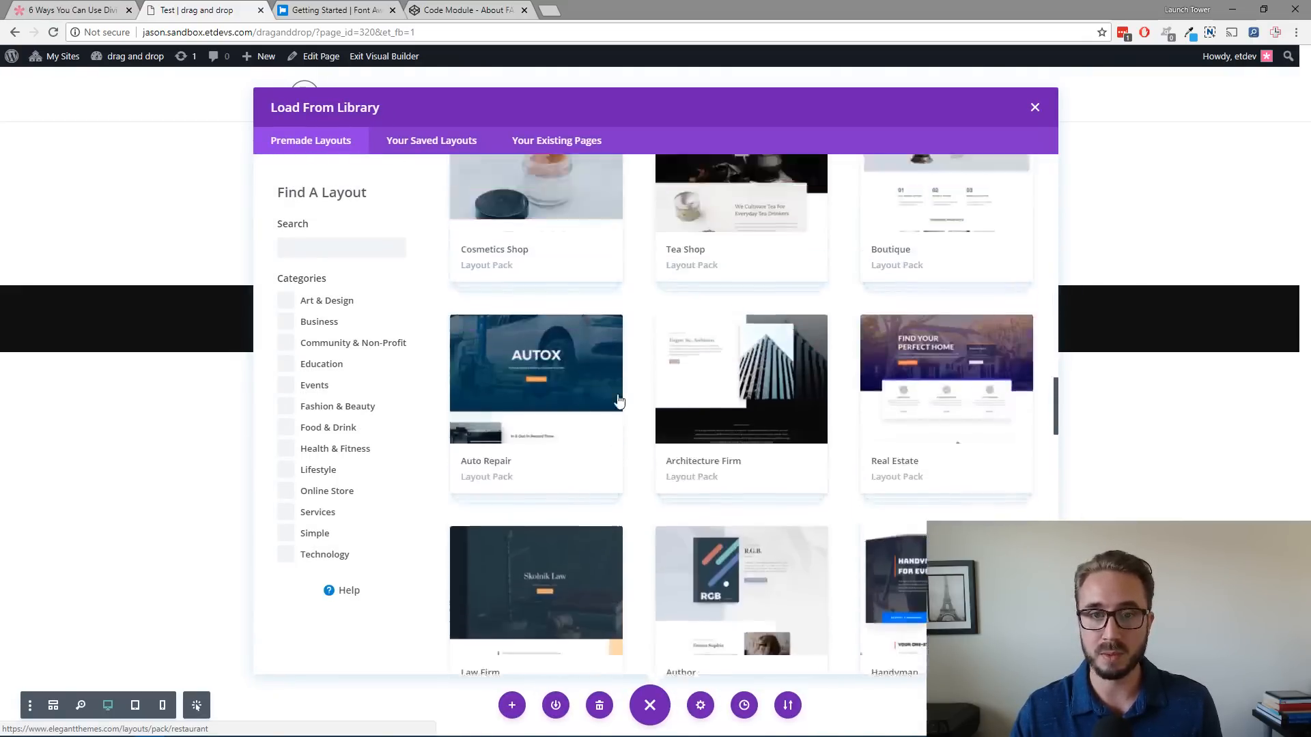
scroll(622, 394, "up", 20)
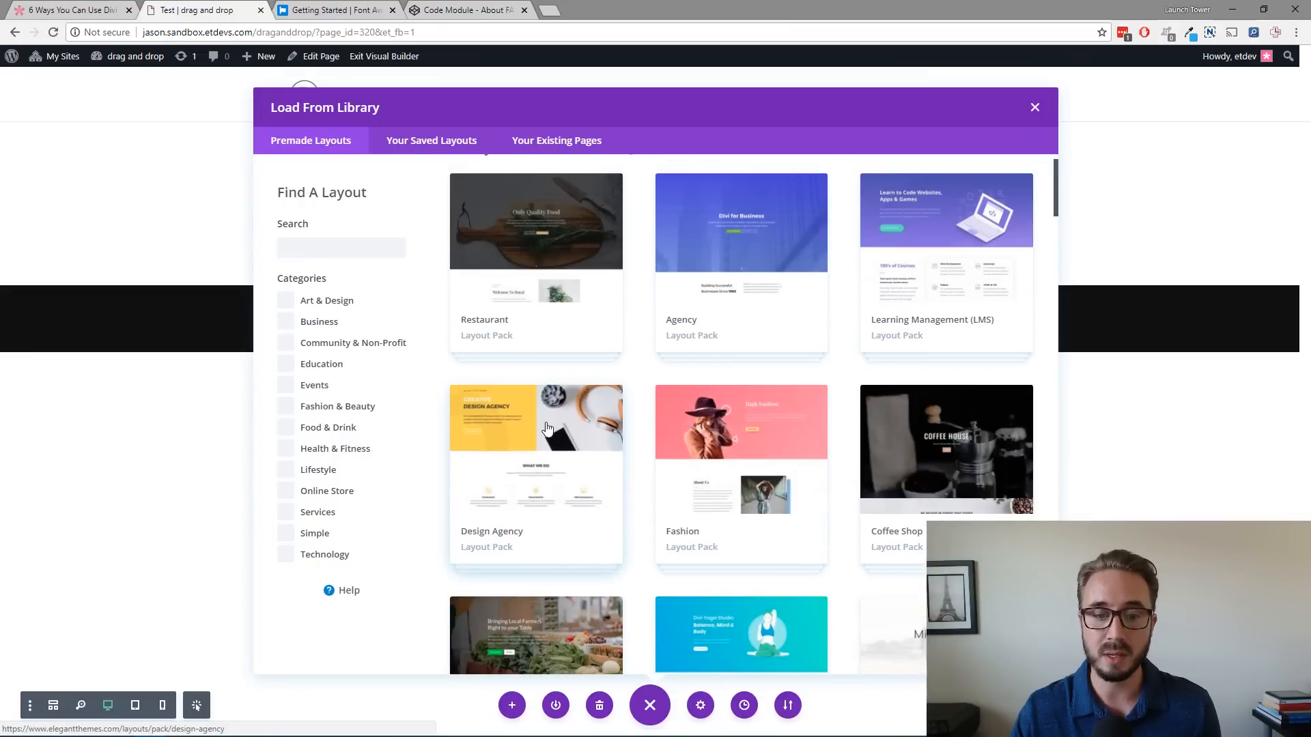
left_click(546, 427)
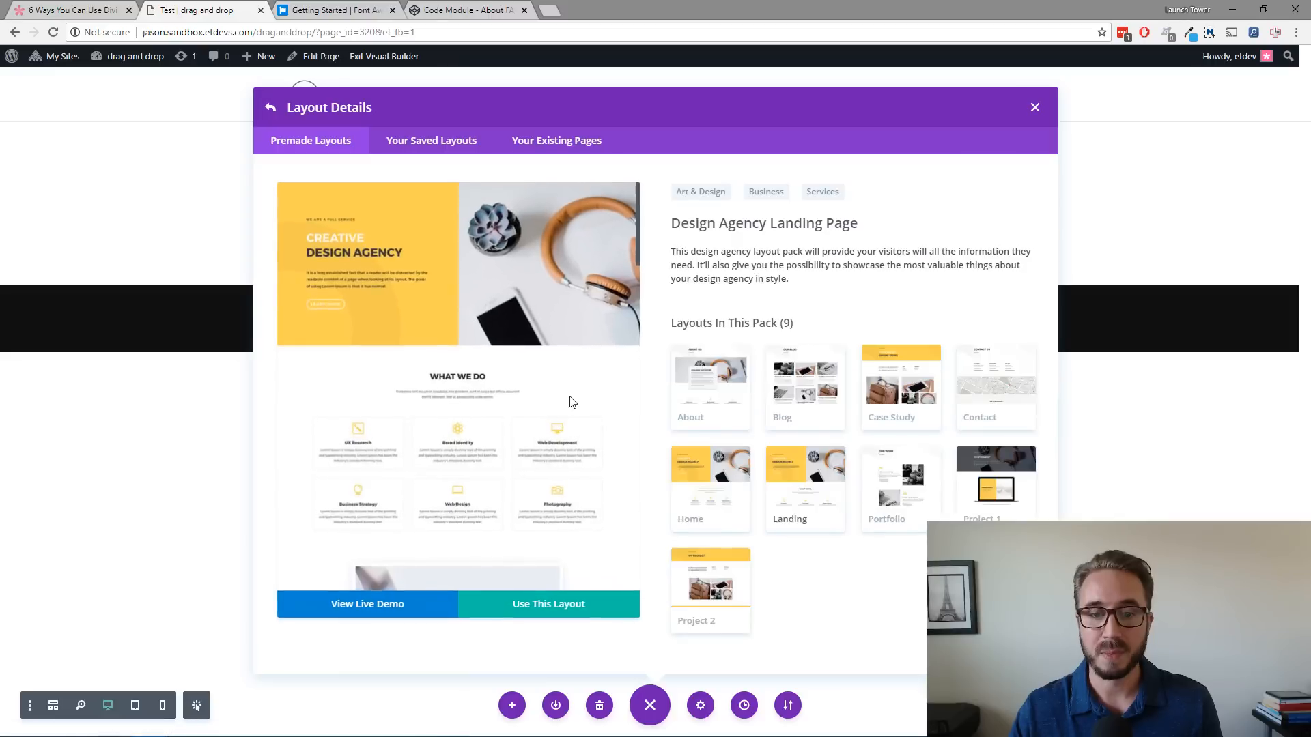
left_click(554, 611)
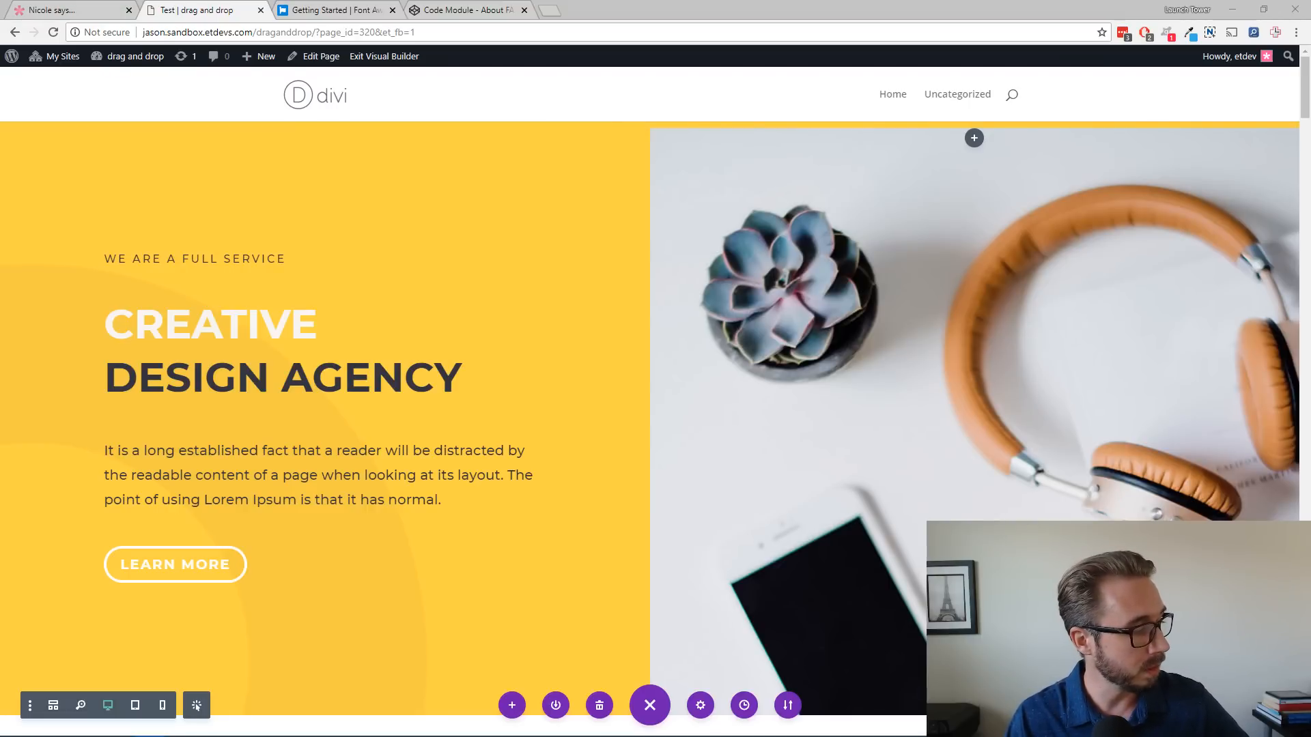
Switch to the File Explorer folder "6 Ways to Use The Drag and Drop Feature", move its window aside and make it narrower.
key("alt+Tab")
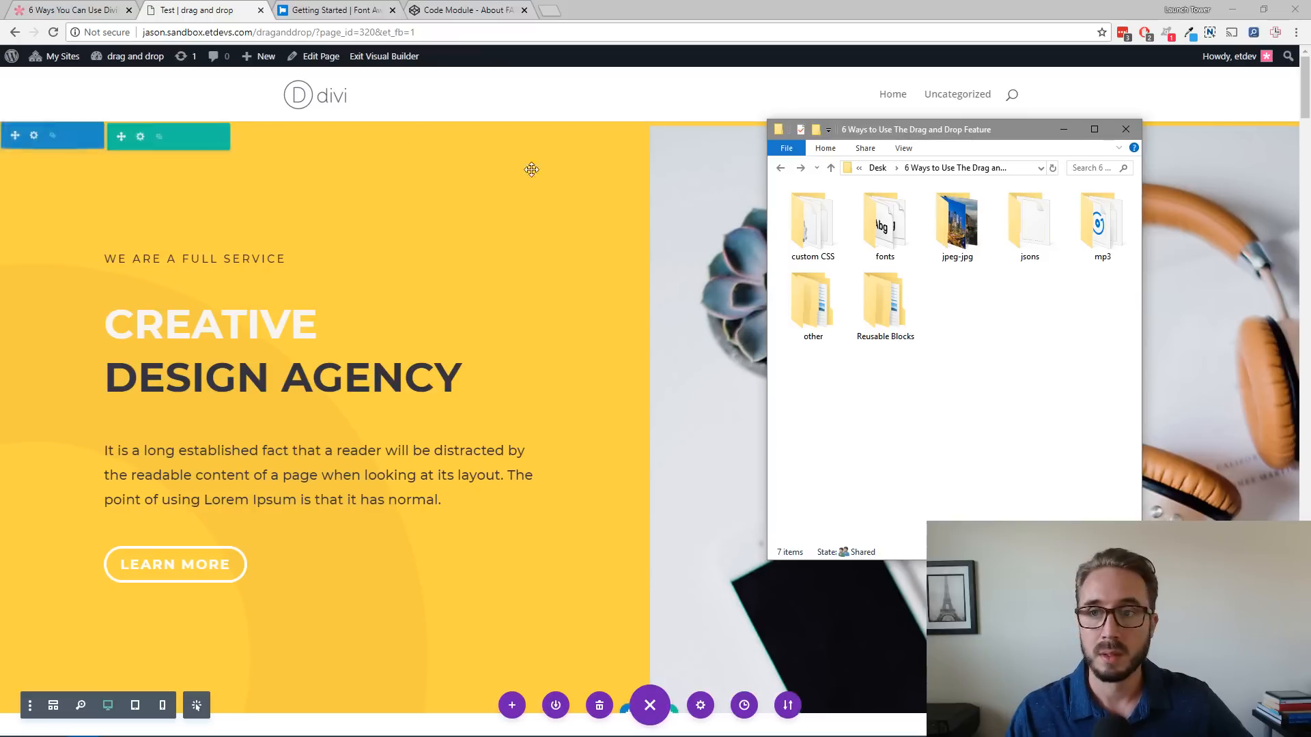
left_click_drag(1023, 129, 1187, 85)
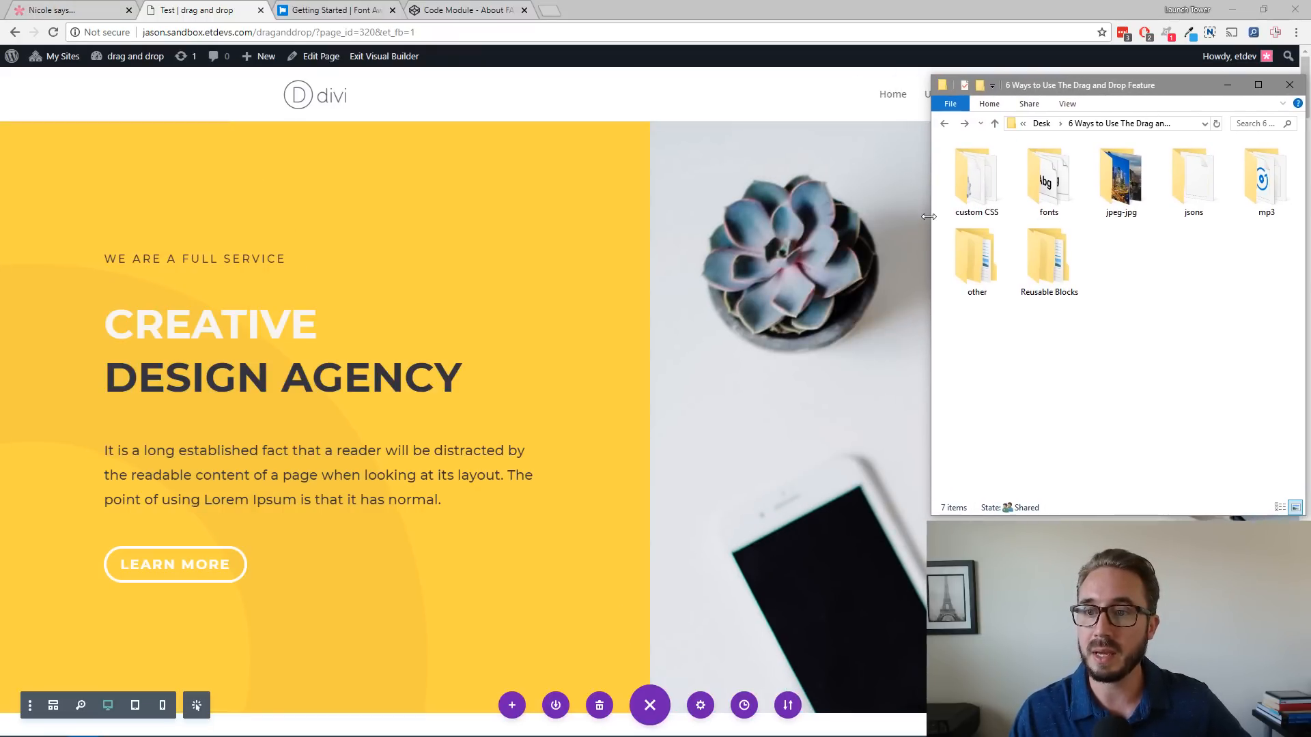
left_click_drag(931, 214, 1042, 204)
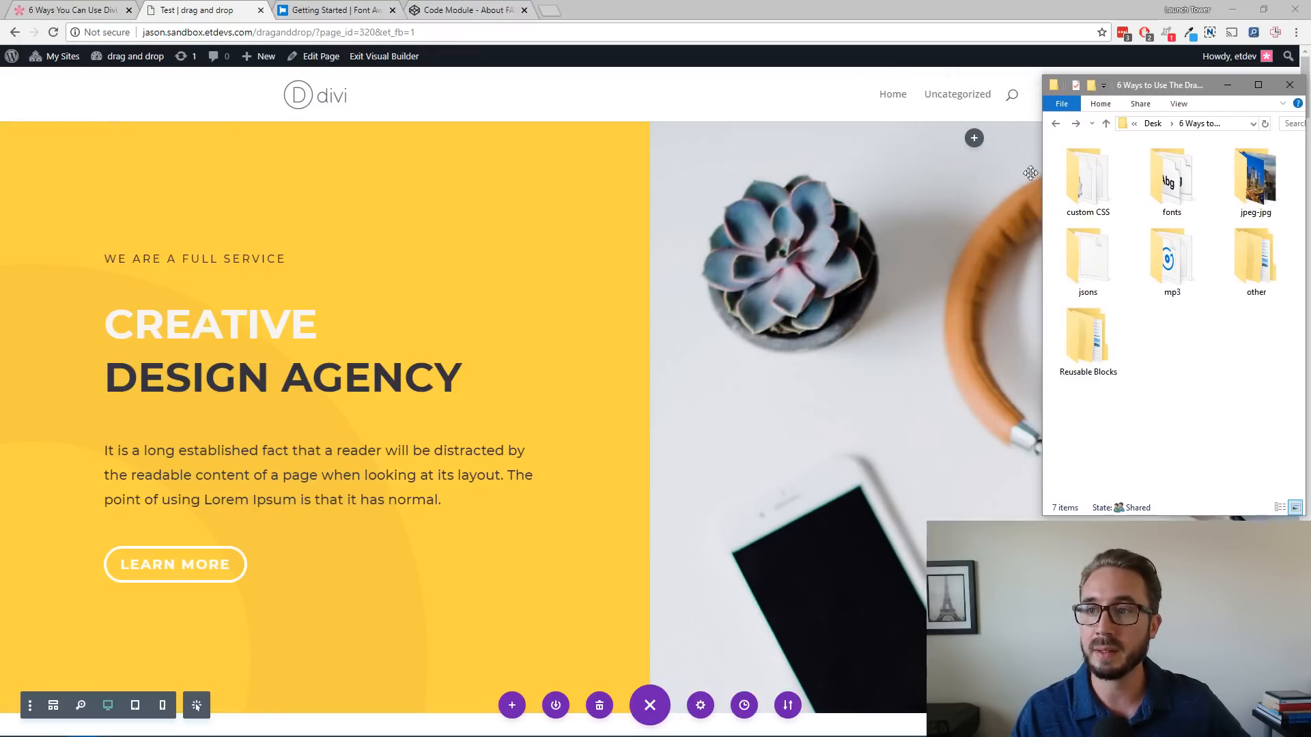
Take the browser out of maximized mode and resize it to full screen height, narrow enough to expose the folder window beside it.
left_click(1043, 13)
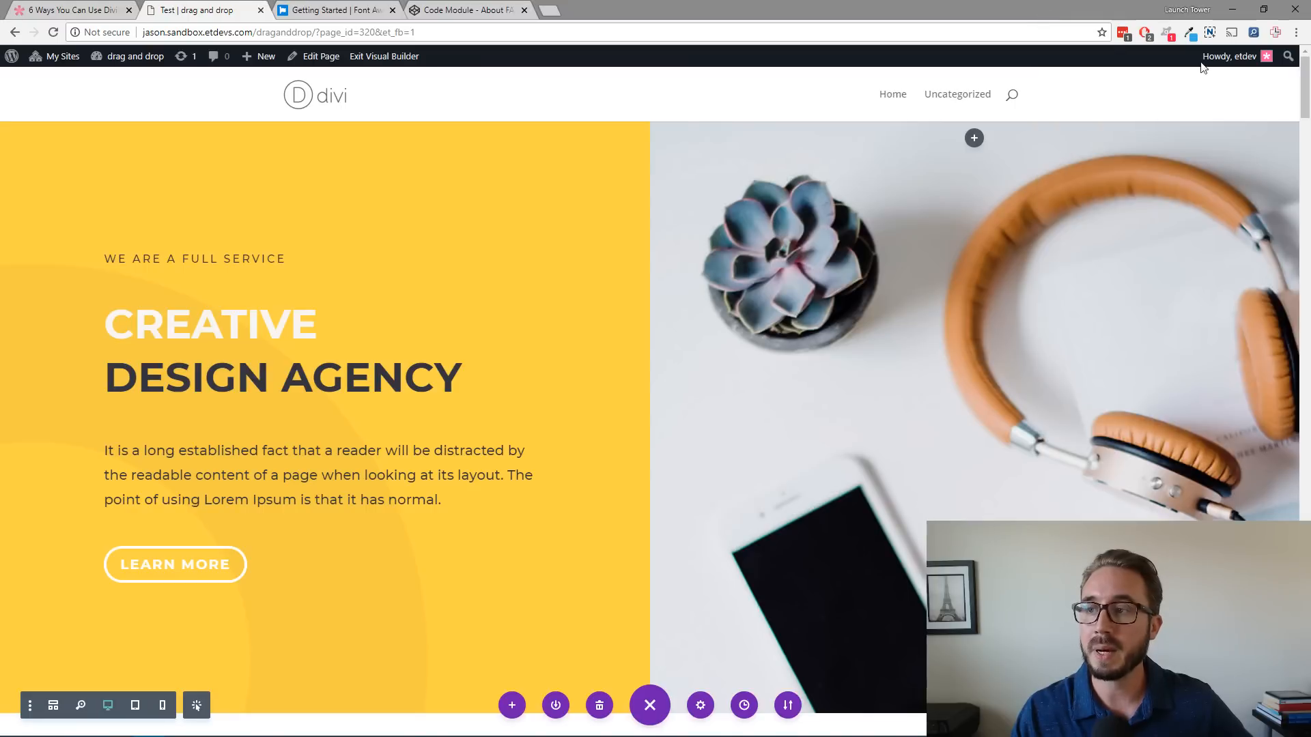
left_click(1264, 9)
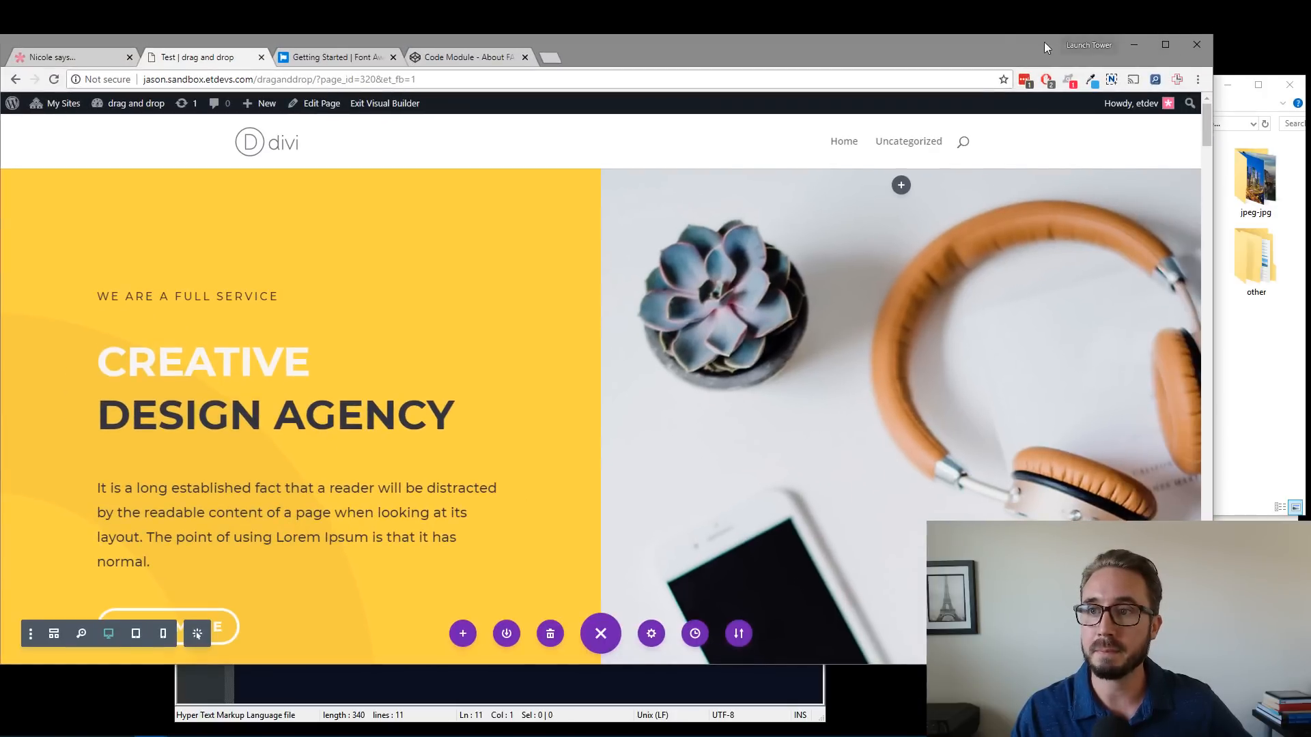
double_click(792, 48)
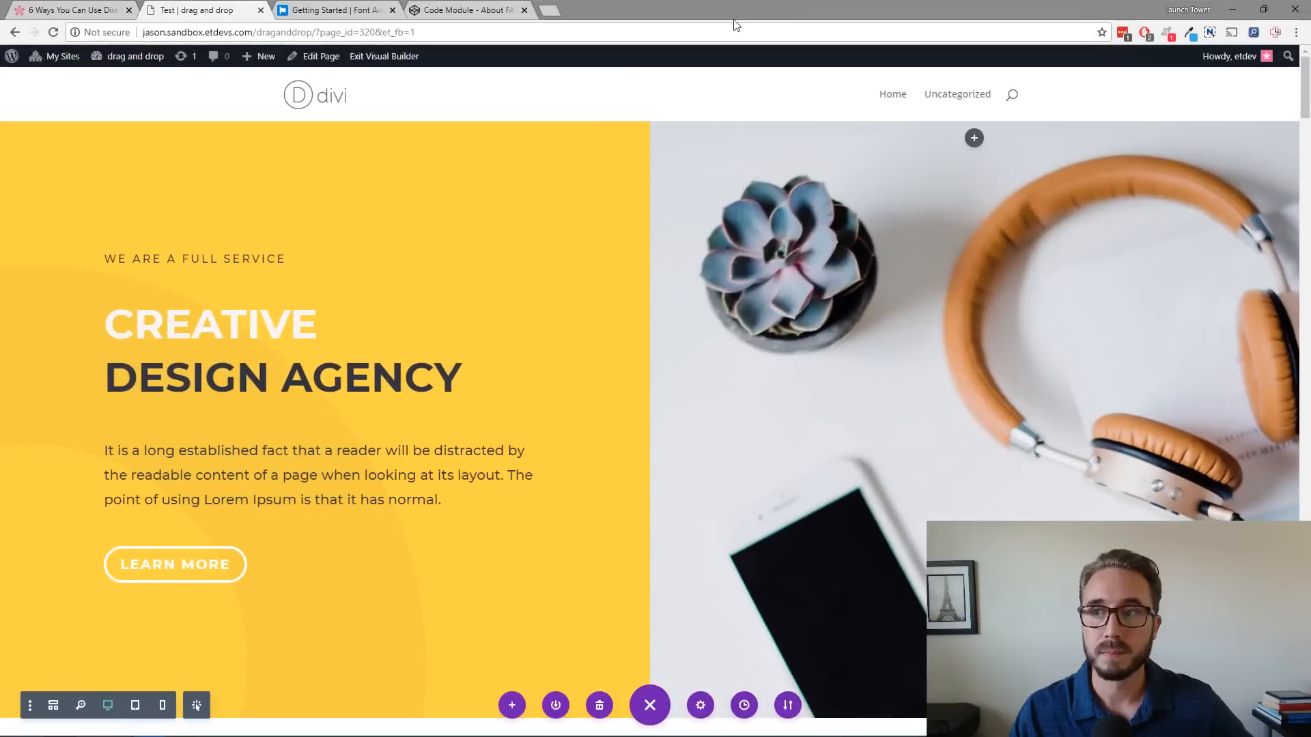
left_click(1261, 12)
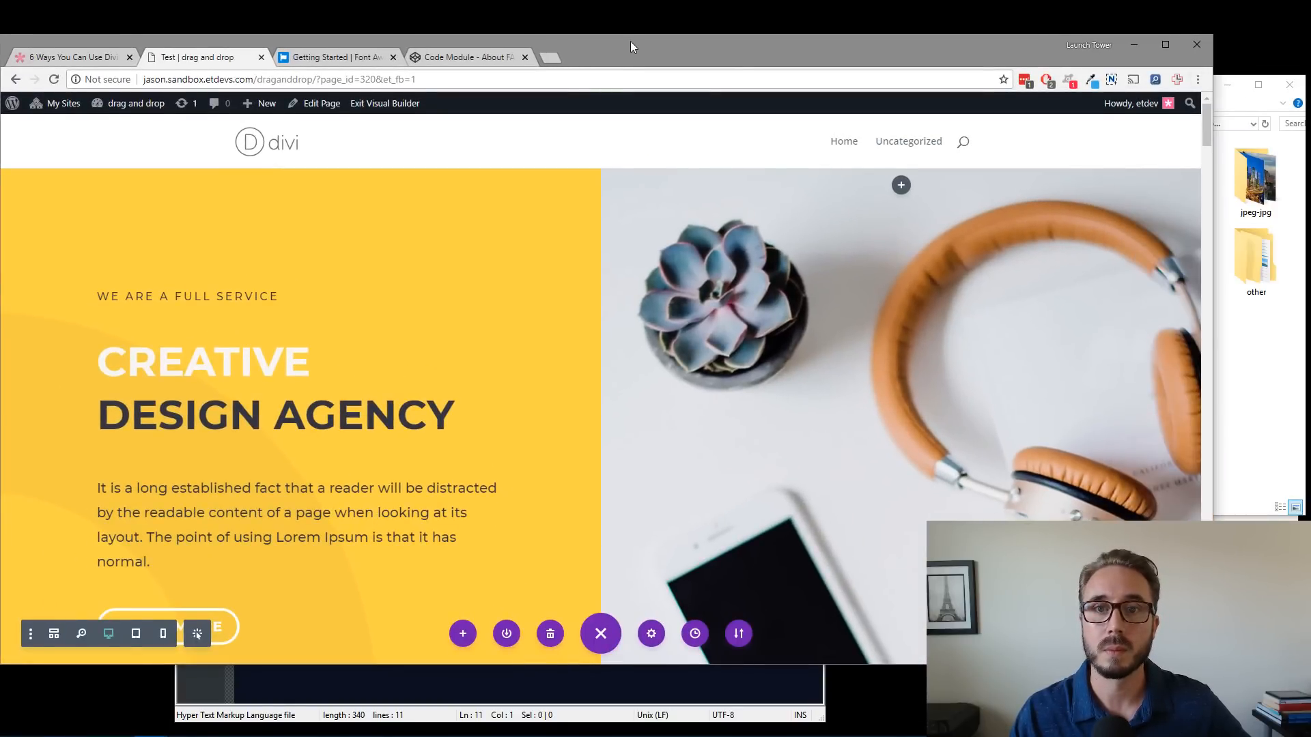
left_click_drag(630, 41, 638, 6)
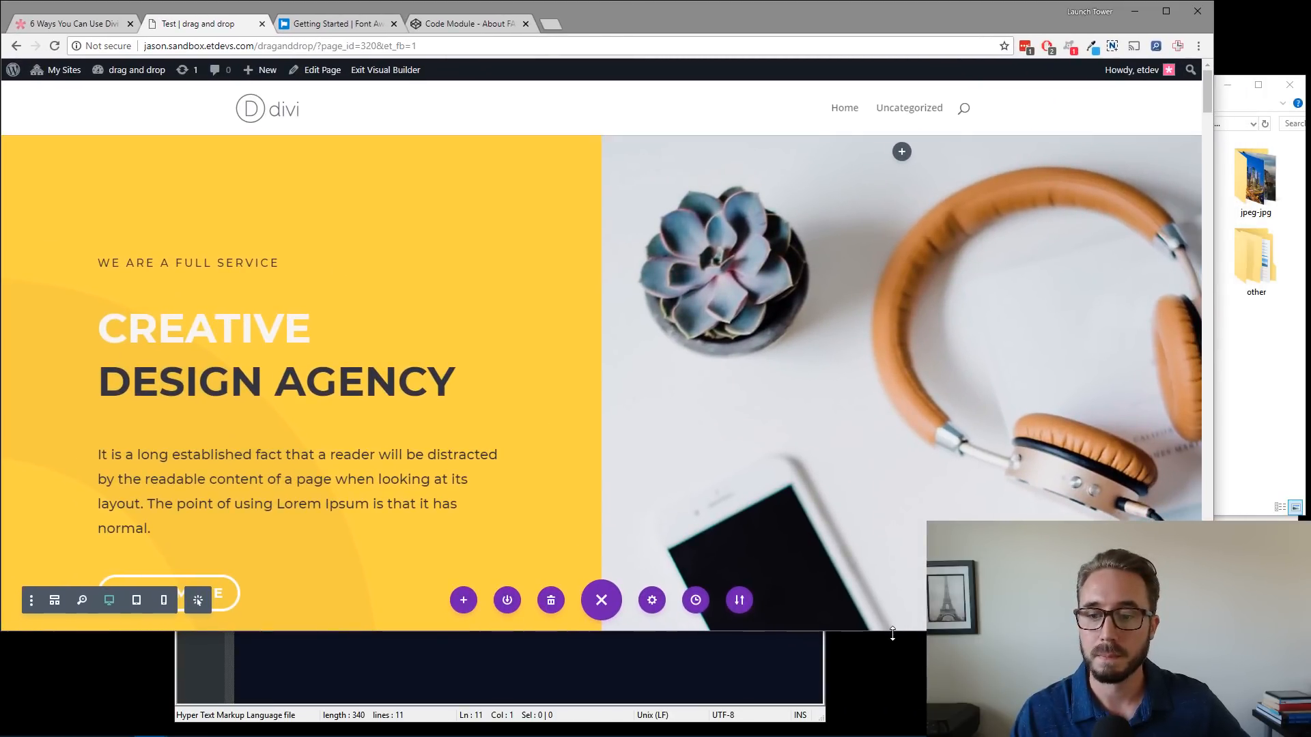
left_click_drag(887, 632, 899, 736)
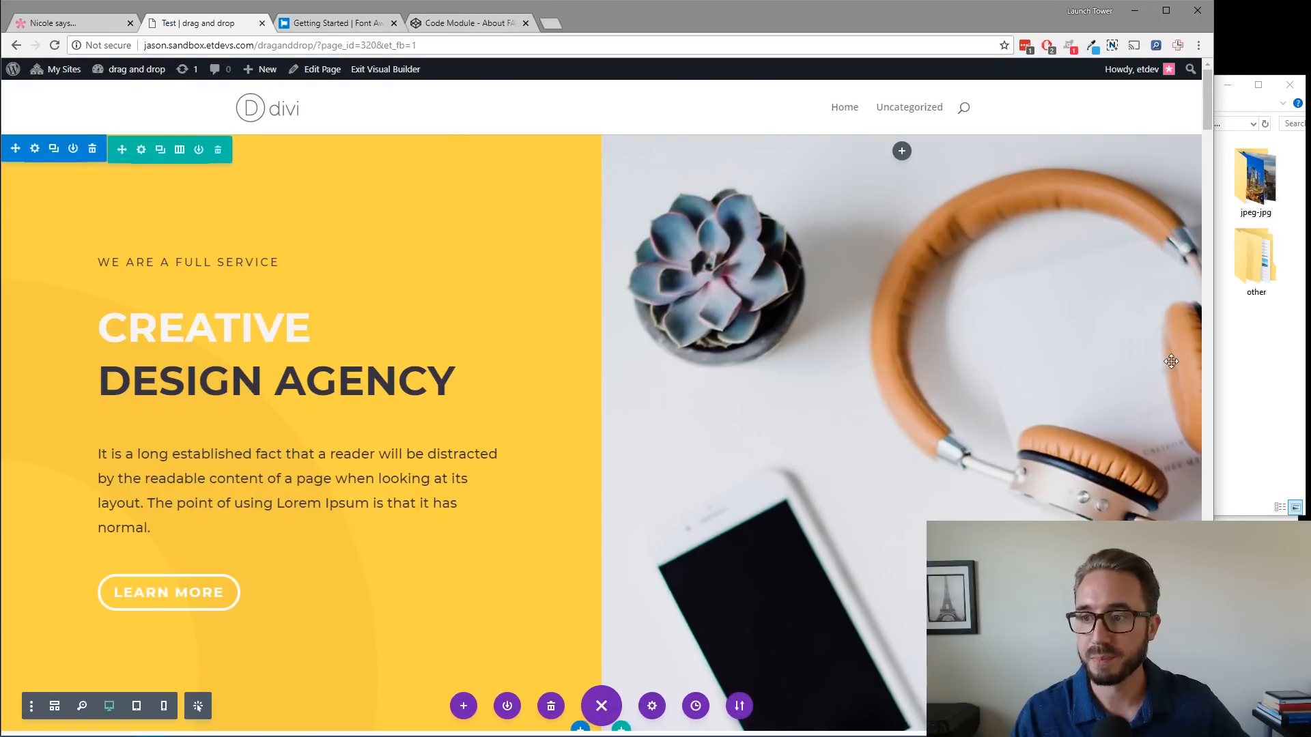
left_click_drag(1217, 365, 1084, 349)
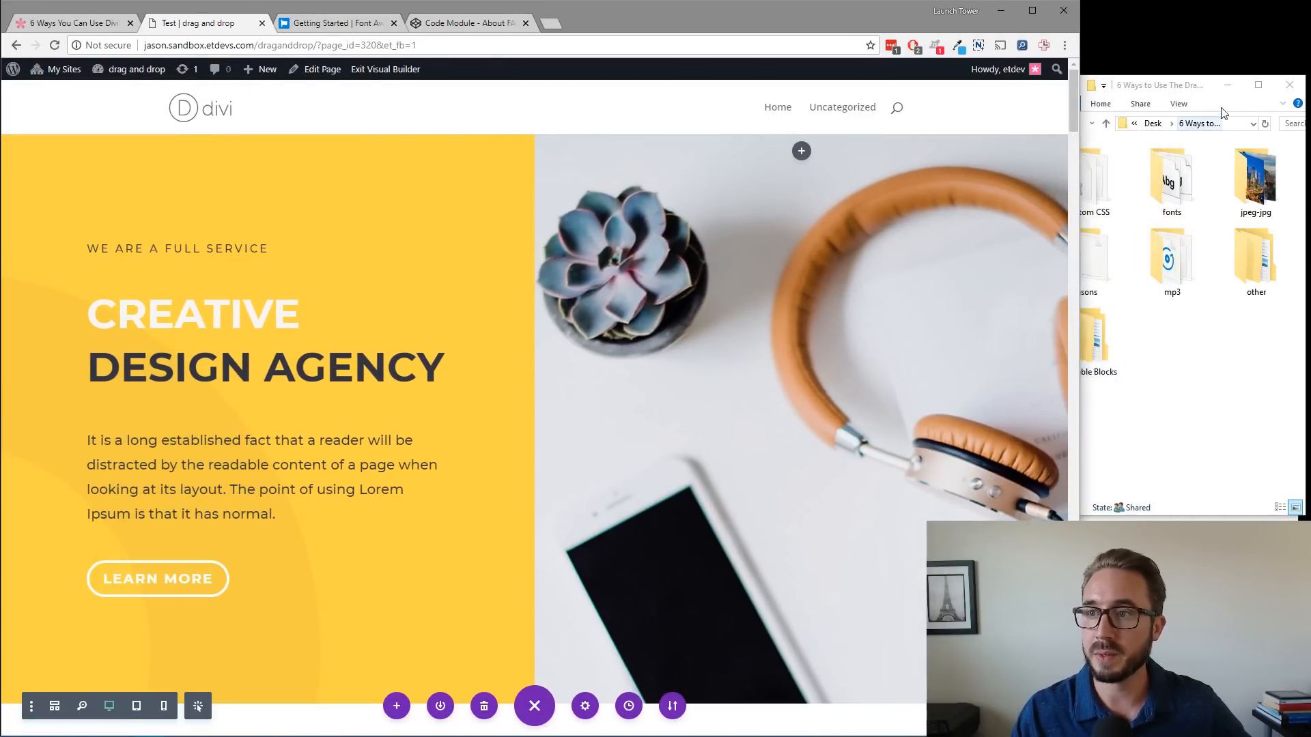
Reposition the folder window in front of the browser's edge and open its fonts folder.
left_click_drag(1185, 85, 1193, 128)
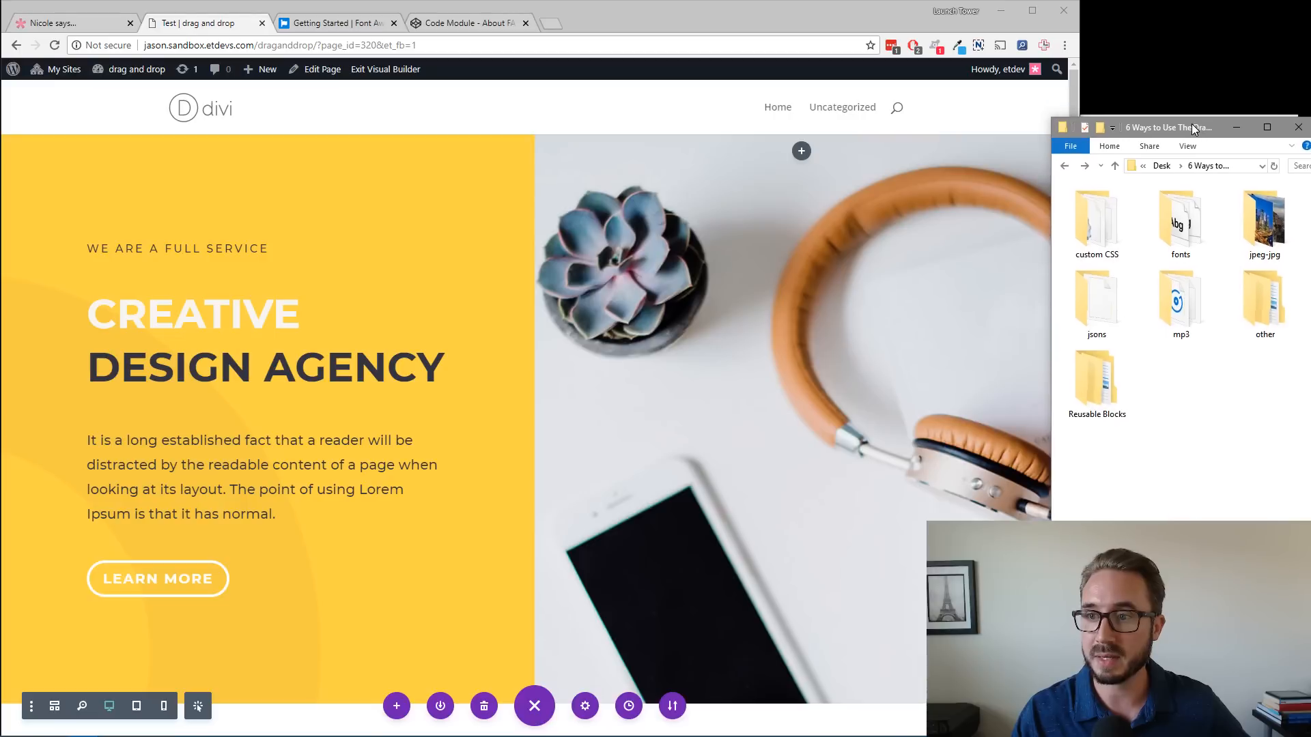
left_click(1201, 80)
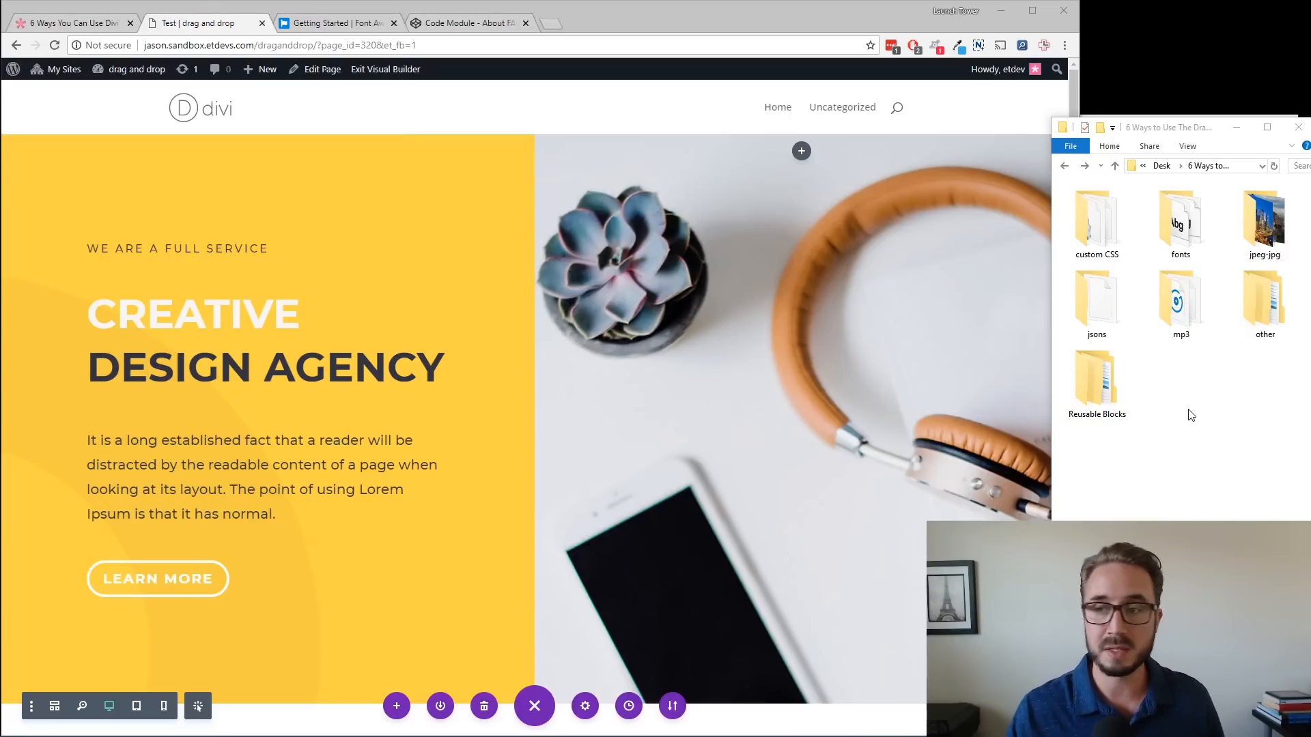
double_click(1179, 229)
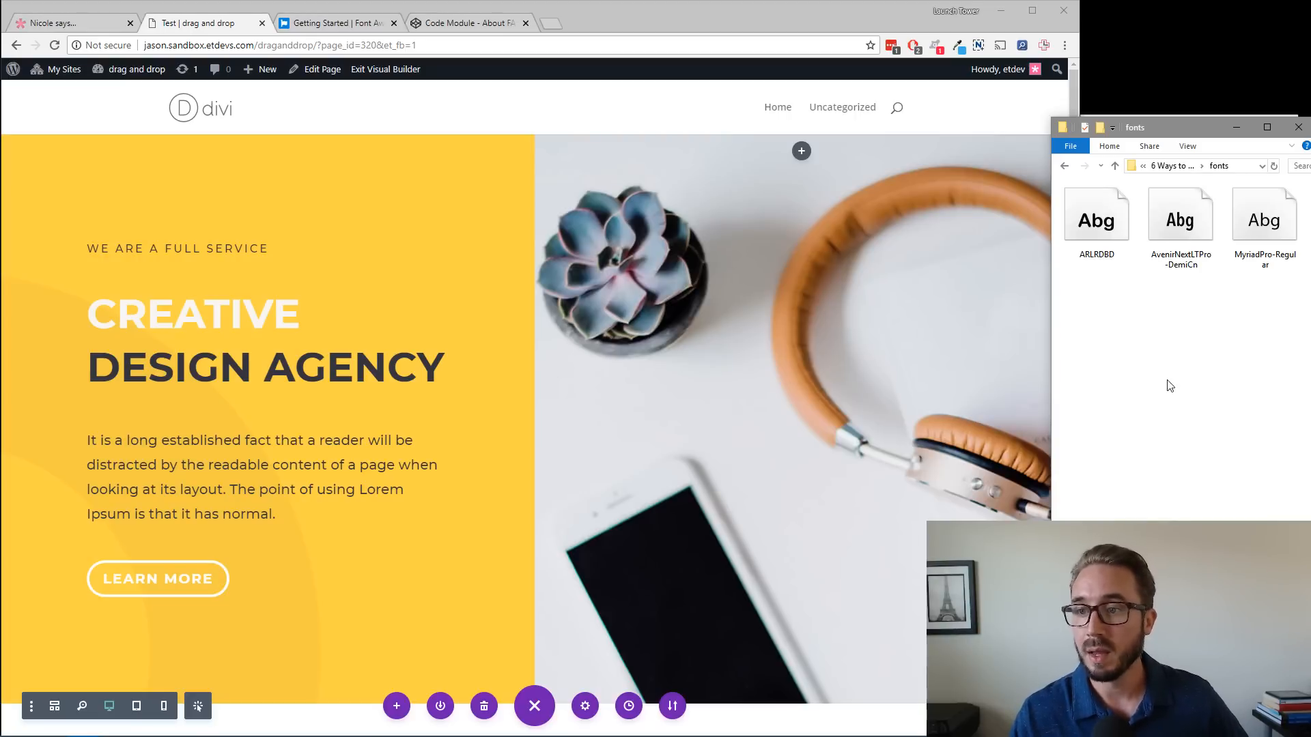
Review the article's section on supported file types down to font files, and return to the Test page and the fonts folder.
left_click(88, 23)
scroll(410, 372, "down", 8)
scroll(411, 372, "down", 12)
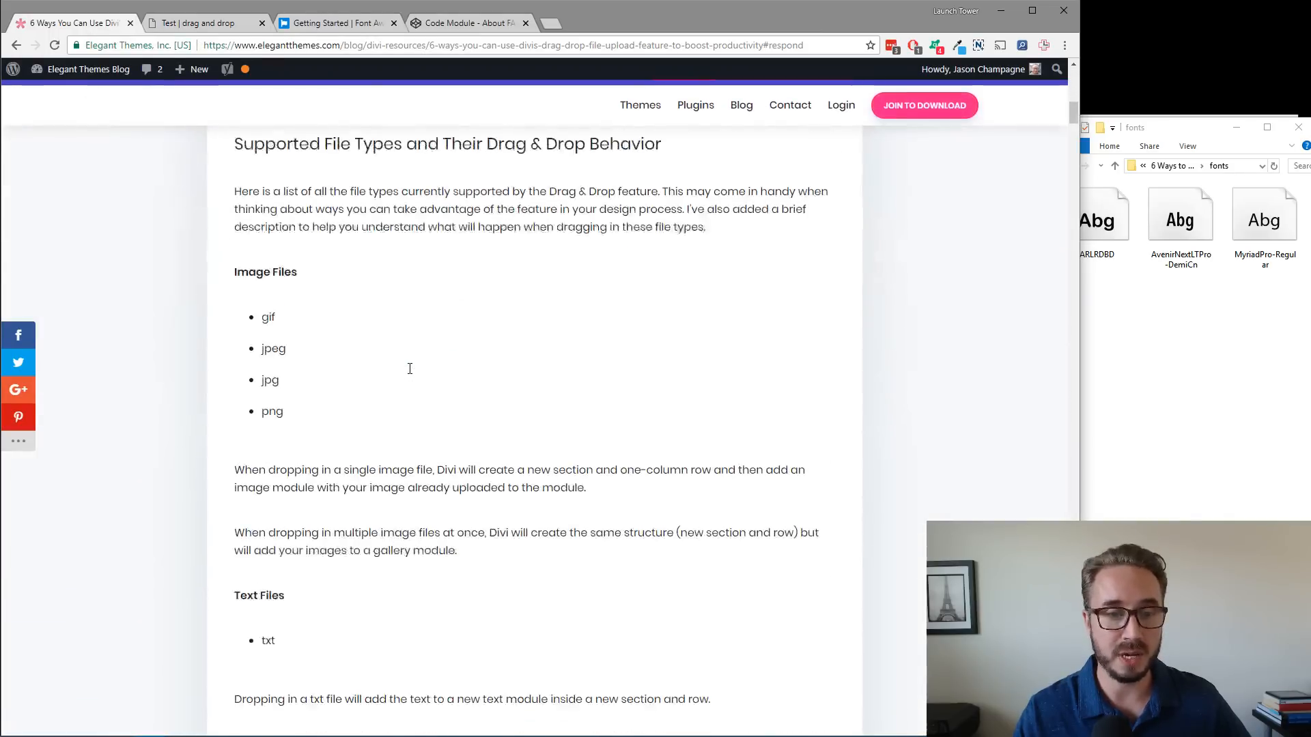
scroll(411, 373, "down", 1)
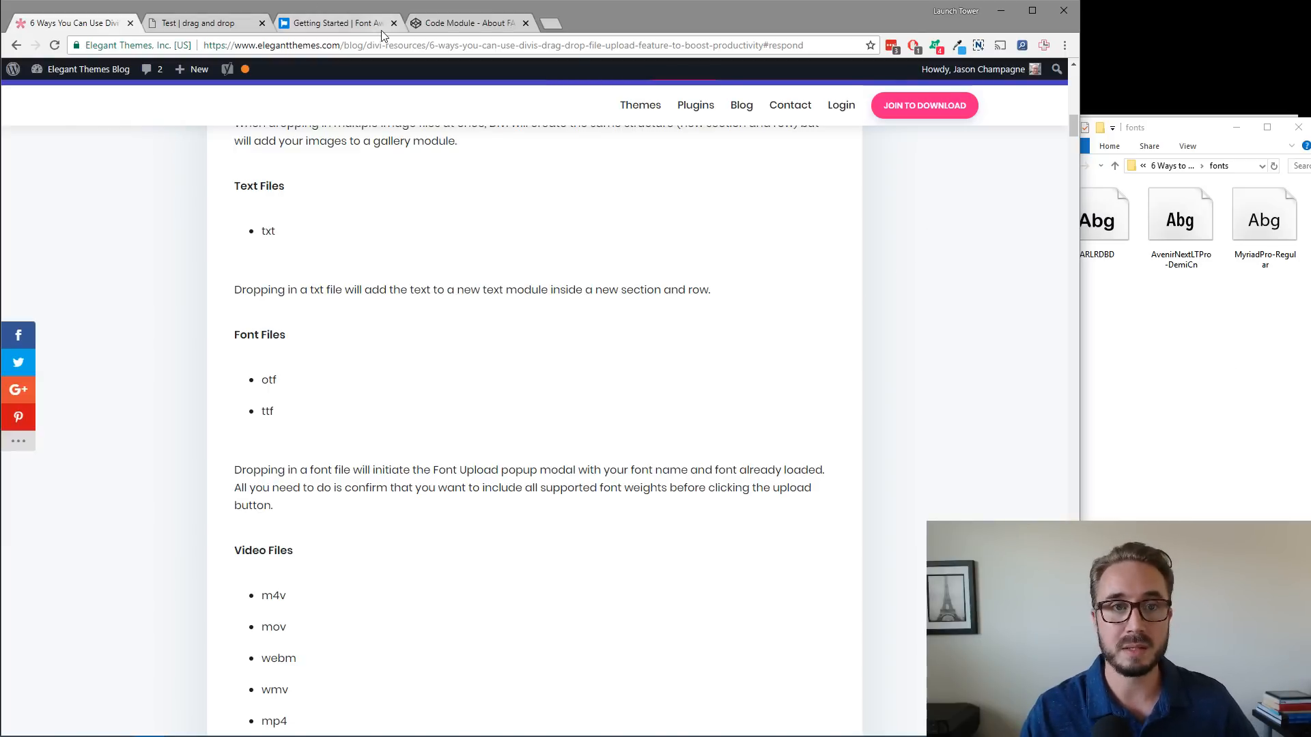
left_click(224, 23)
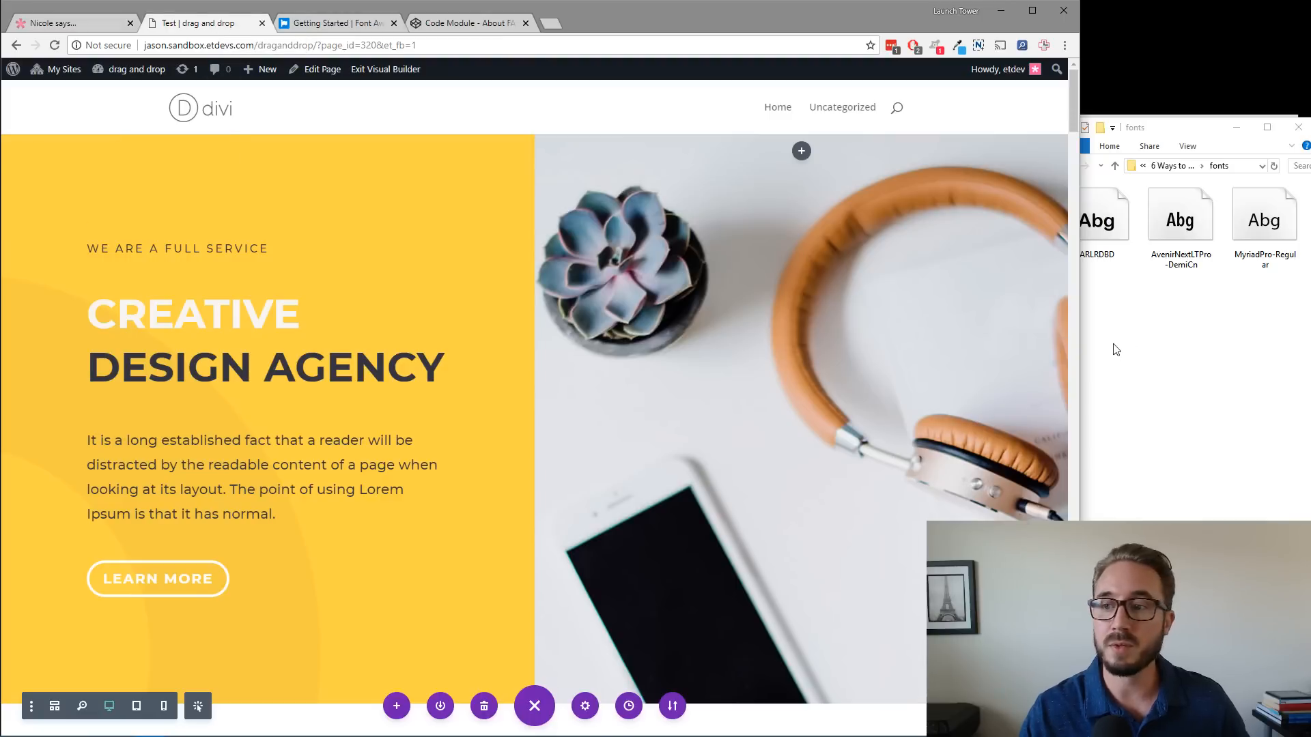
left_click(1147, 335)
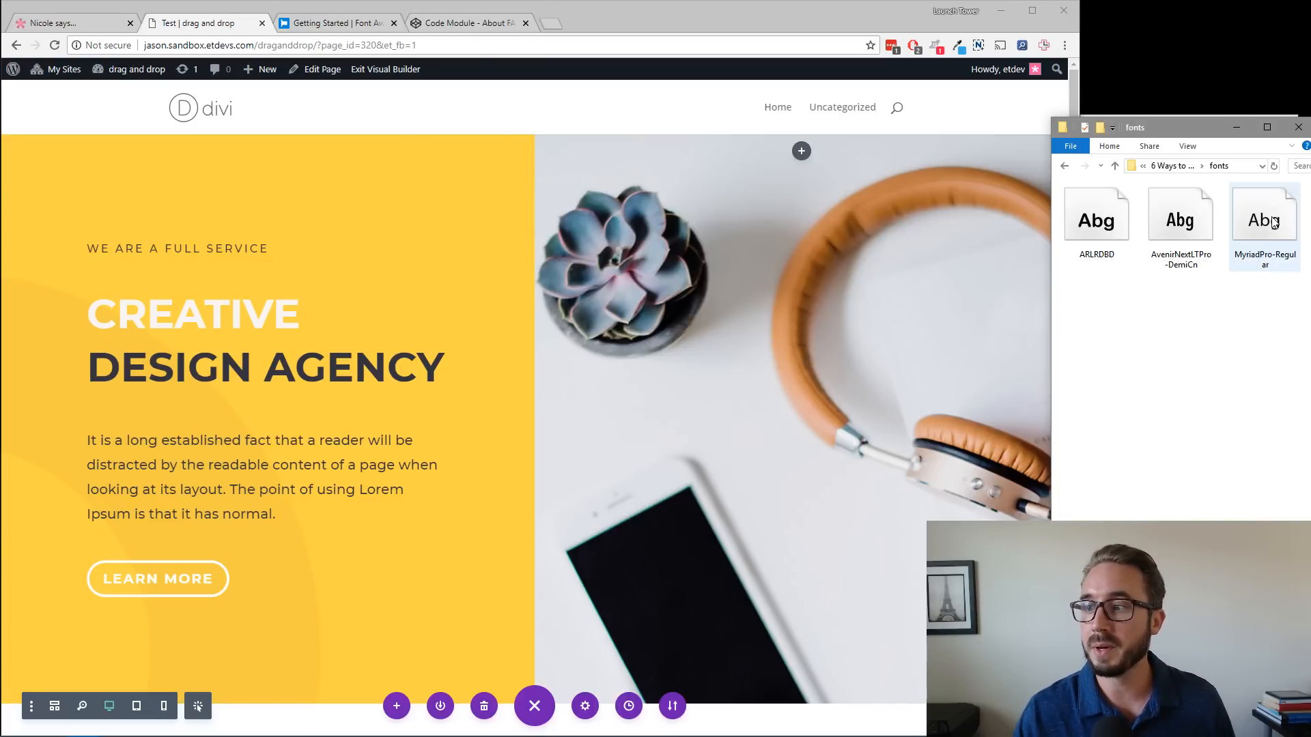
Upload the MyriadPro-Regular font file from the fonts folder through the Test page, keeping the name MyriadPro Regular and all font weights.
left_click_drag(1264, 222, 474, 374)
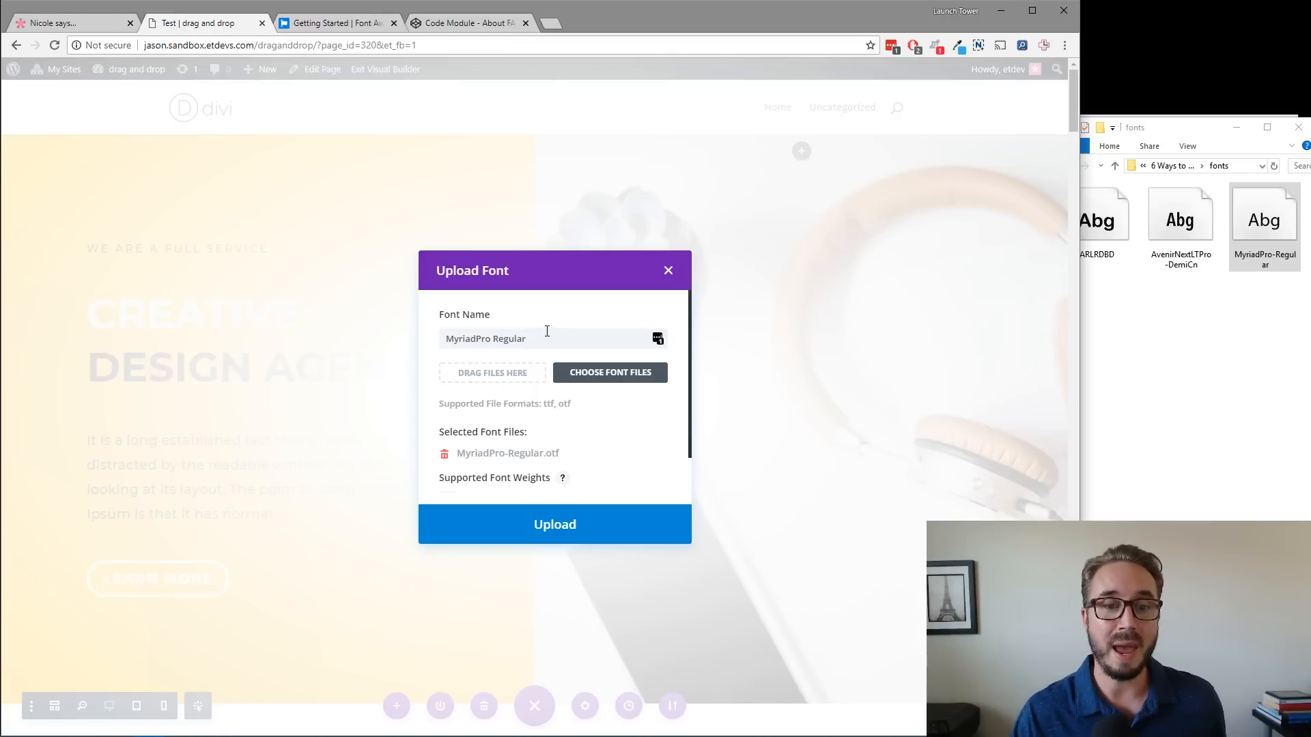
left_click_drag(541, 333, 423, 339)
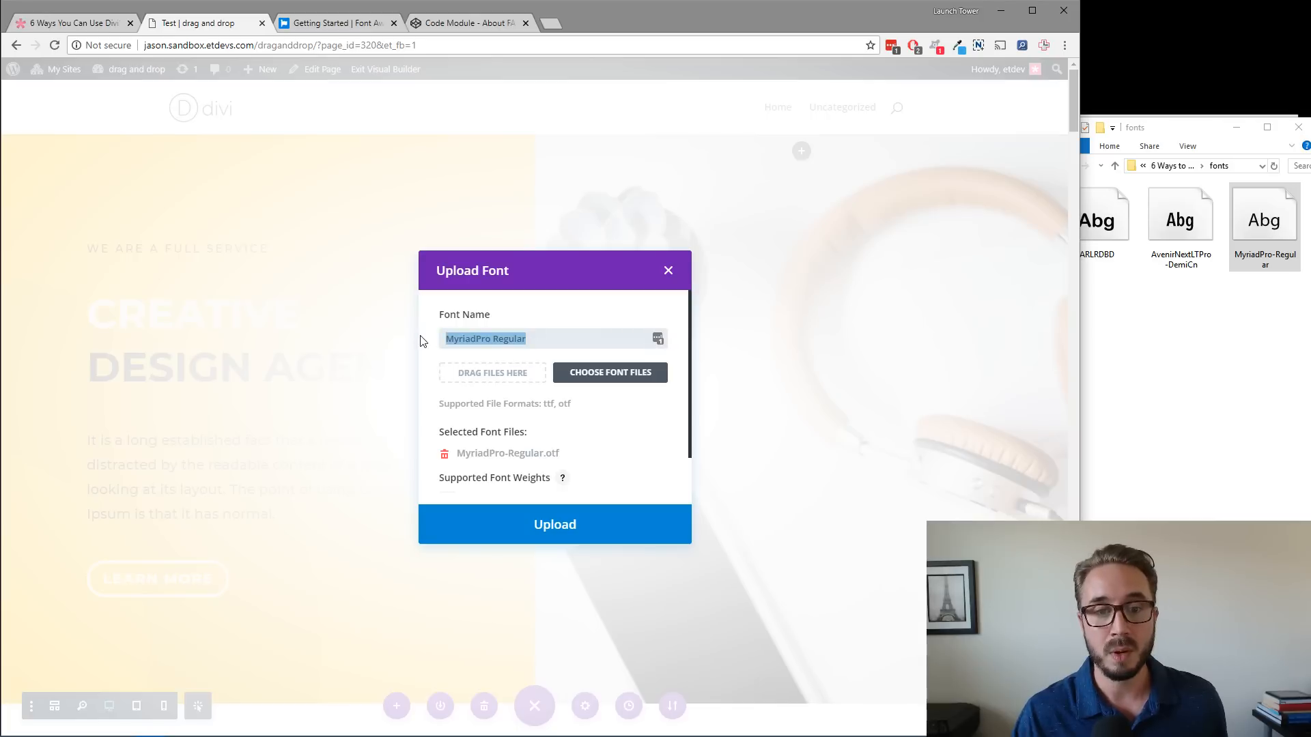
left_click(551, 315)
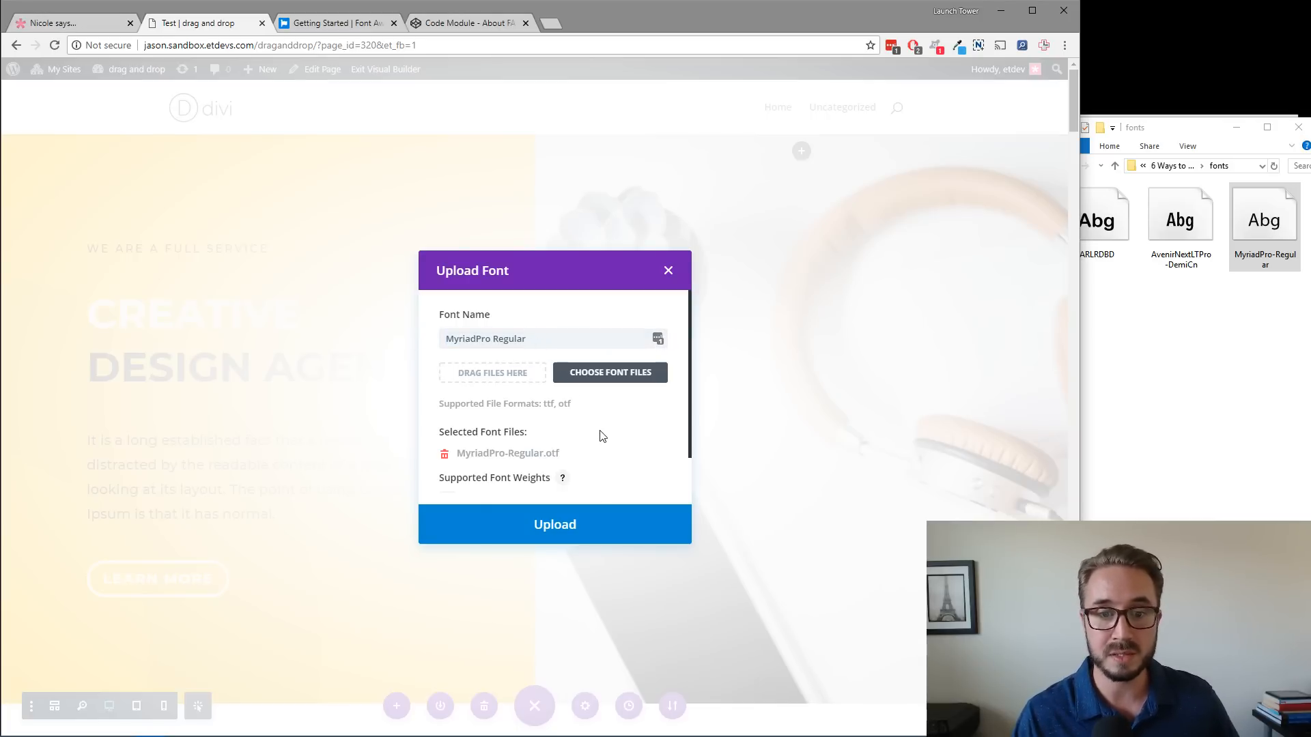
scroll(594, 457, "down", 1)
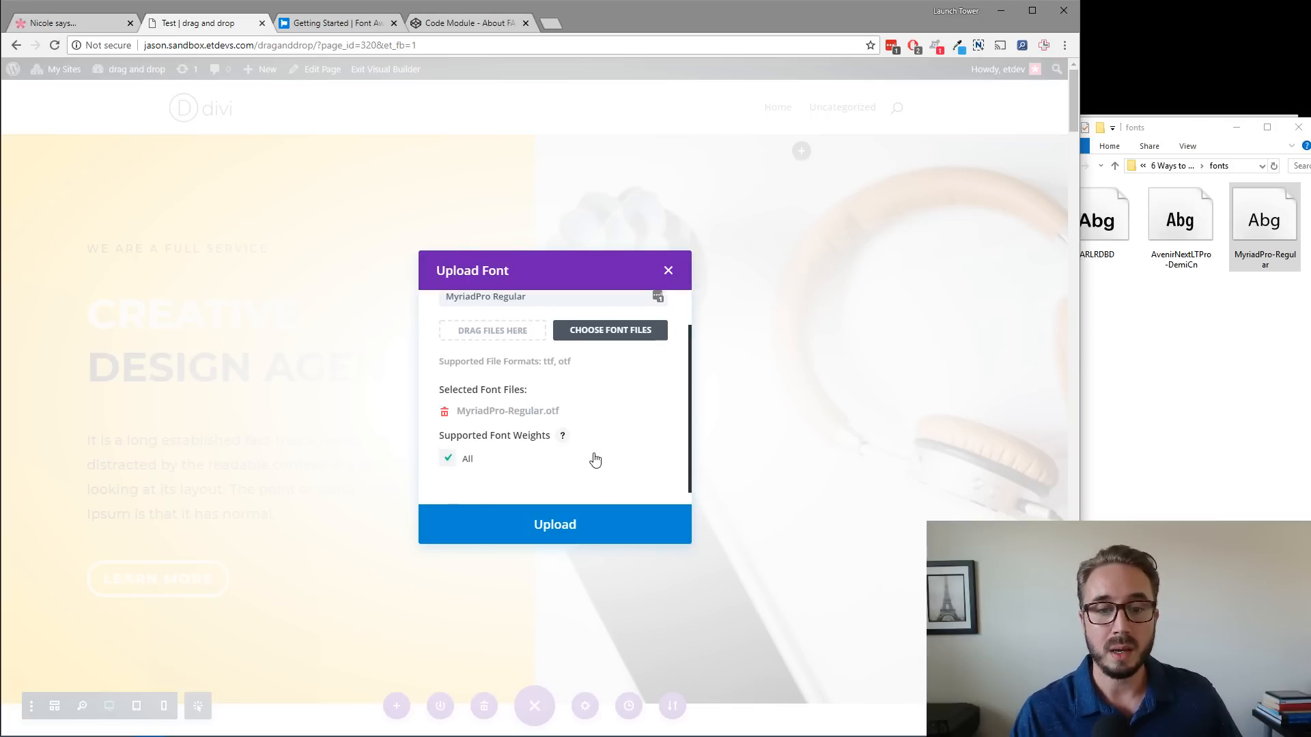
scroll(553, 393, "up", 1)
scroll(564, 394, "down", 1)
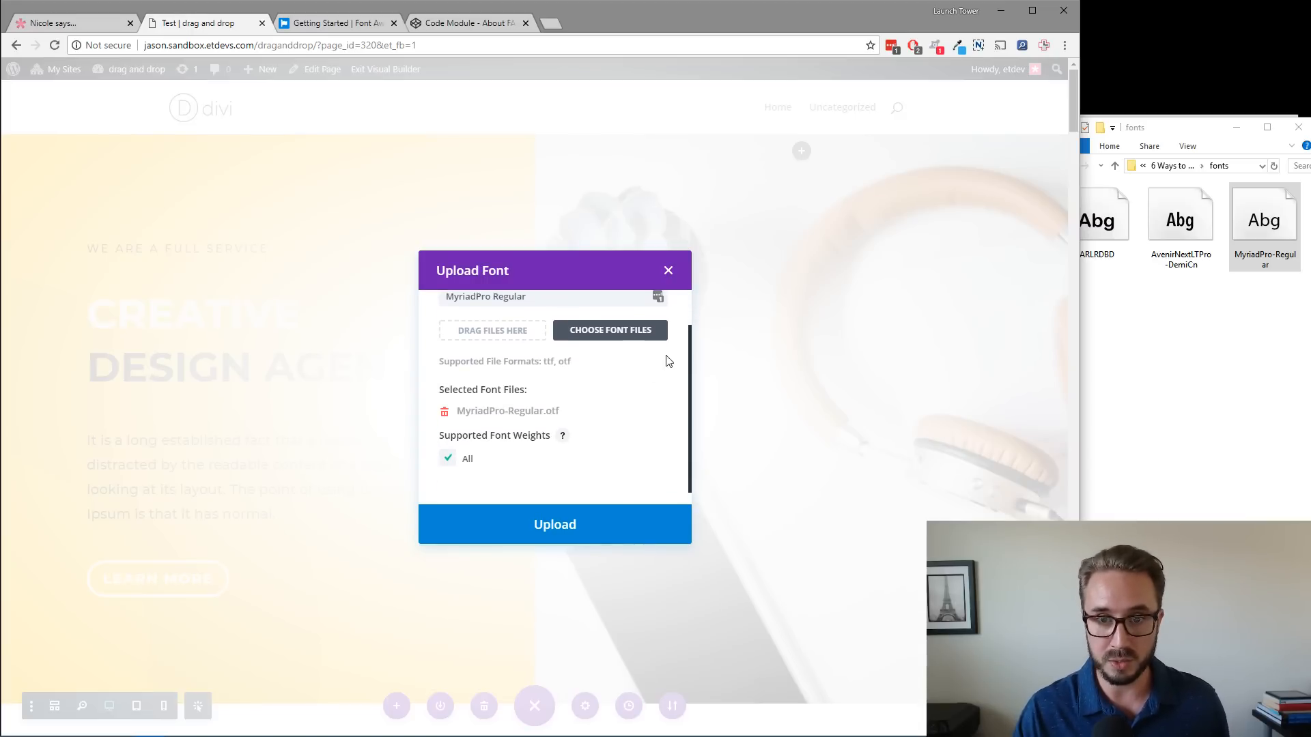
scroll(616, 411, "up", 1)
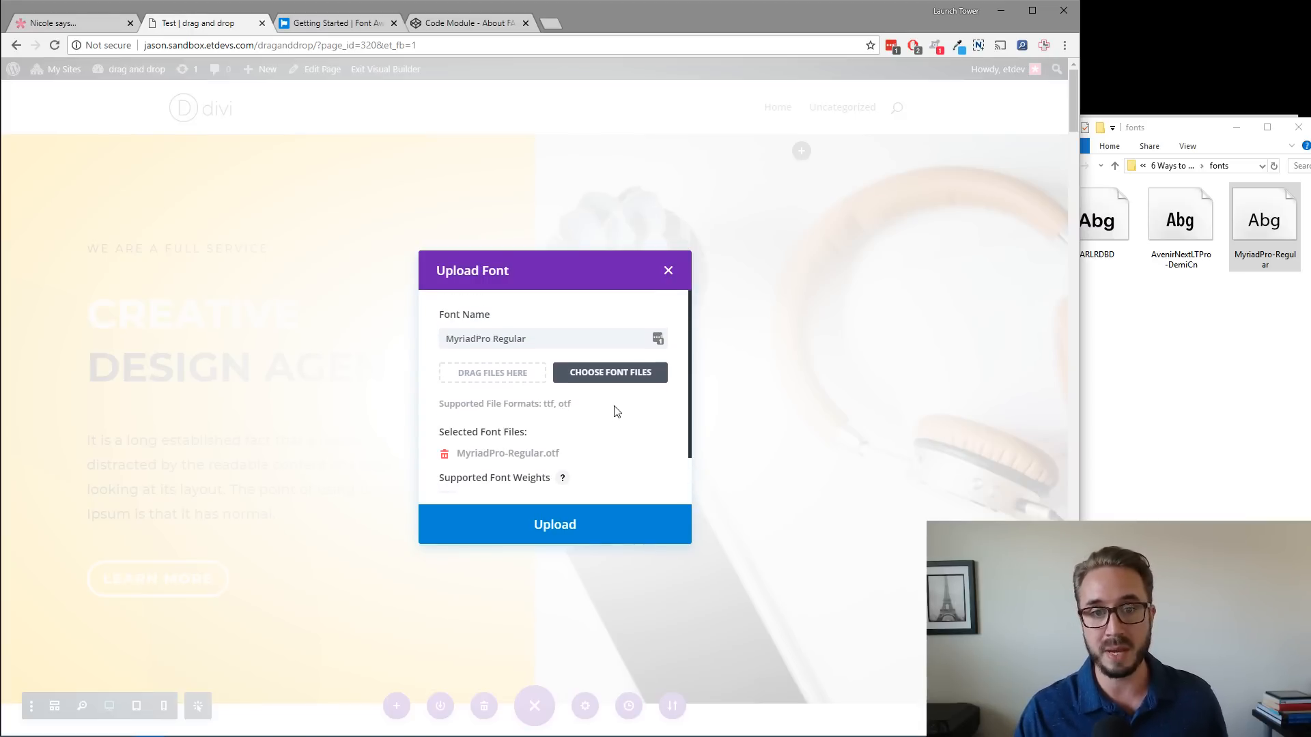
scroll(614, 414, "down", 1)
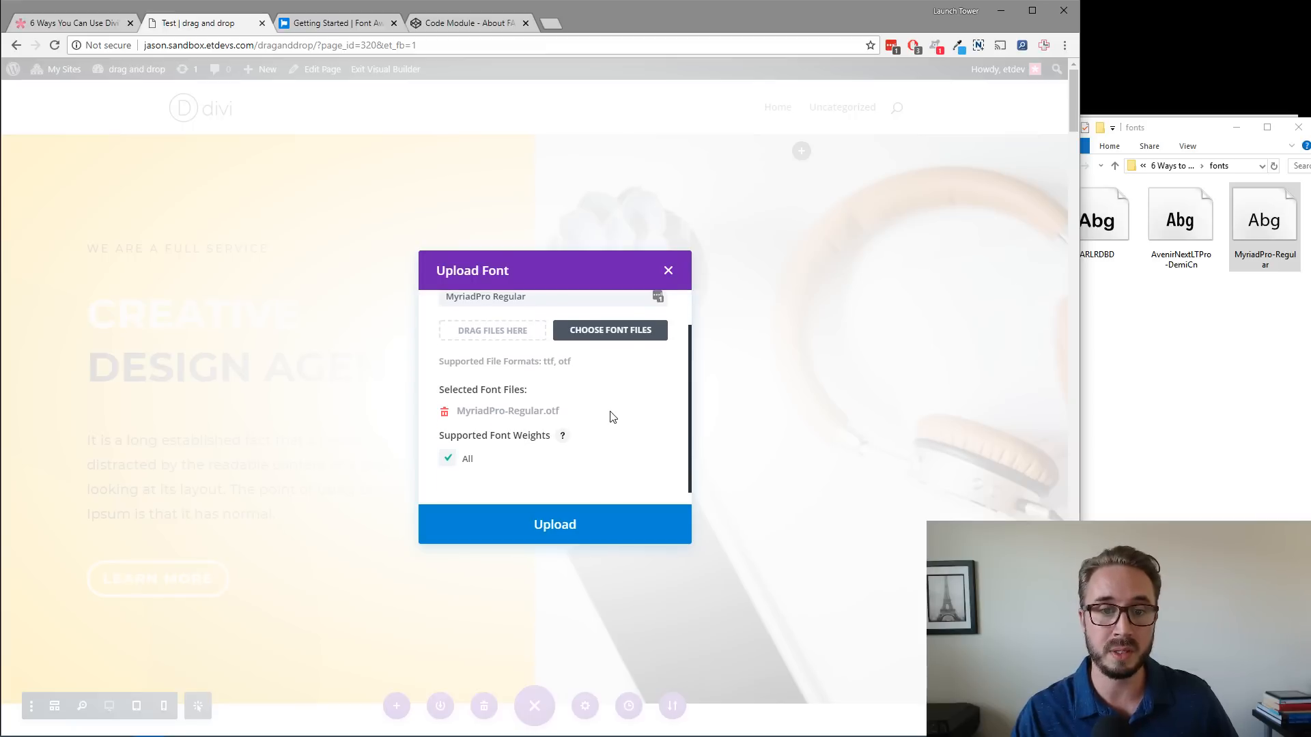
scroll(612, 416, "up", 1)
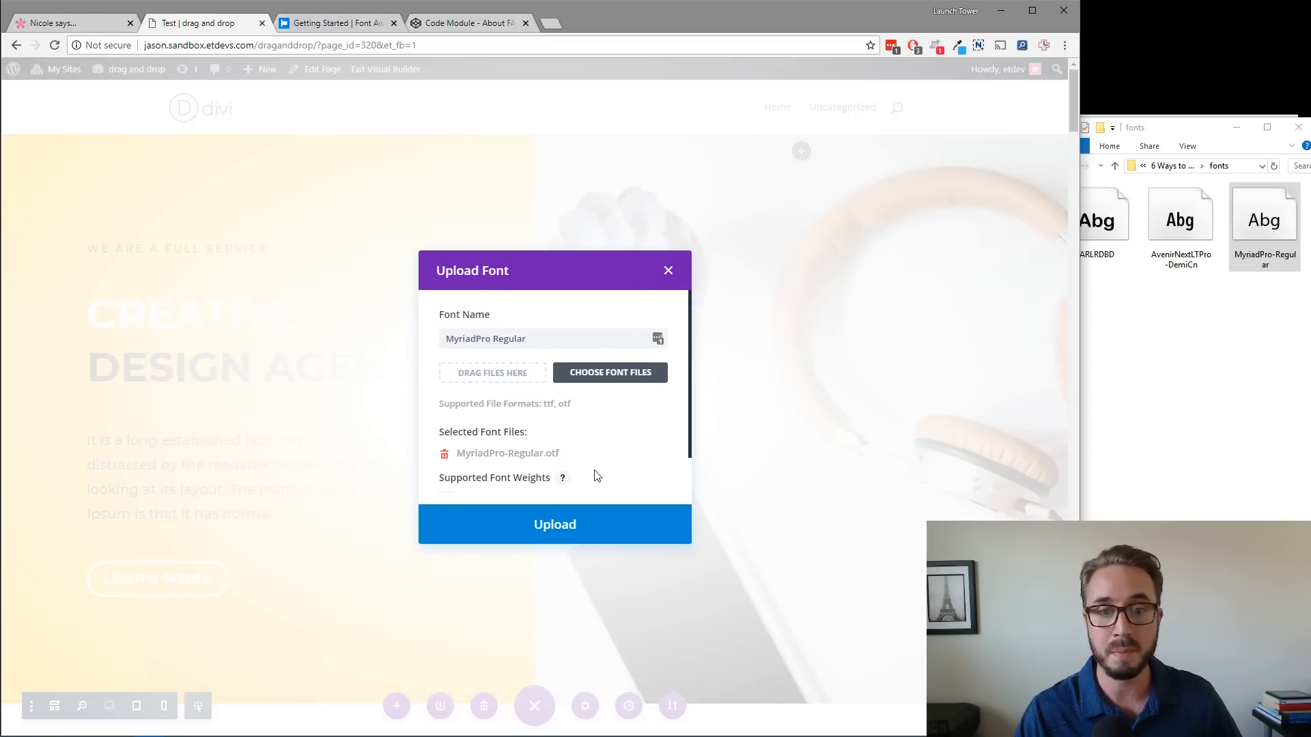
scroll(591, 474, "down", 1)
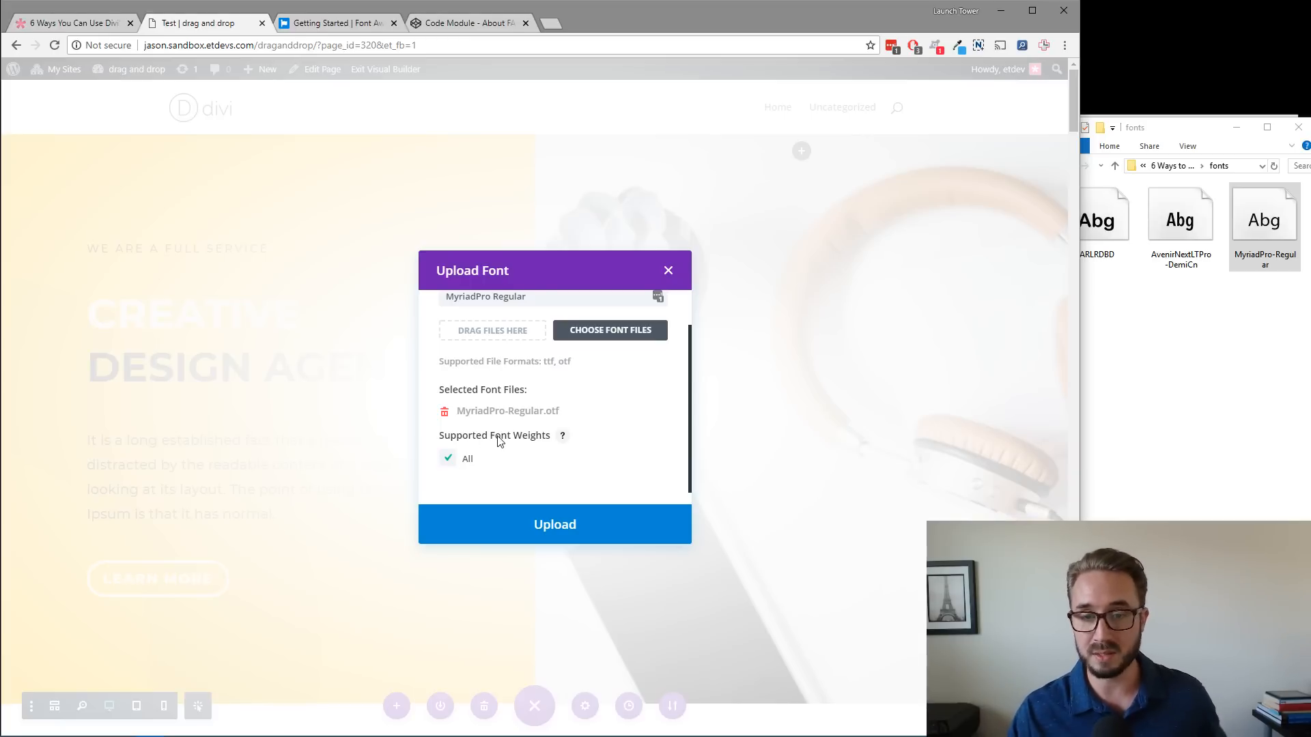
left_click(564, 529)
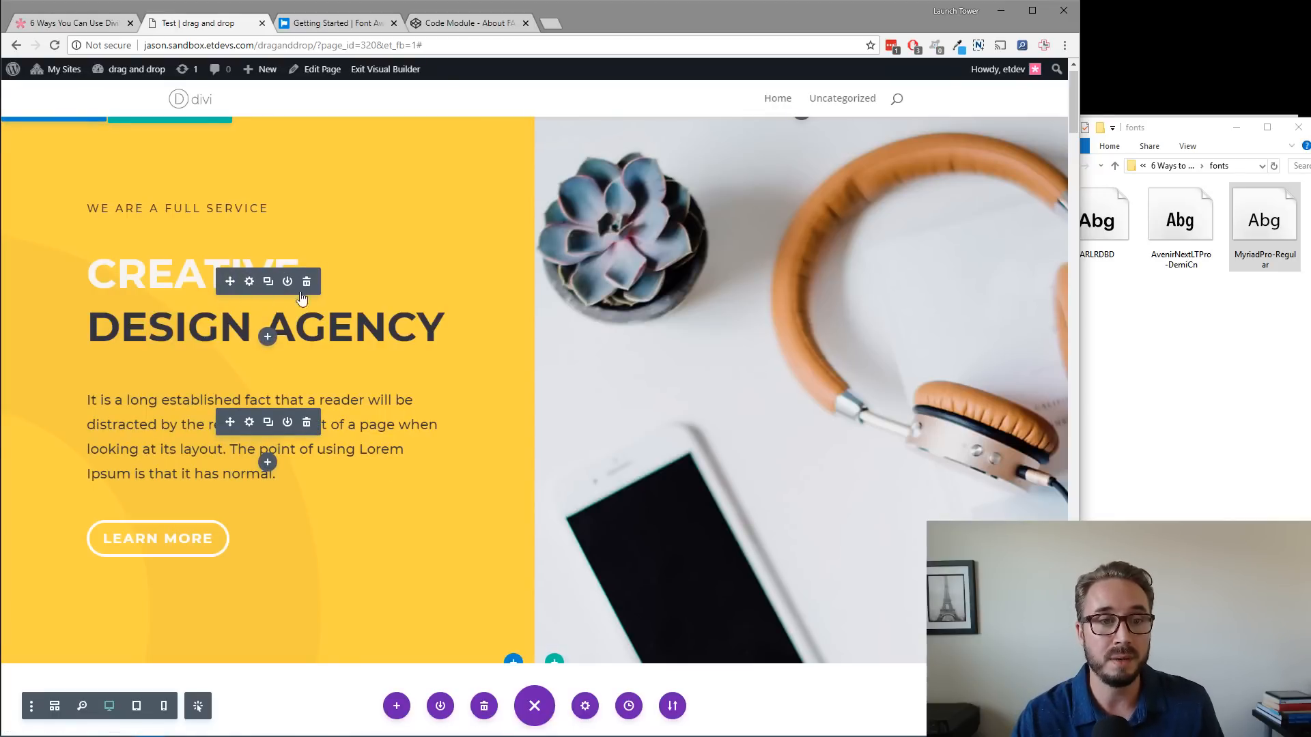
Open the H1 heading text design settings of the Creative Design Agency text module and check the custom fonts offered for it.
left_click(250, 283)
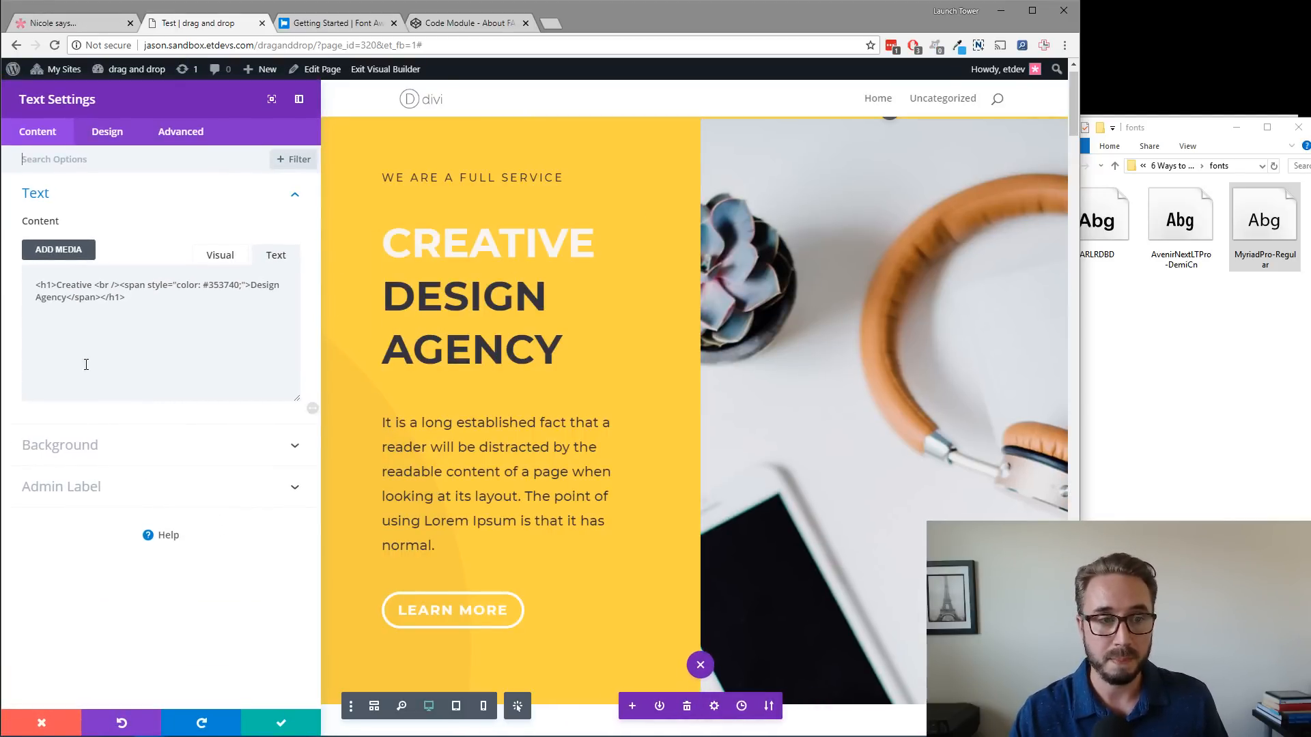
left_click(117, 141)
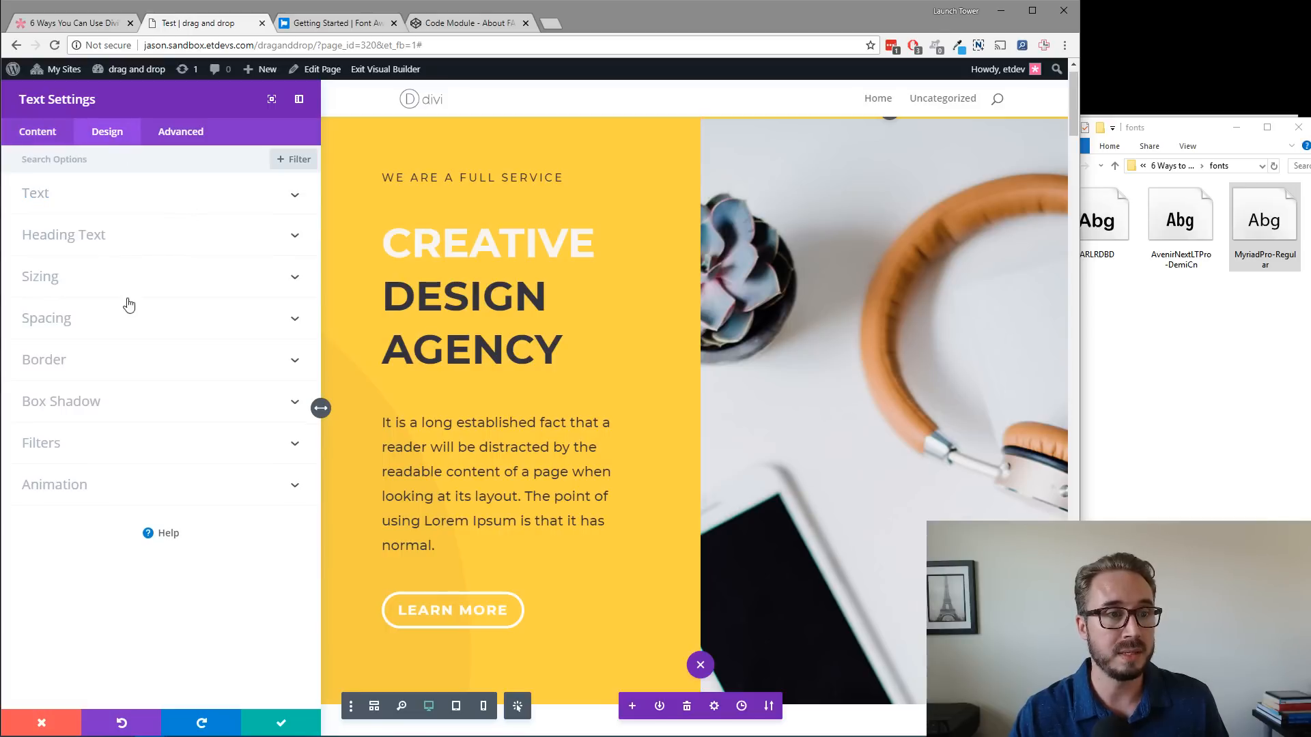
left_click(121, 248)
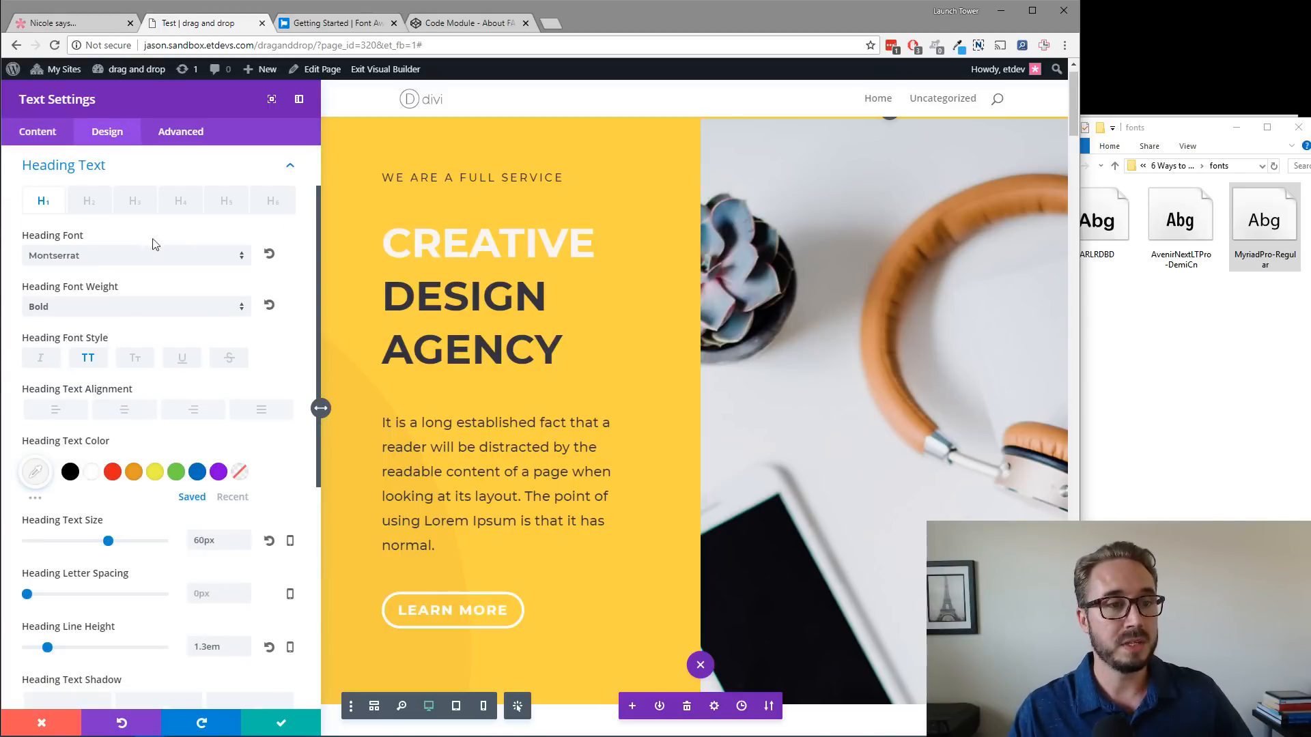
left_click(115, 259)
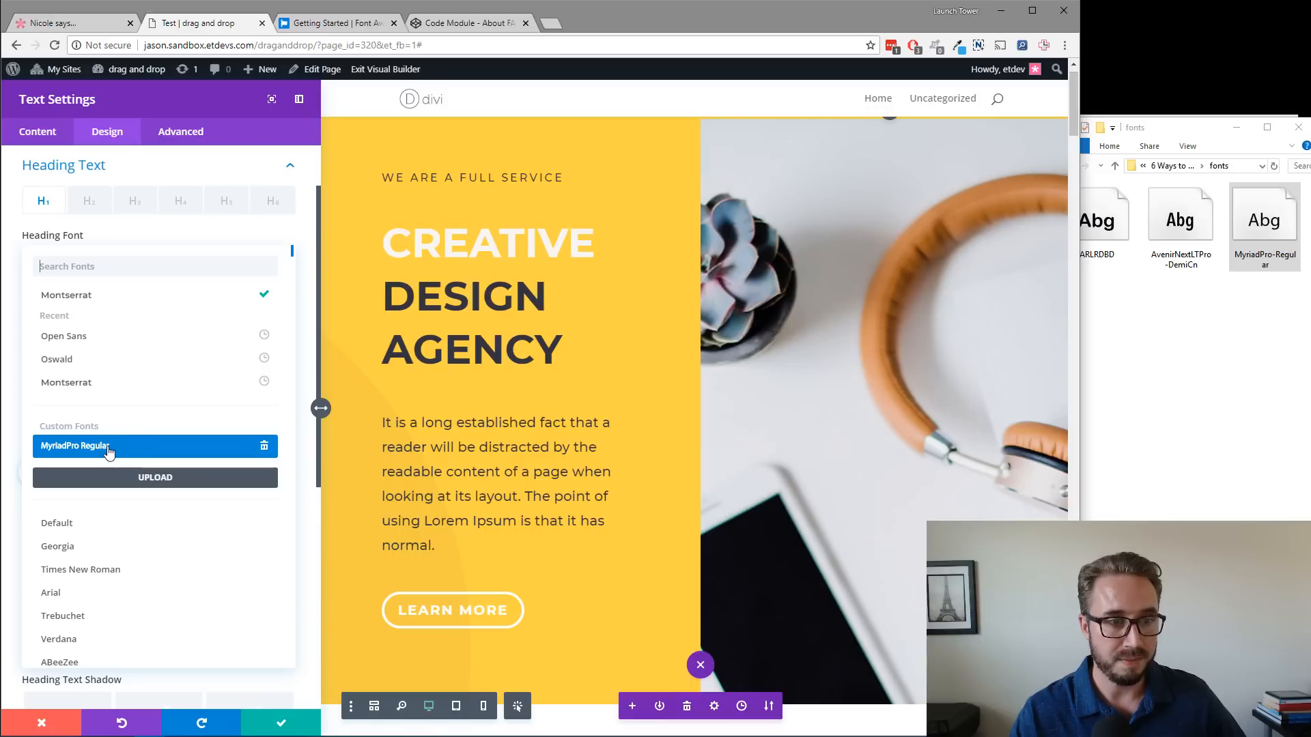
left_click(175, 238)
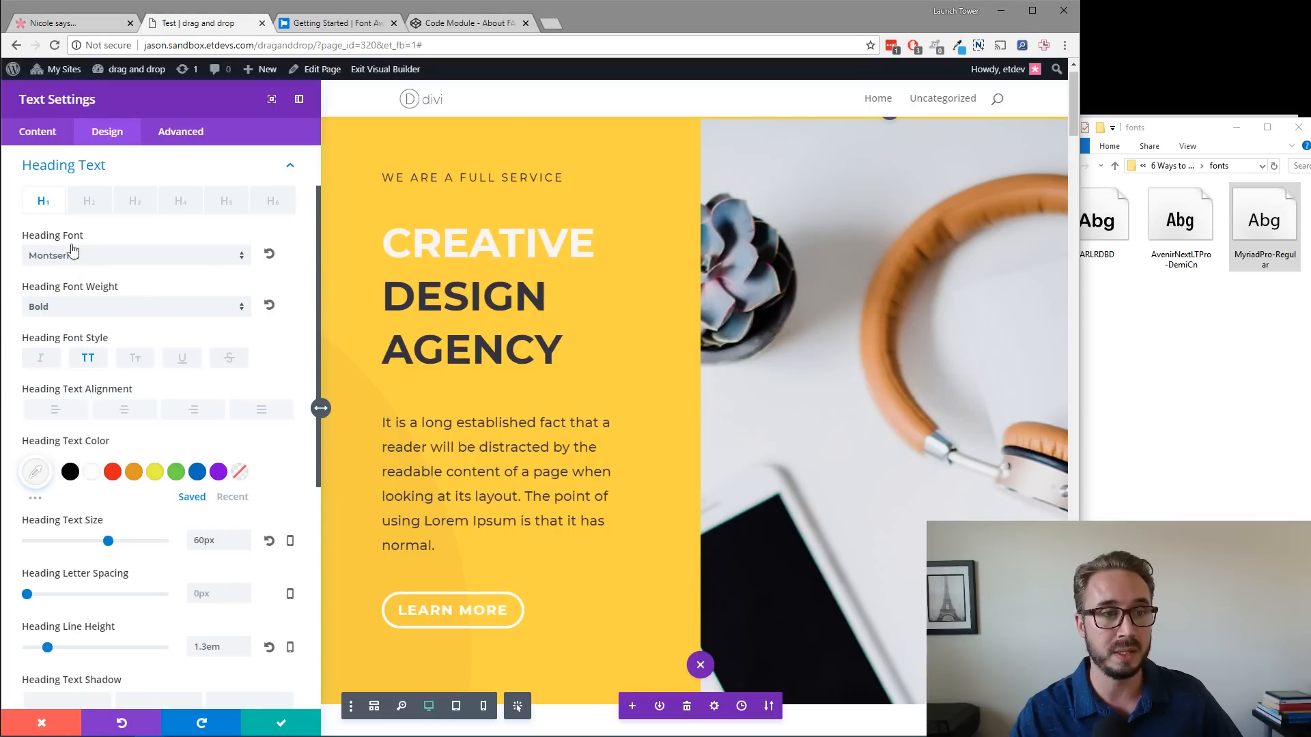
Find and replace the Montserrat heading font with MyriadPro Regular within this page, save the module and review the page's headings.
right_click(73, 241)
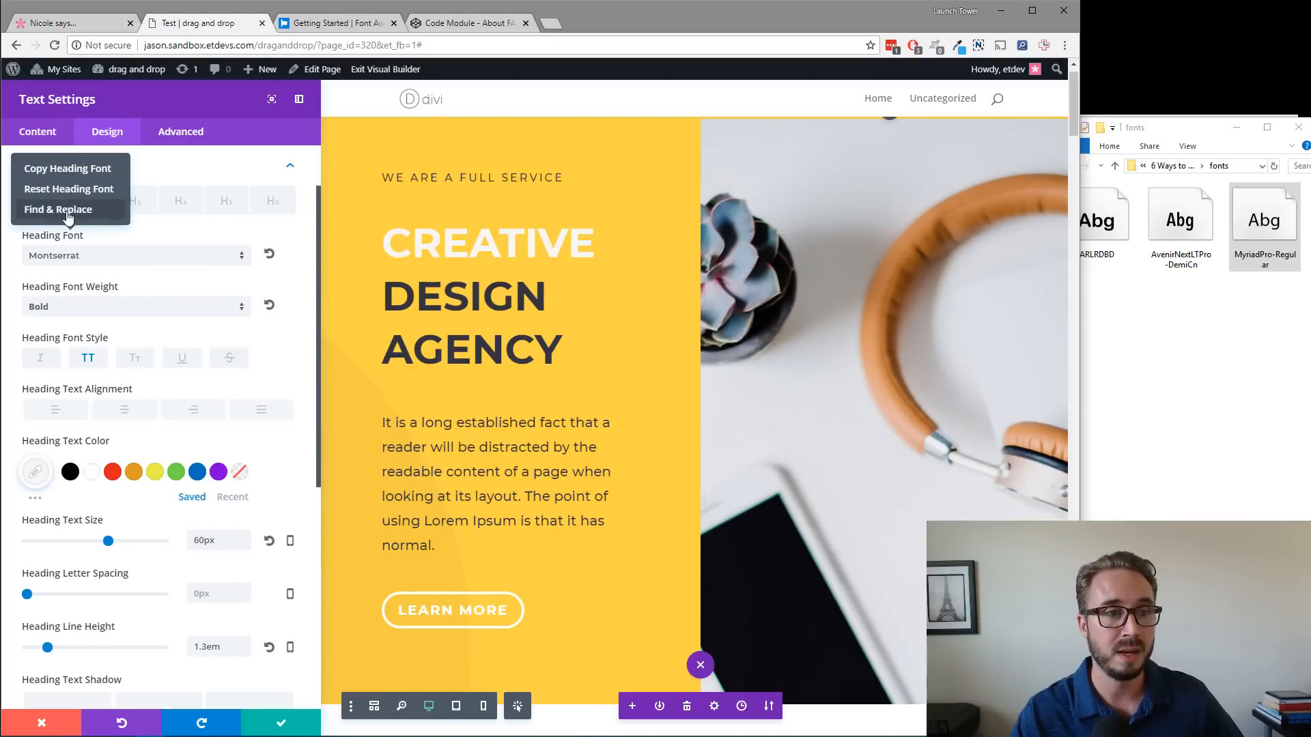
left_click(67, 212)
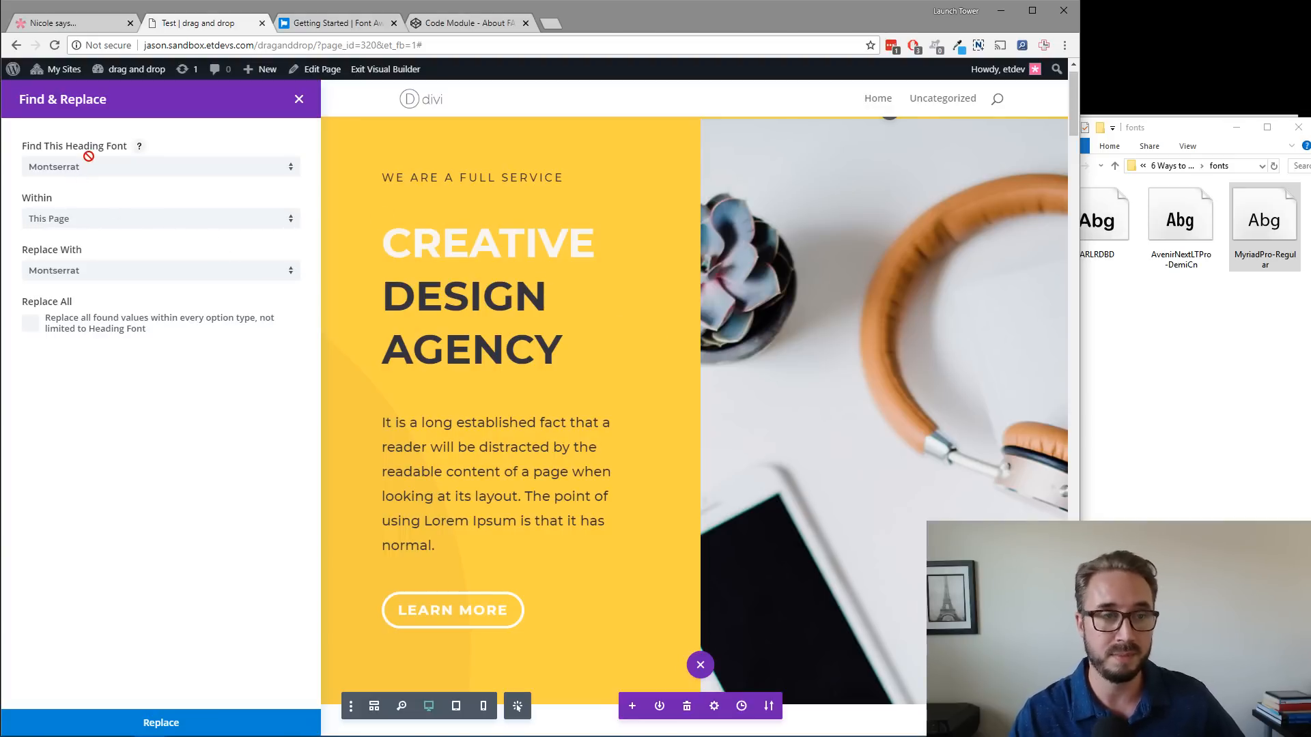
left_click(107, 271)
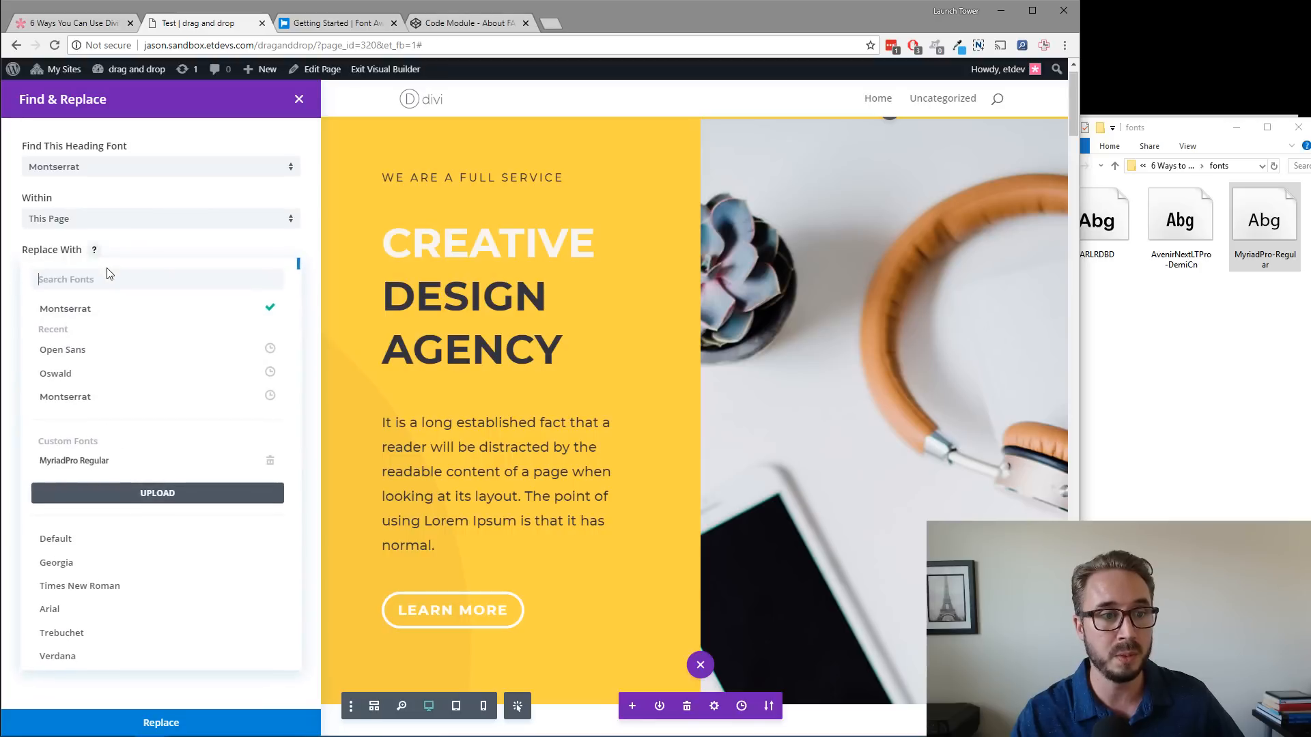
left_click(95, 461)
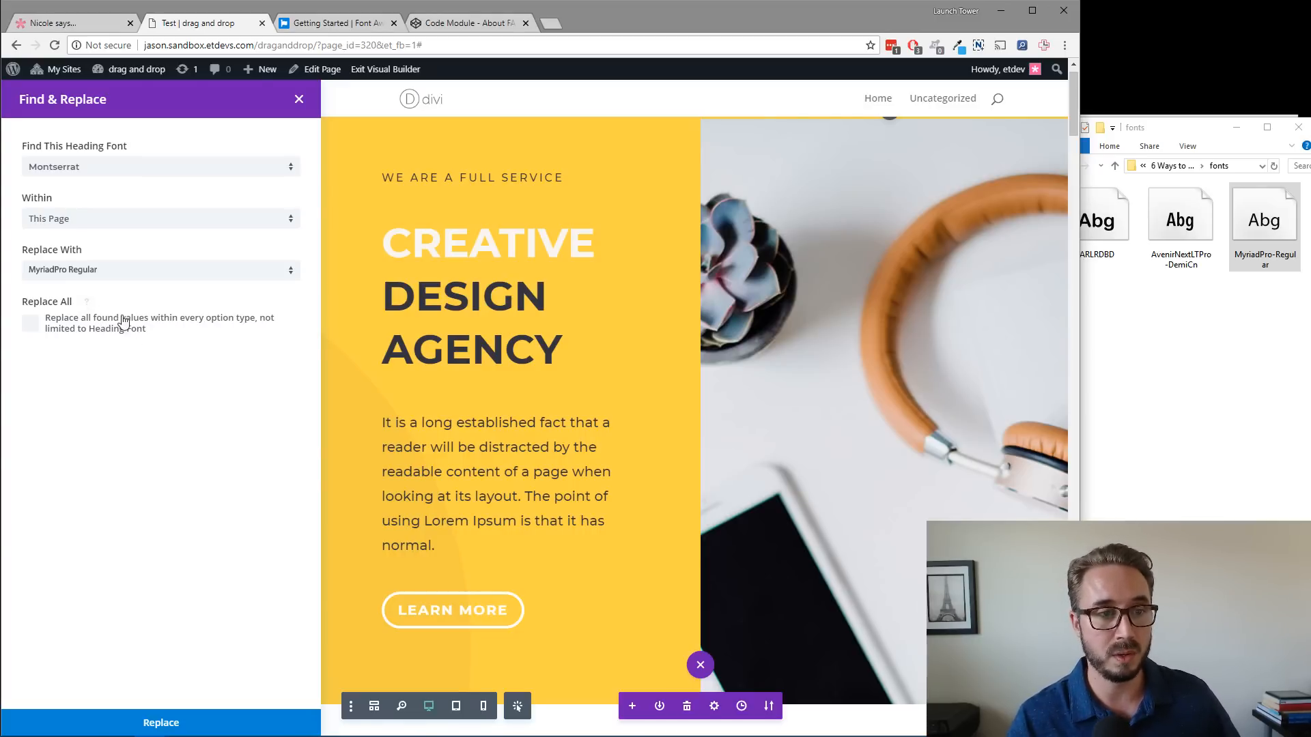
left_click(152, 723)
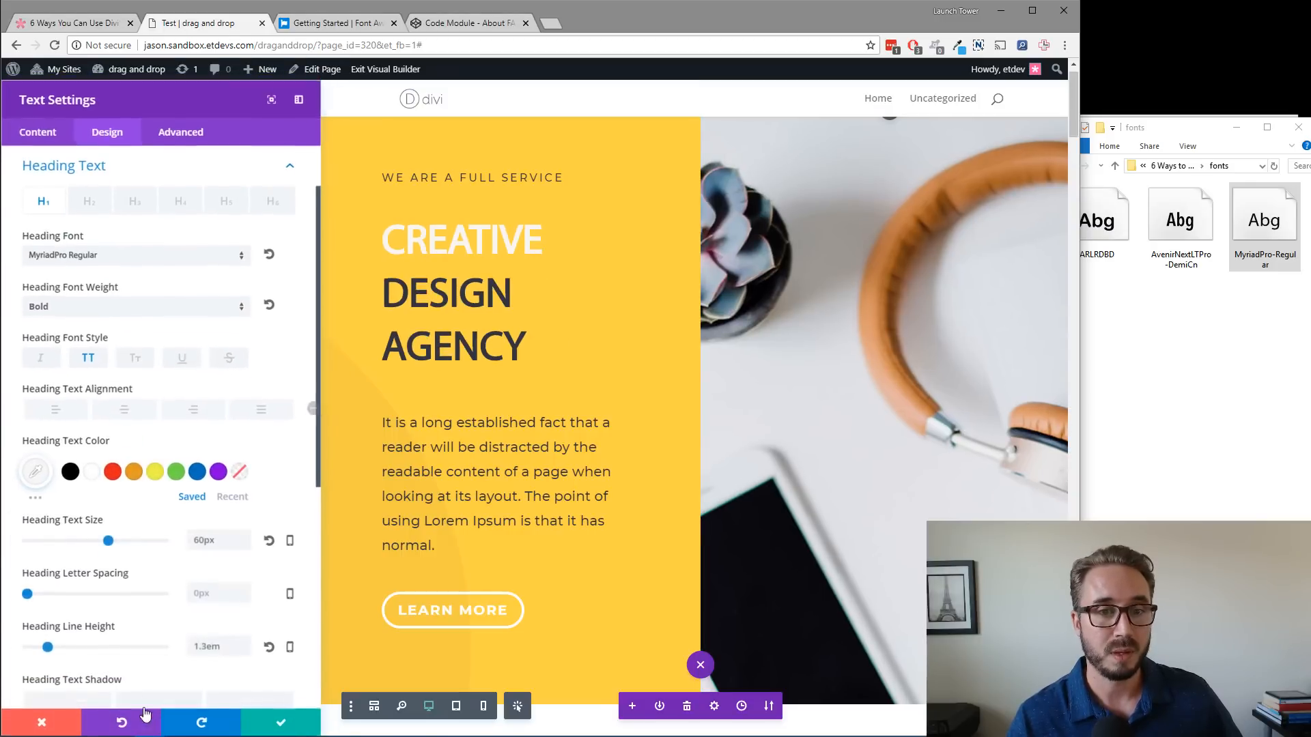
left_click(281, 723)
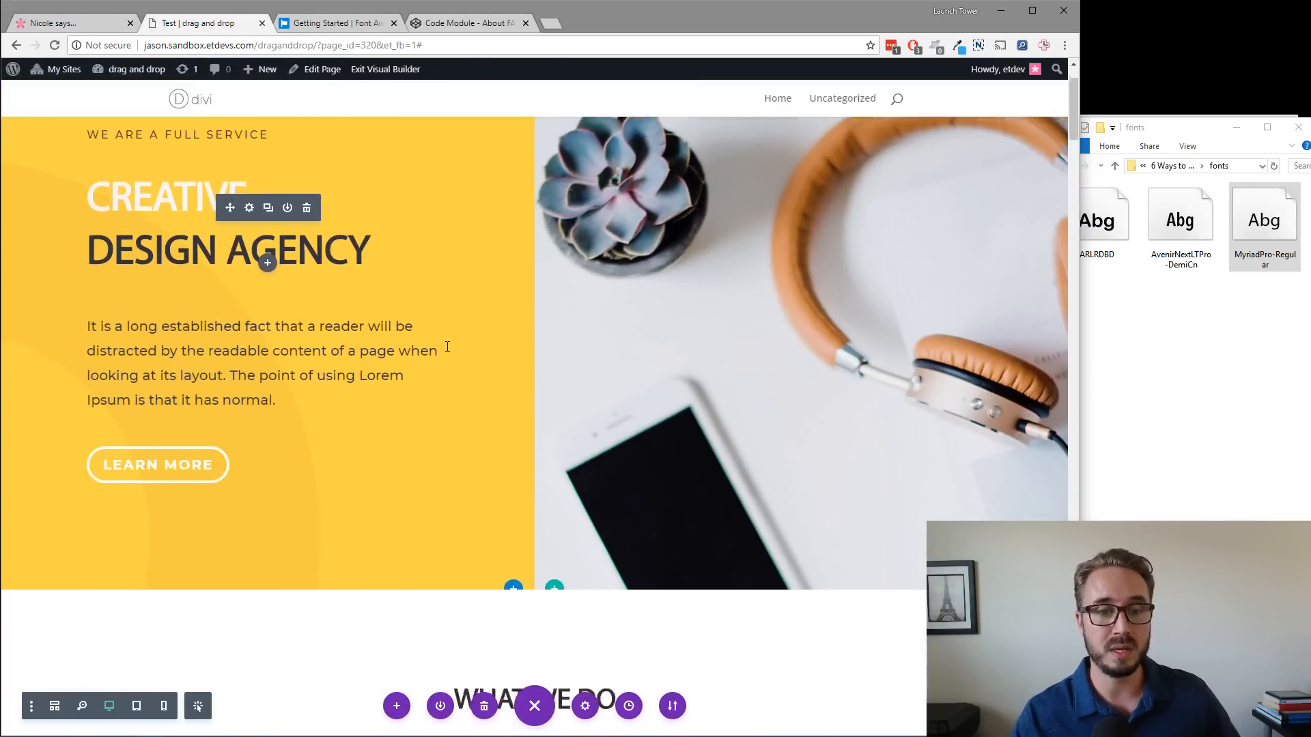
scroll(447, 347, "down", 5)
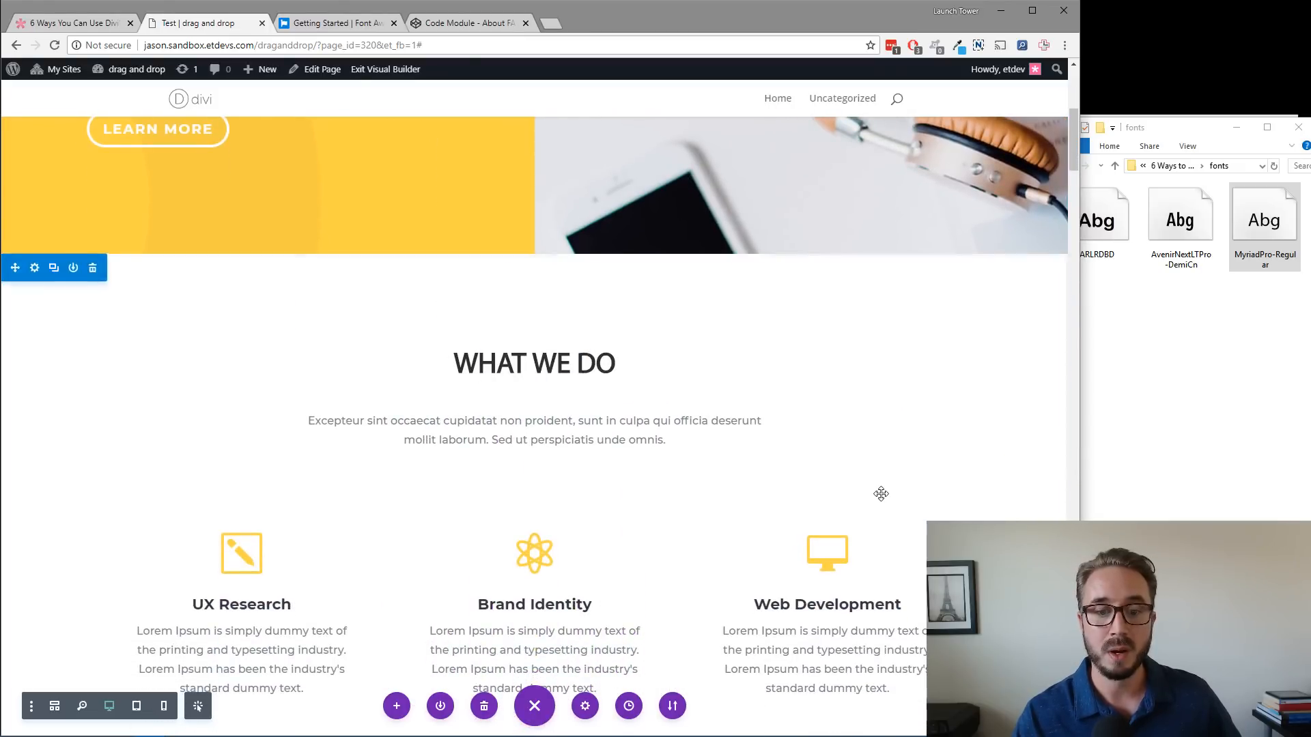
scroll(536, 478, "down", 8)
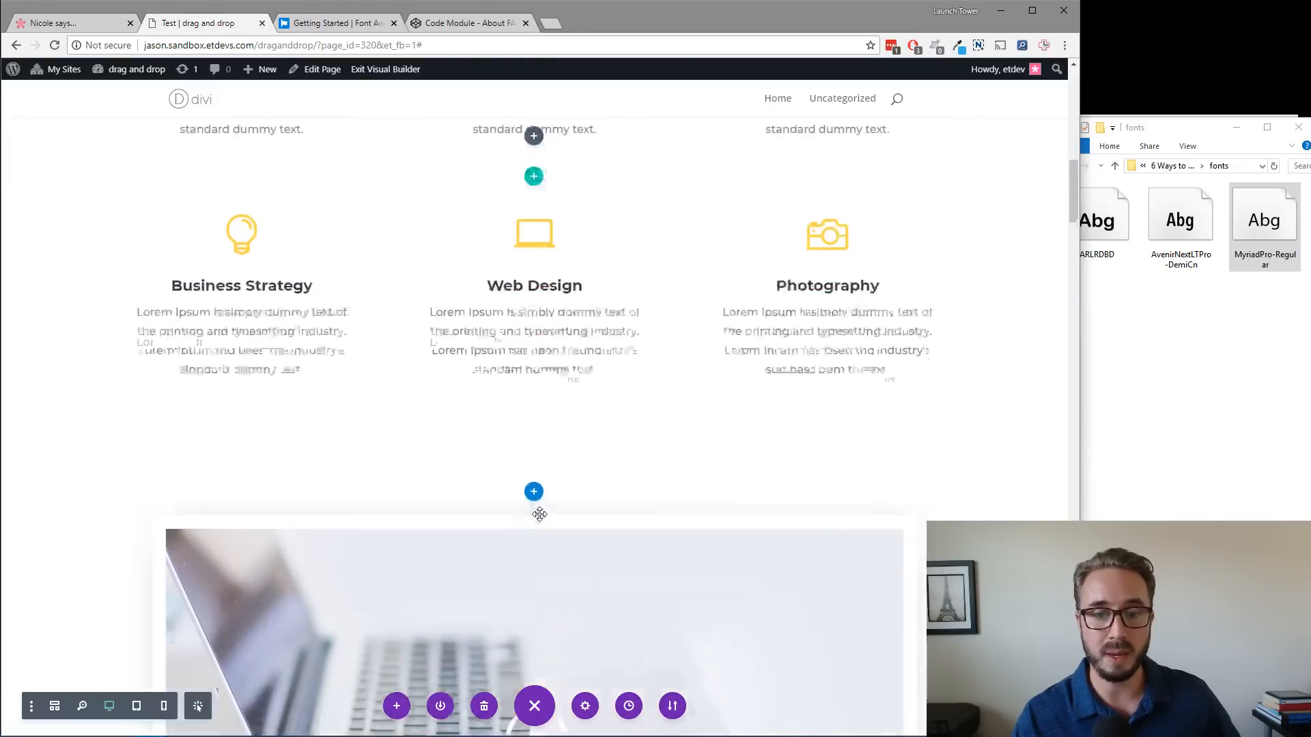
scroll(540, 514, "down", 10)
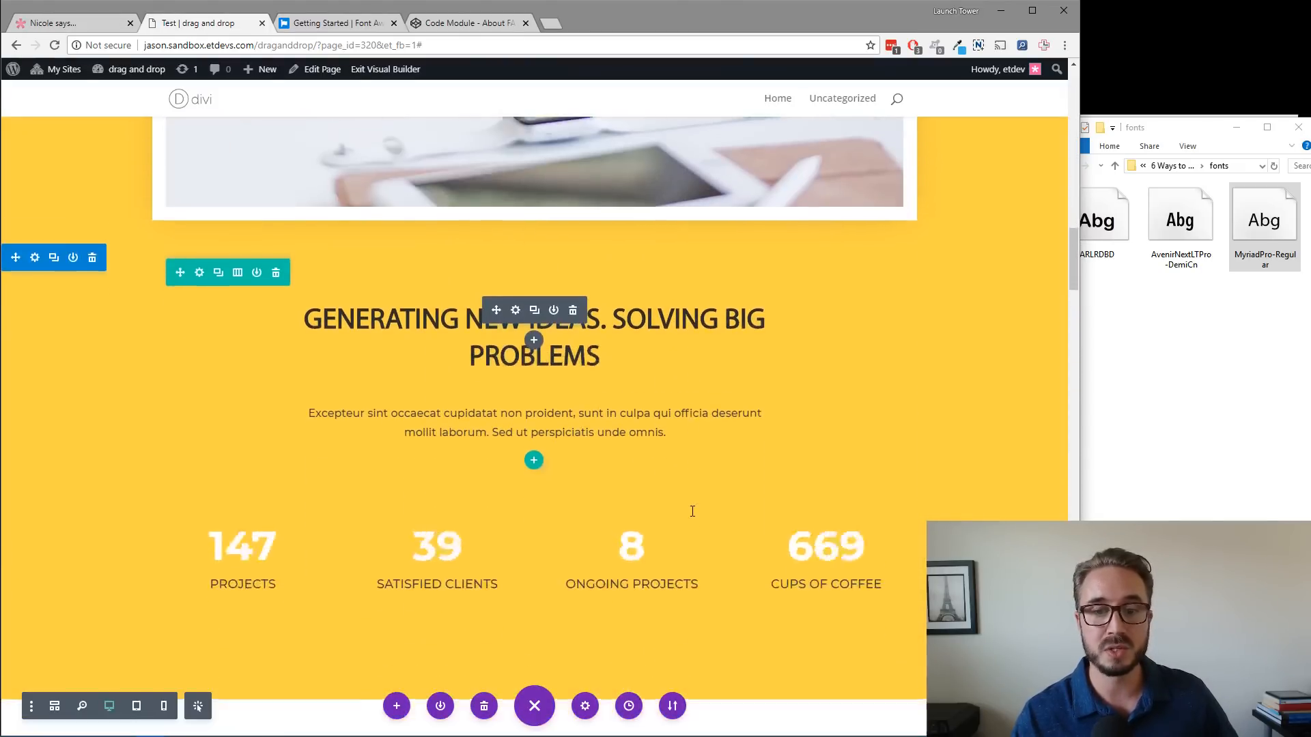
scroll(691, 515, "up", 10)
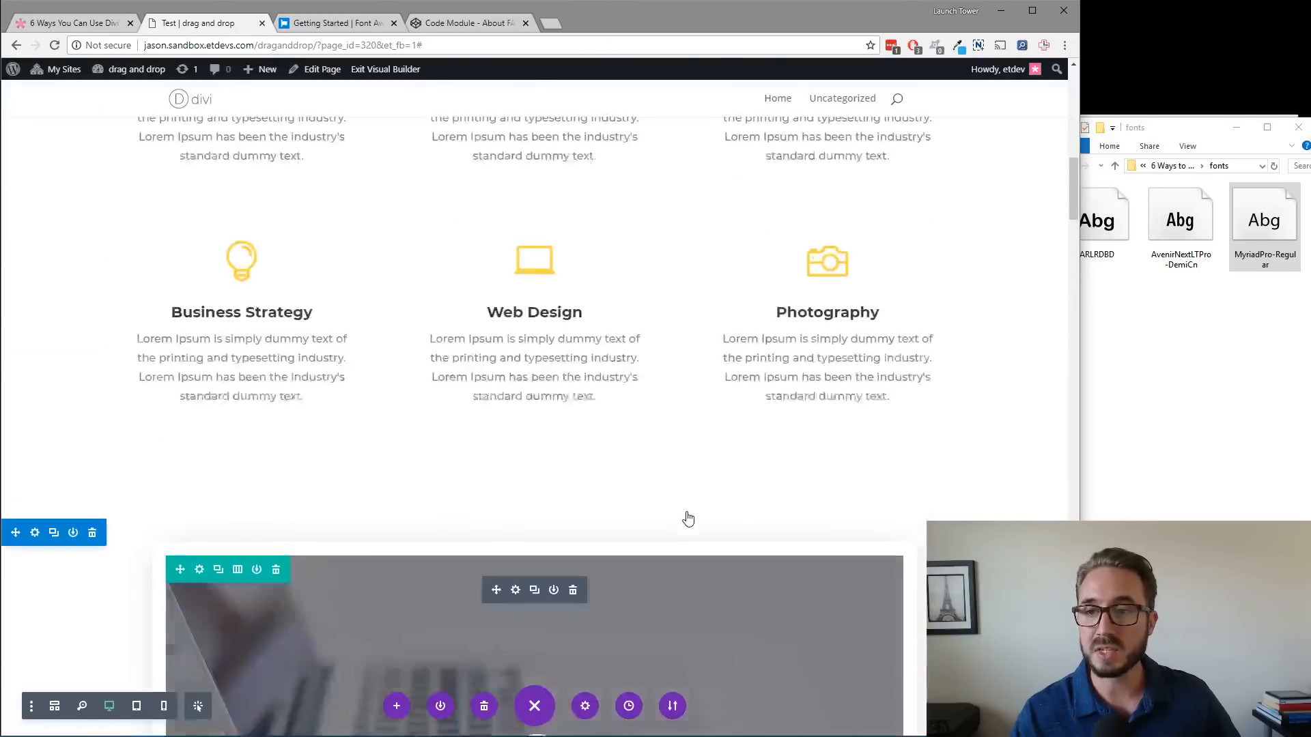
scroll(689, 519, "up", 12)
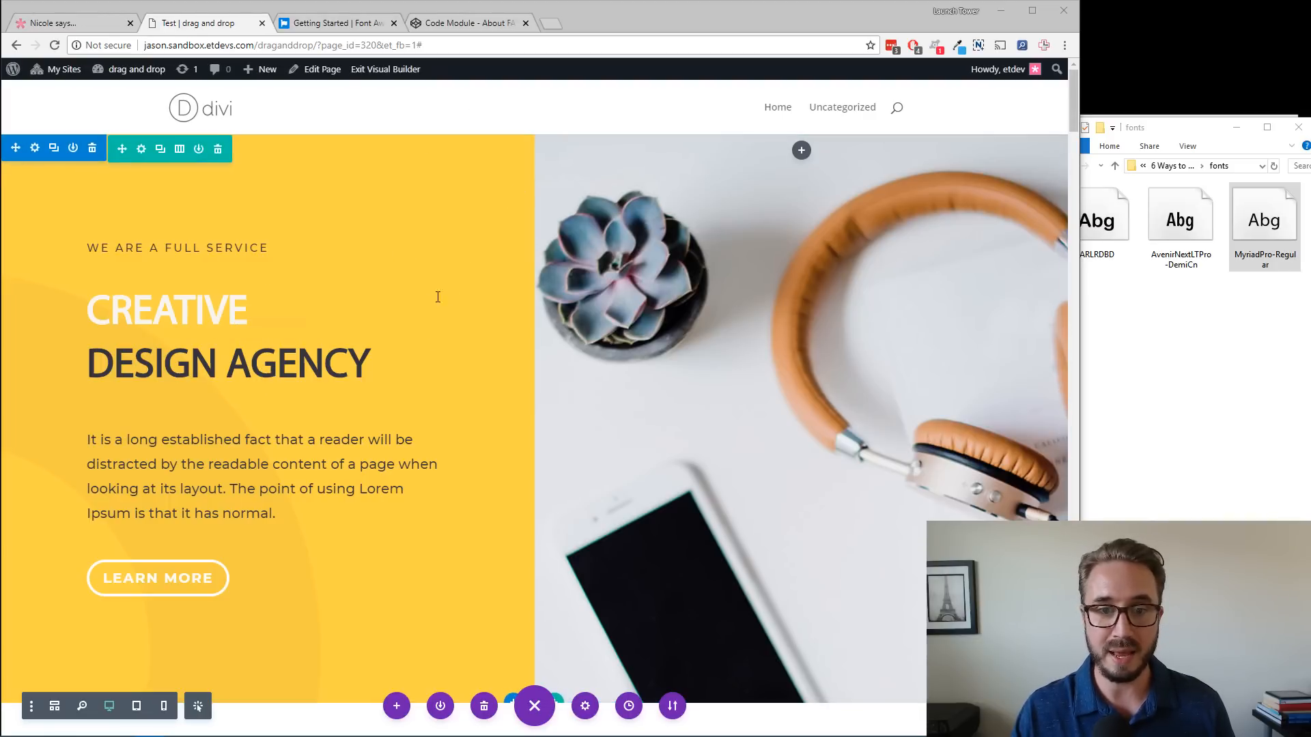
Bring up a new WordPress page in a separate browser tab and title it "new".
left_click(1139, 345)
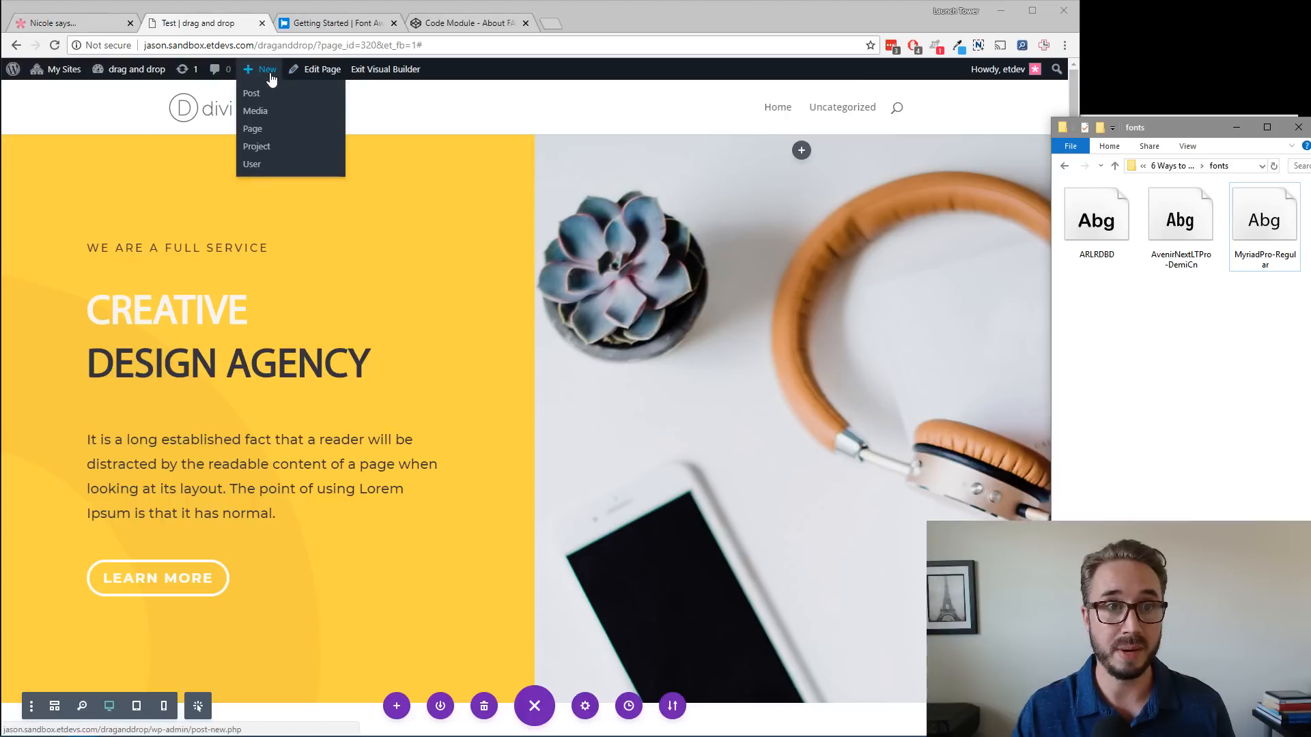
mouse_move(263, 71)
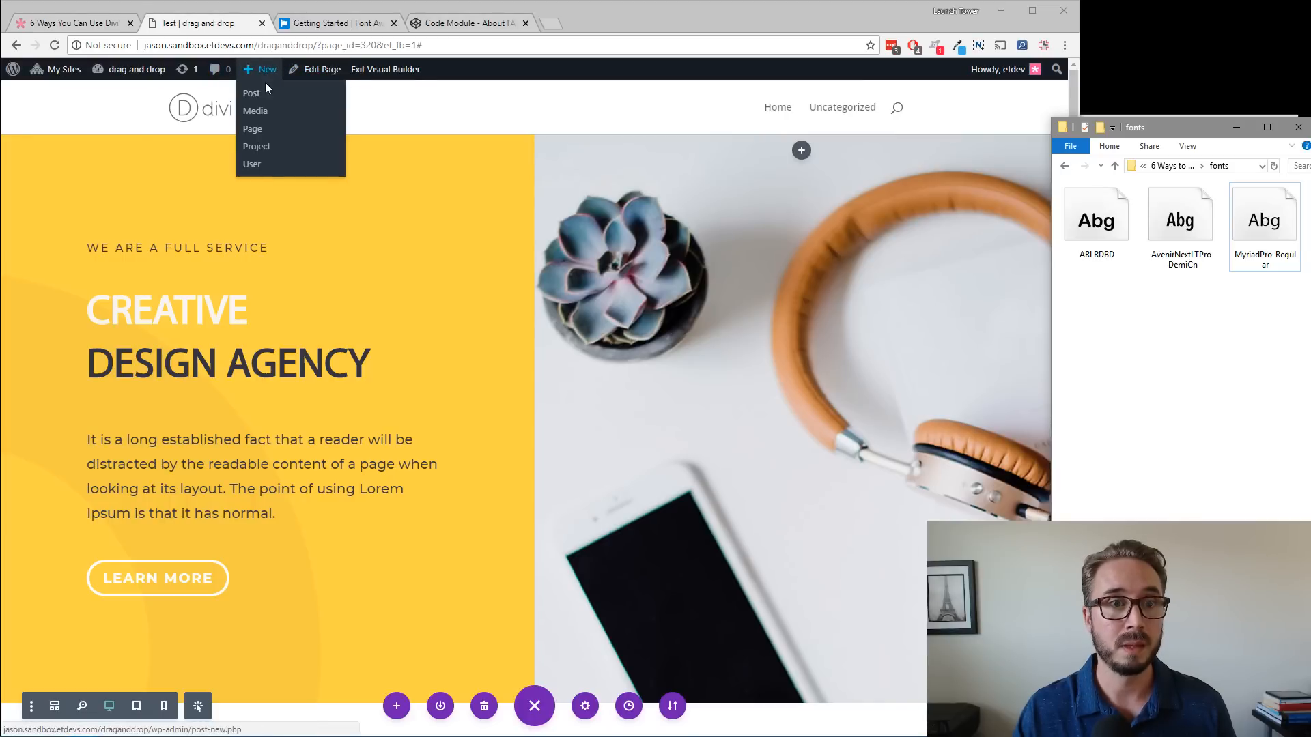
right_click(261, 134)
left_click(307, 139)
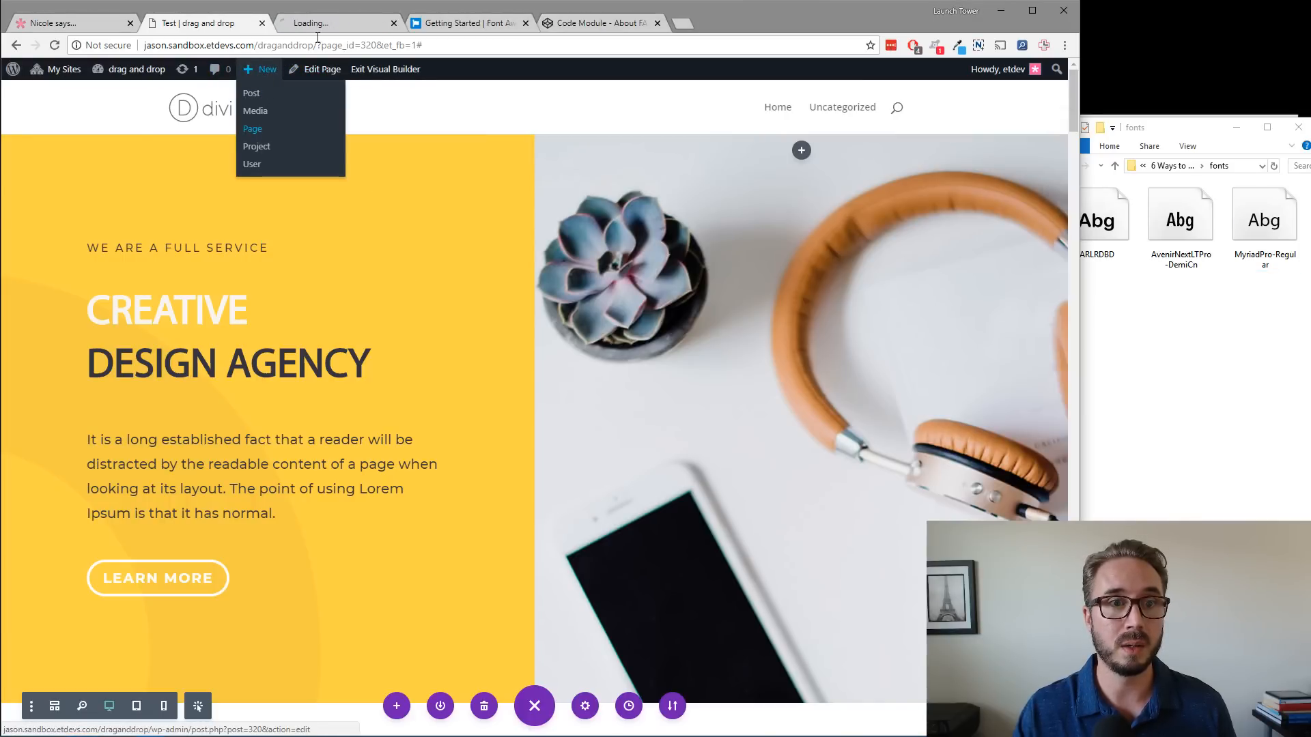
left_click(331, 23)
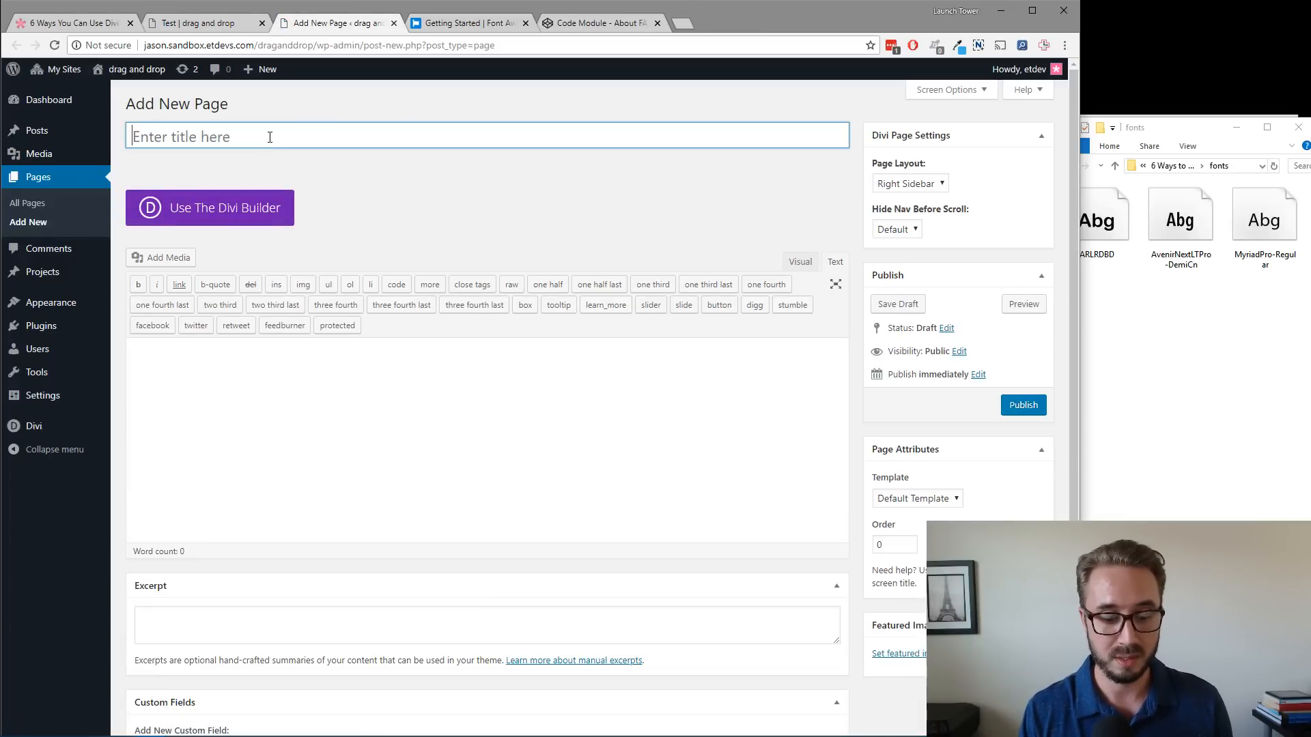
type("new")
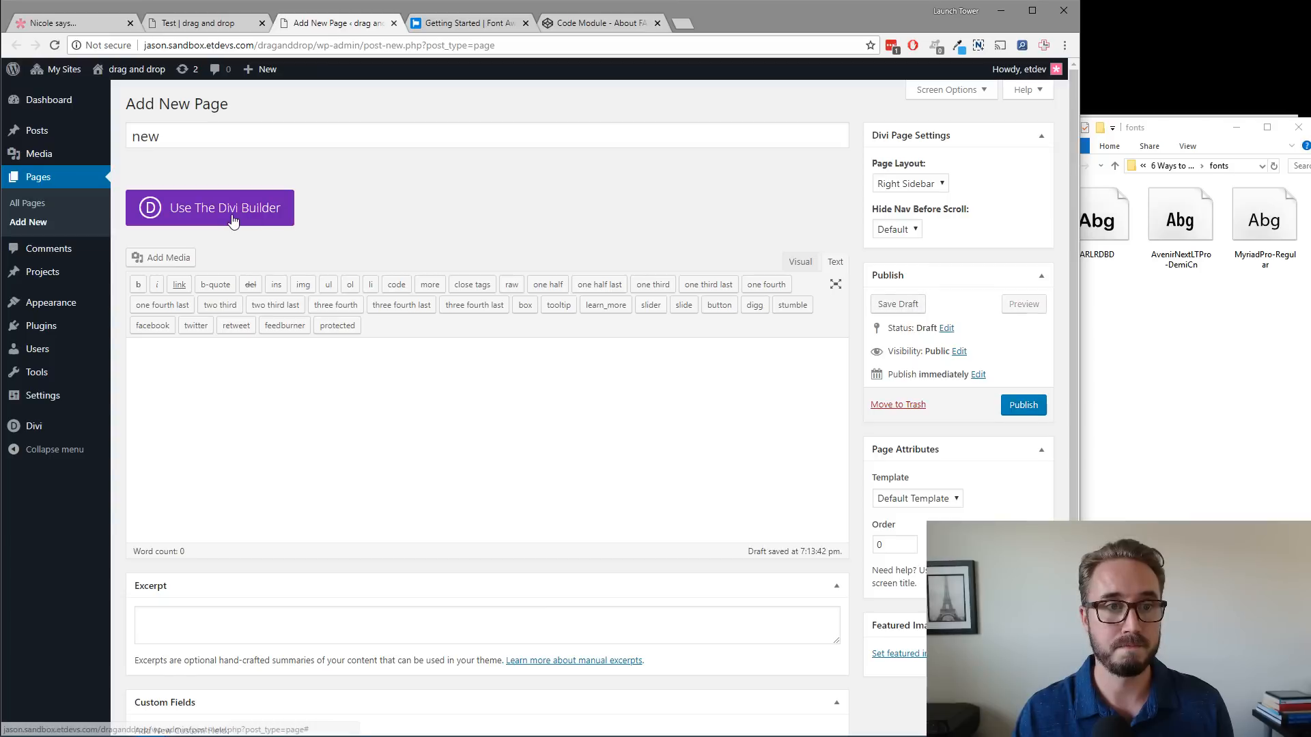
Enable the Divi Builder for the new page and launch the Visual Builder, choosing to build from scratch.
left_click(234, 217)
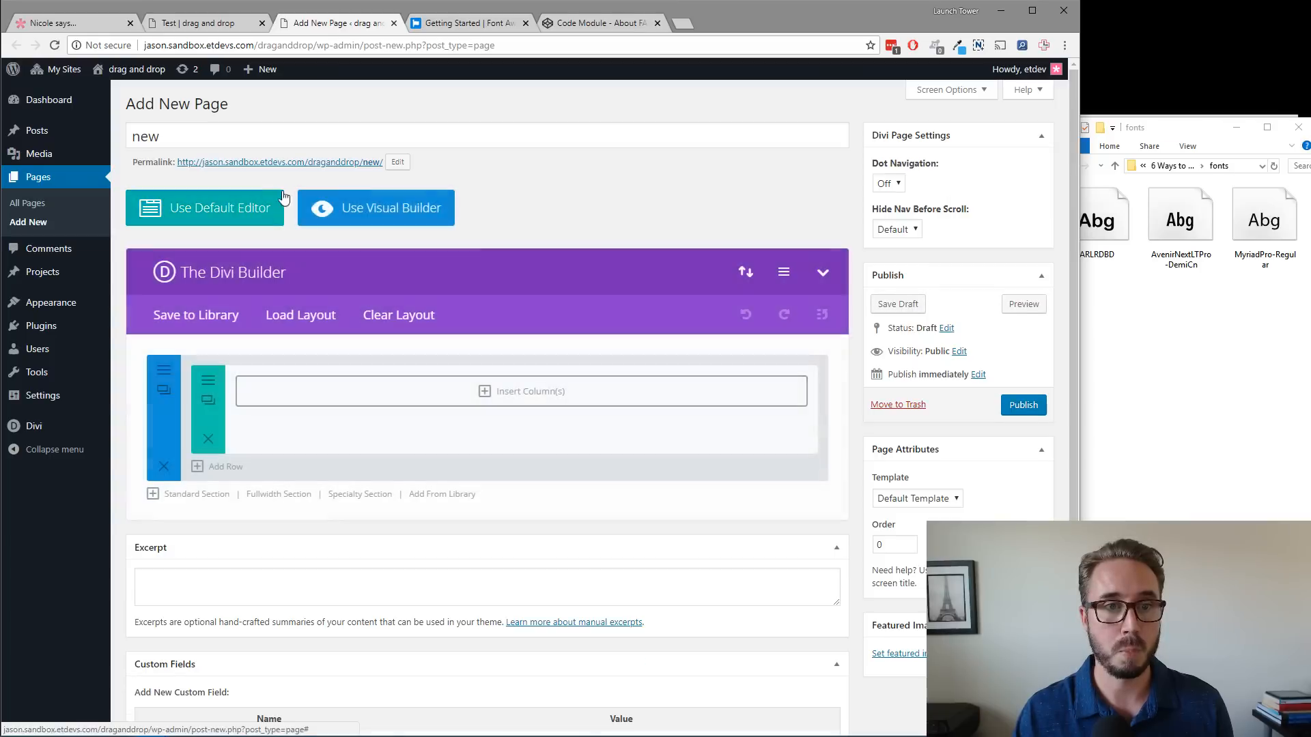
left_click(382, 209)
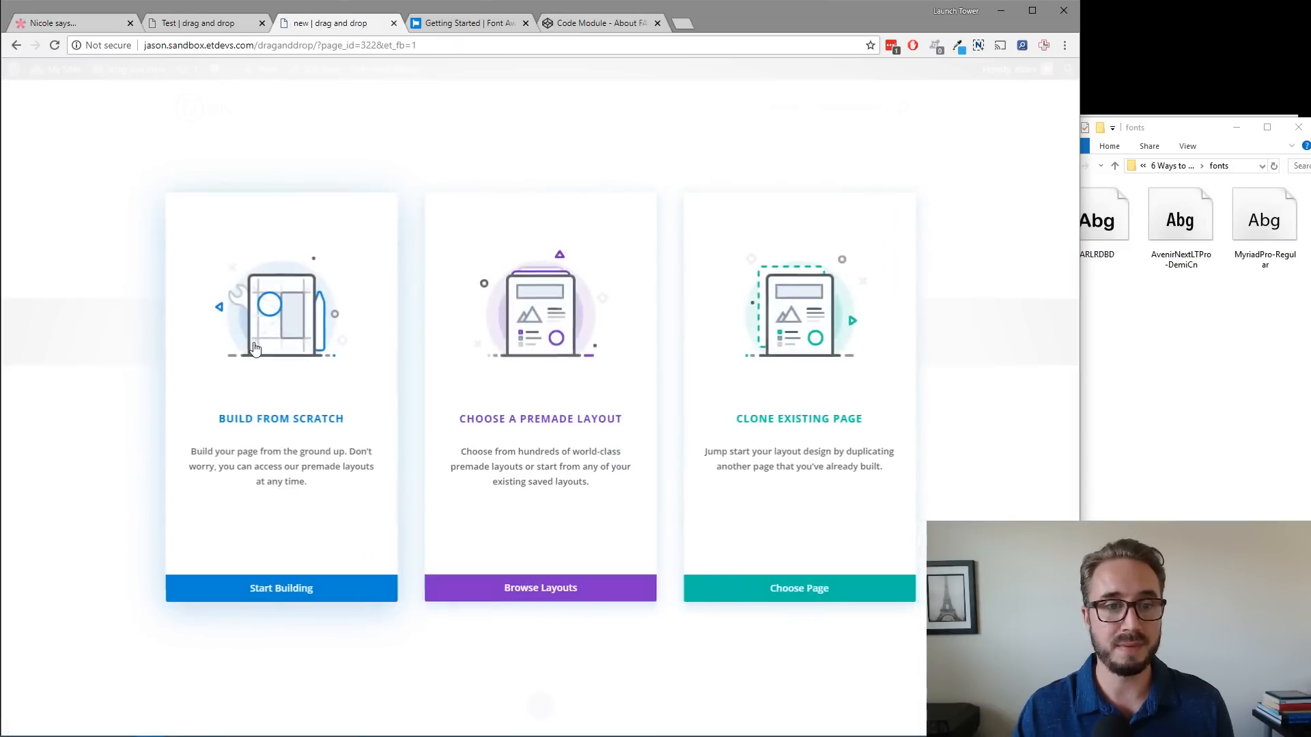
left_click(257, 335)
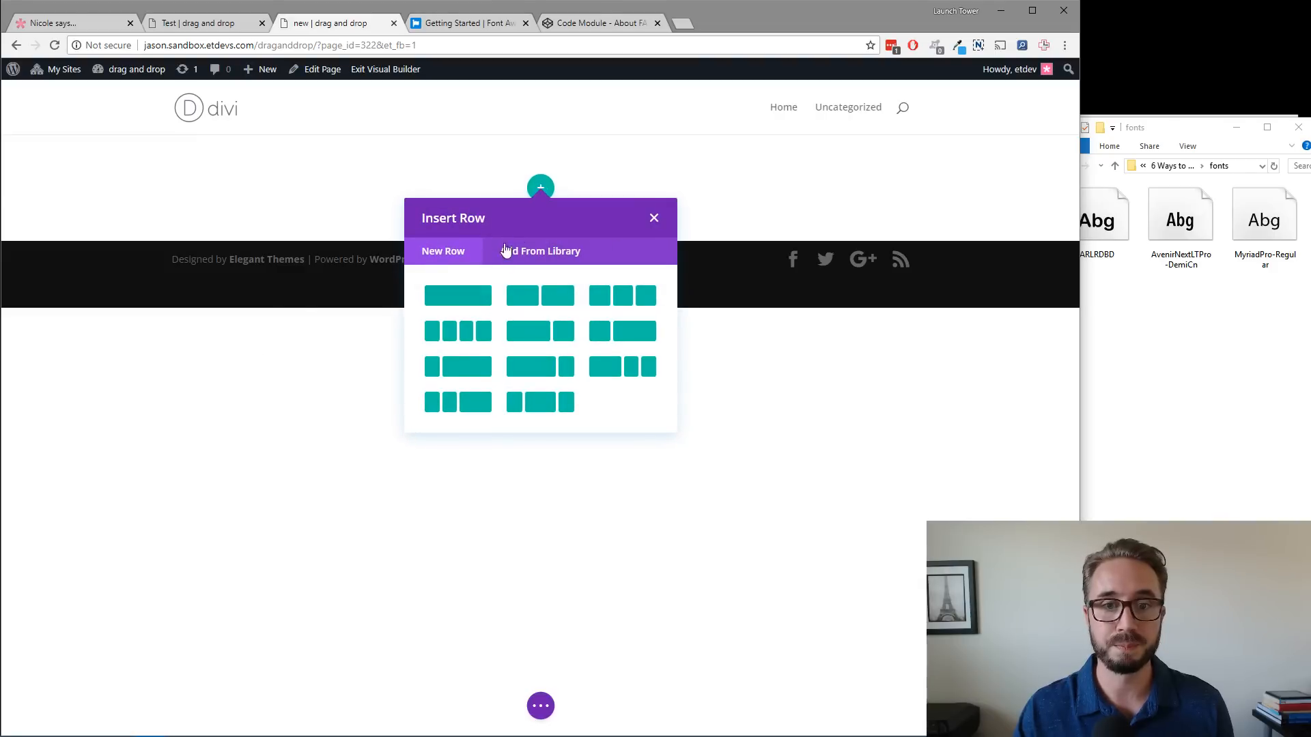
Insert a single-column row on the new page and add a Text module to it.
left_click(486, 299)
type("text")
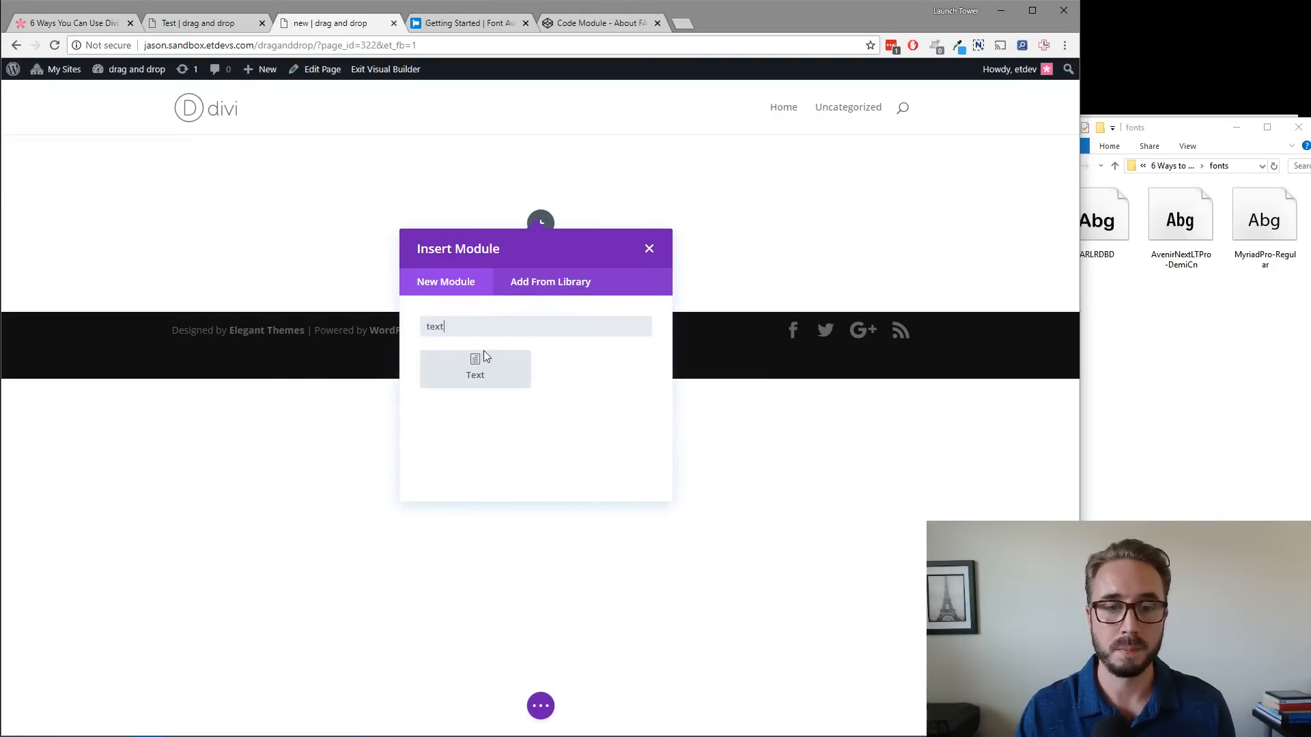
left_click(484, 352)
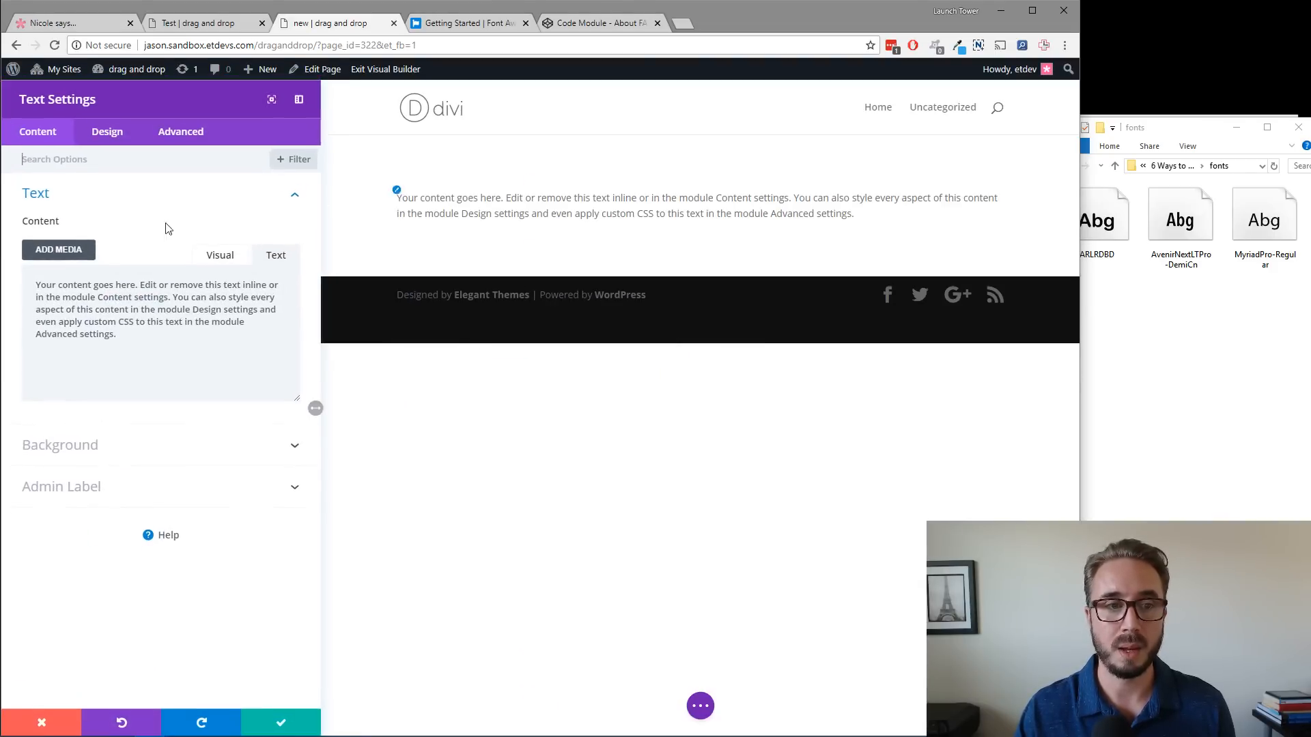
Check the custom fonts offered for the new Text module's H1 heading and close the module settings without saving.
left_click(107, 132)
left_click(113, 236)
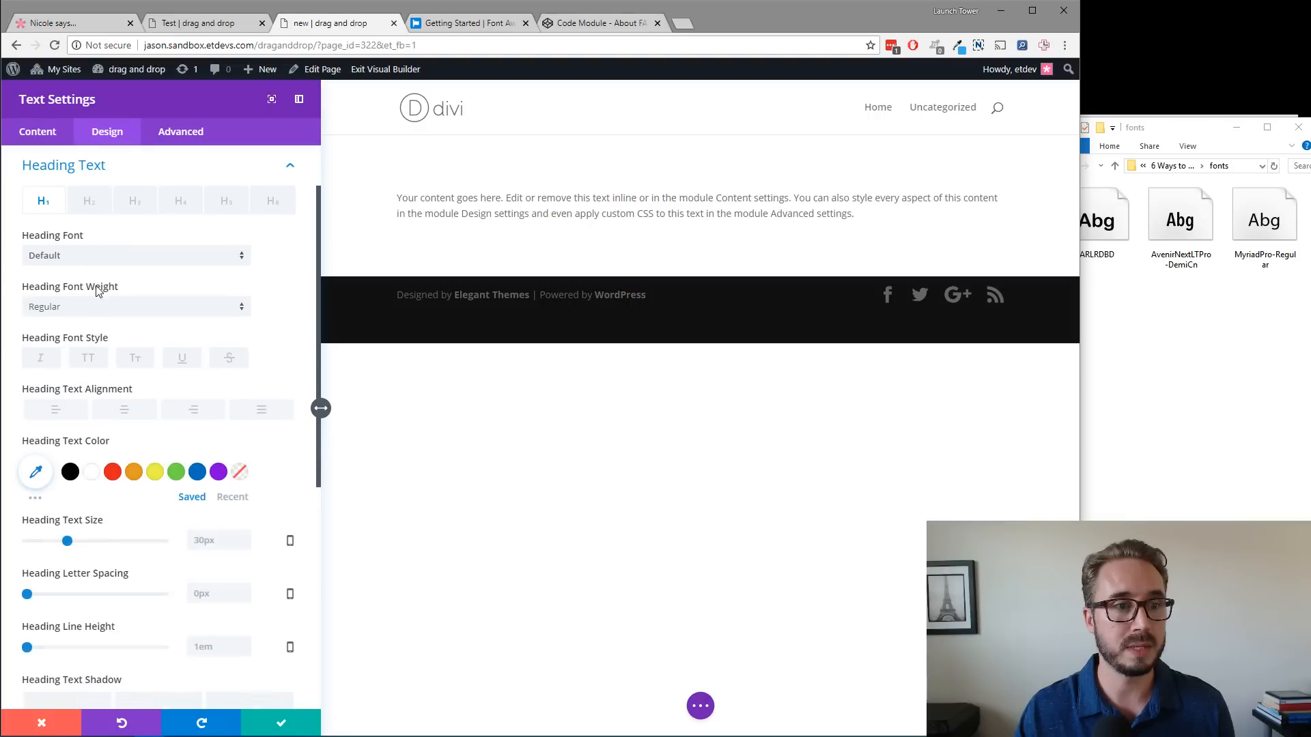
left_click(107, 258)
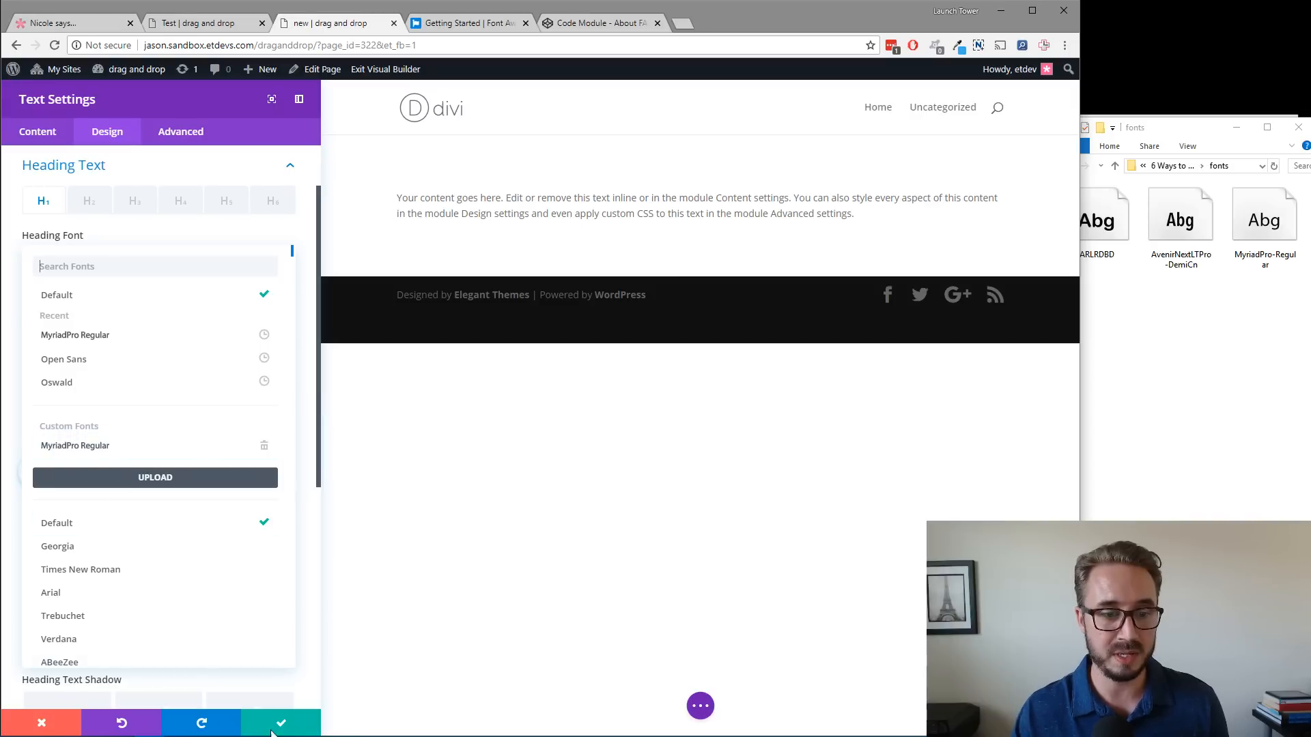
left_click(66, 729)
left_click(62, 729)
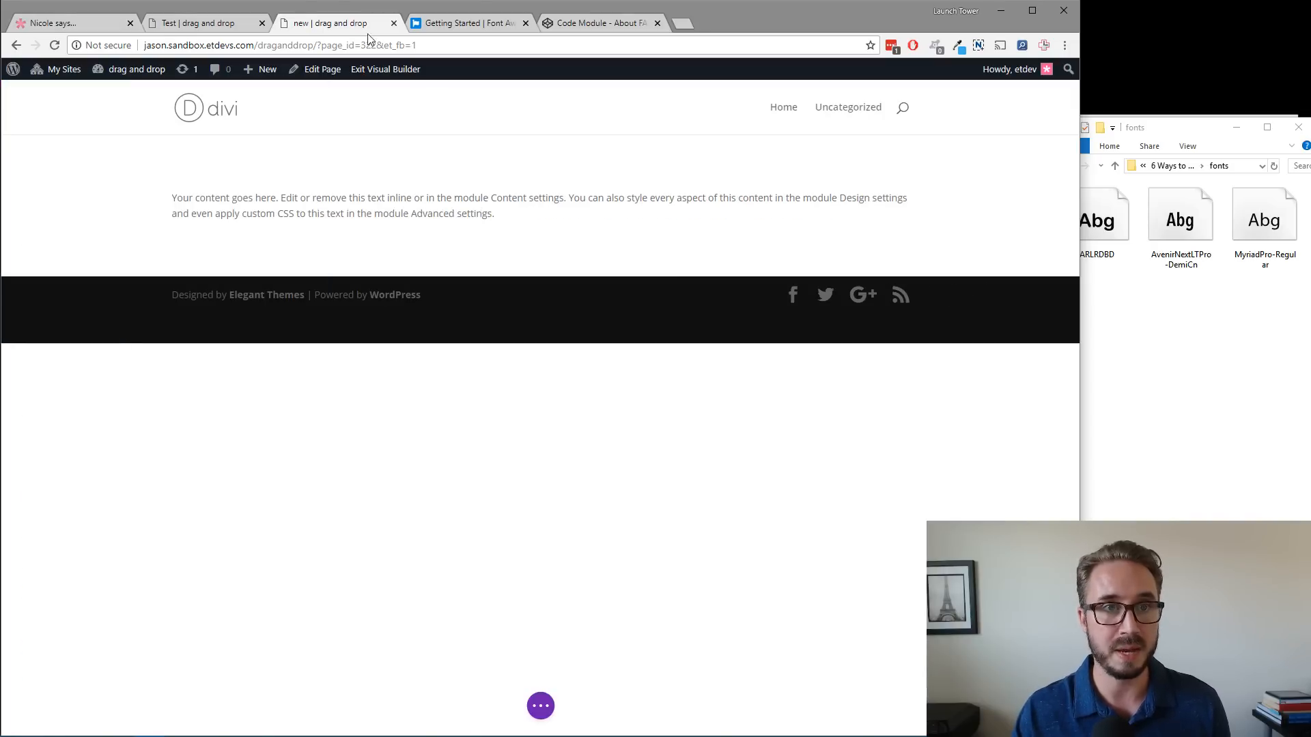
Return to the Test page and open the "custom CSS" folder in the file window.
left_click(197, 26)
left_click(1180, 304)
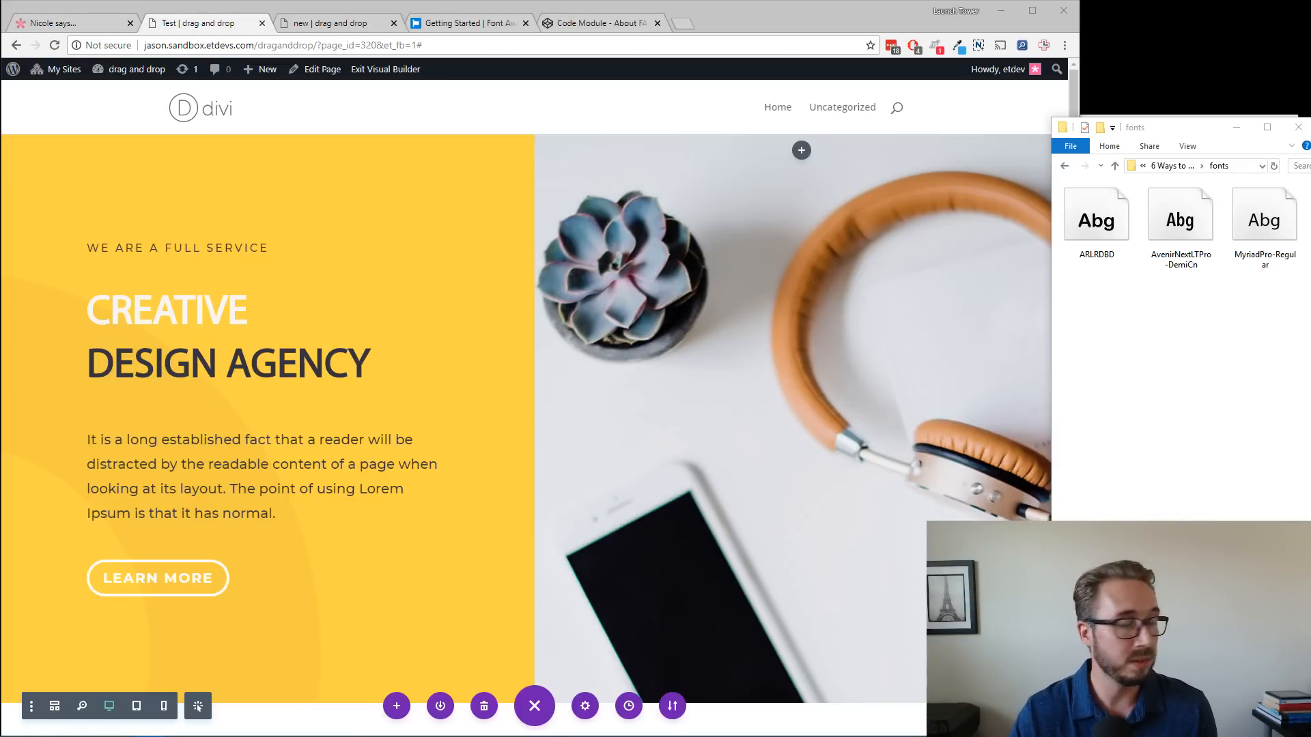
left_click(219, 28)
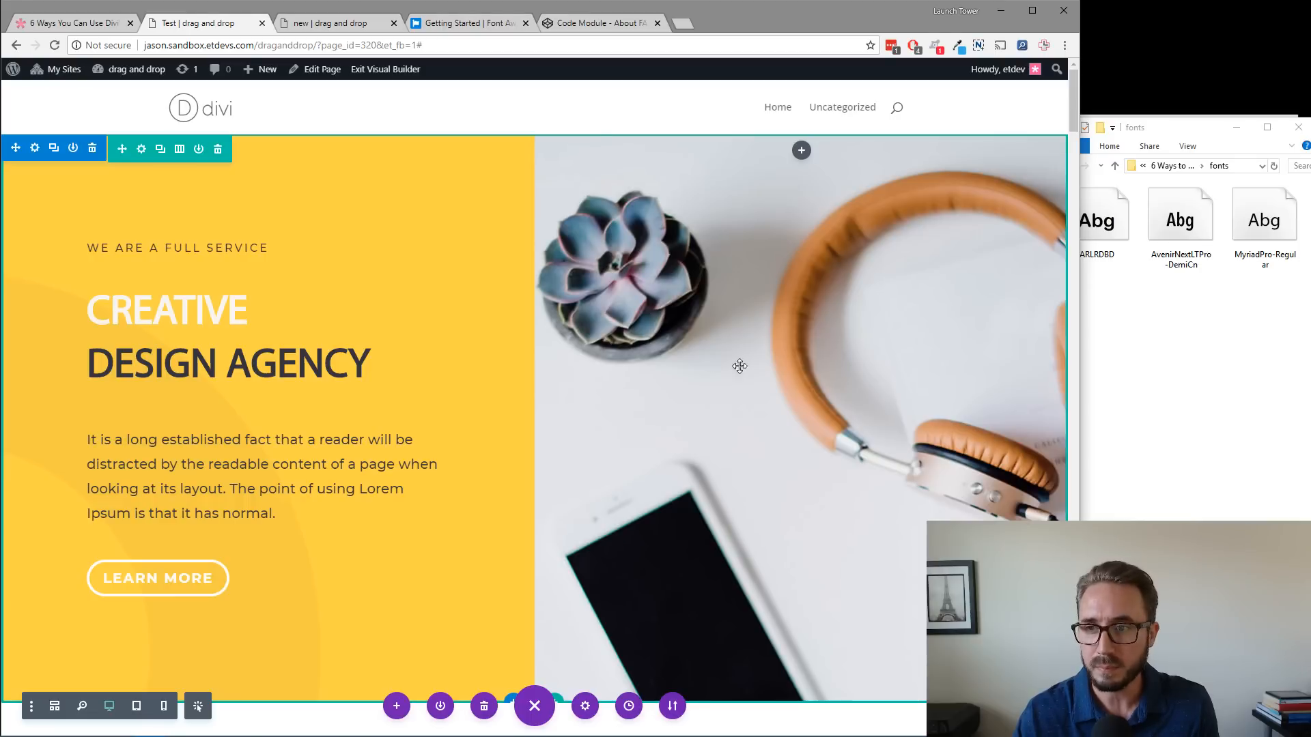
left_click(1130, 298)
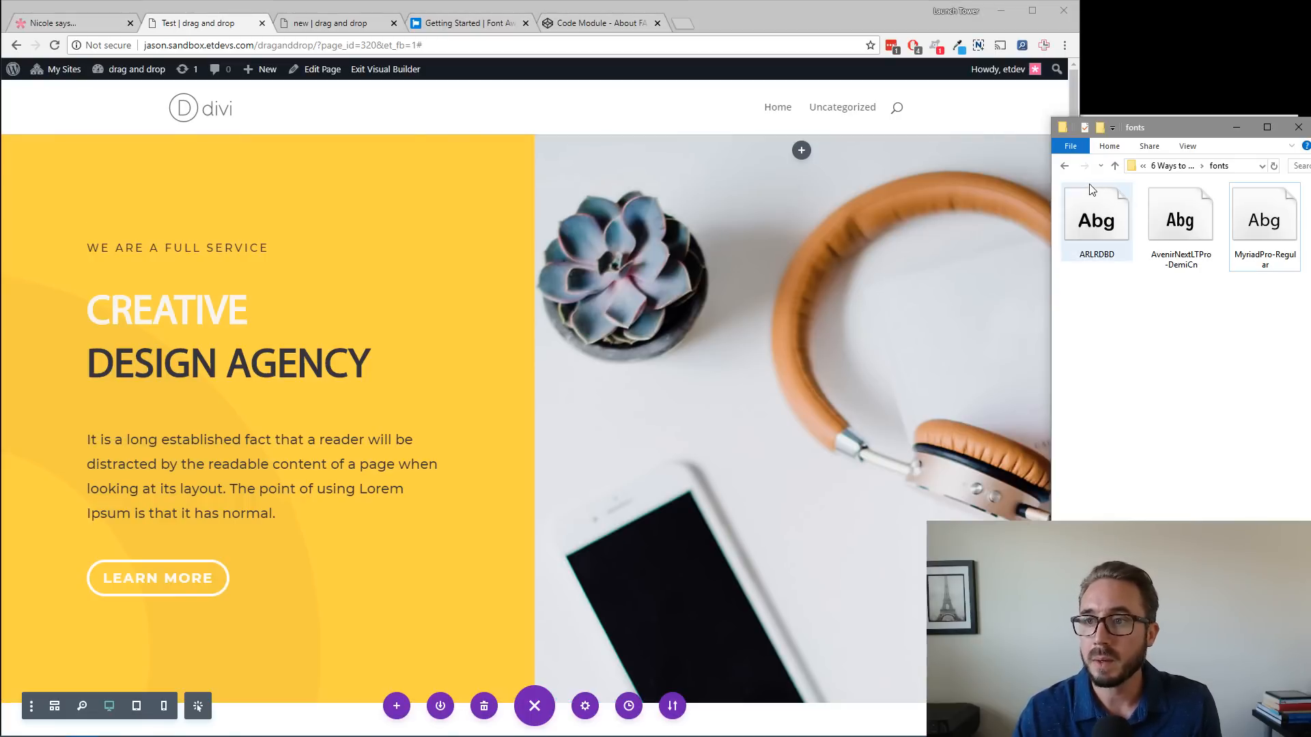
left_click(1064, 166)
left_click(1108, 235)
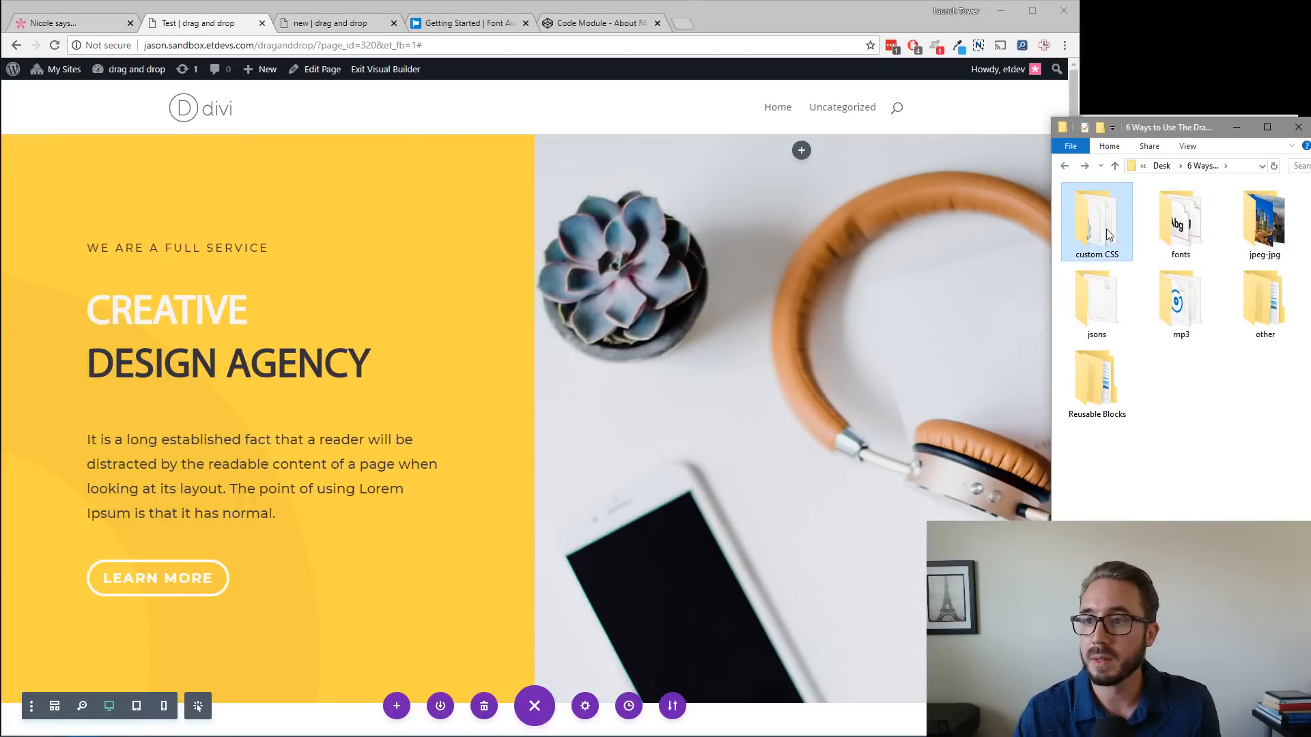
double_click(1108, 235)
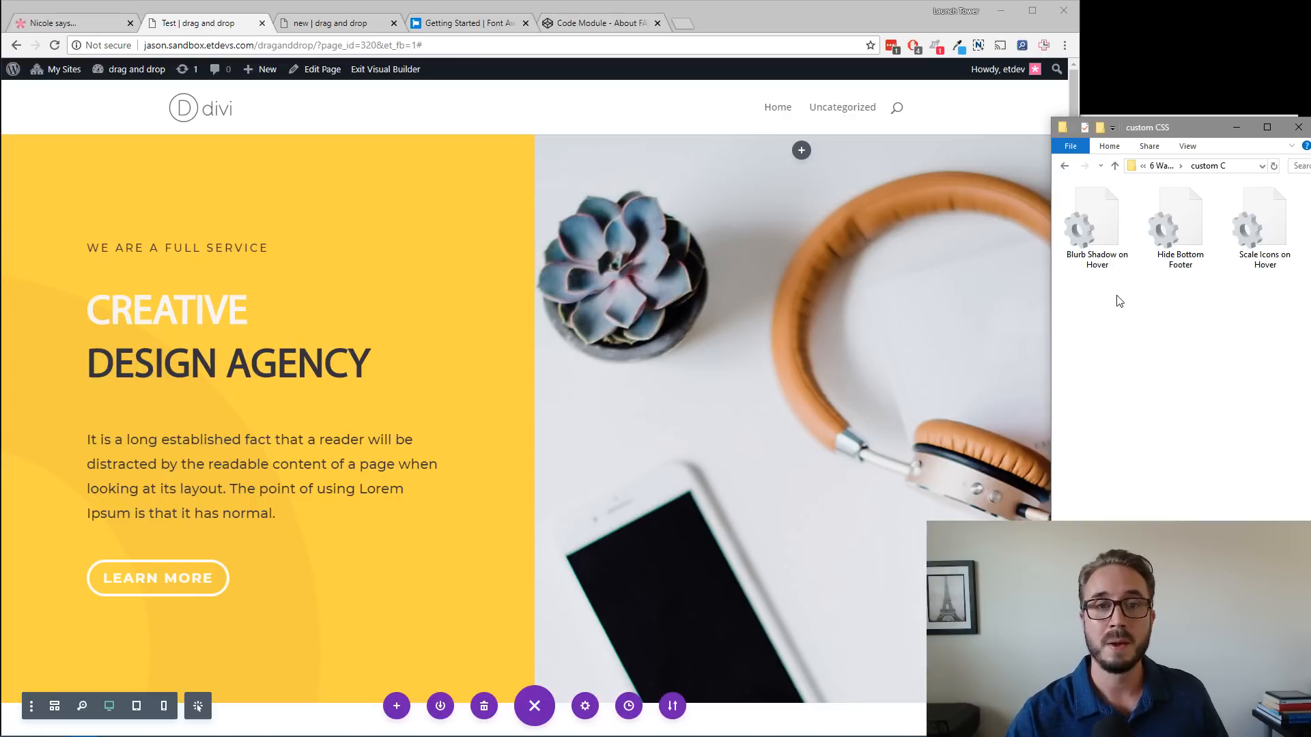
Open the Blurb Shadow on Hover CSS file in Notepad++ and read its rules.
left_click(1103, 231)
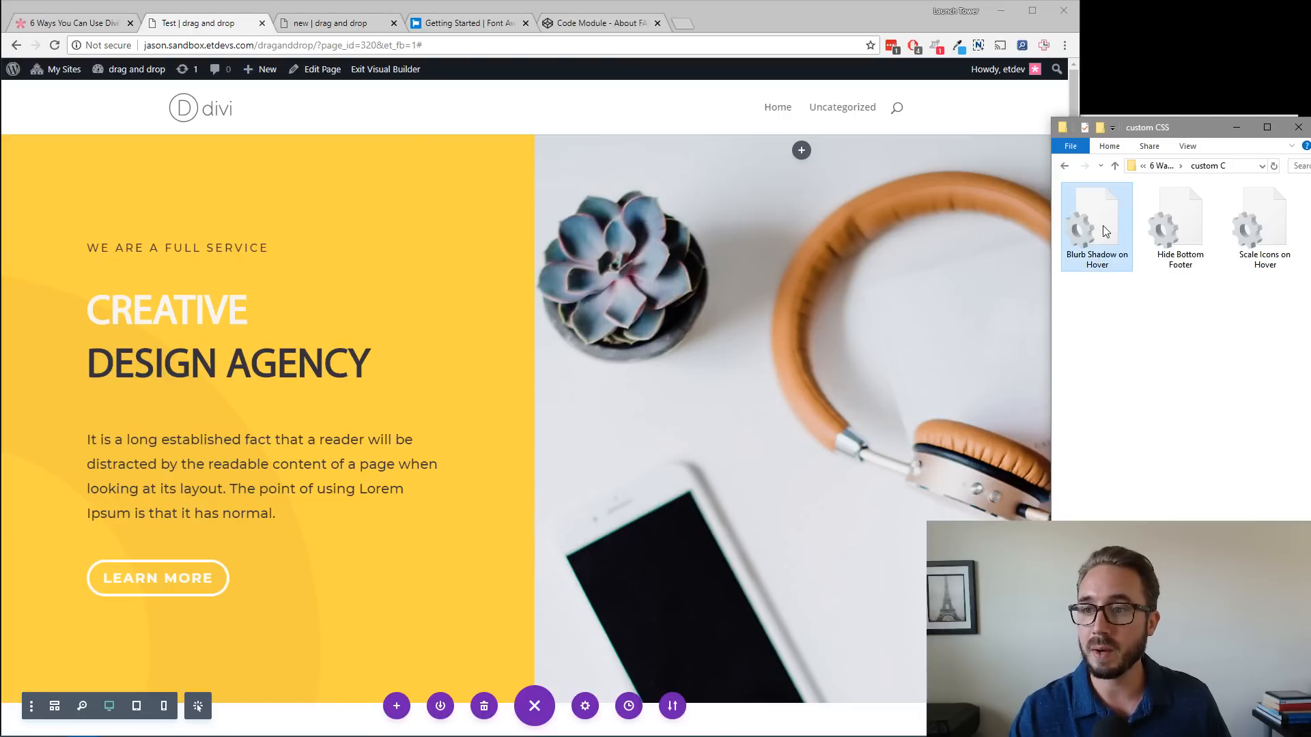
right_click(1103, 226)
left_click(1150, 298)
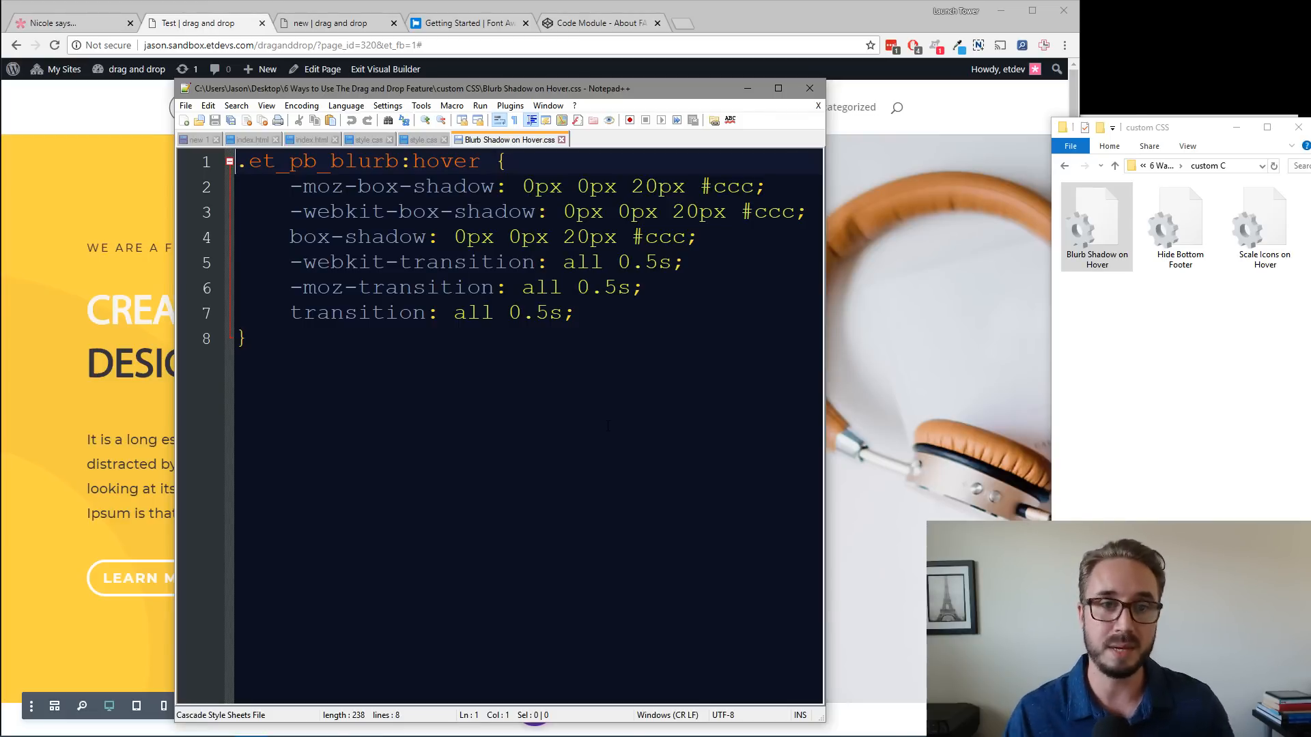
left_click(608, 426)
Open the Hide Bottom Footer CSS file in Notepad++ and read its rule.
left_click(1161, 312)
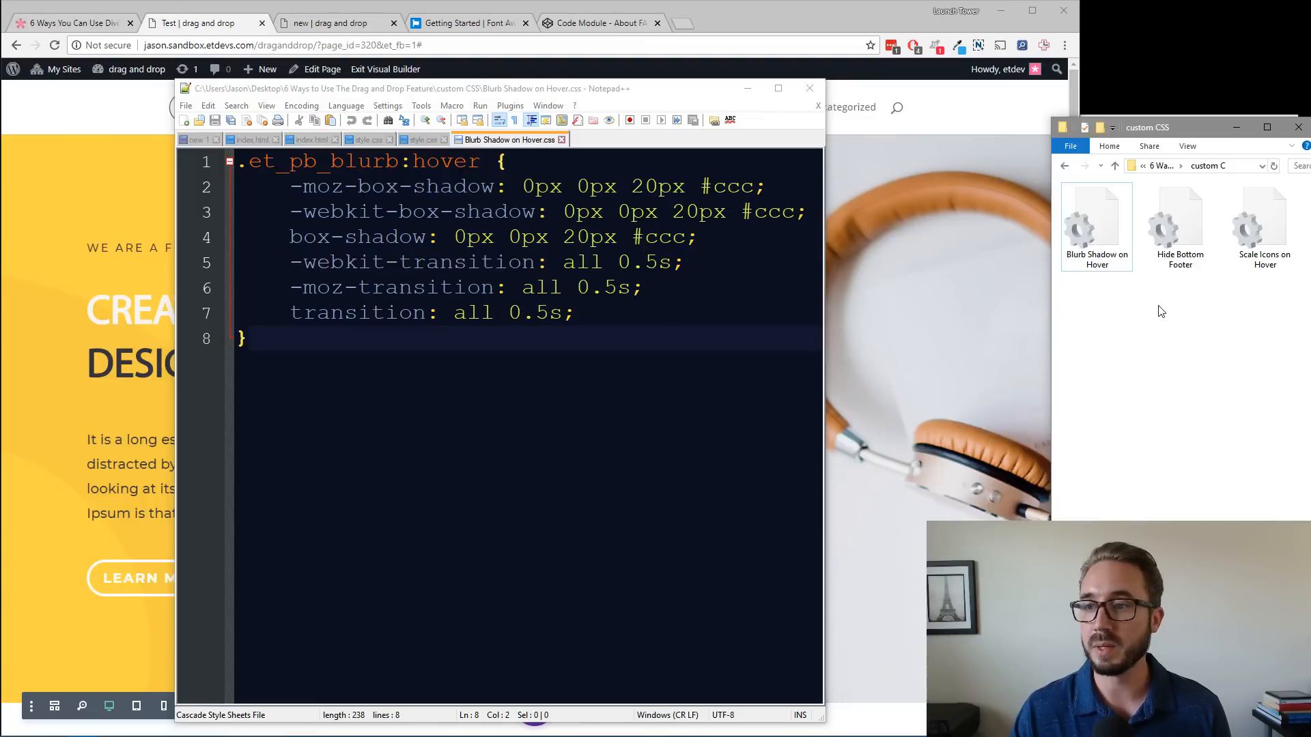
right_click(1181, 226)
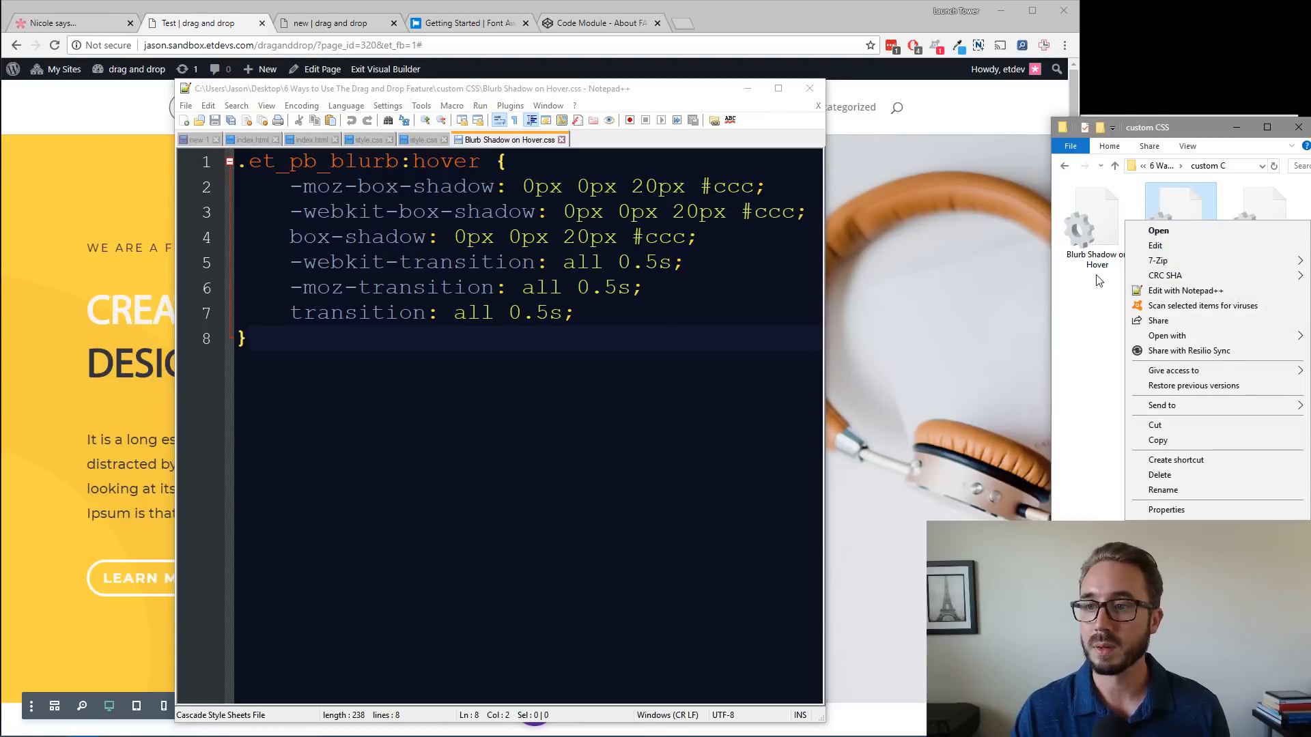
left_click(1166, 292)
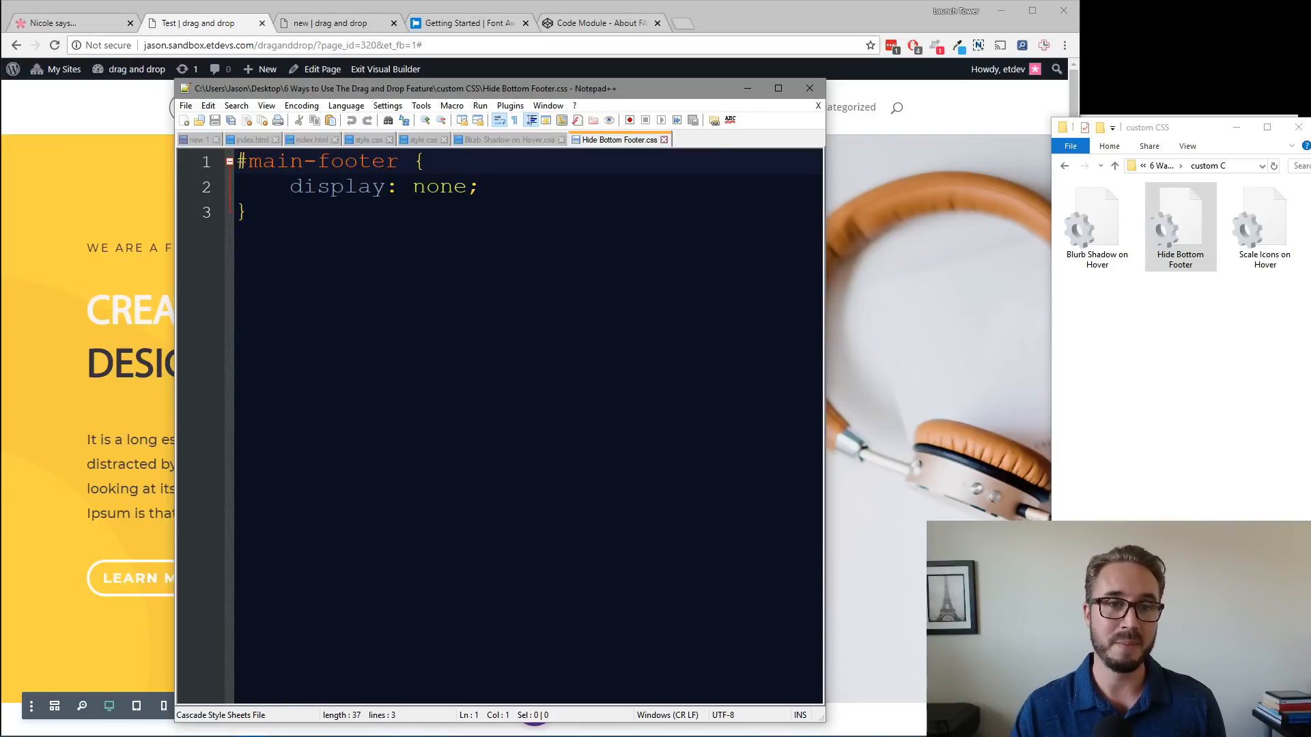
Open the Scale Icons on Hover CSS file in Notepad++, read its rules and minimize the editor.
left_click(1202, 318)
right_click(1258, 207)
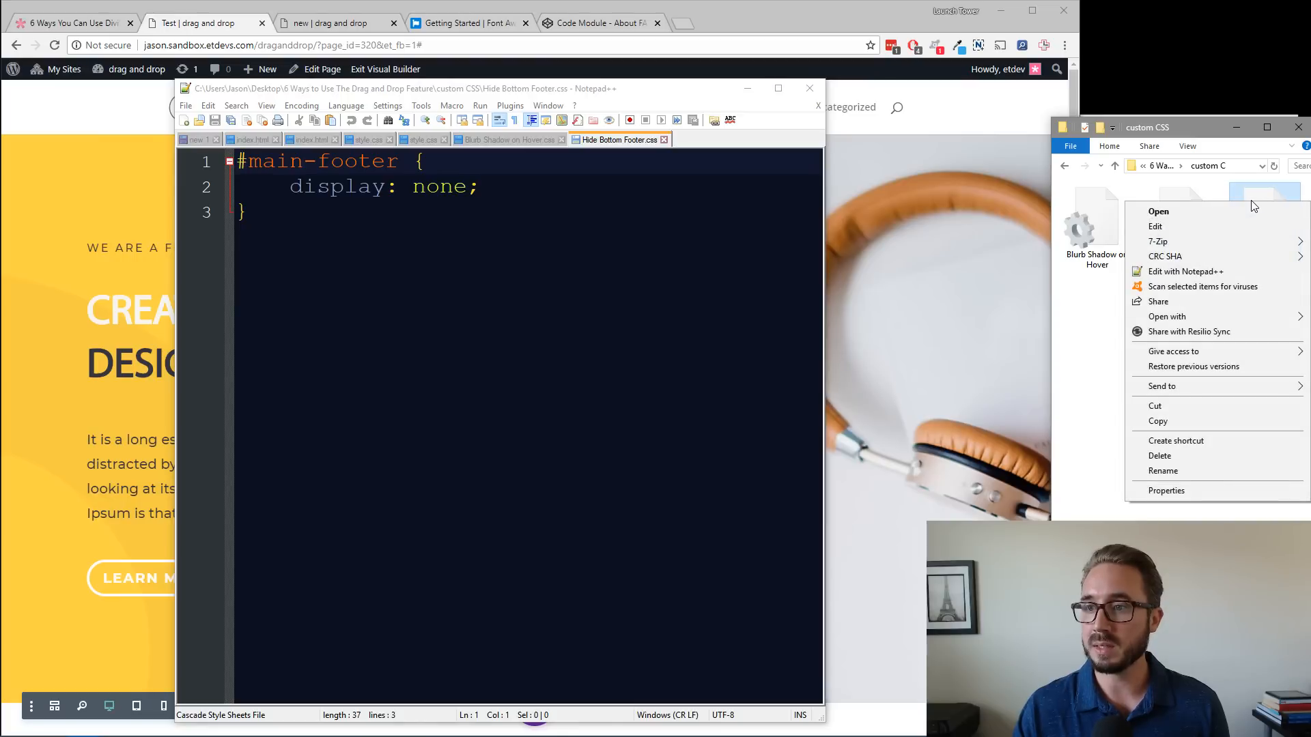
left_click(1213, 272)
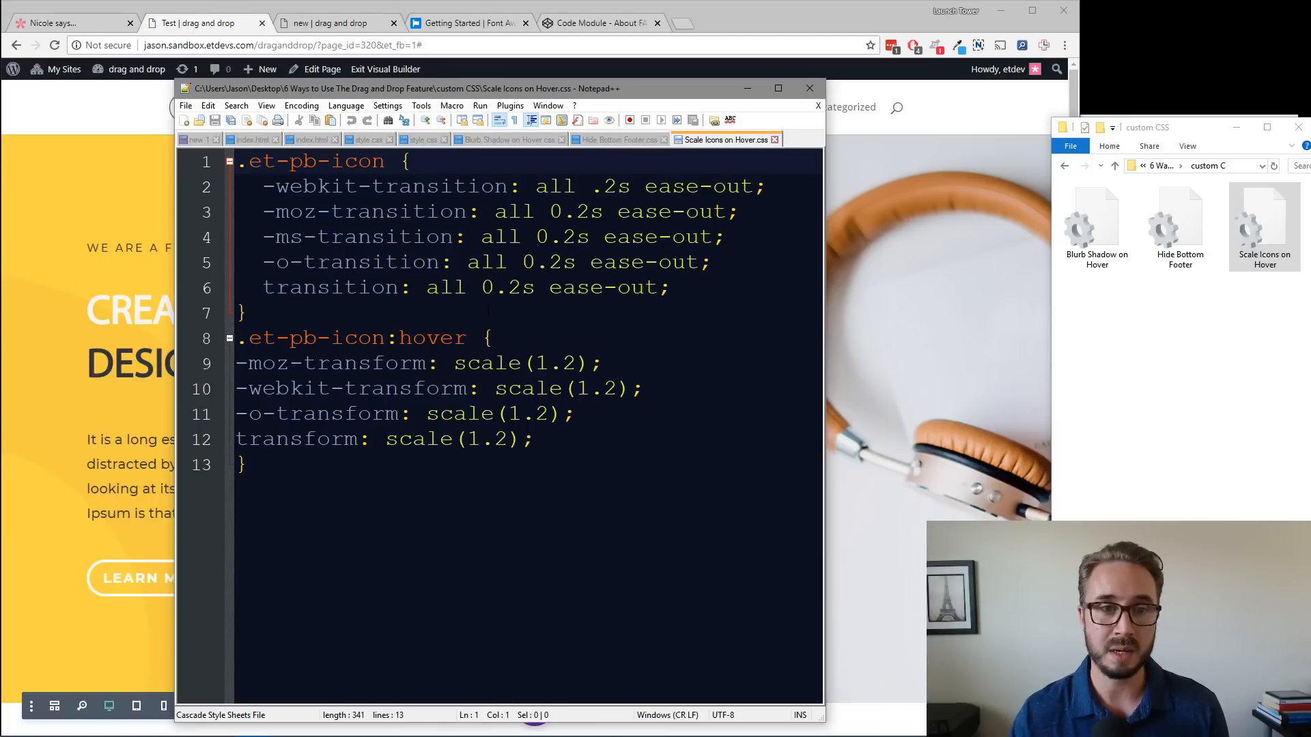
left_click_drag(357, 468, 220, 167)
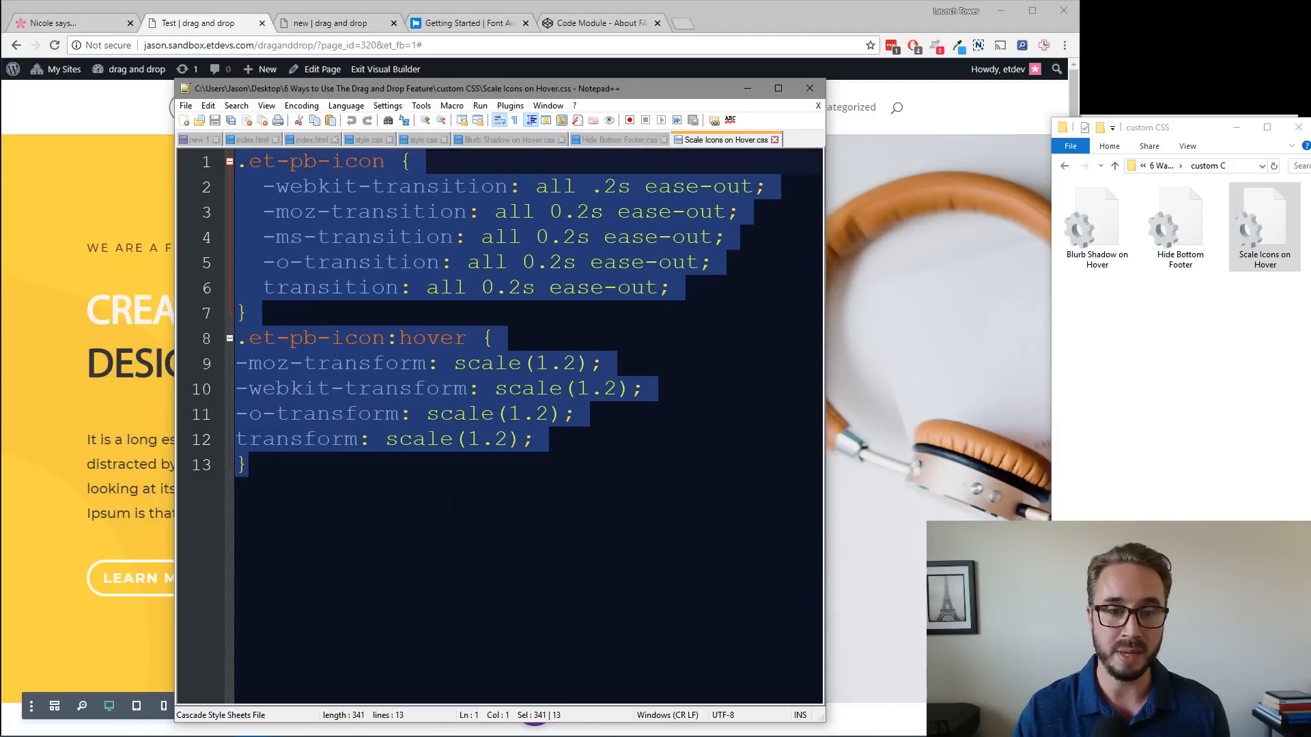
left_click(455, 502)
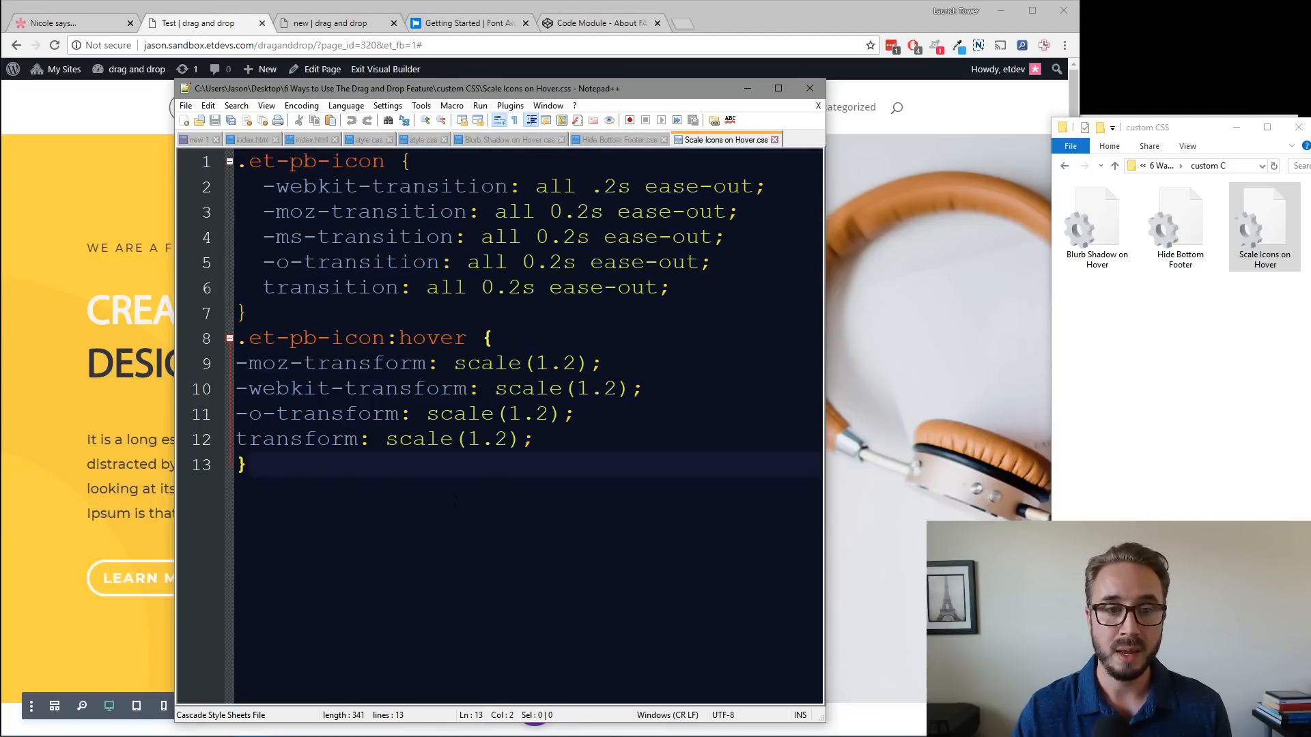
left_click(1265, 333)
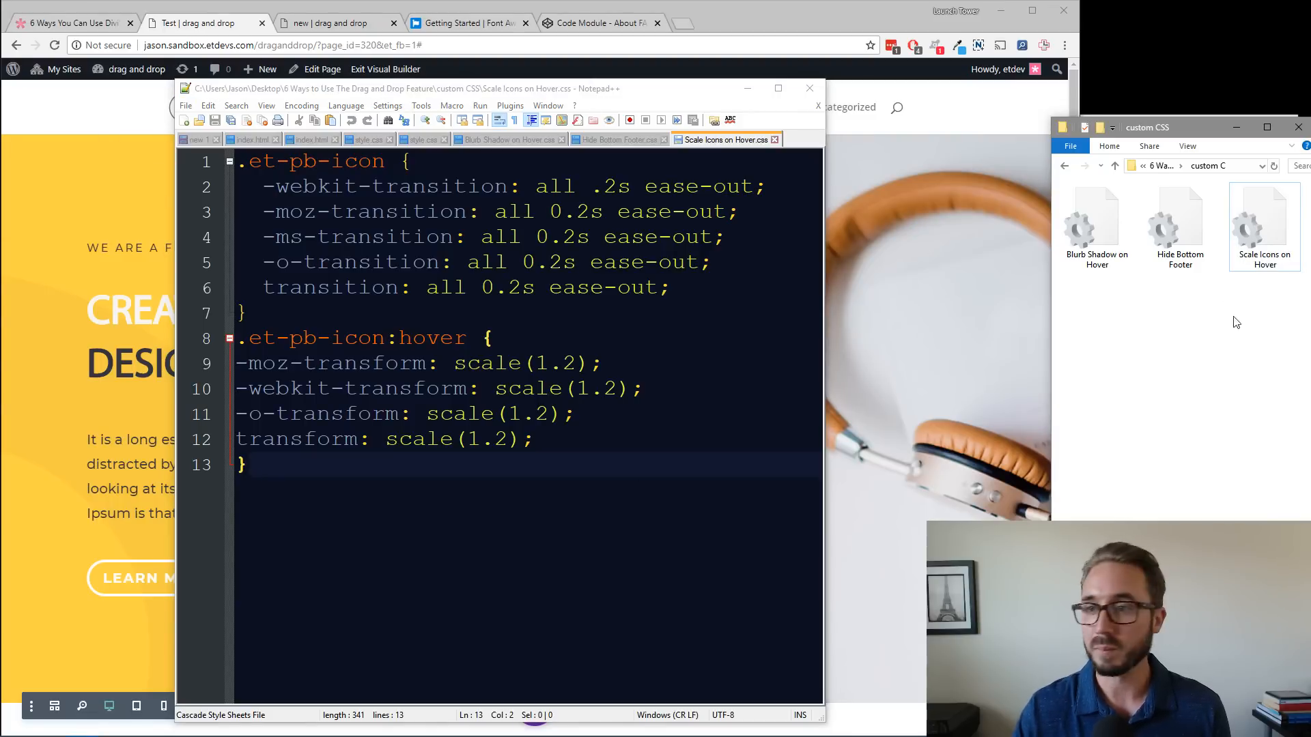
left_click(748, 92)
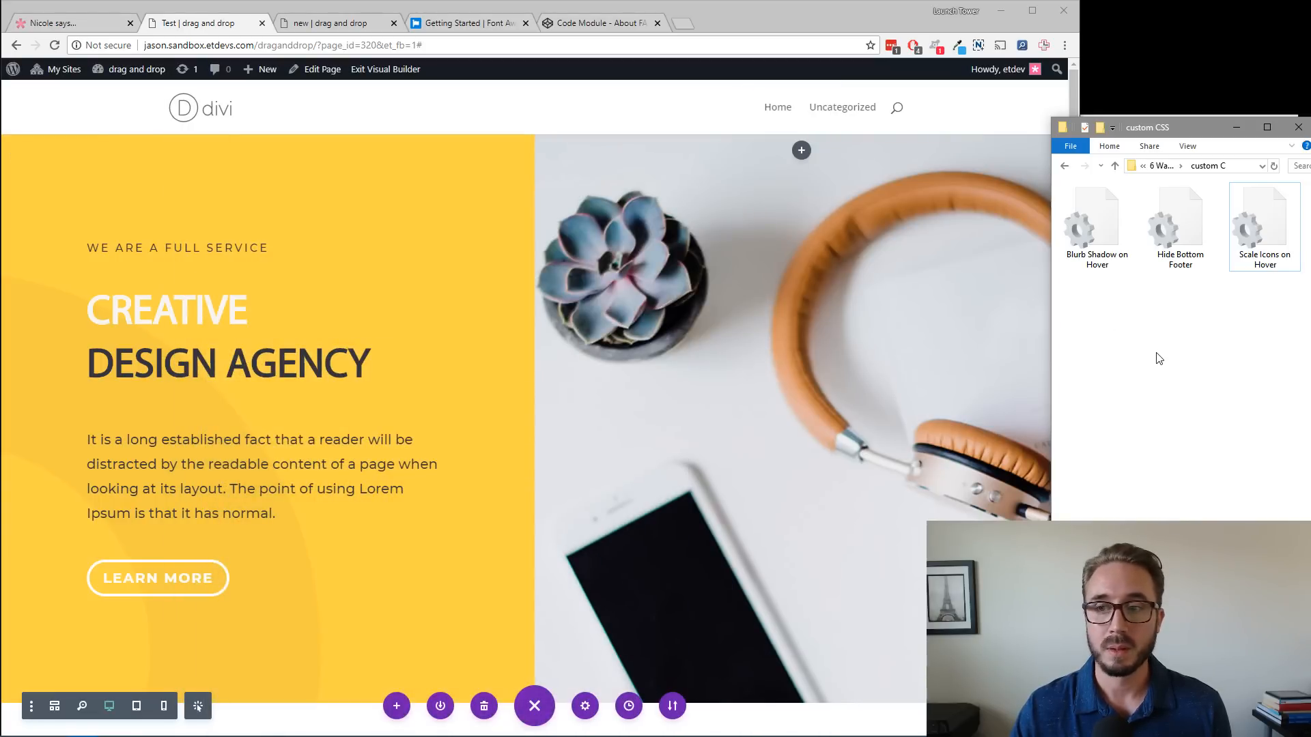
Move the builder's settings bar off the Test page's footer to the page's upper edge.
scroll(807, 387, "down", 20)
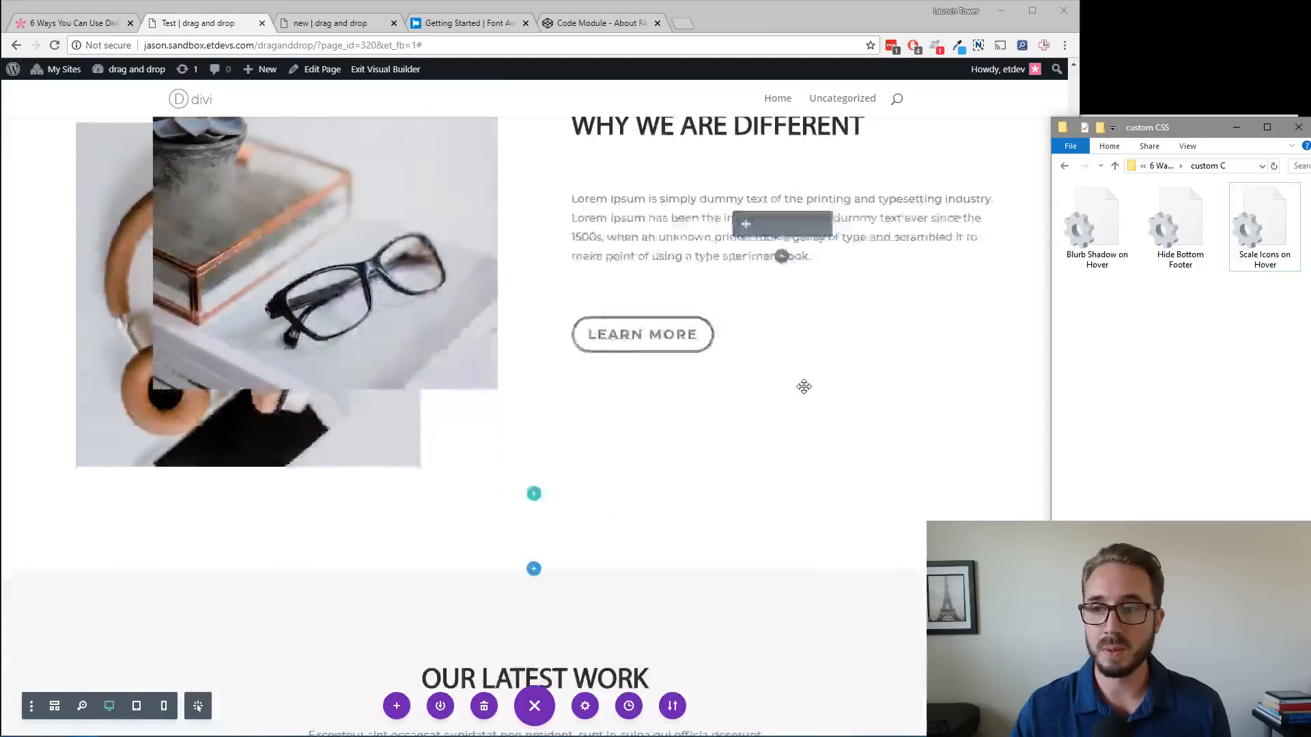
scroll(804, 387, "down", 8)
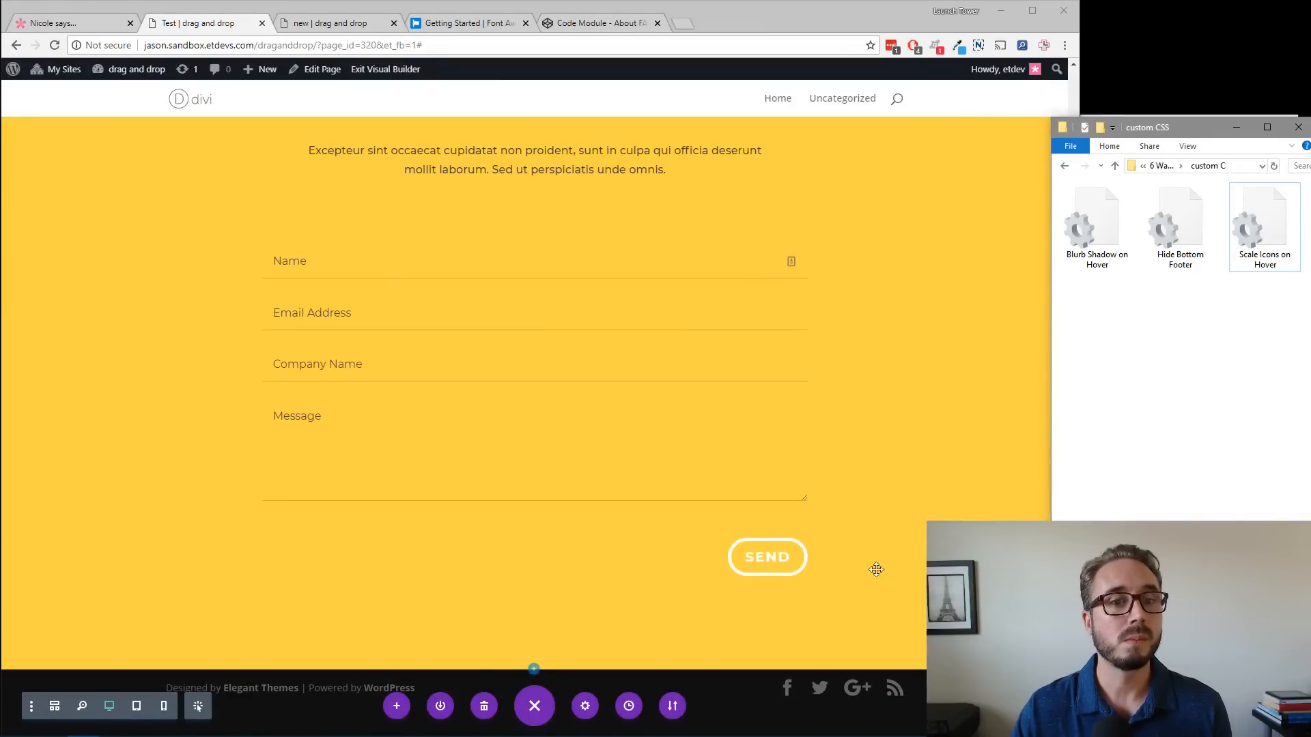
key("alt+Tab")
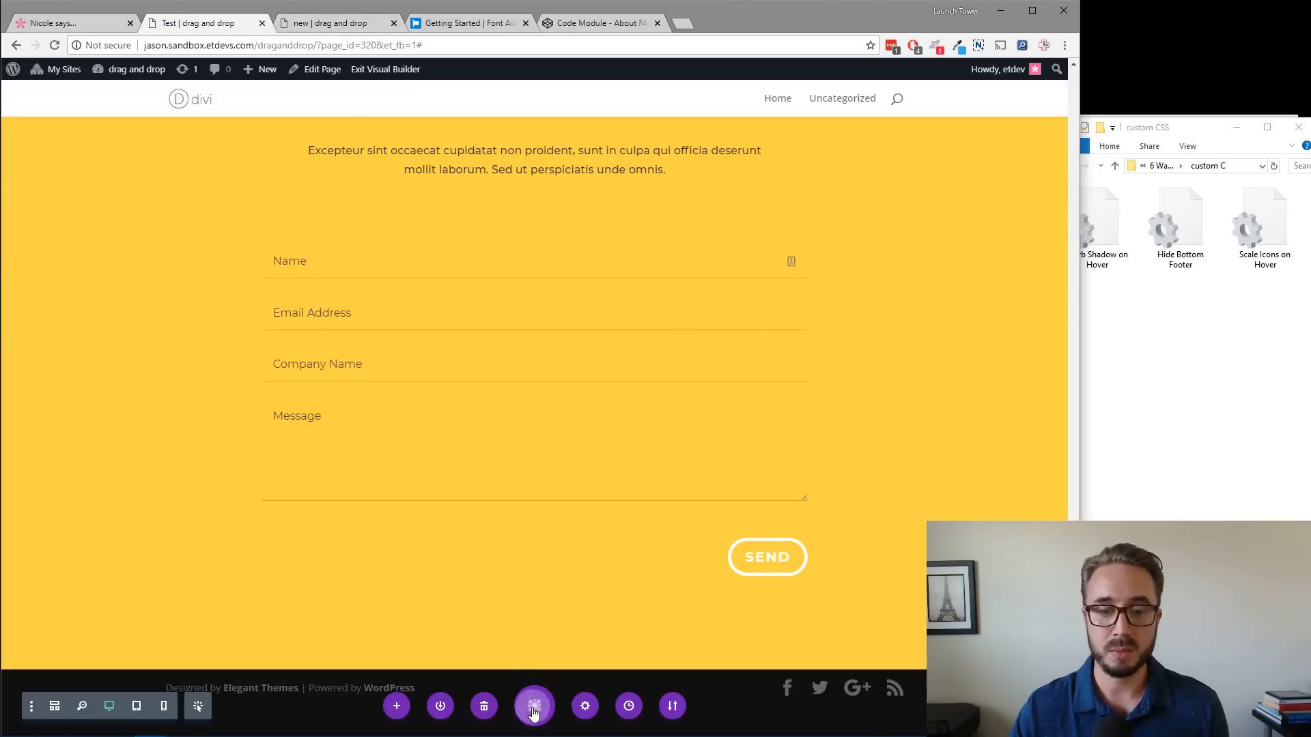
left_click_drag(535, 710, 534, 108)
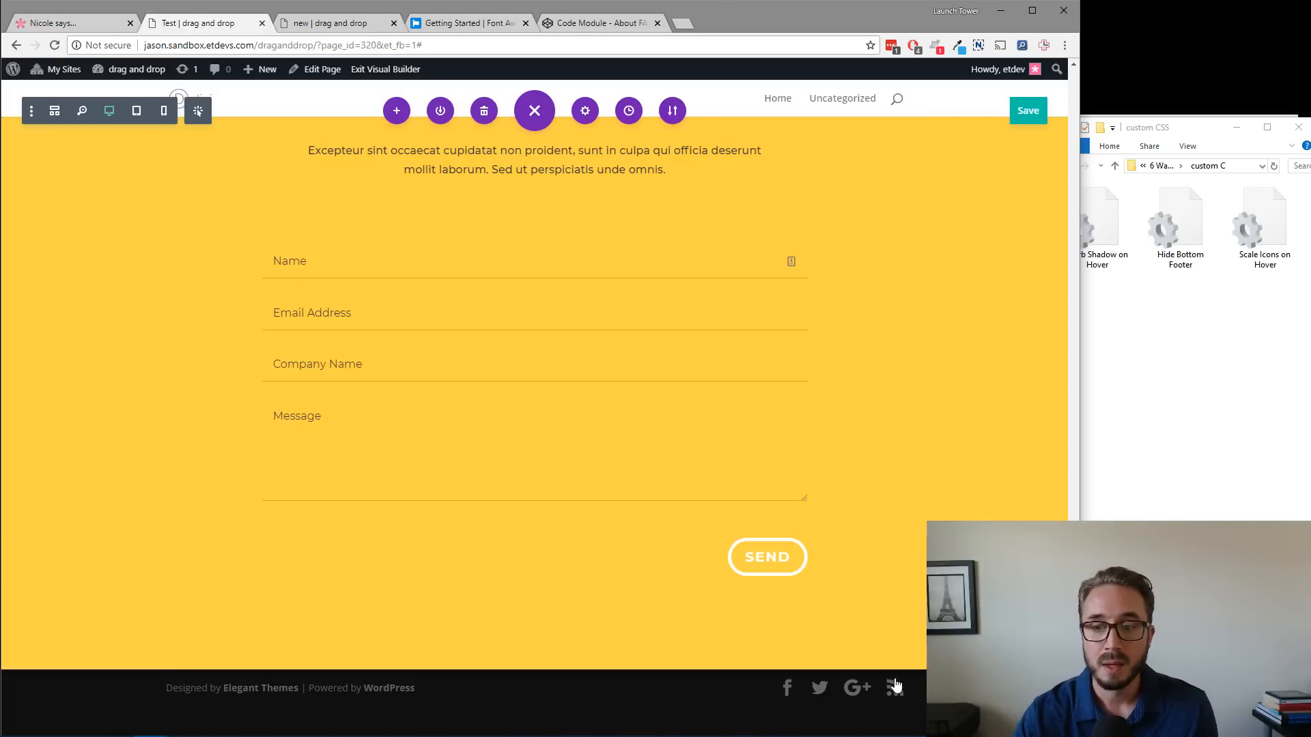
Upload the Hide Bottom Footer CSS file from the custom CSS folder onto the Test page.
left_click(1190, 369)
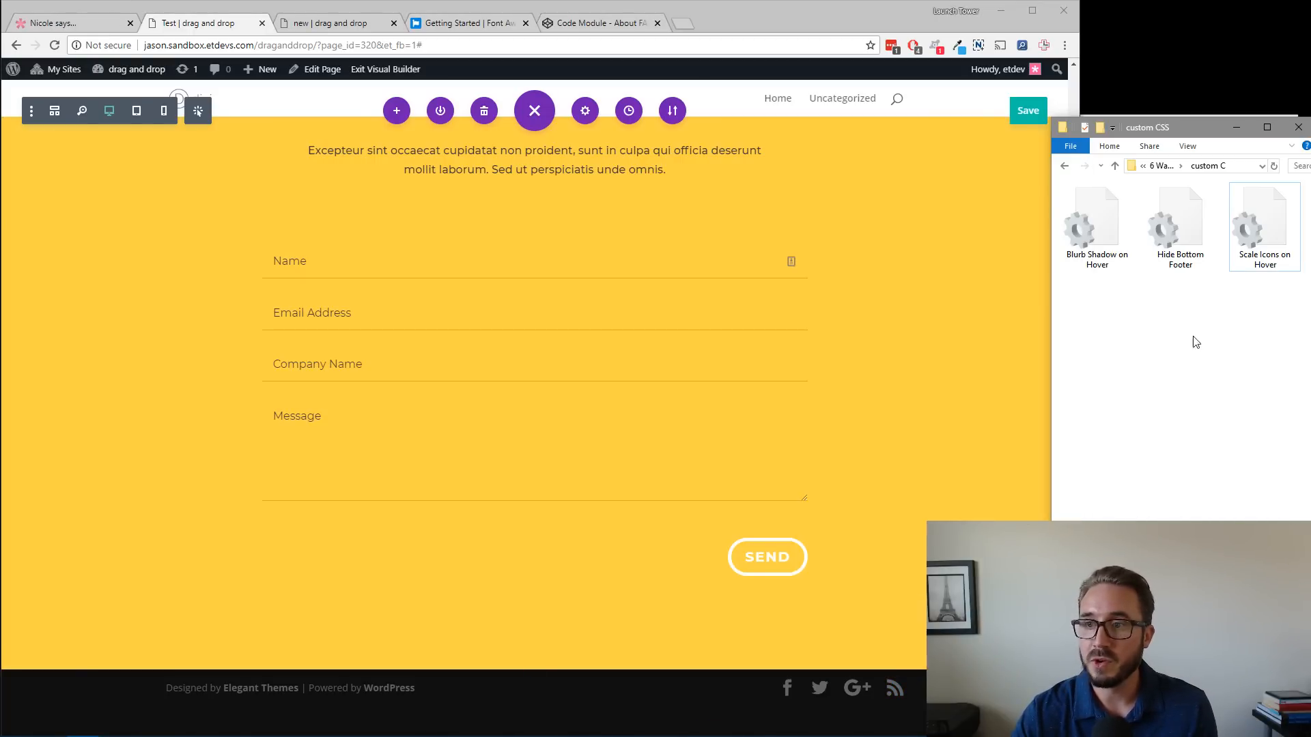
left_click(1185, 245)
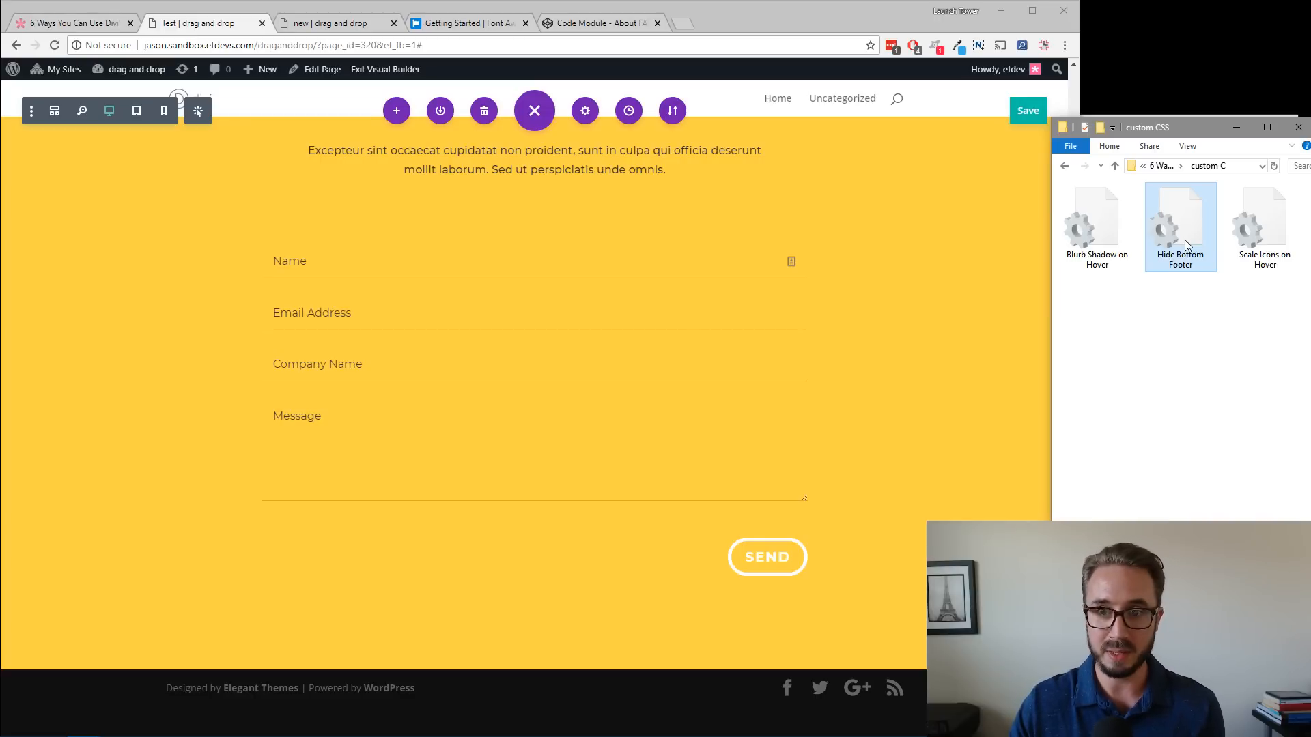
left_click_drag(1185, 241, 756, 348)
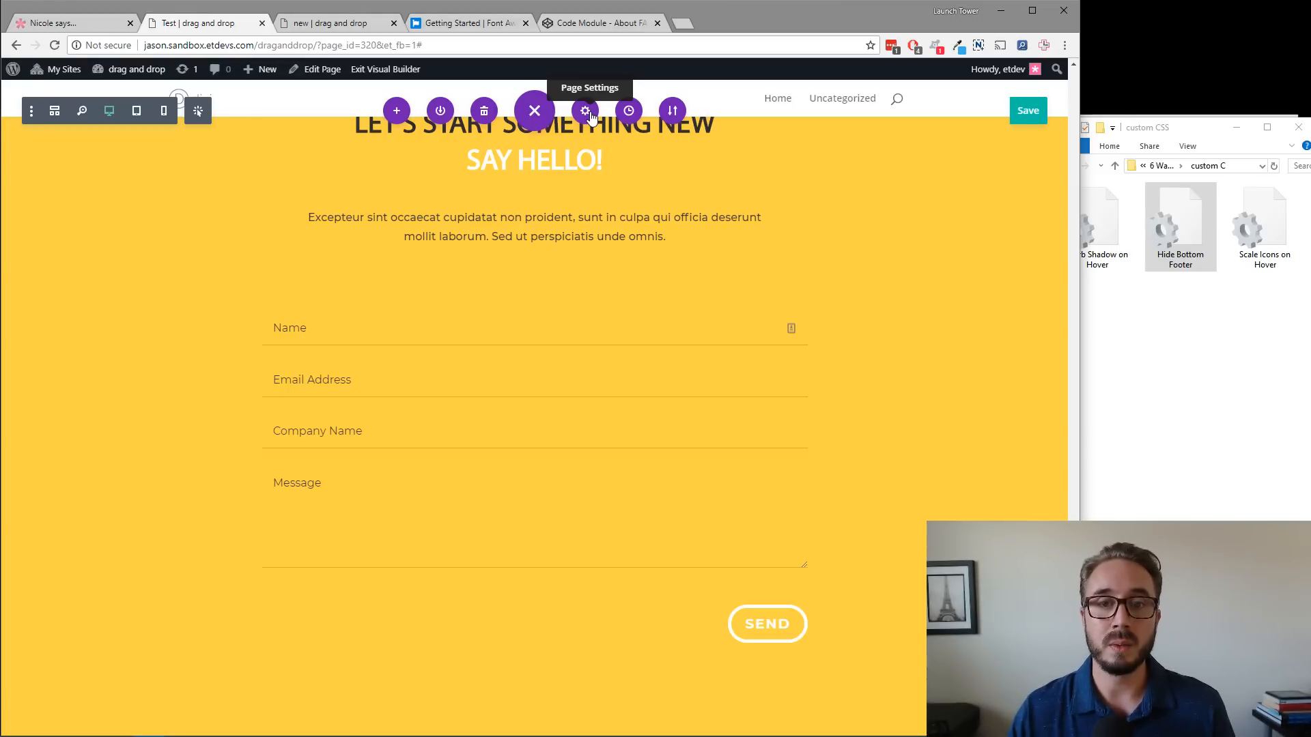
Open the custom CSS in the Test page's settings and copy the Hide Bottom Footer block.
left_click(585, 111)
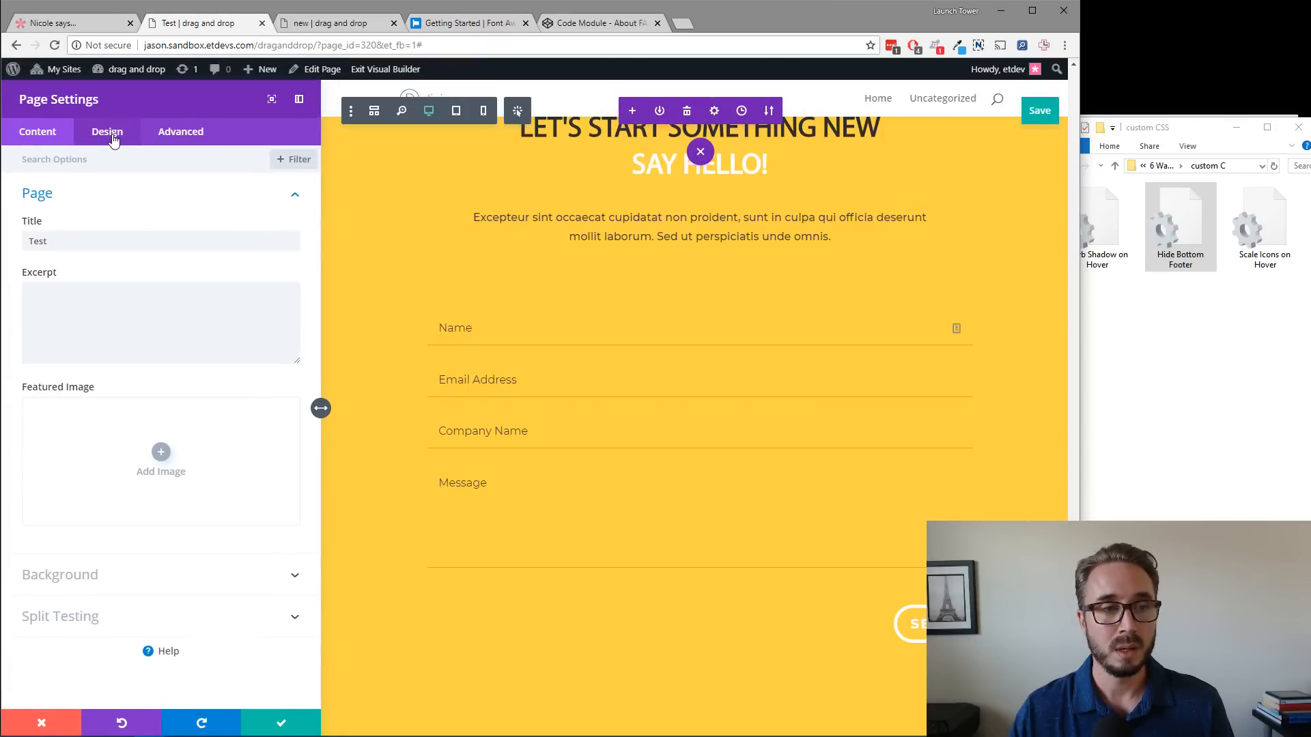
left_click(155, 139)
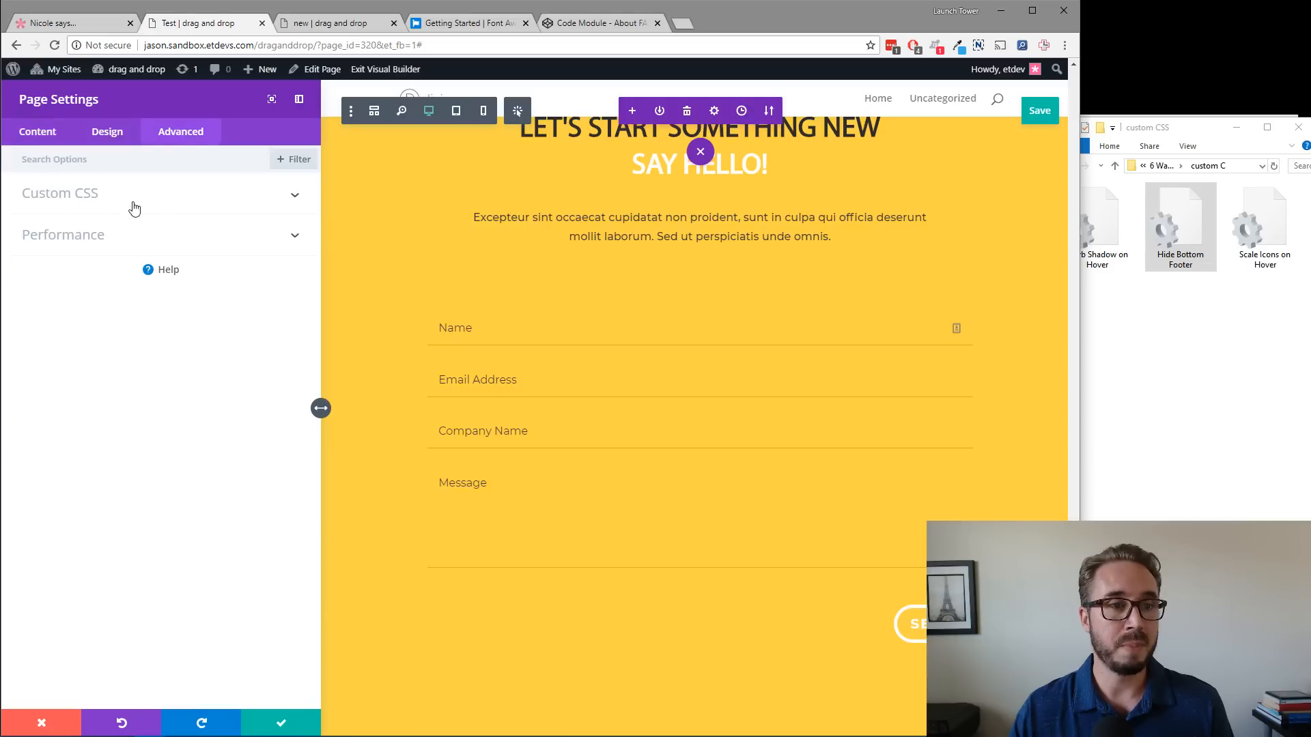
left_click(100, 198)
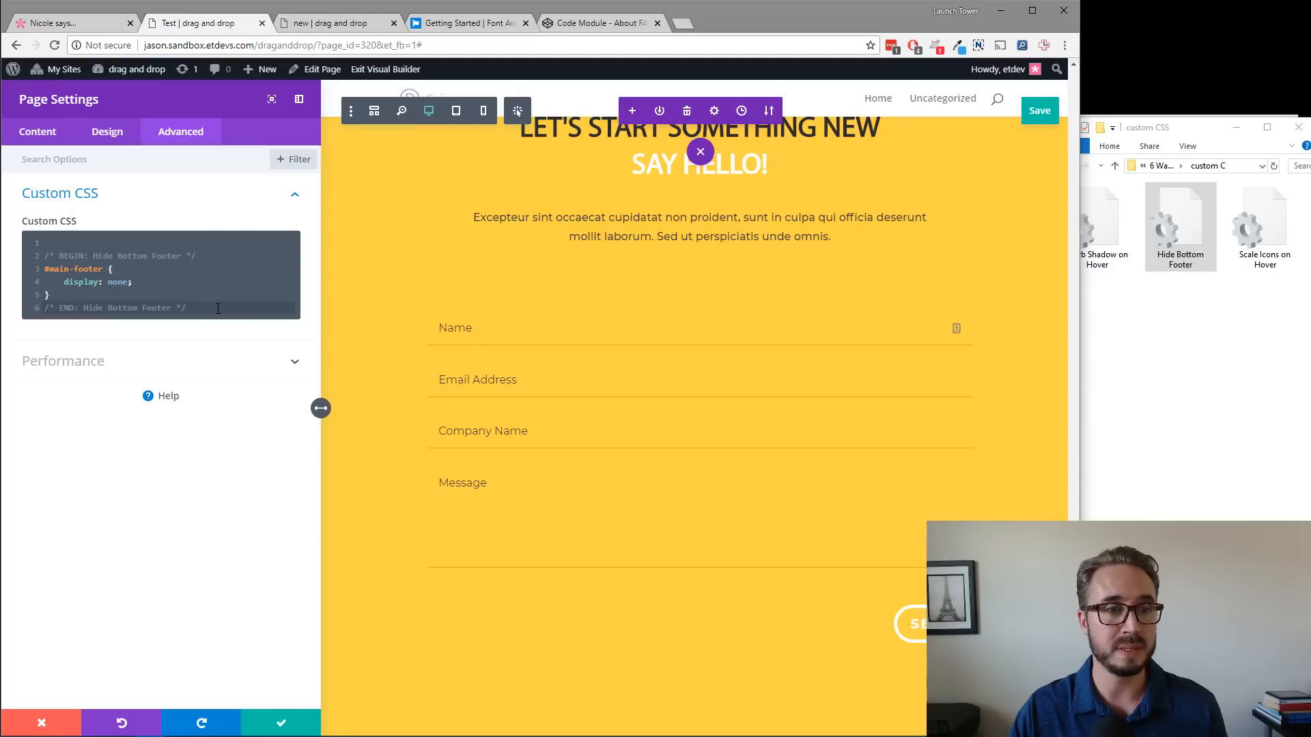
left_click_drag(218, 306, 23, 262)
key("ctrl+c")
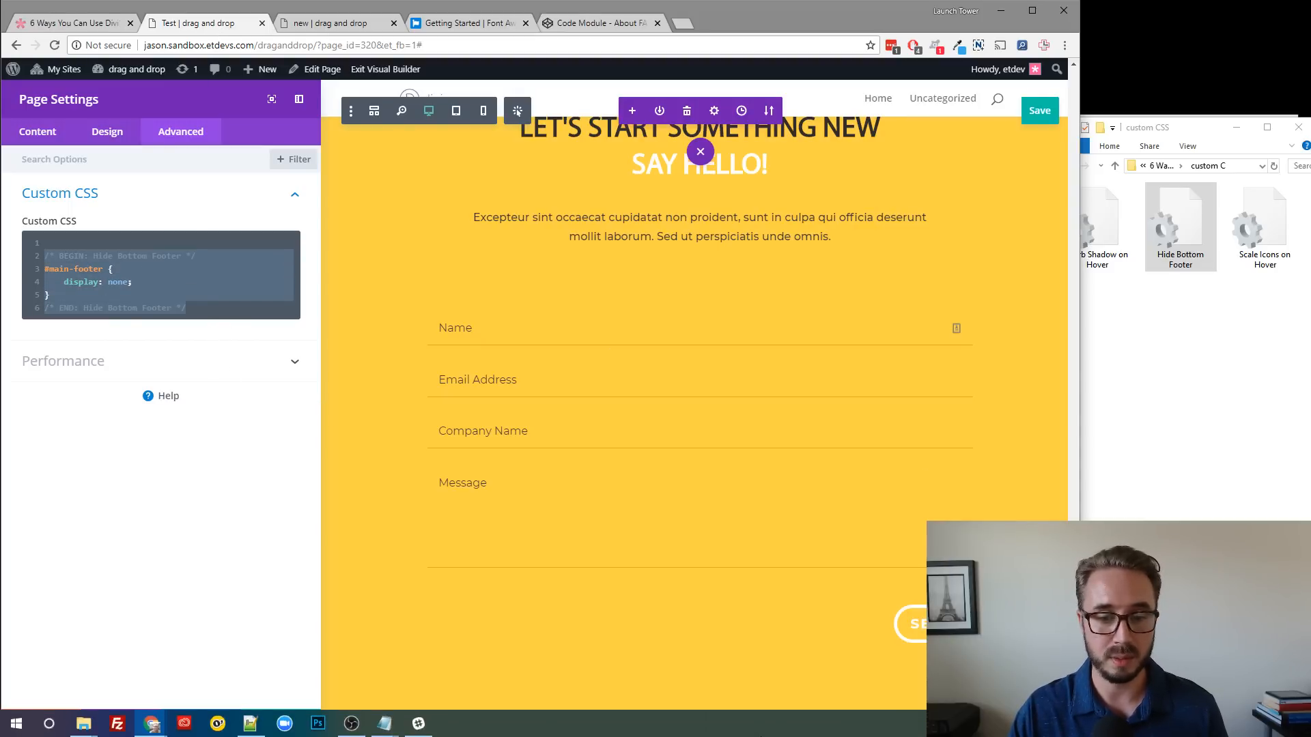
Switch to Notepad++ and replace everything in the "new 1" document with the copied Hide Bottom Footer CSS block.
left_click(251, 725)
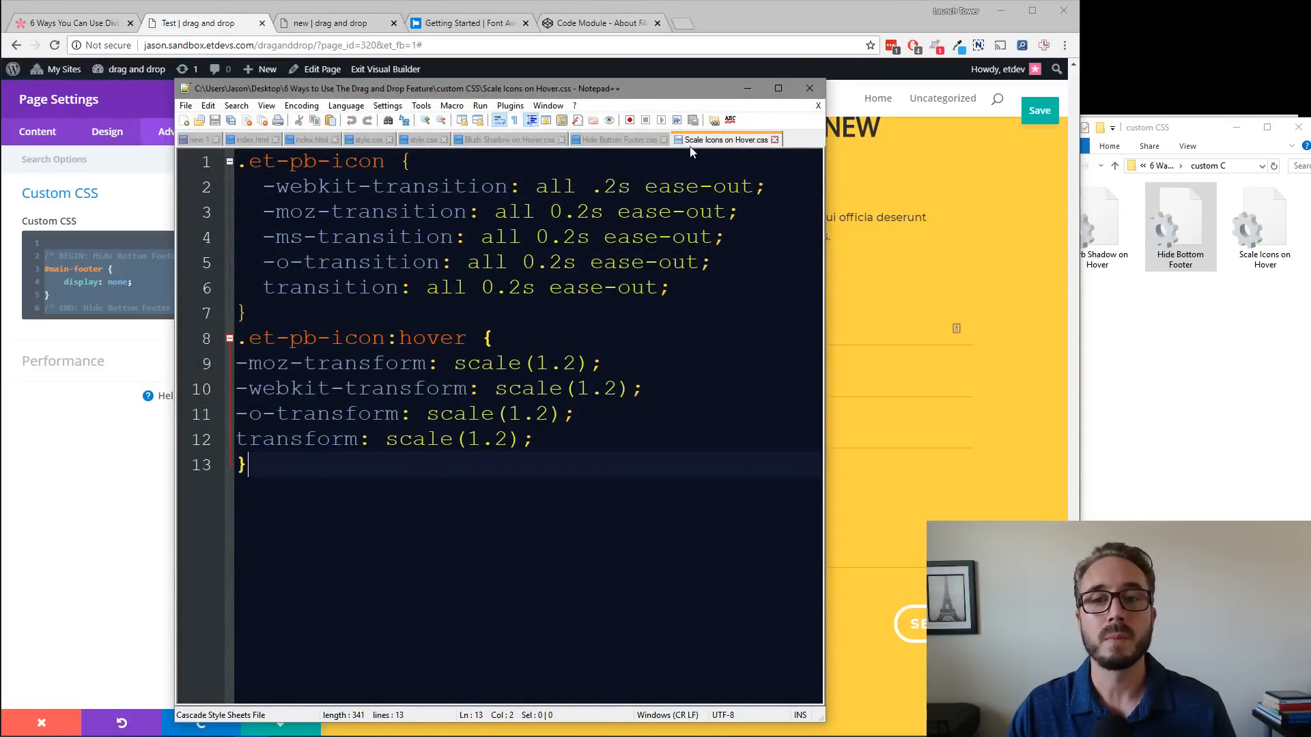
left_click(199, 139)
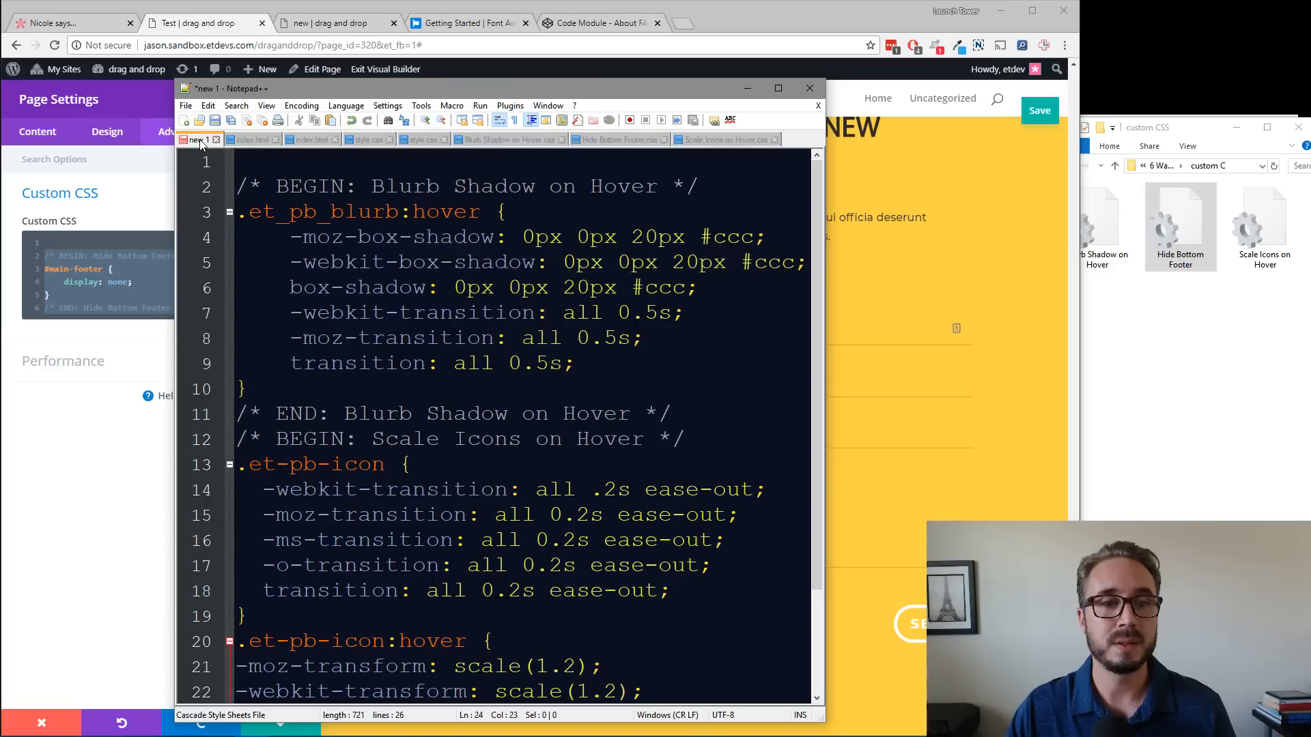
left_click(427, 262)
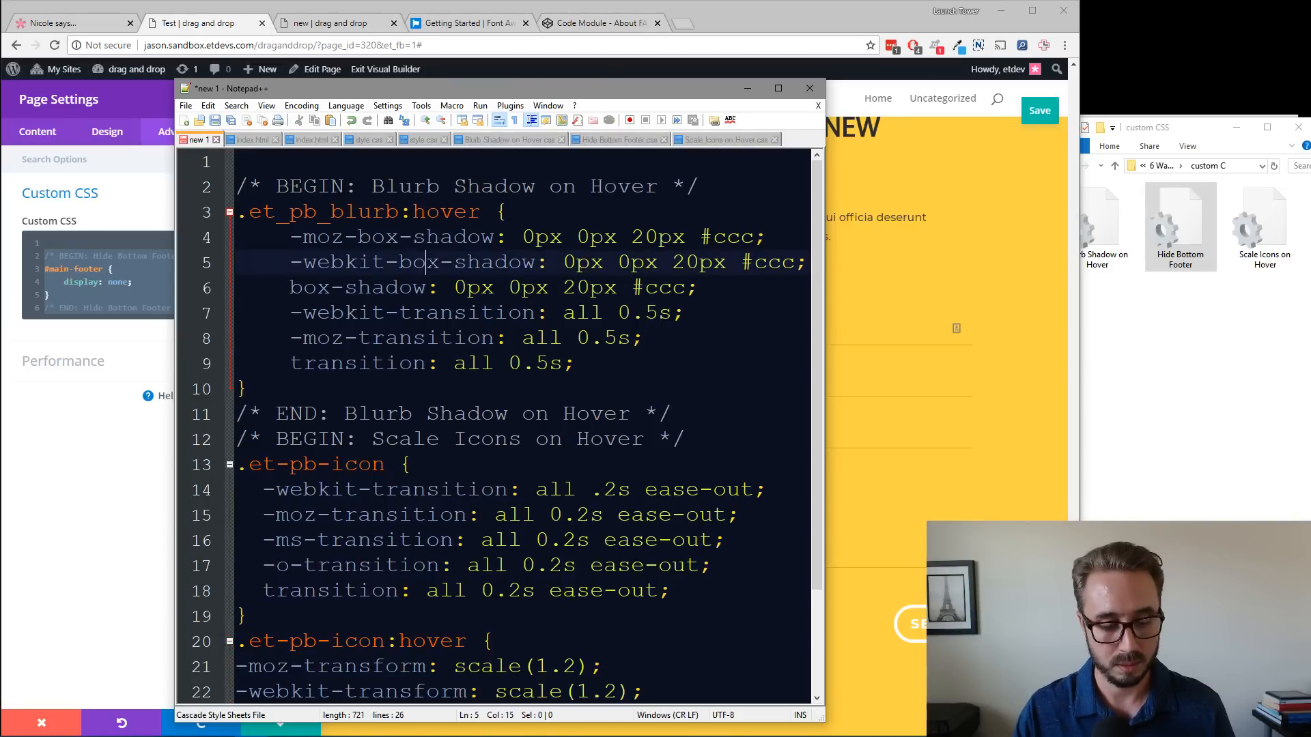
key("ctrl+a")
key("Delete")
key("ctrl+v")
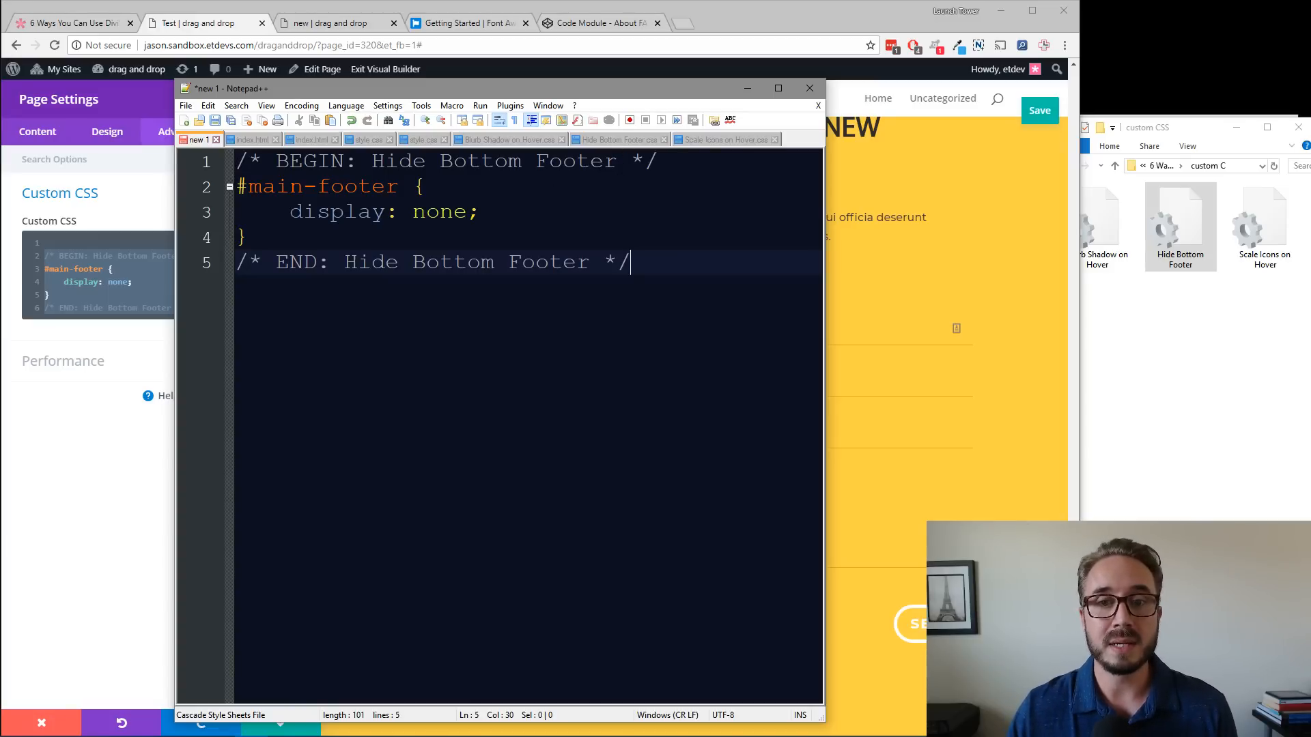
Examine the BEGIN comment and the file name inside it in the pasted CSS, and minimize the editor.
left_click_drag(619, 161, 548, 162)
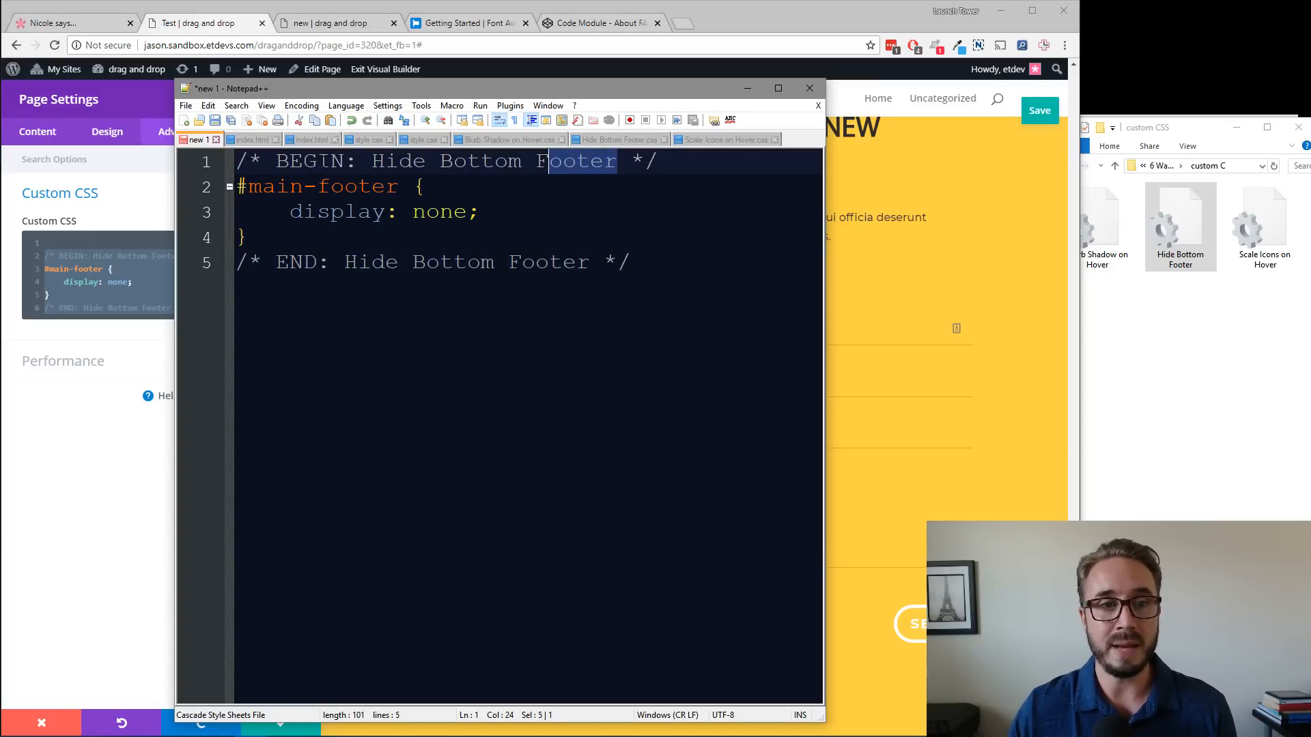
double_click(315, 164)
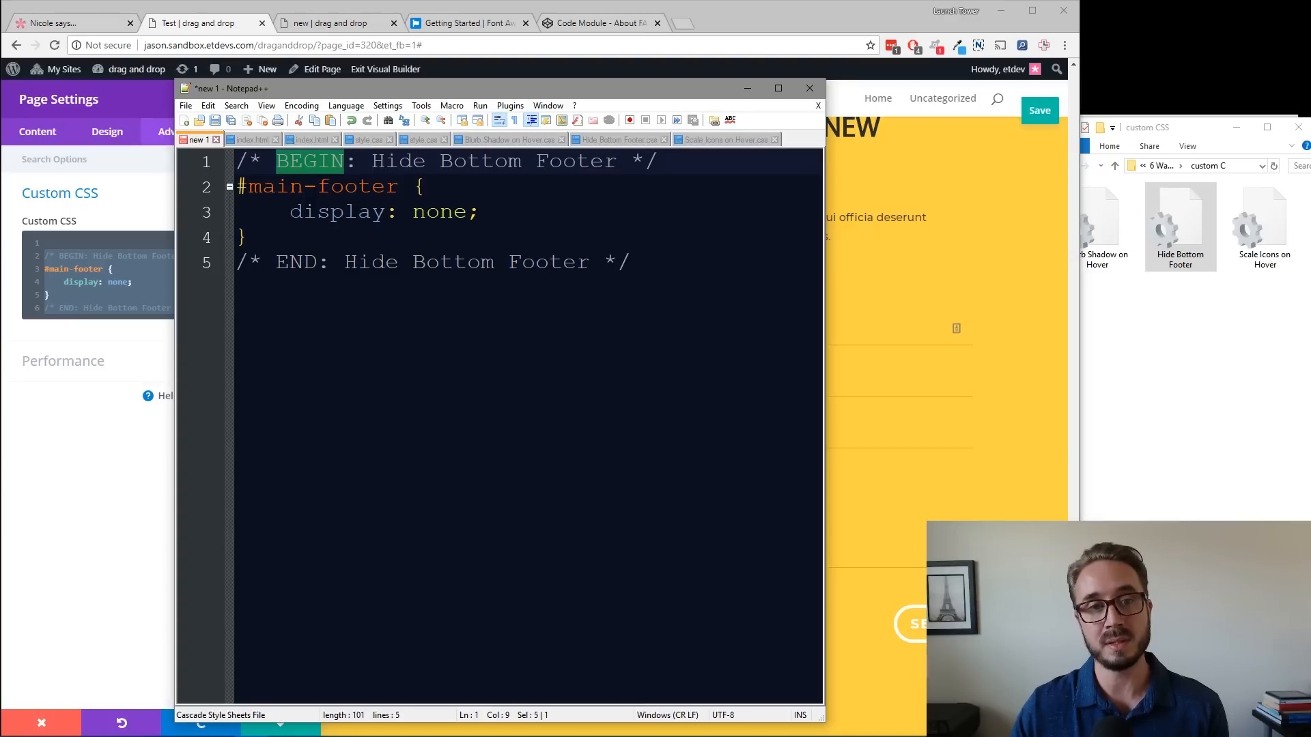
left_click_drag(372, 163, 612, 159)
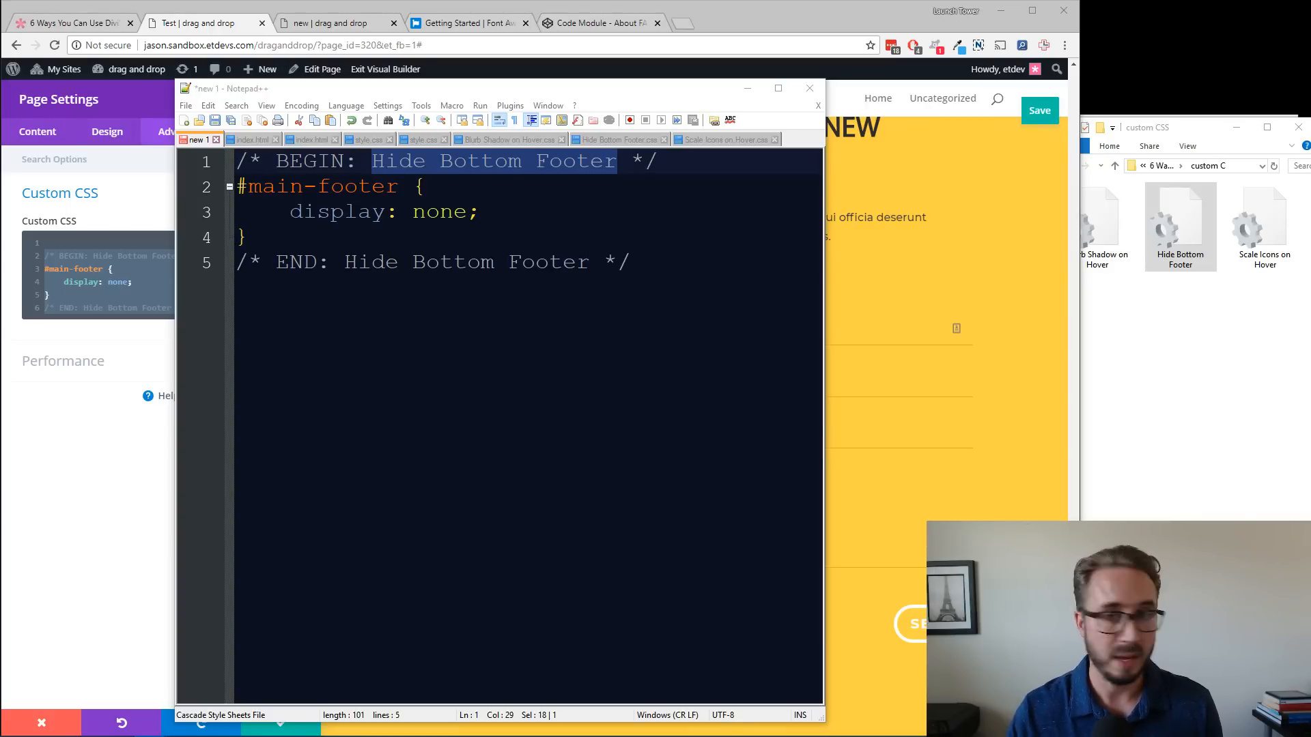
left_click(723, 403)
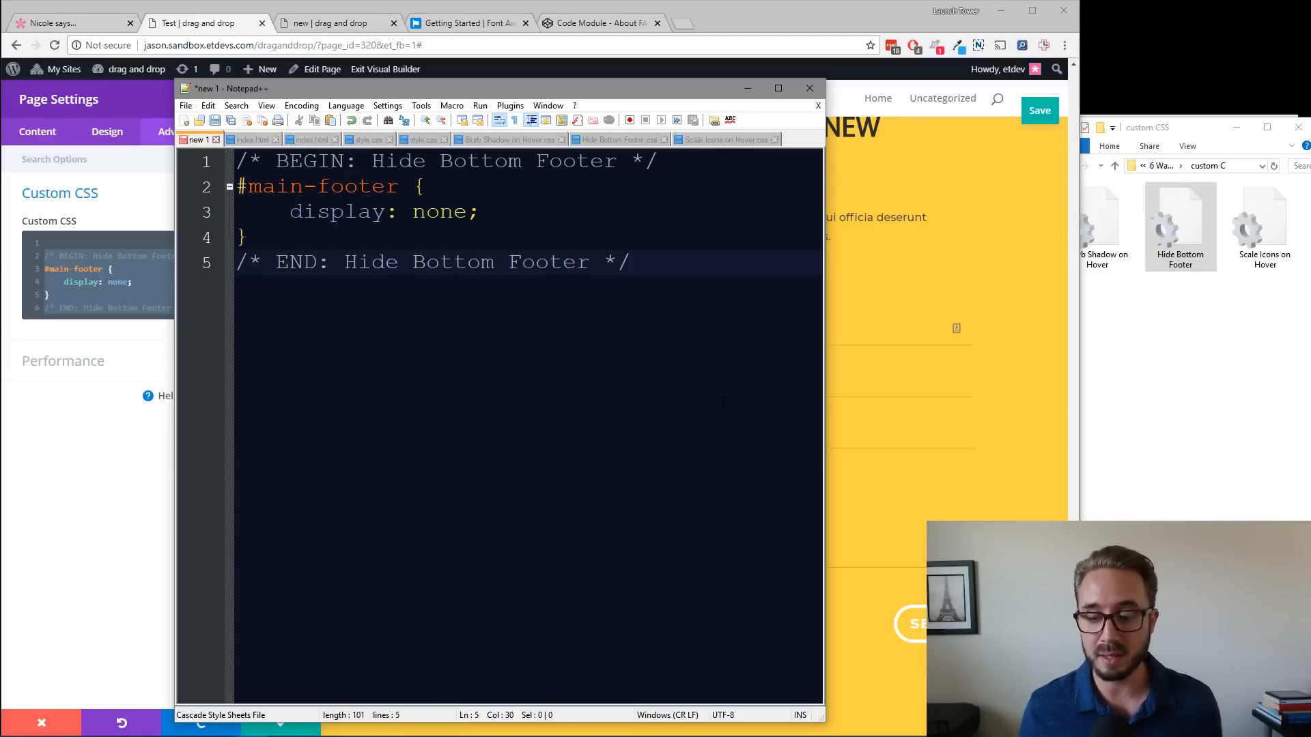
left_click(748, 91)
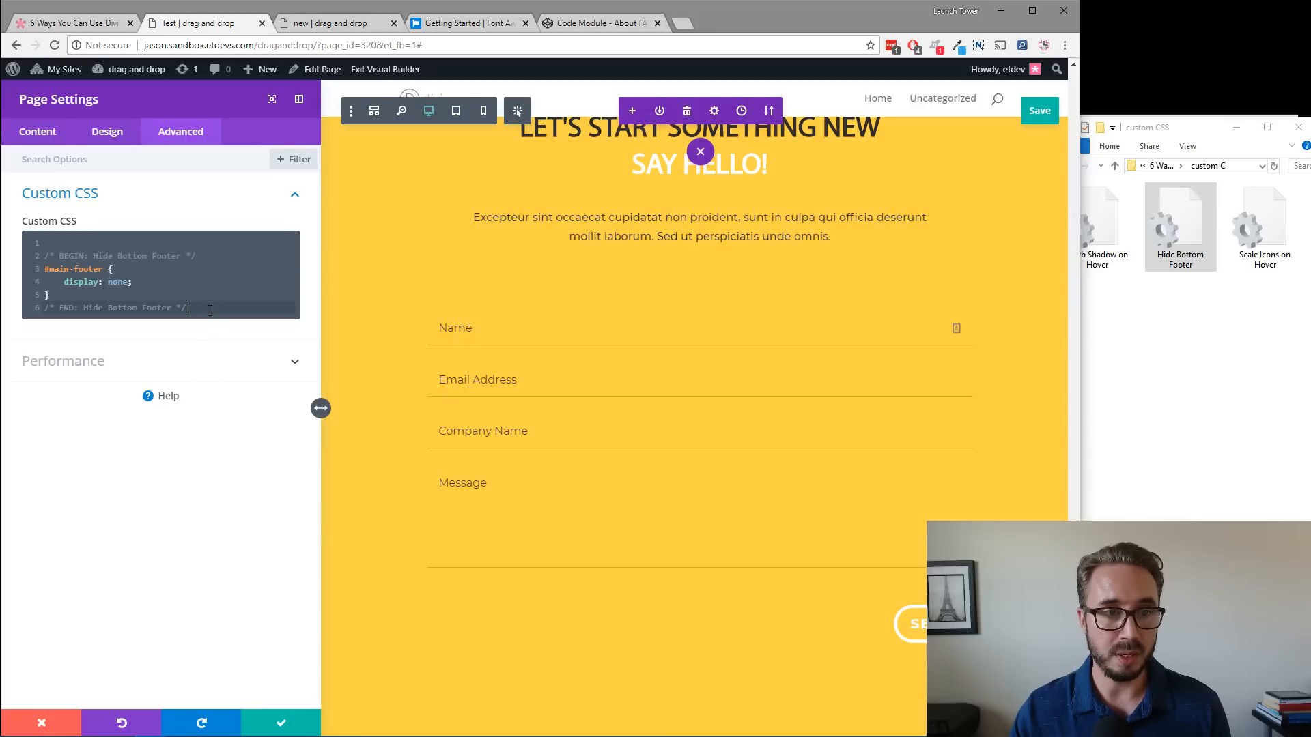
Delete the whole Hide Bottom Footer block from the Test page's custom CSS and save the page settings.
left_click_drag(210, 310, 28, 247)
key("BackSpace")
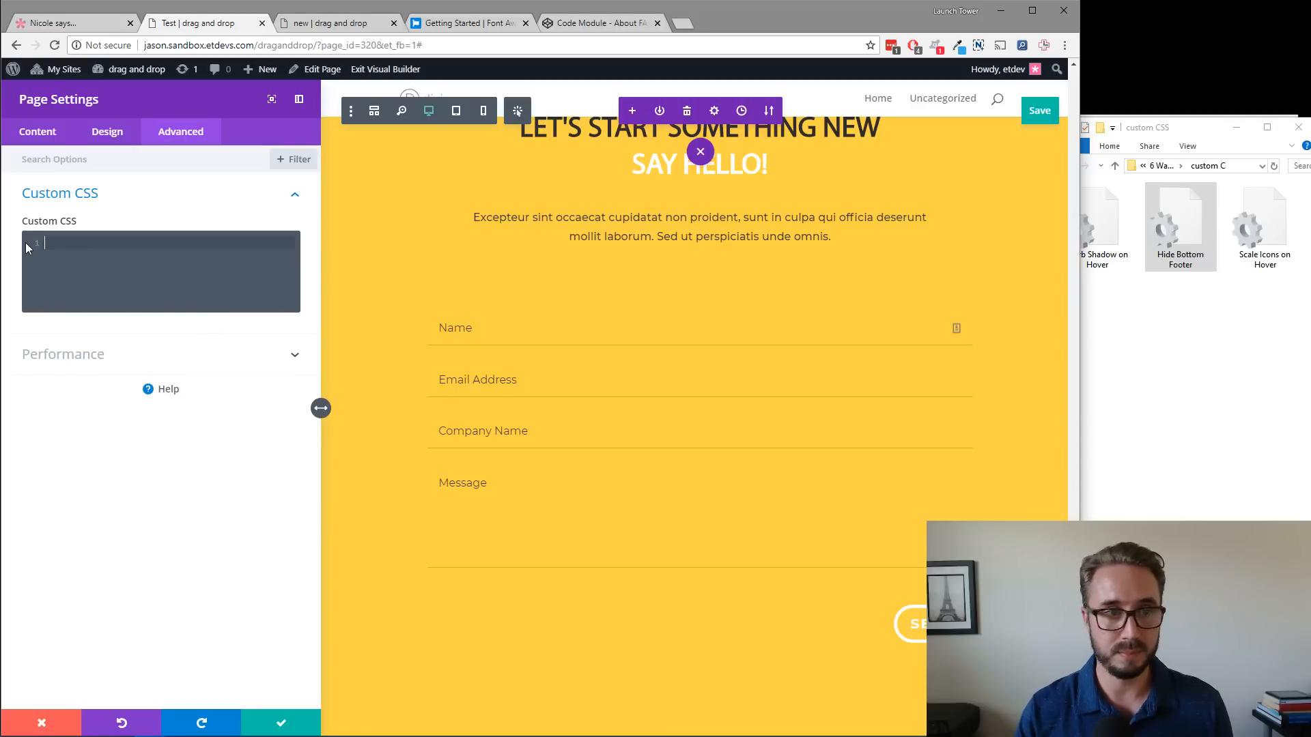
left_click(283, 725)
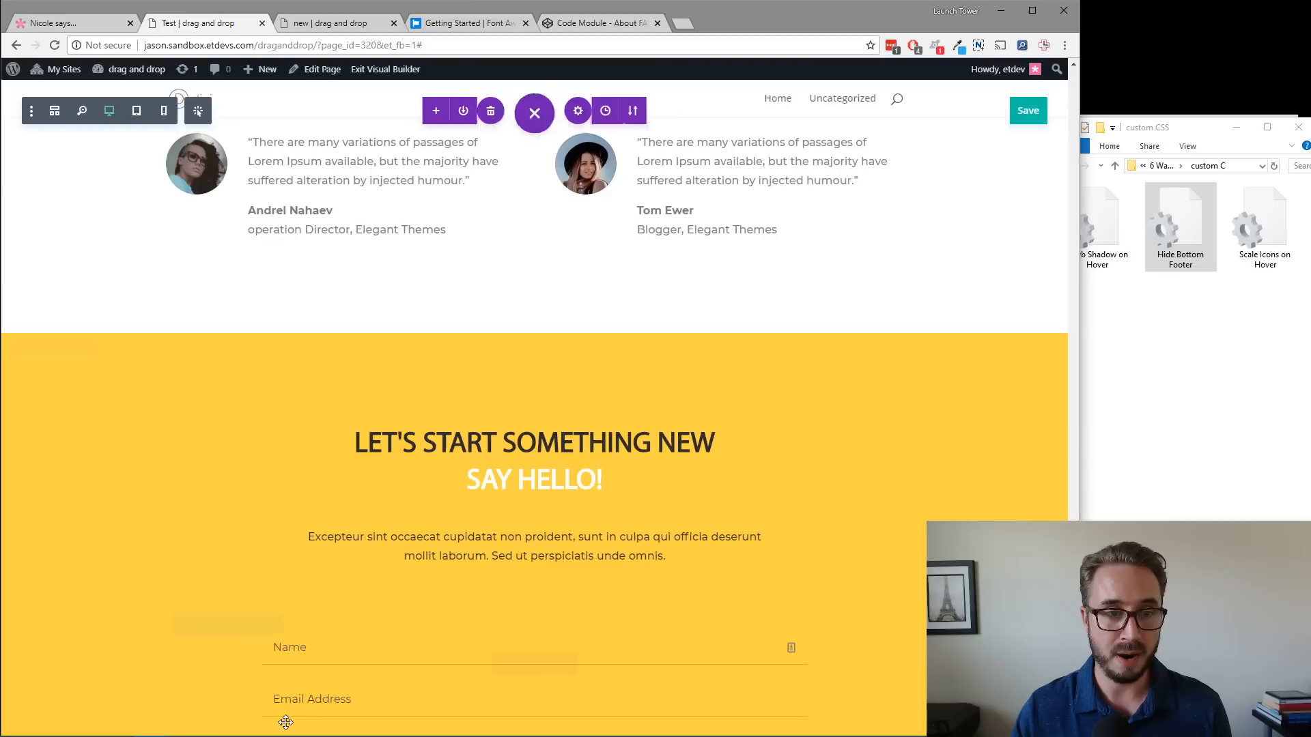
scroll(231, 482, "down", 5)
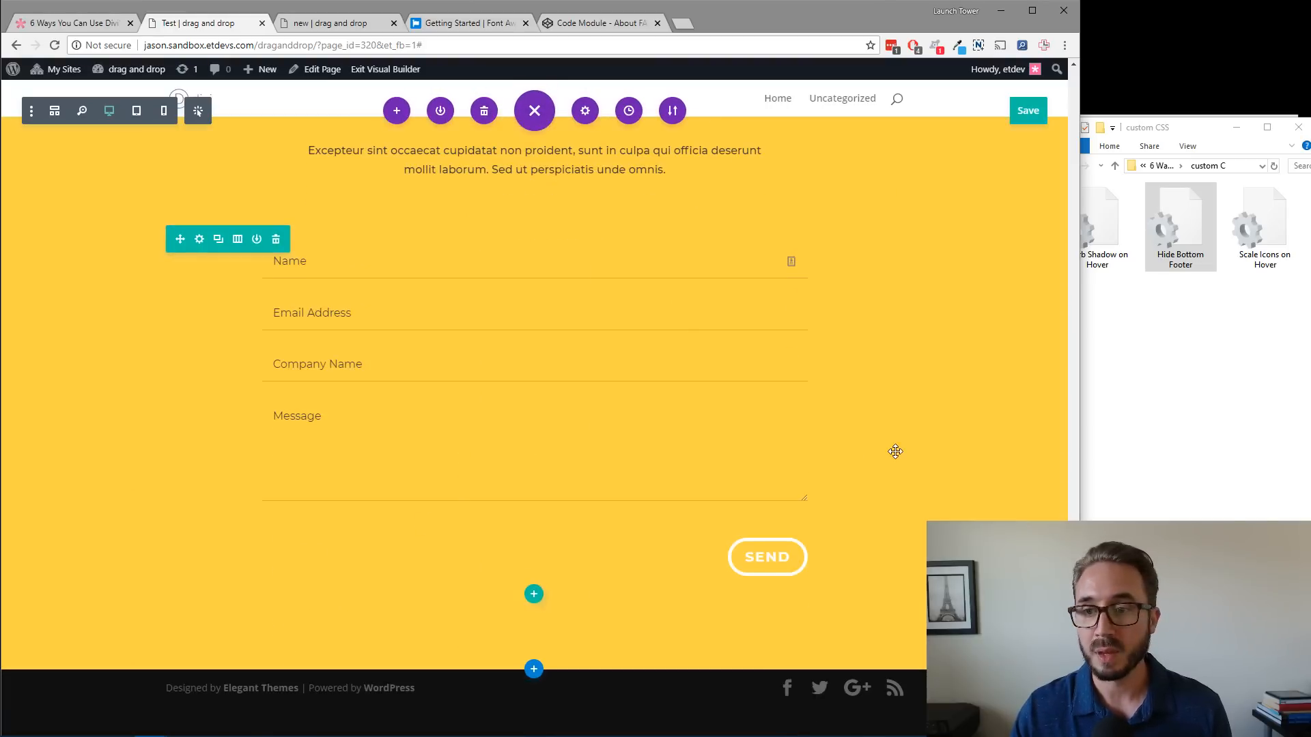
Upload the Blurb Shadow on Hover and Scale Icons on Hover CSS files together onto the Test page.
left_click(1157, 358)
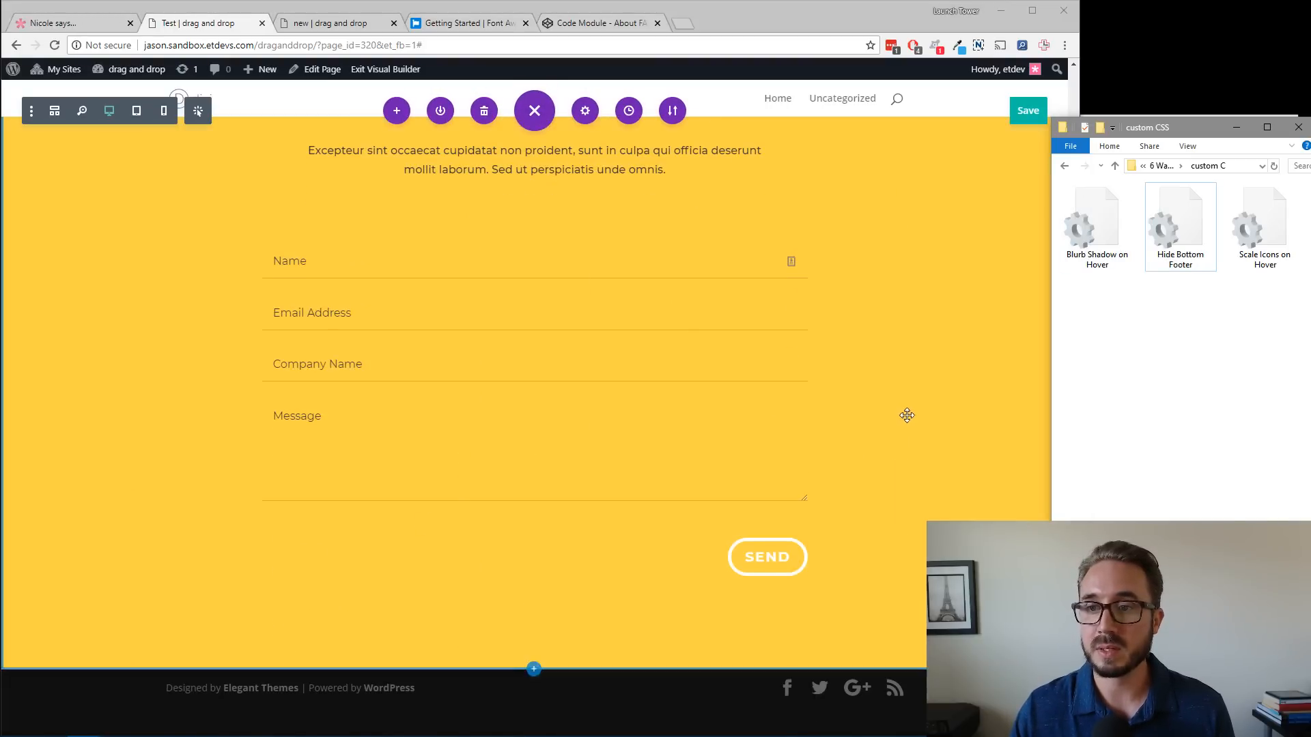
scroll(908, 414, "up", 20)
scroll(925, 376, "up", 10)
scroll(924, 377, "down", 6)
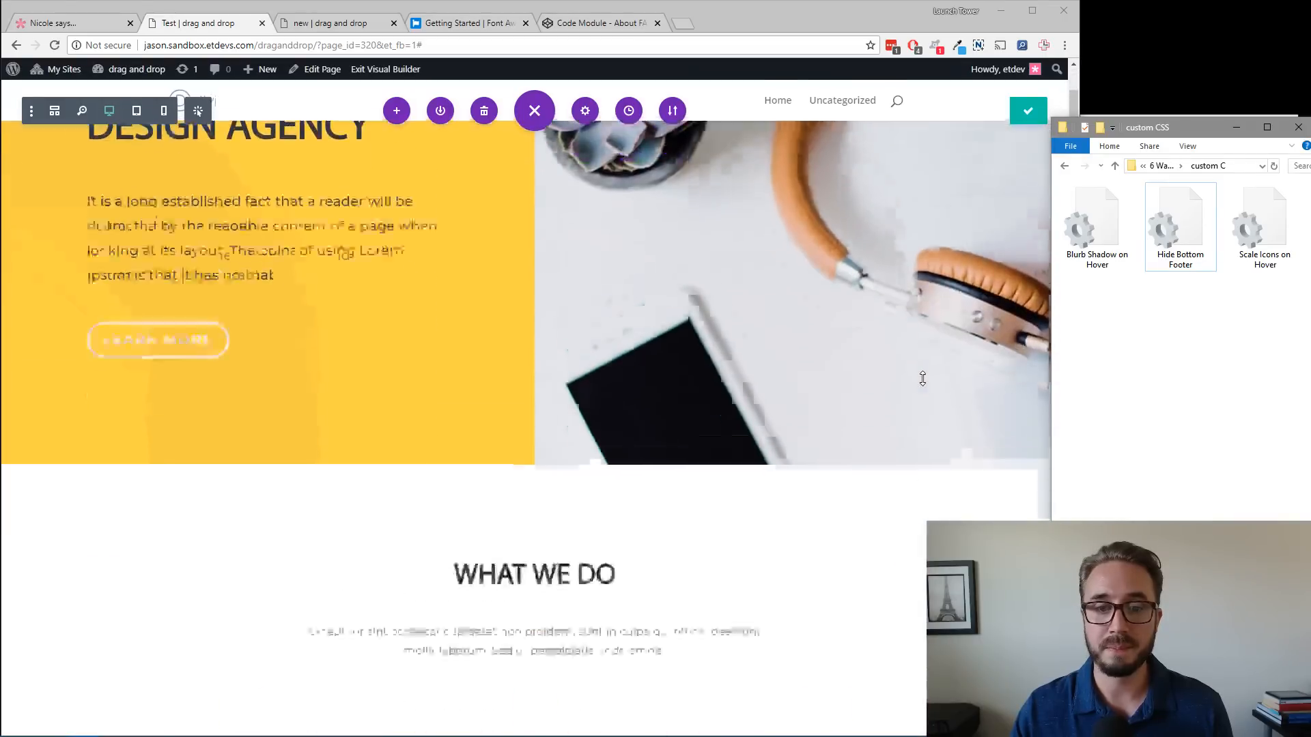
scroll(923, 378, "down", 1)
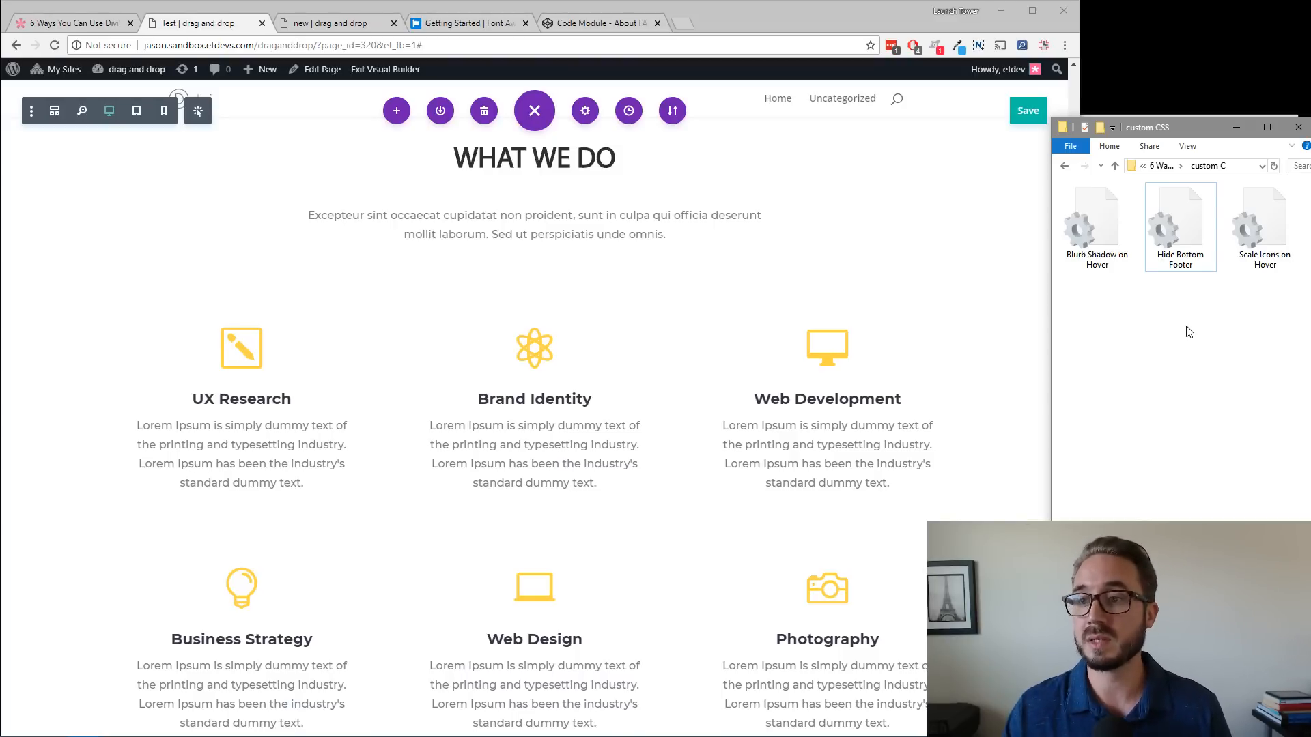
left_click(1114, 234)
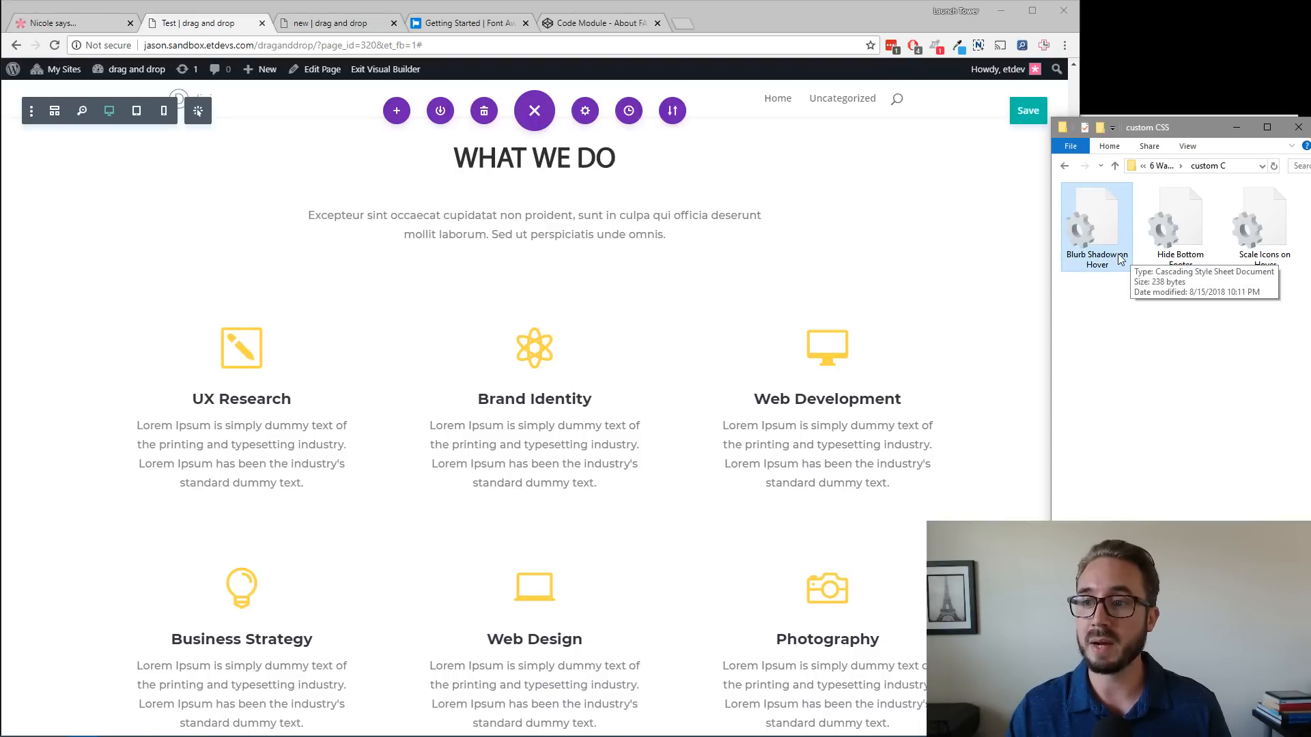
left_click(1274, 234, "ctrl")
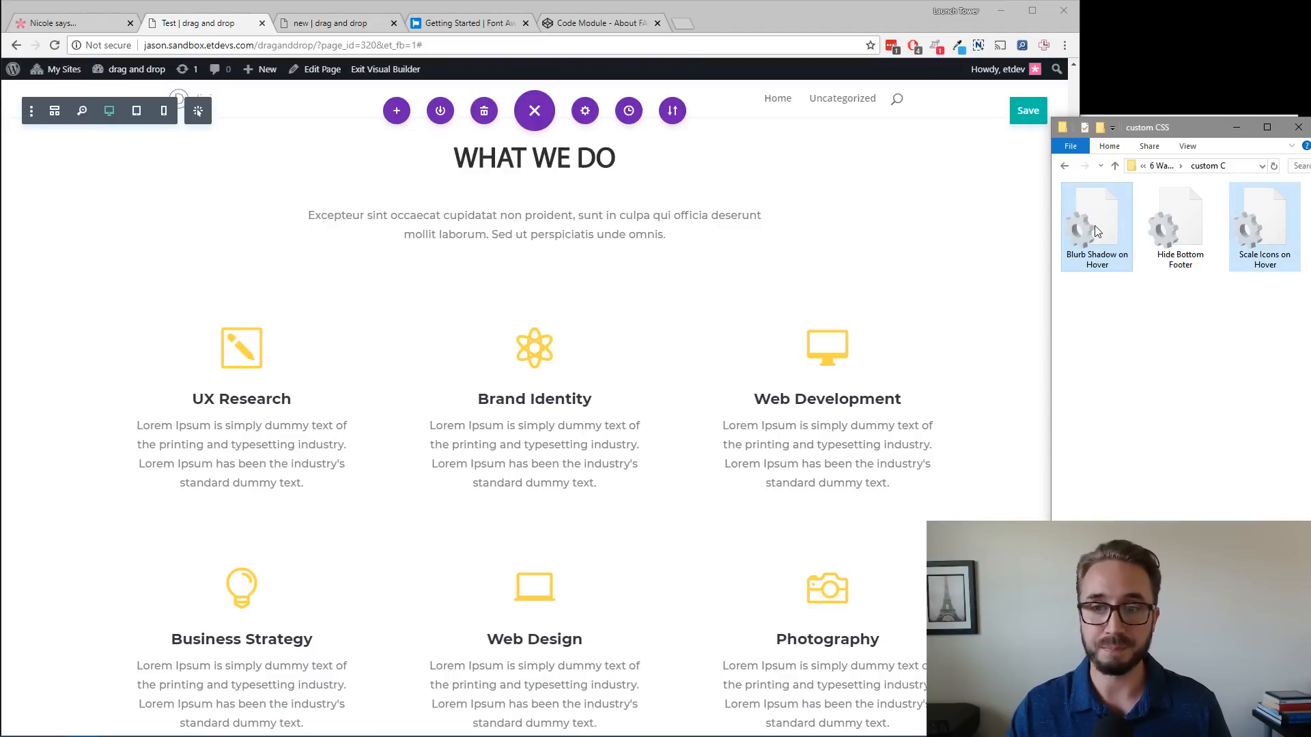
left_click_drag(1095, 225, 812, 279)
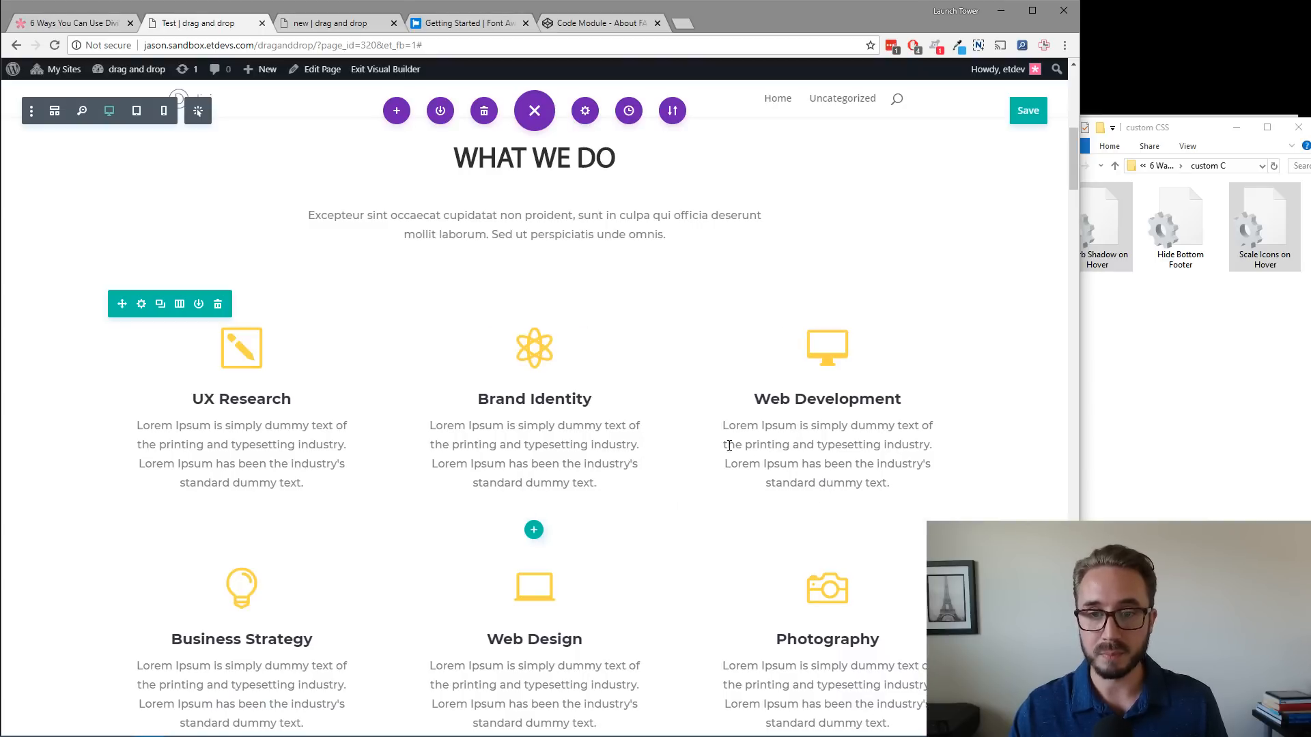
Save the Test page and open its live version in a new tab to check the What We Do blurbs' hover effects.
scroll(748, 444, "down", 1)
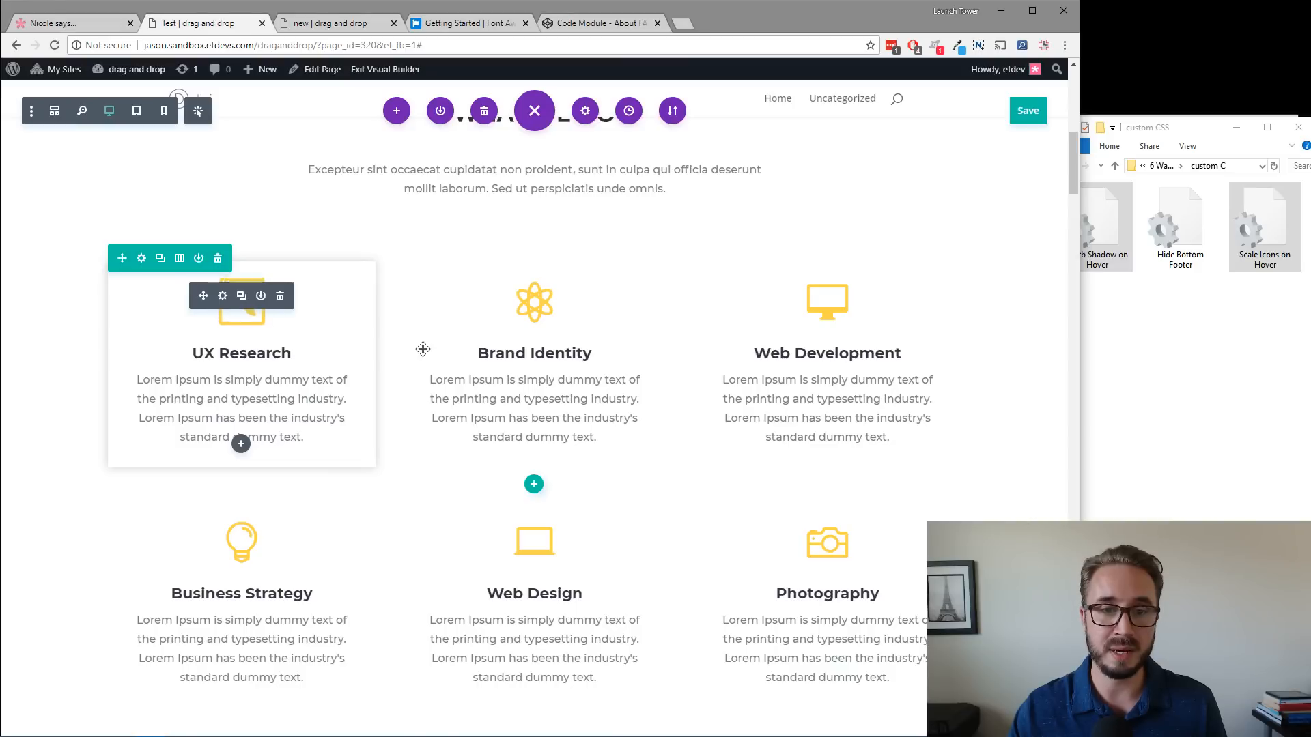
key("ctrl+s")
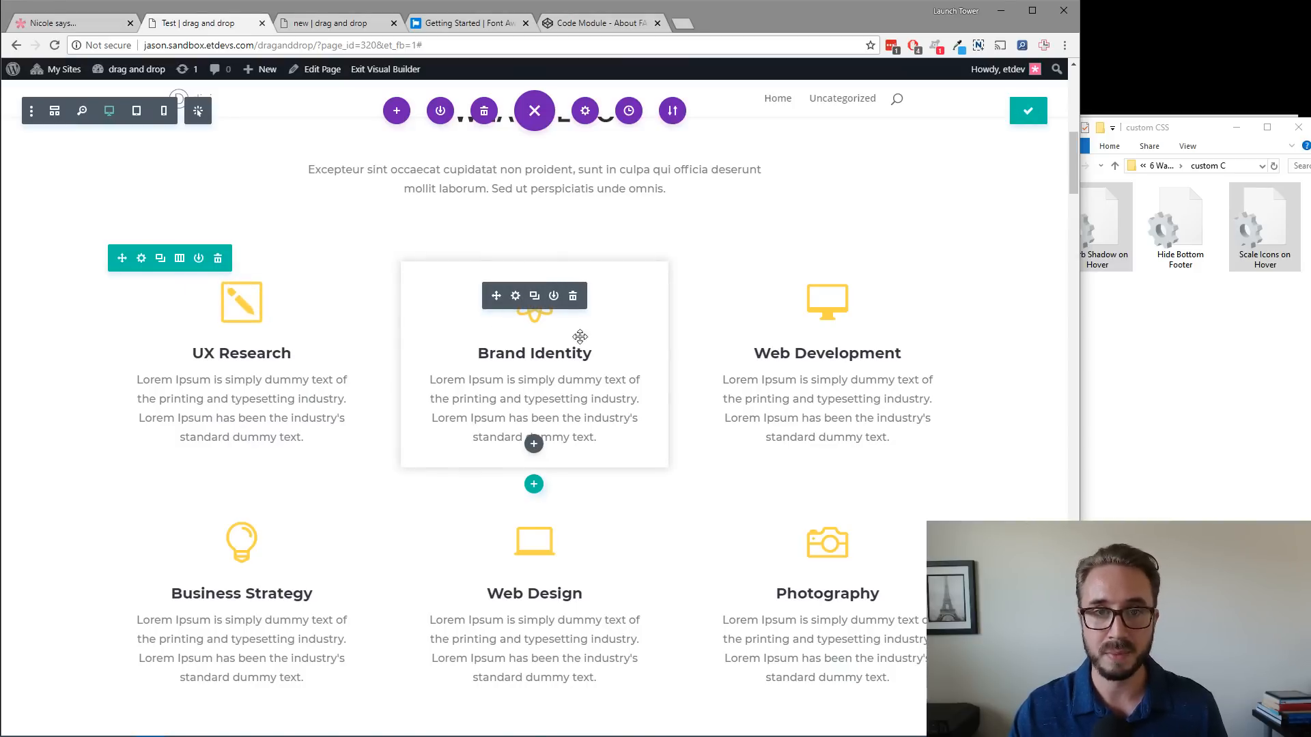
right_click(381, 69)
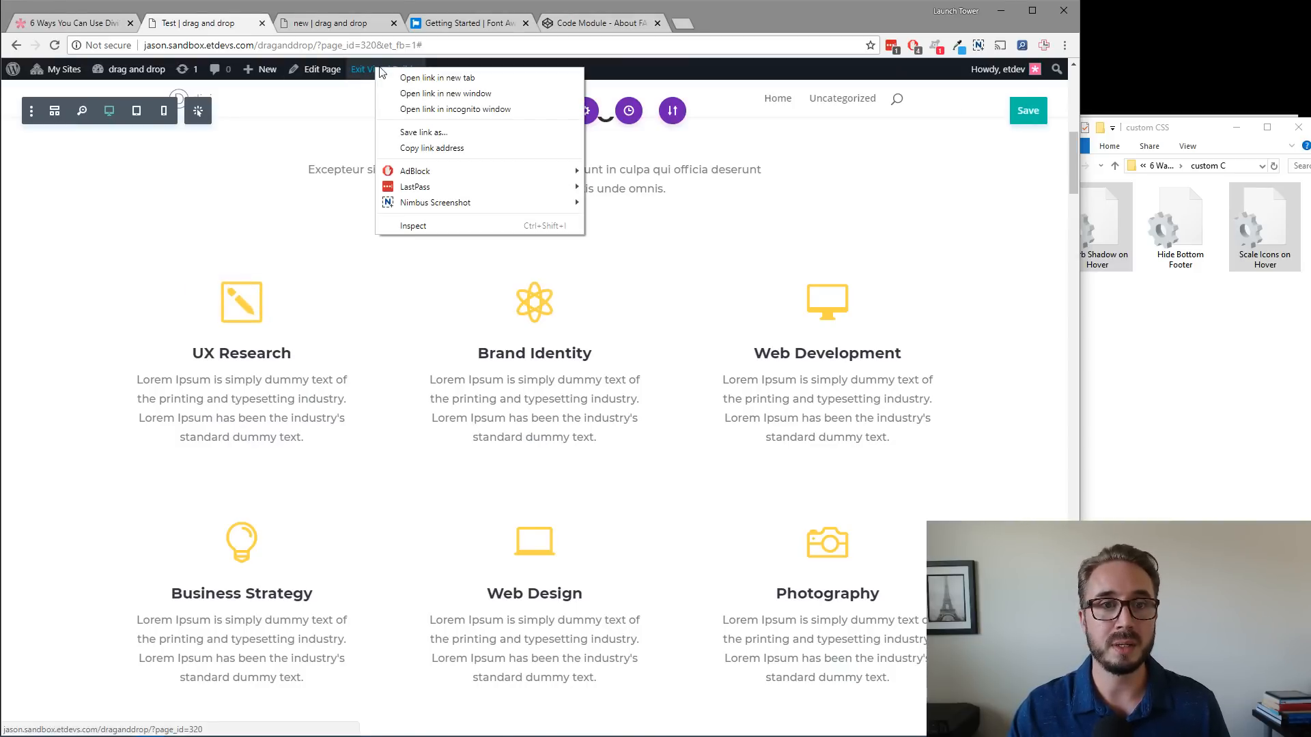
left_click(410, 78)
left_click(470, 23)
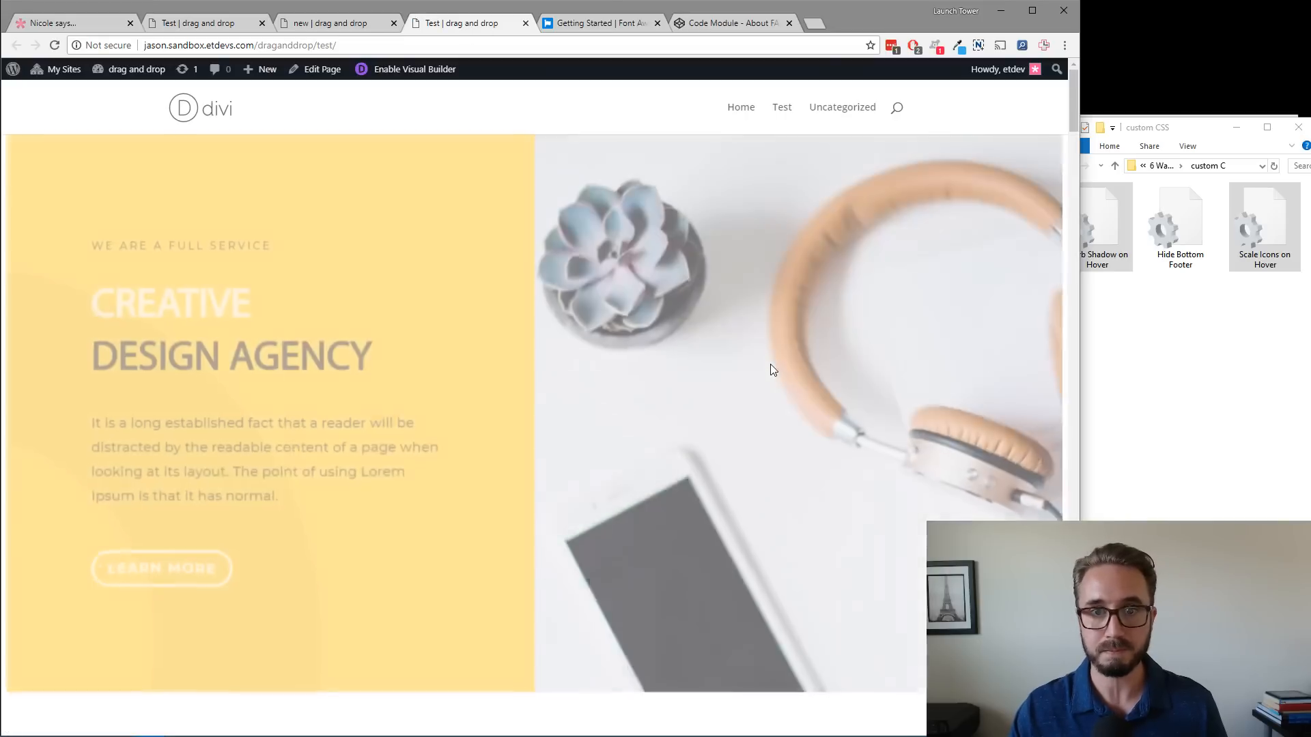
scroll(770, 366, "down", 8)
scroll(774, 370, "down", 2)
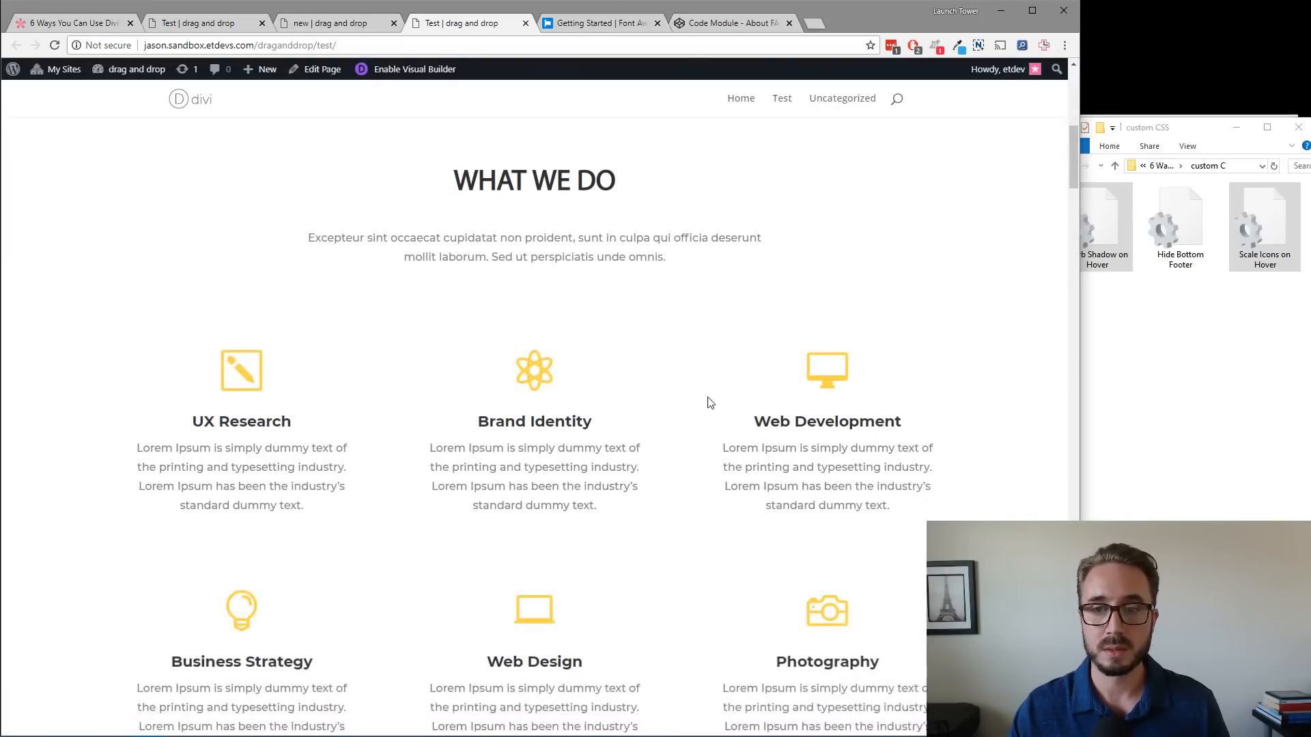
scroll(757, 301, "down", 1)
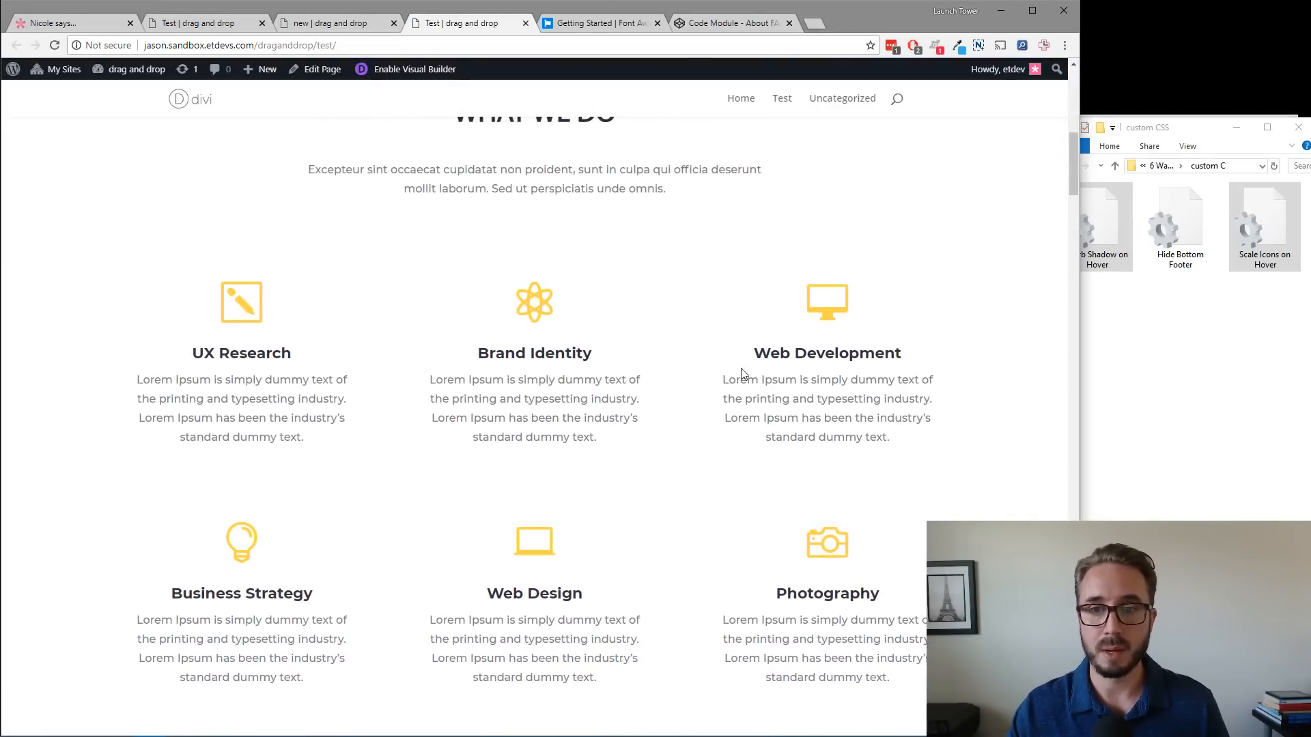
Save the Test page again and replace the live tab with a freshly opened one showing the What We Do section.
left_click(360, 26)
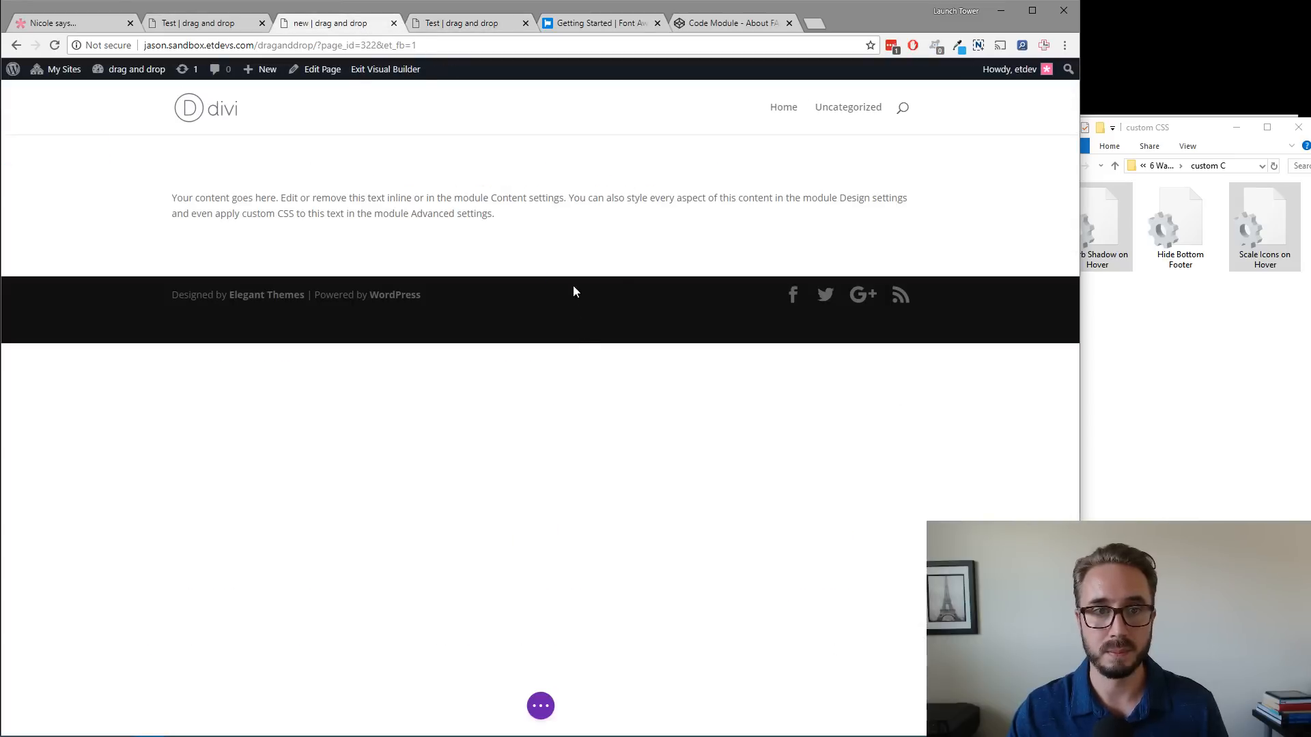
left_click(211, 21)
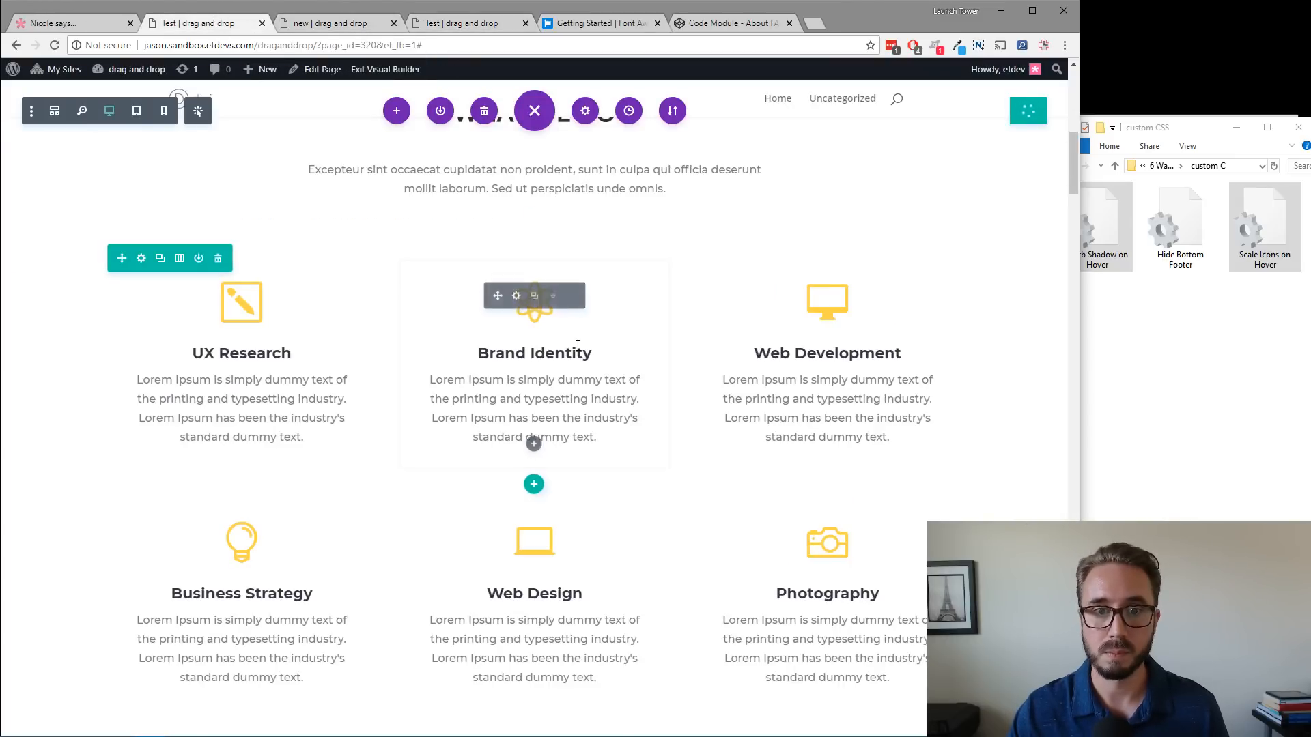
right_click(382, 69)
left_click(429, 78)
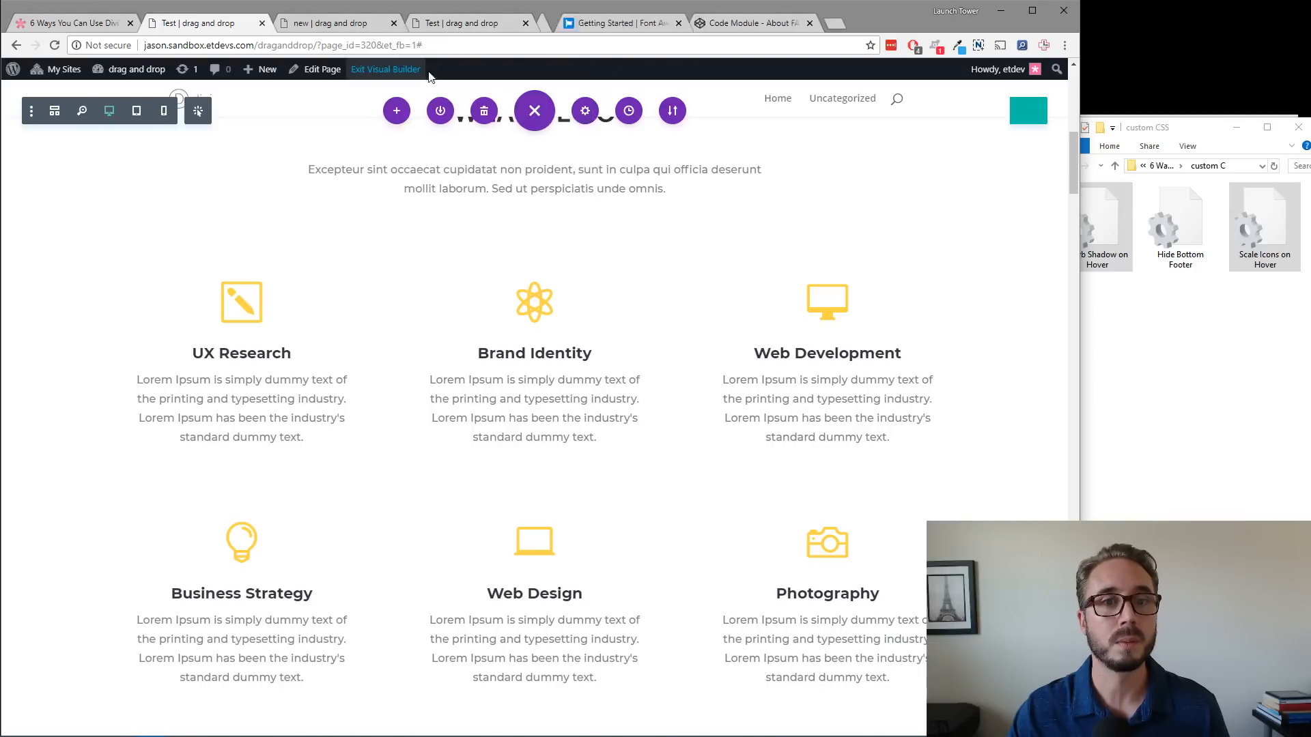
left_click(524, 23)
left_click(494, 30)
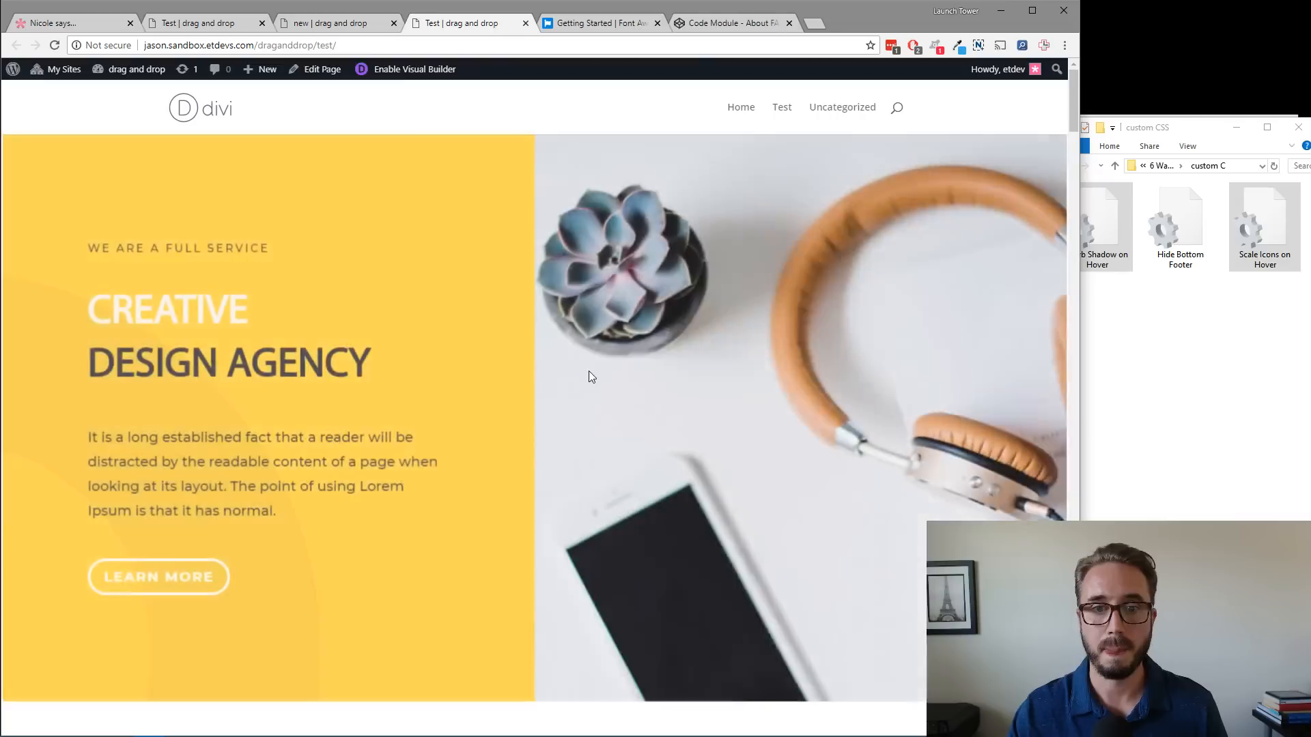
scroll(589, 371, "down", 7)
scroll(571, 478, "down", 2)
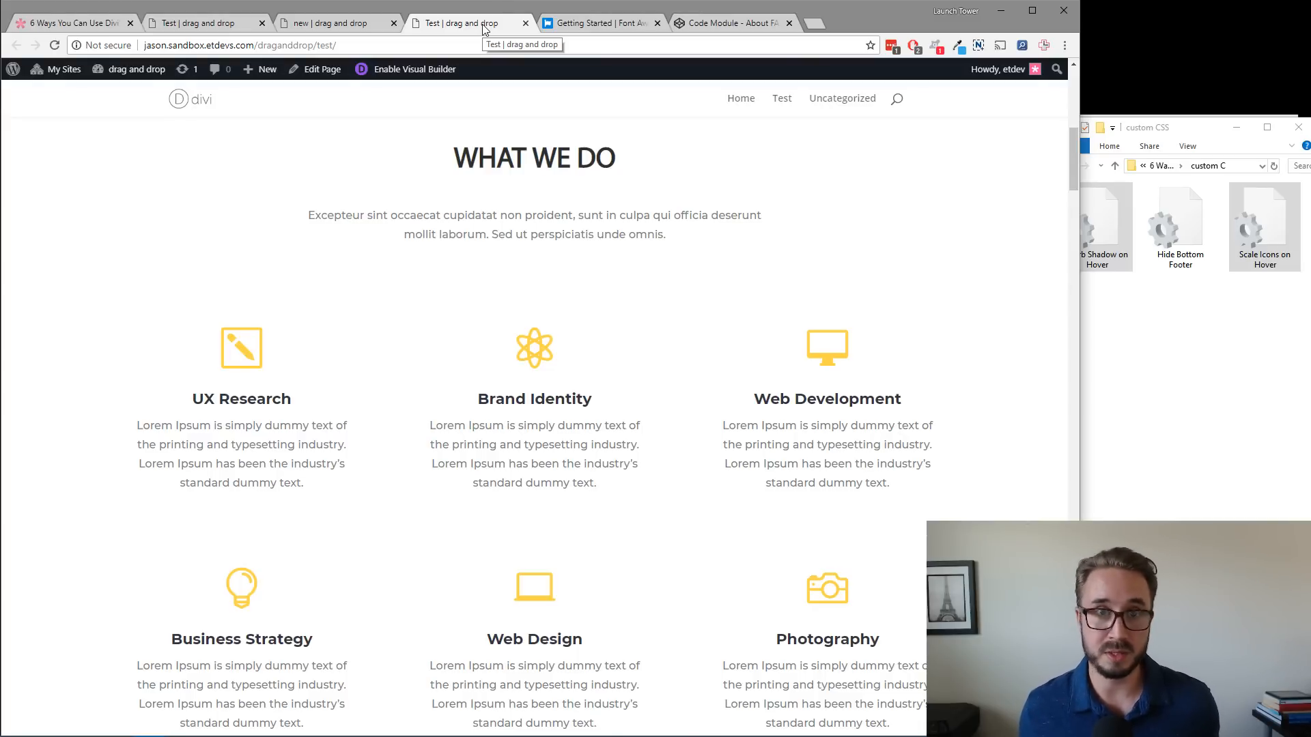
Close the browser tab of the page named "new", leaving it without saving its changes.
left_click(335, 26)
left_click(393, 24)
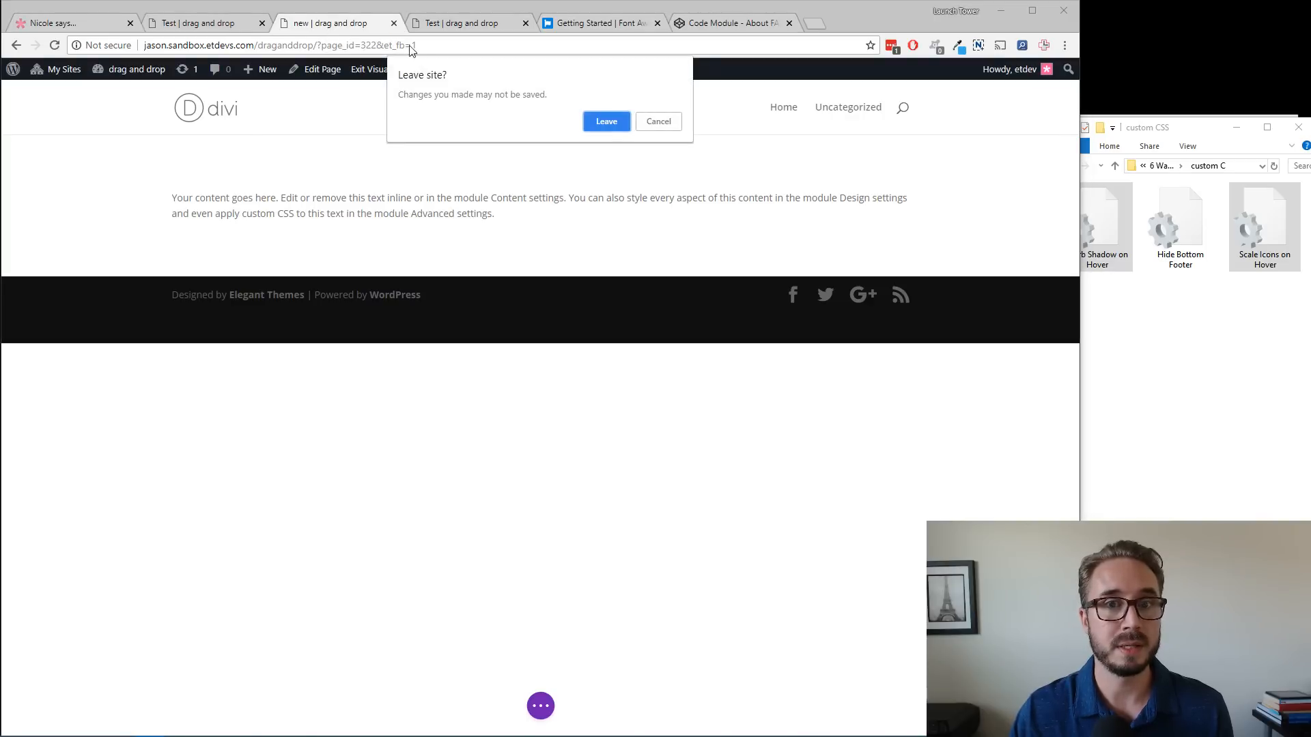
left_click(589, 126)
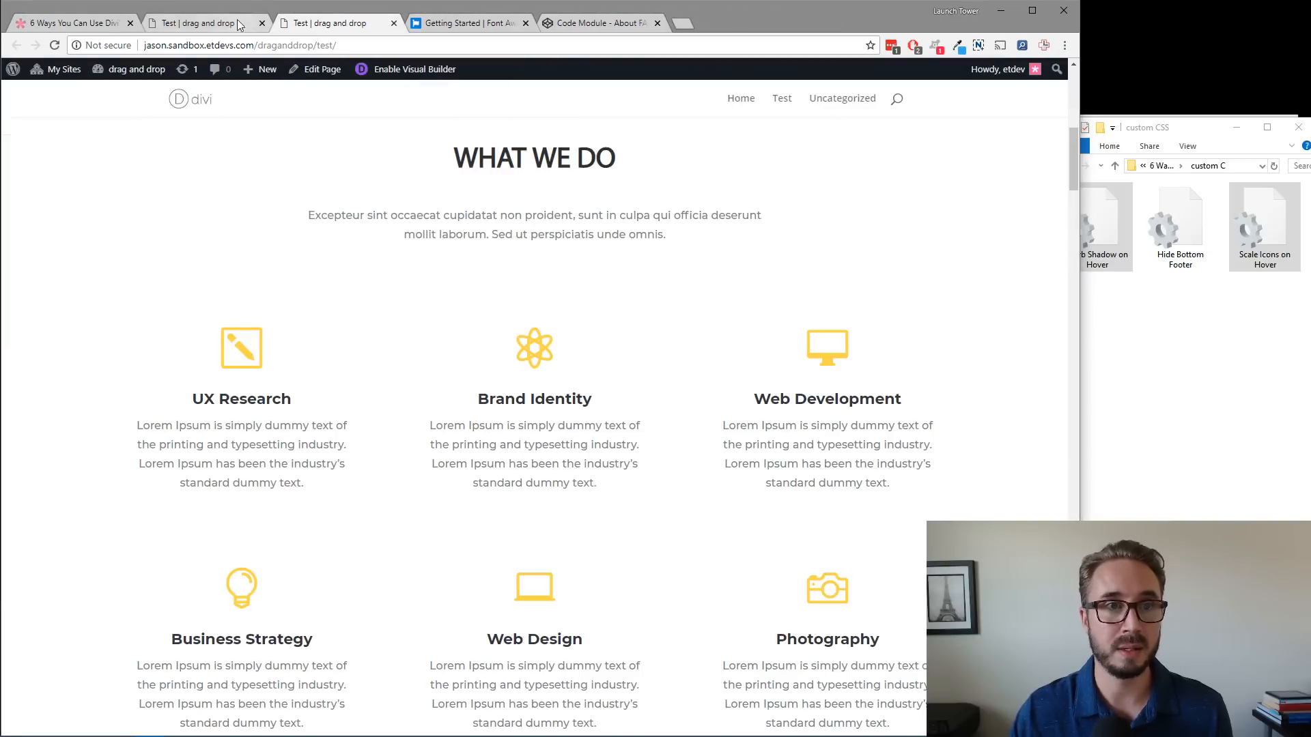
Open the custom CSS in the Test page's settings and examine the Blurb Shadow and Scale Icons blocks.
left_click(238, 24)
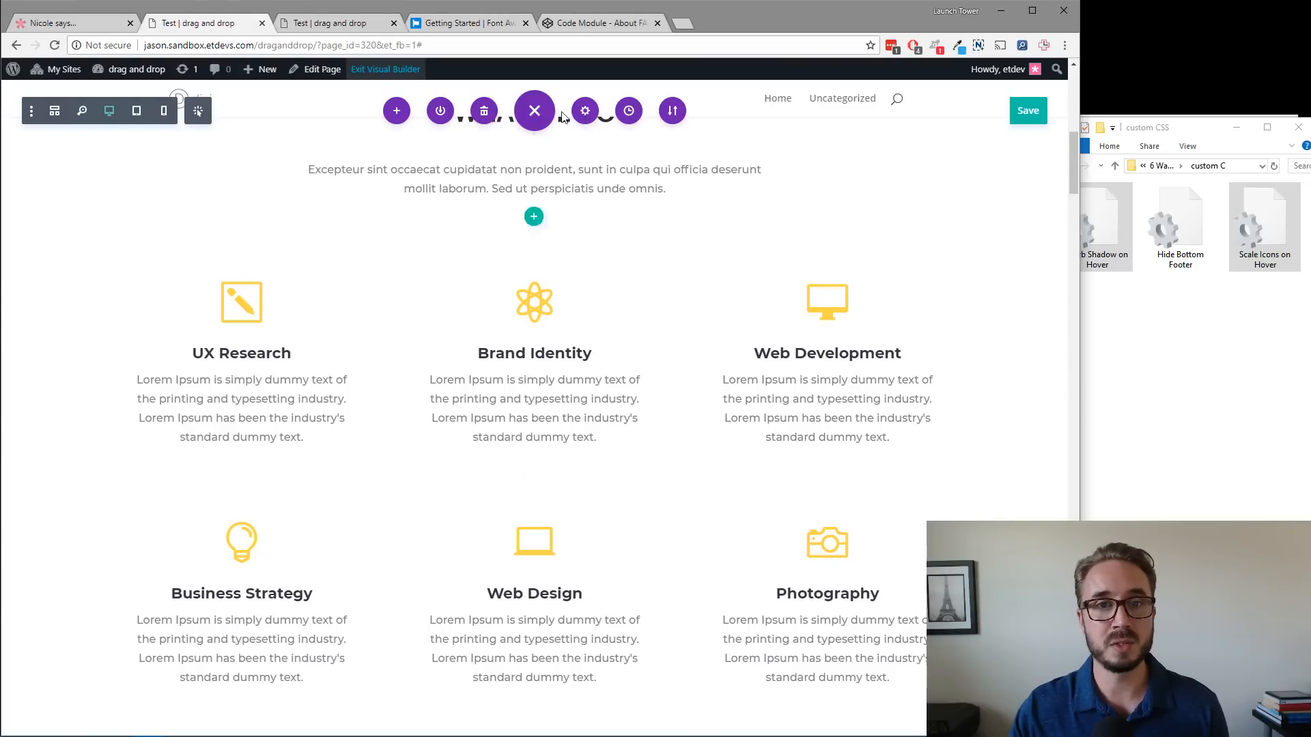
left_click(585, 111)
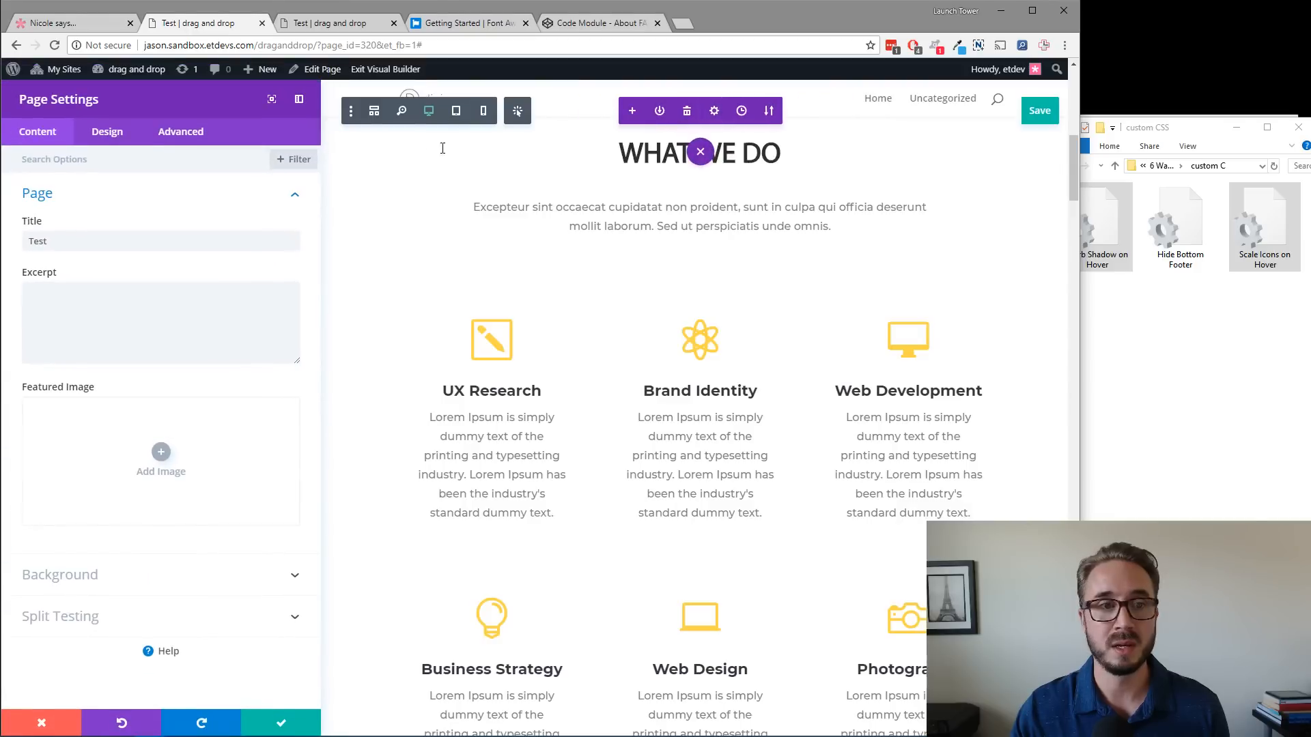
left_click(181, 132)
left_click(159, 196)
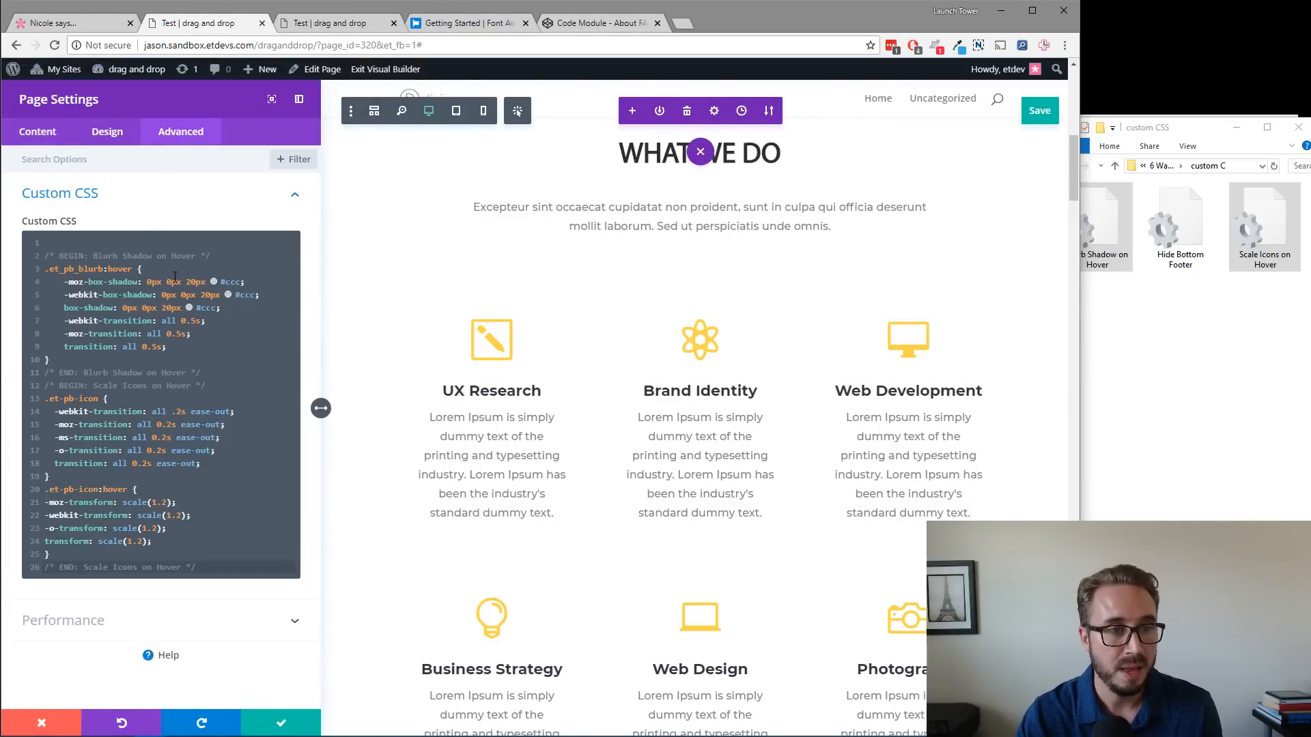
left_click(255, 261)
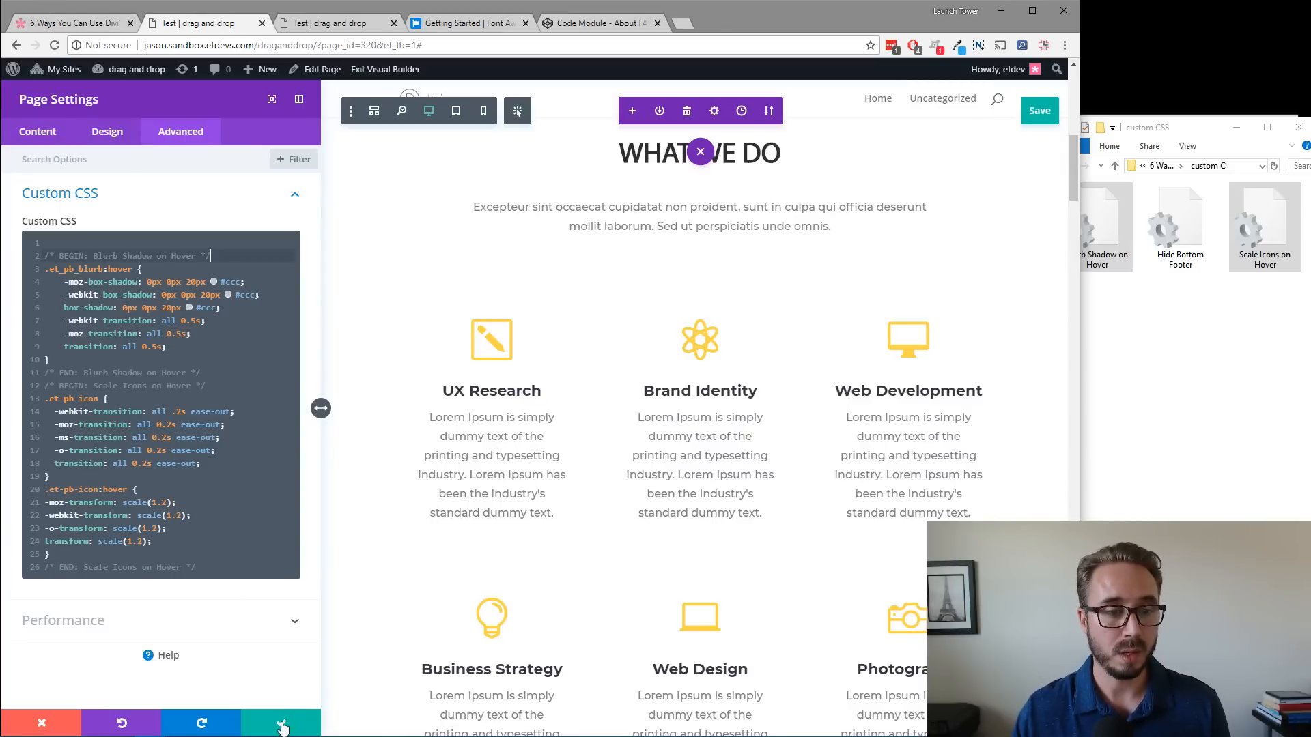
Clear all the CSS from the Test page's custom CSS field and apply the page settings.
left_click(234, 564)
key("ctrl+a")
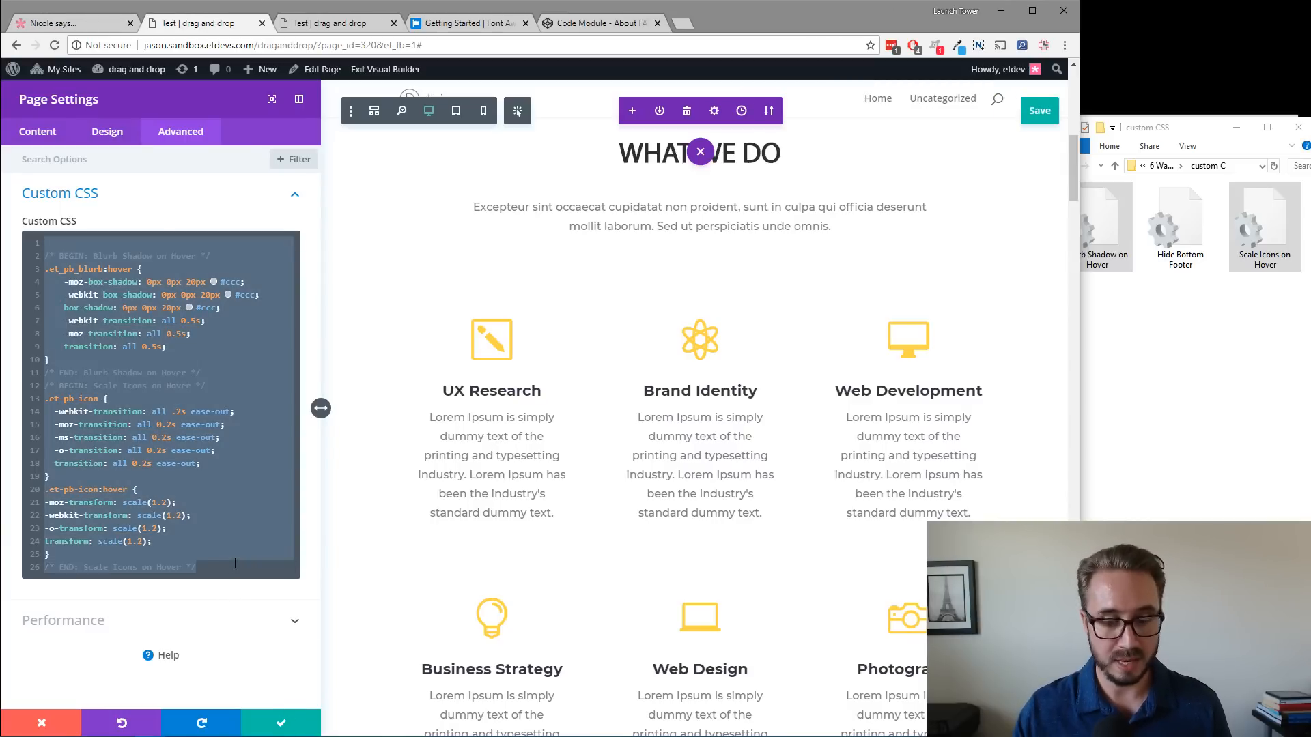
key("BackSpace")
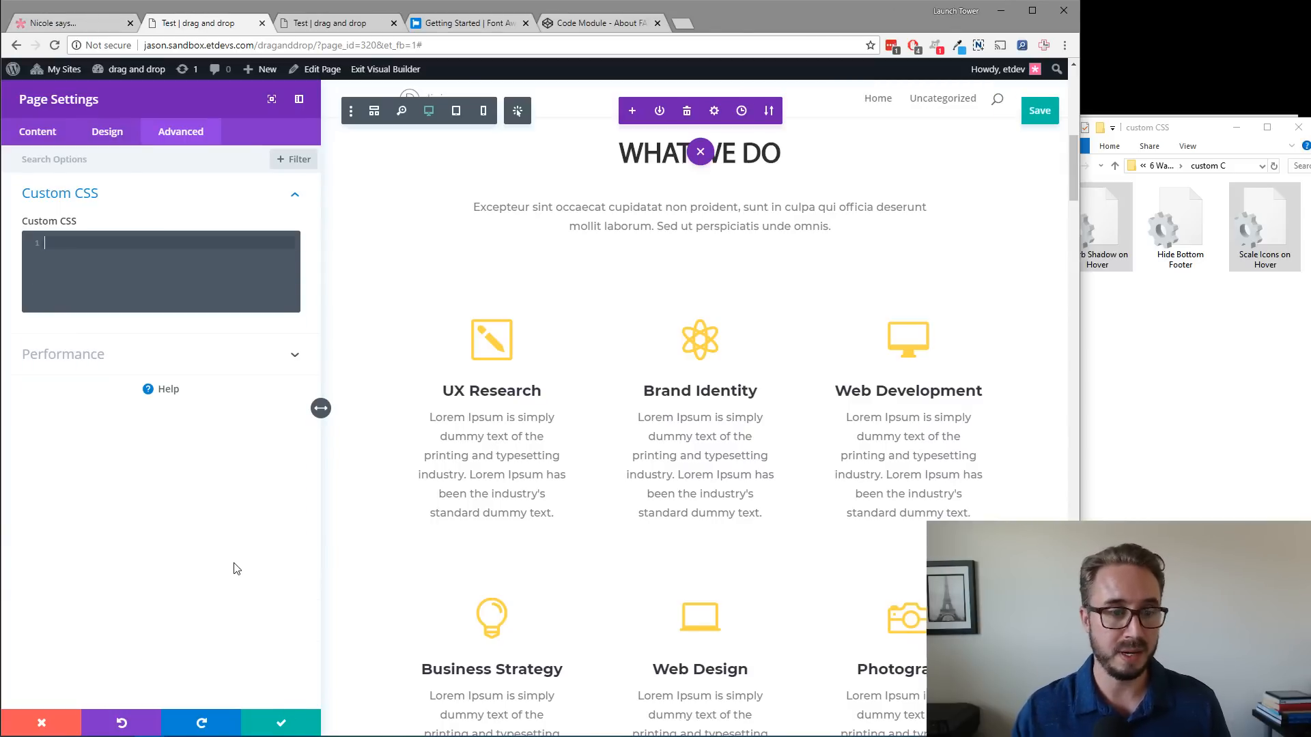
left_click(280, 724)
scroll(136, 325, "down", 1)
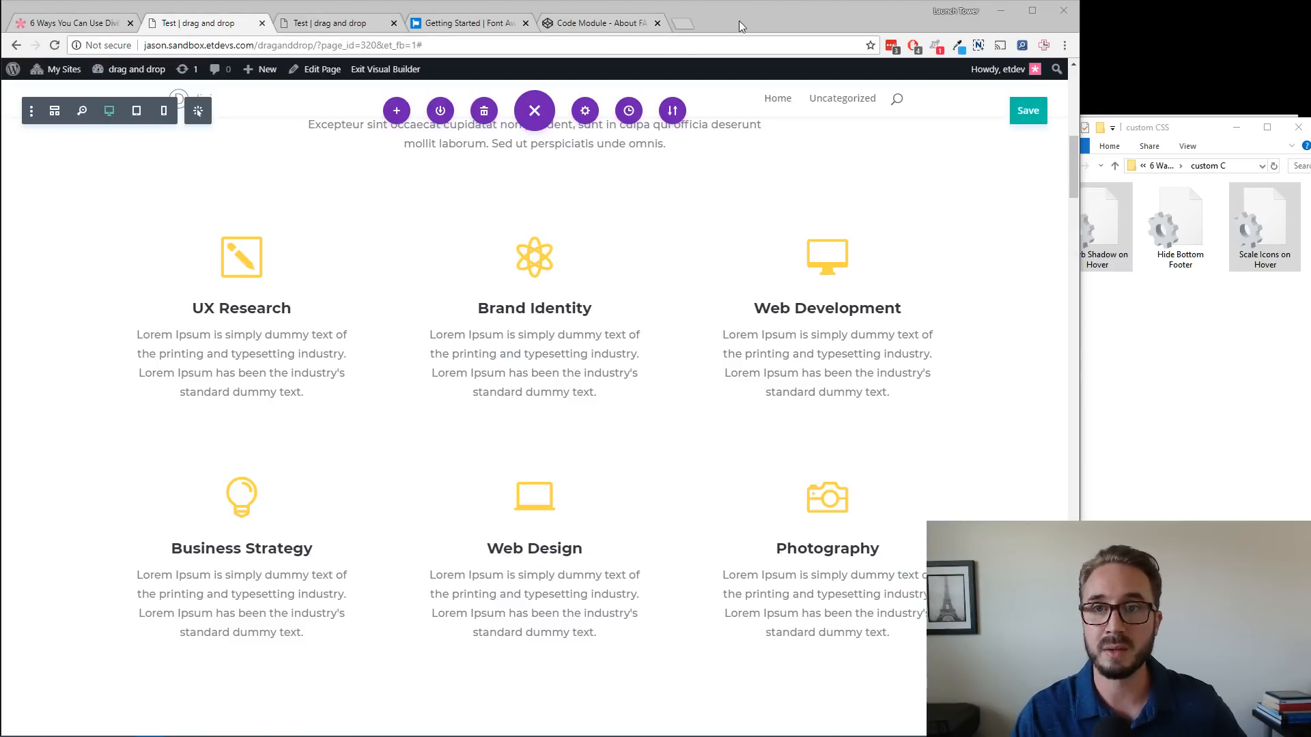
Return to the Test page's visual builder, save the page and move the builder bar to the lower edge of the page view.
left_click(610, 24)
left_click(423, 23)
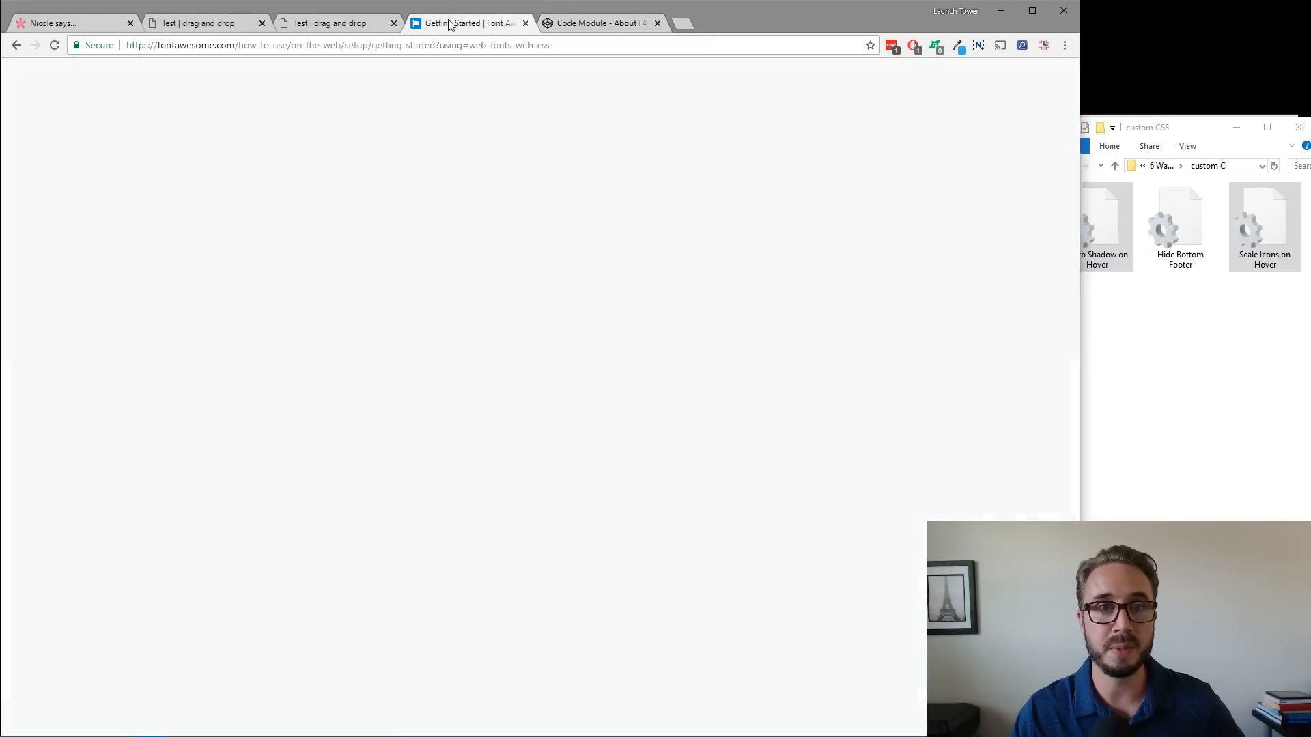
left_click(360, 30)
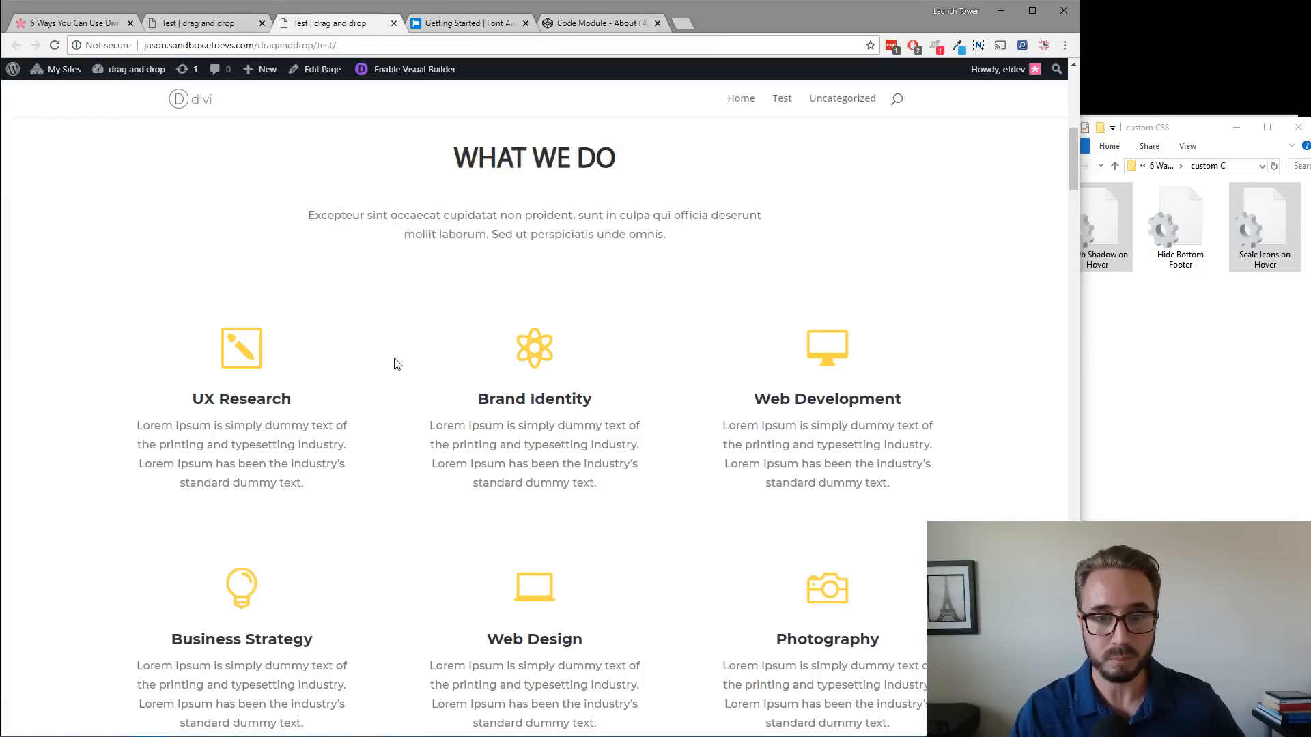
scroll(395, 362, "down", 3)
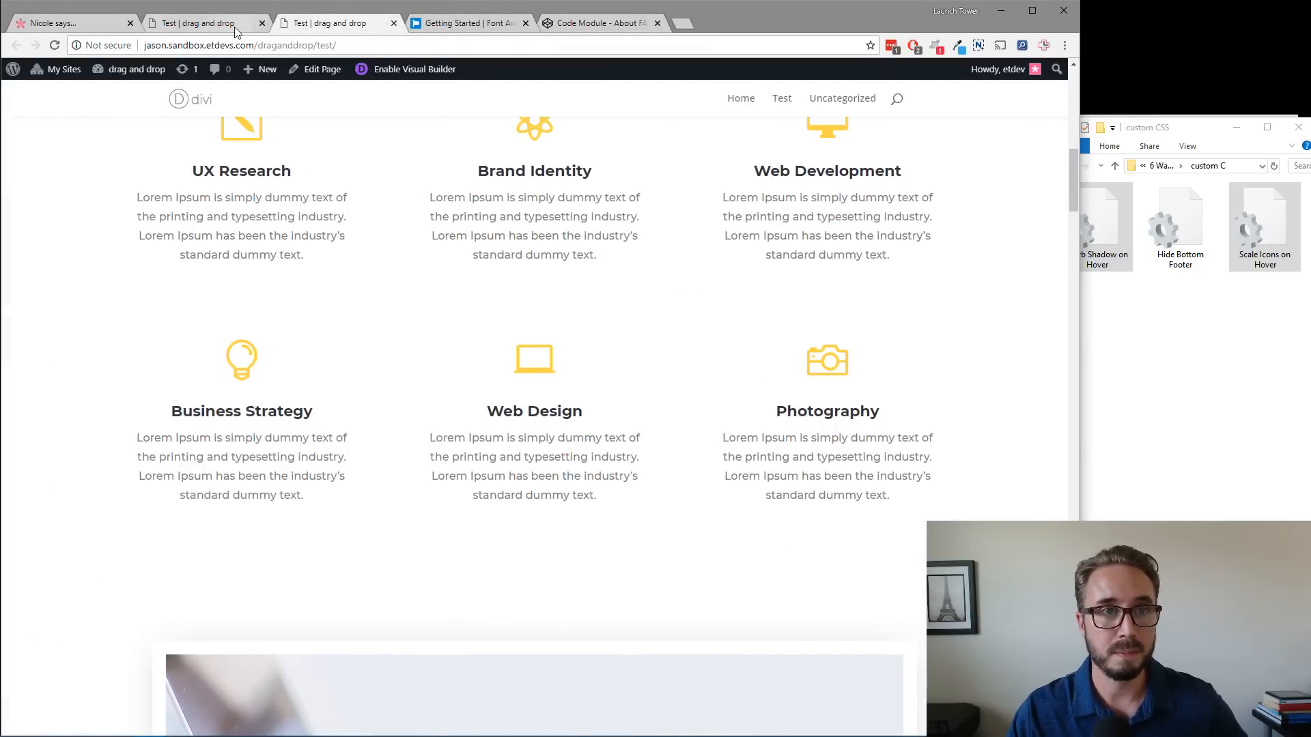
left_click(235, 27)
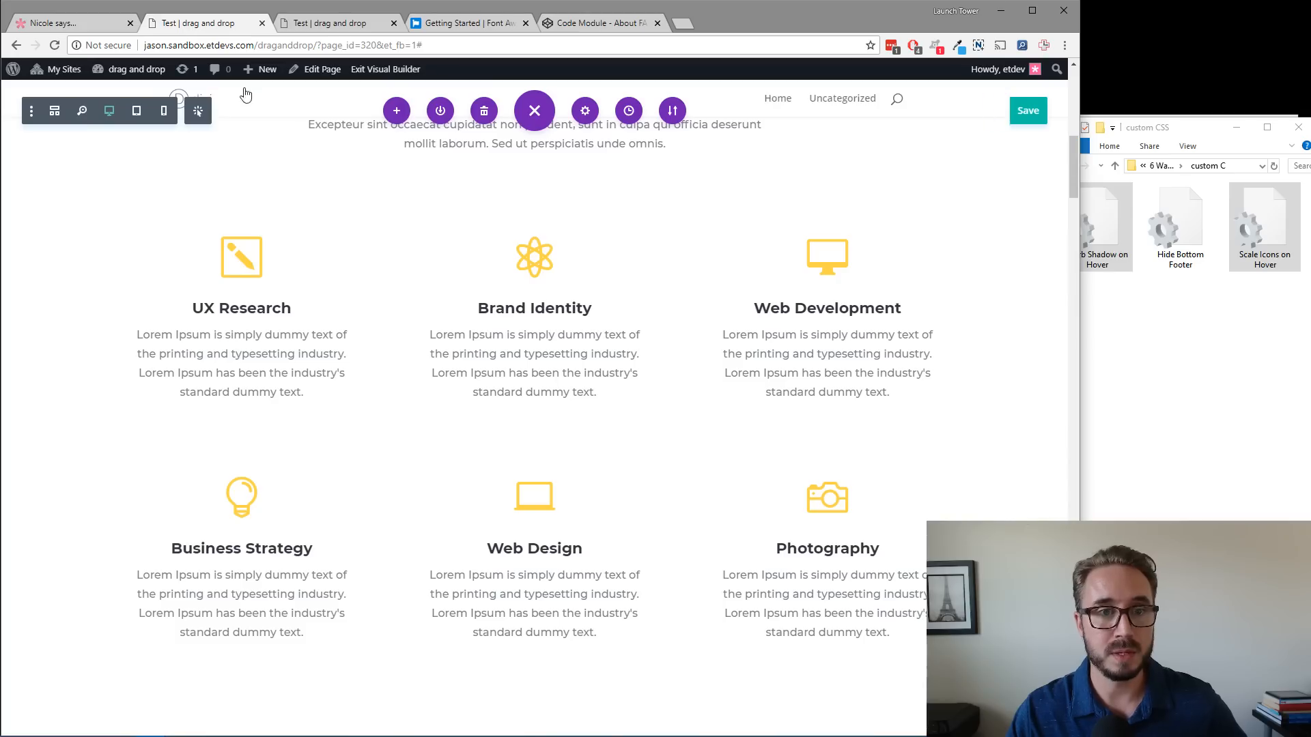
left_click(1038, 121)
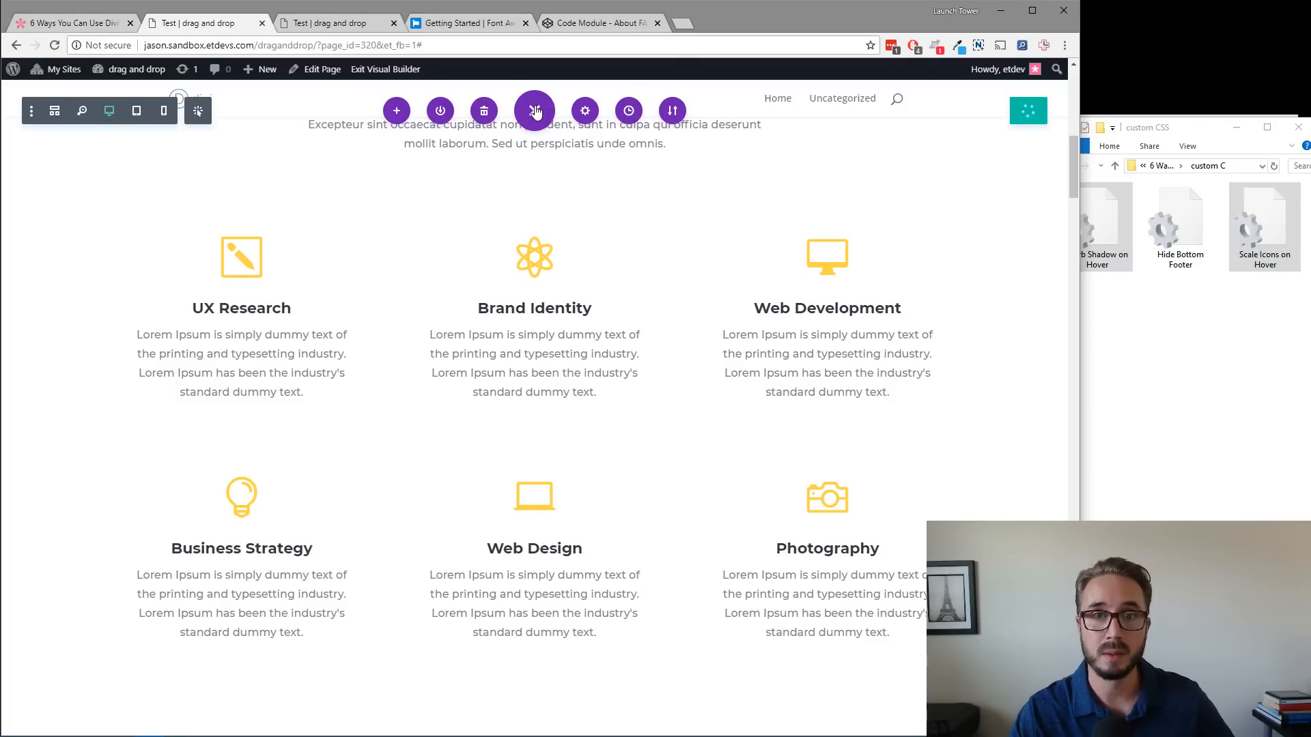
left_click_drag(536, 113, 536, 712)
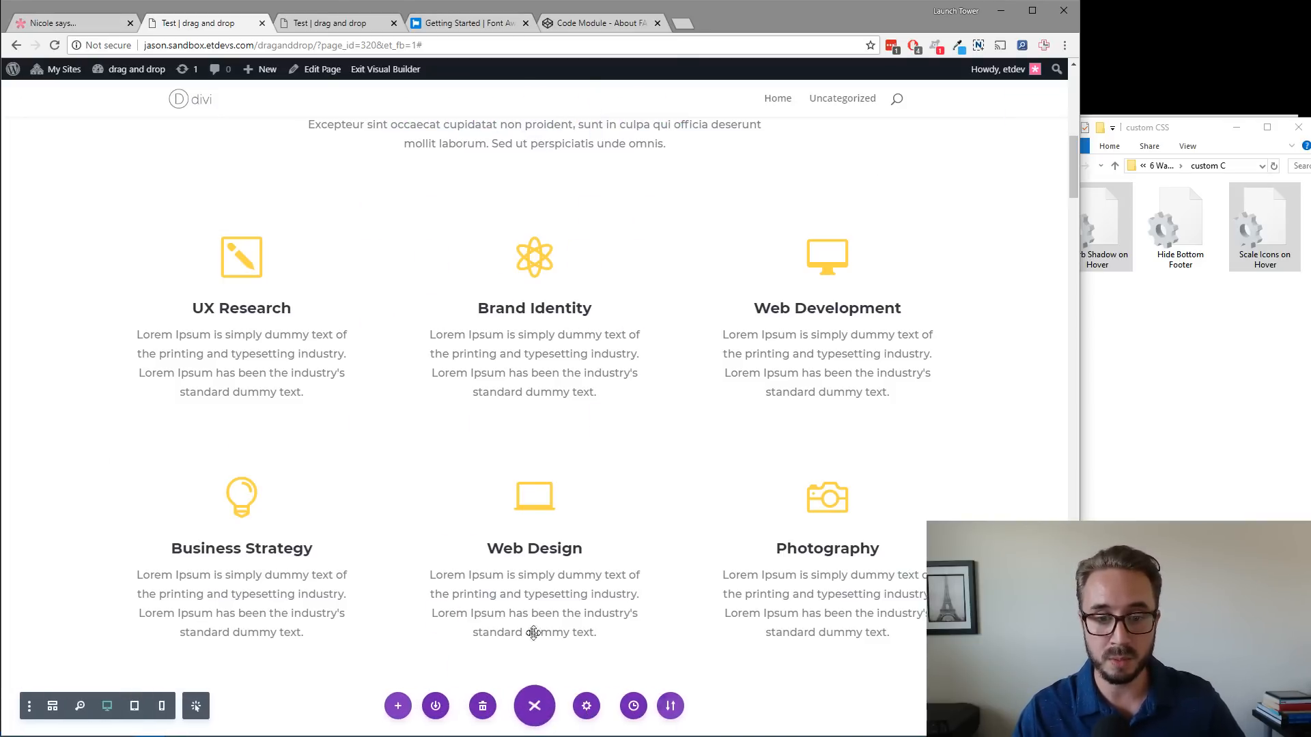
Look through the Test page's sections and open the jpeg-jpg folder in the file explorer.
scroll(533, 633, "down", 20)
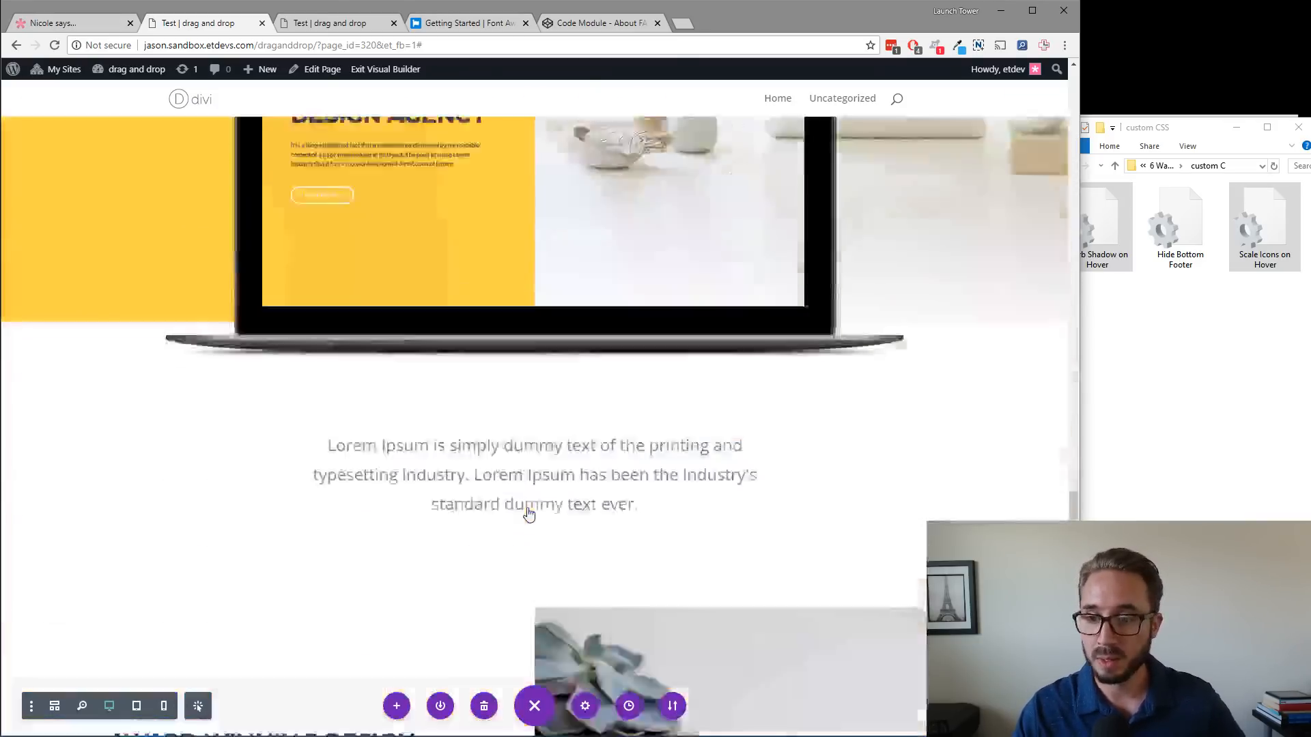
scroll(529, 514, "down", 10)
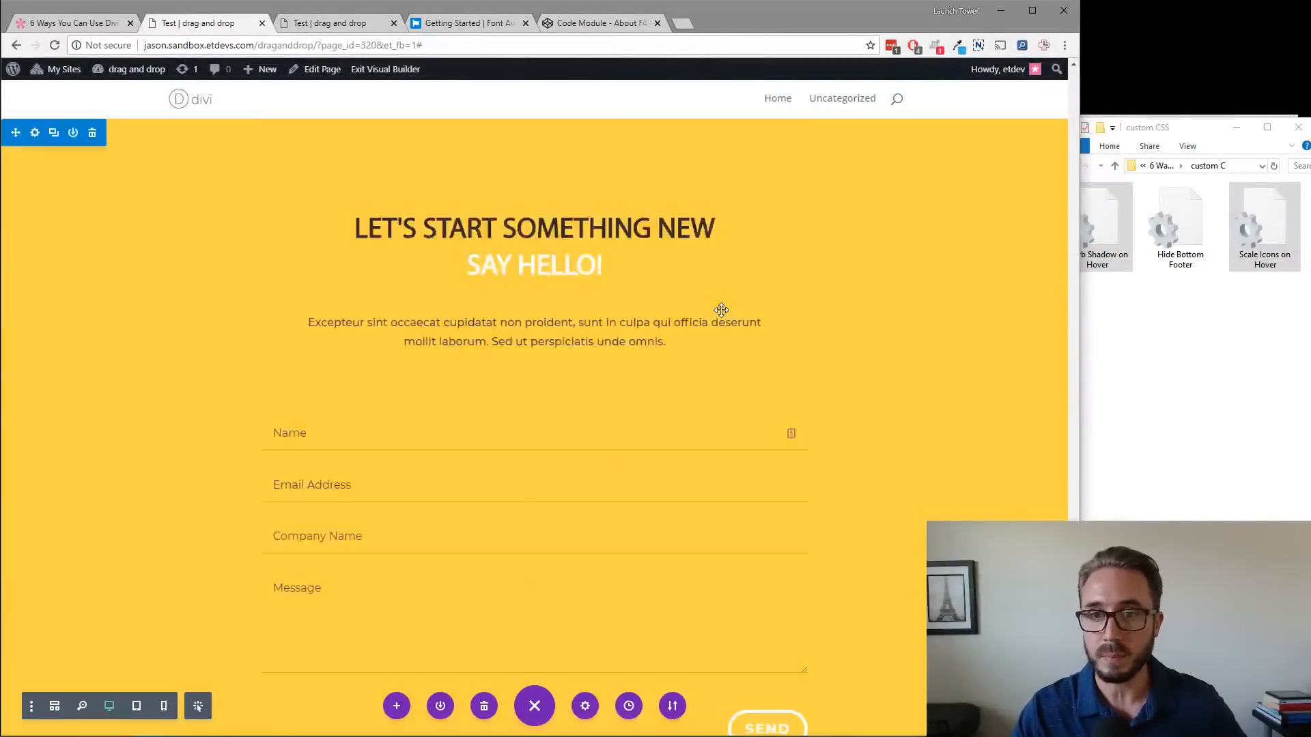
scroll(721, 311, "up", 20)
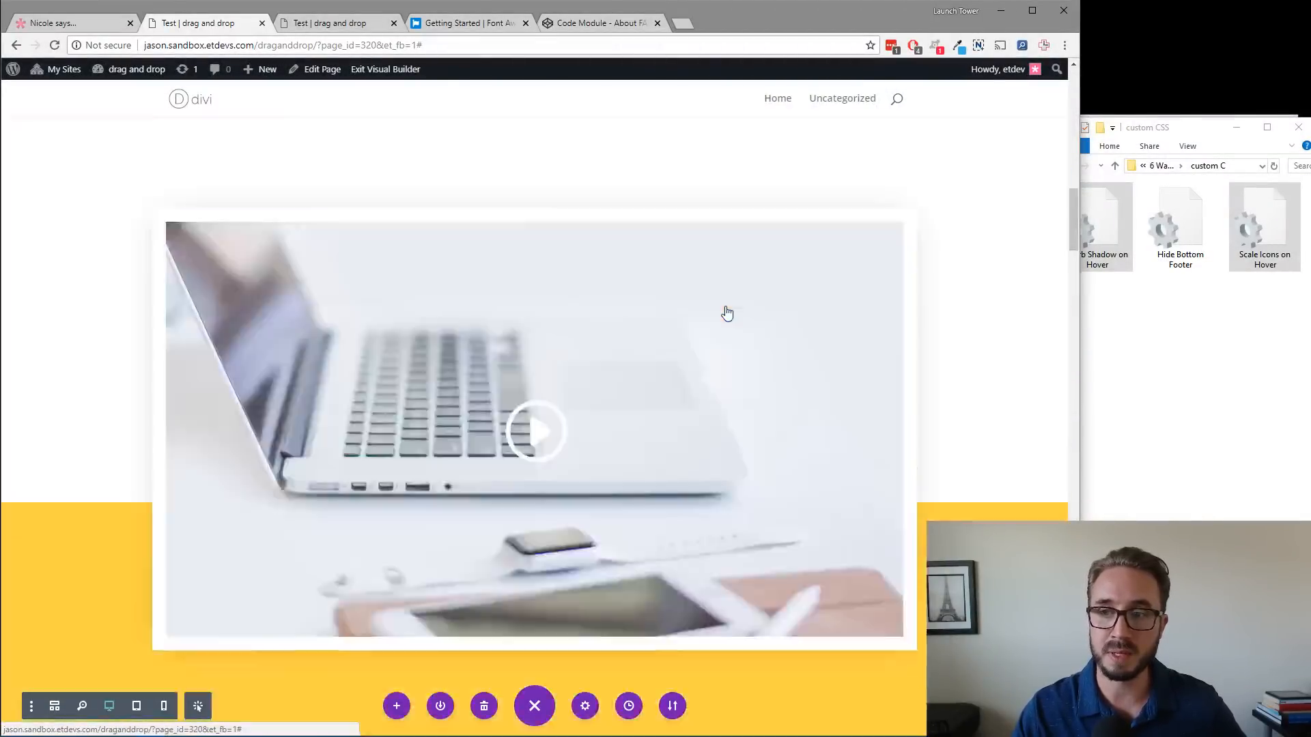
scroll(726, 313, "up", 15)
left_click(1189, 396)
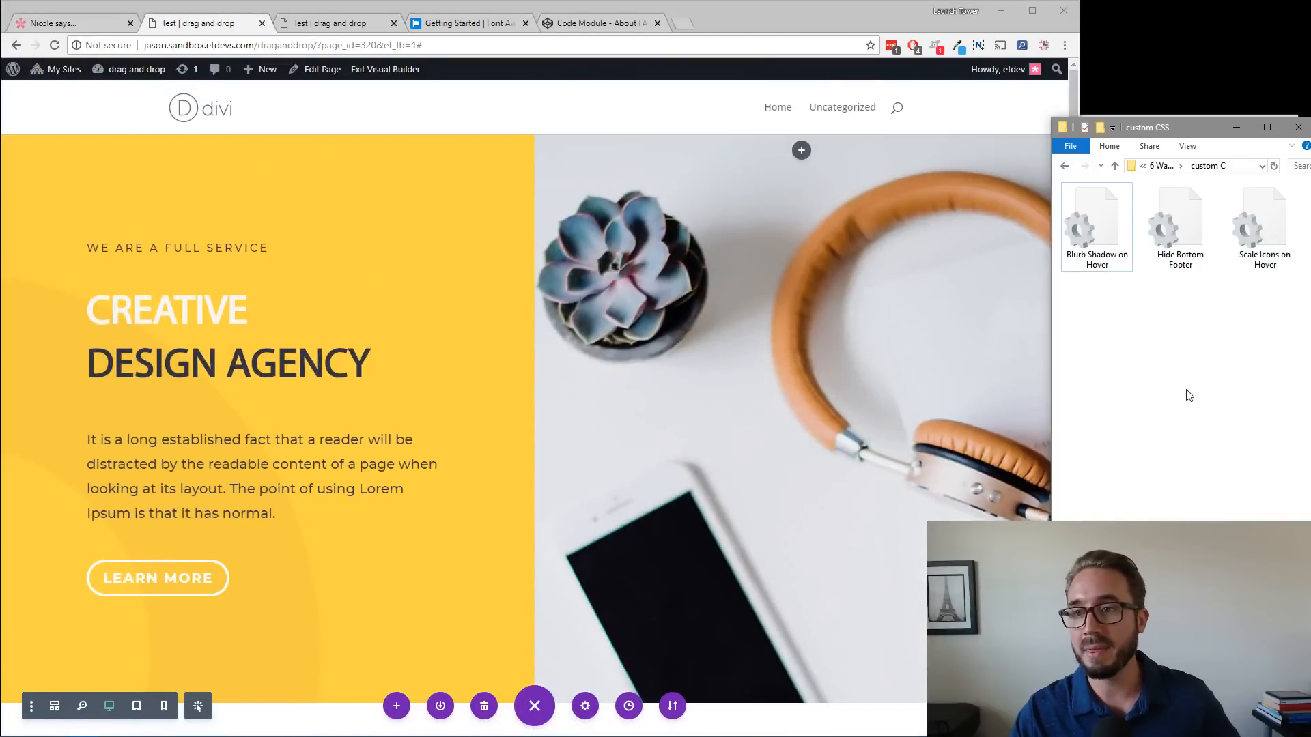
left_click(1065, 165)
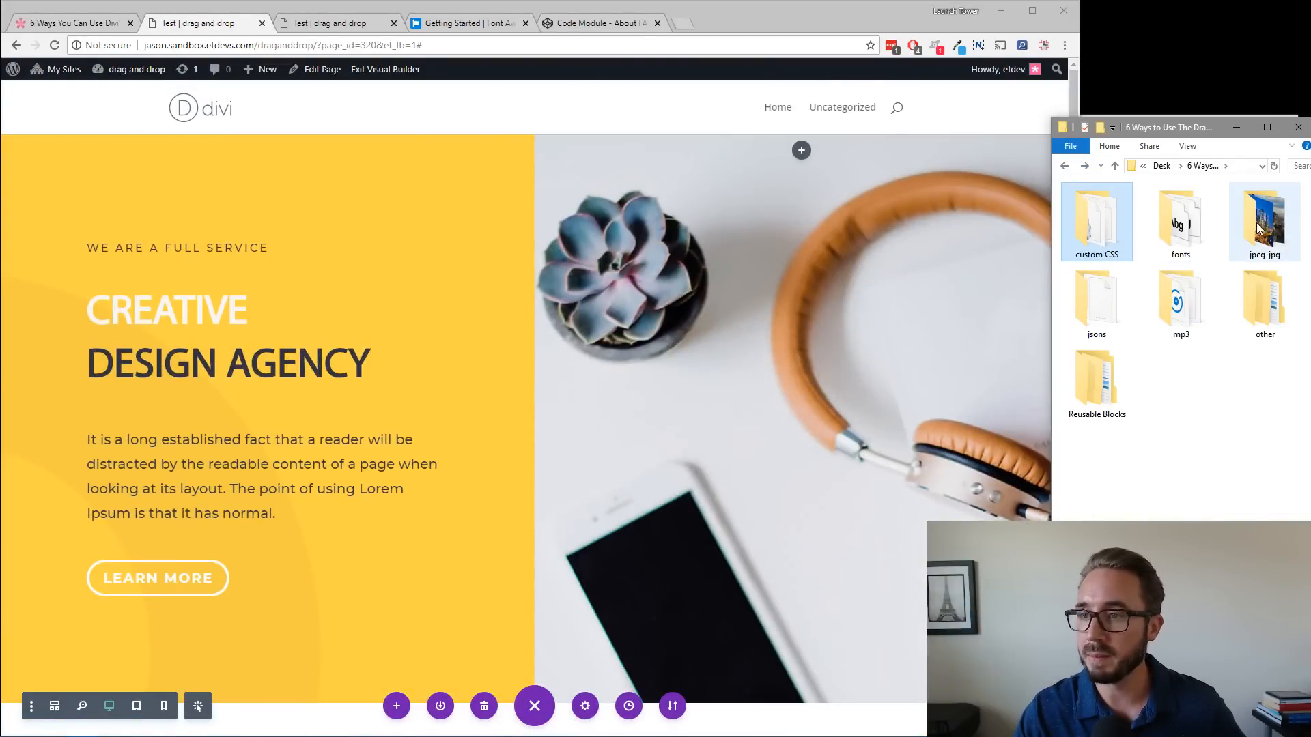
double_click(1260, 229)
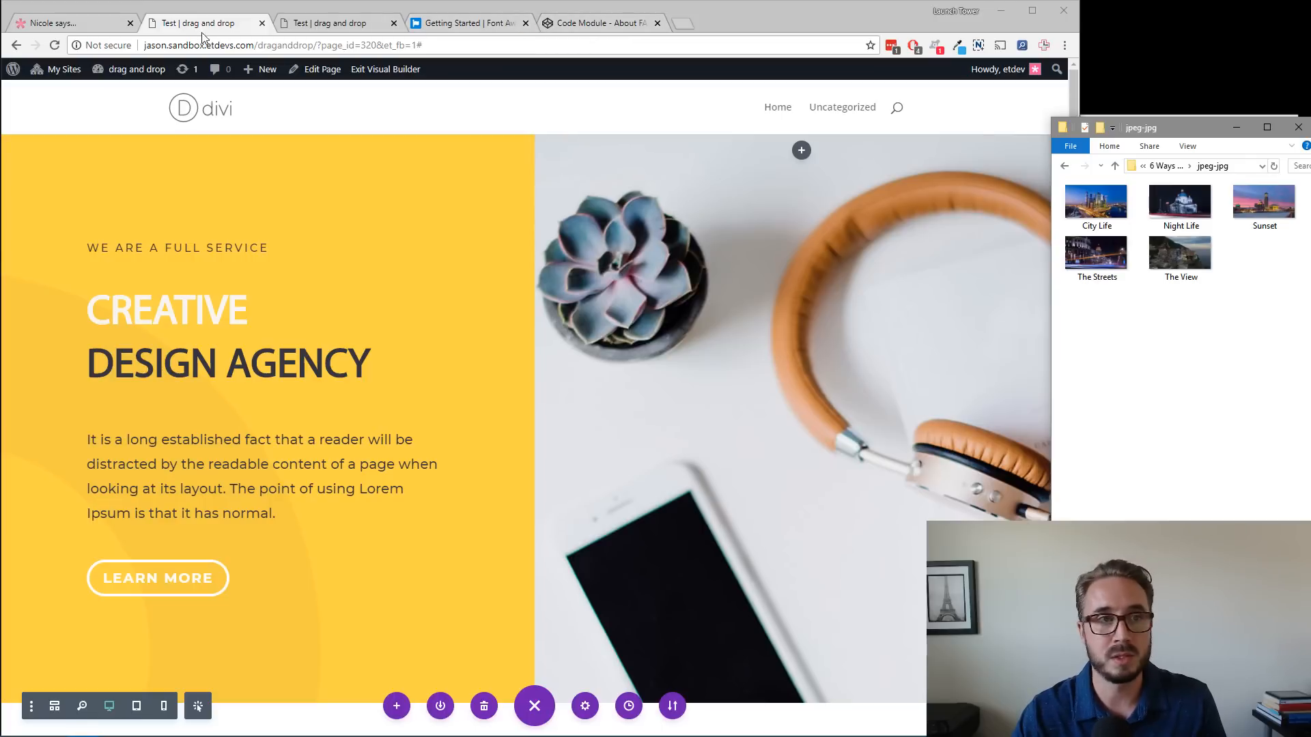
Examine the blog article's list of supported file types and how image files behave when dropped into Divi.
left_click(90, 25)
scroll(321, 463, "up", 1)
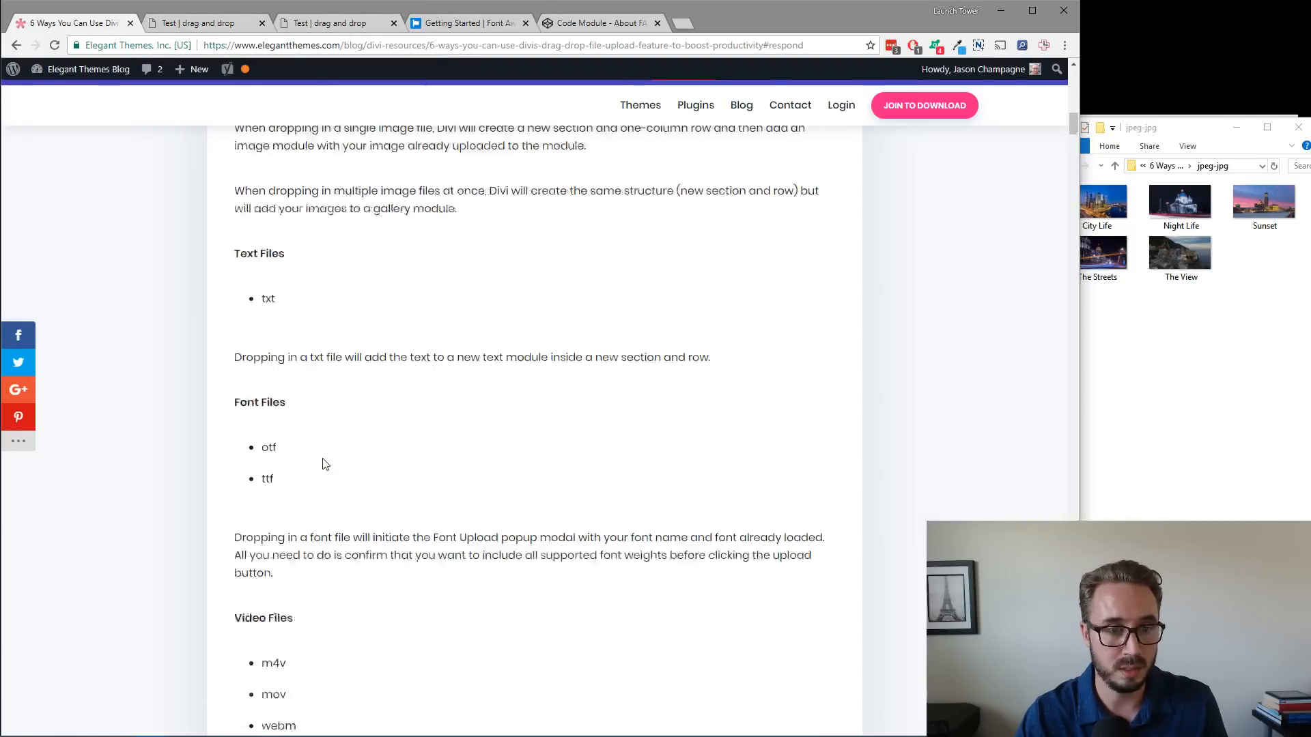
scroll(325, 464, "down", 12)
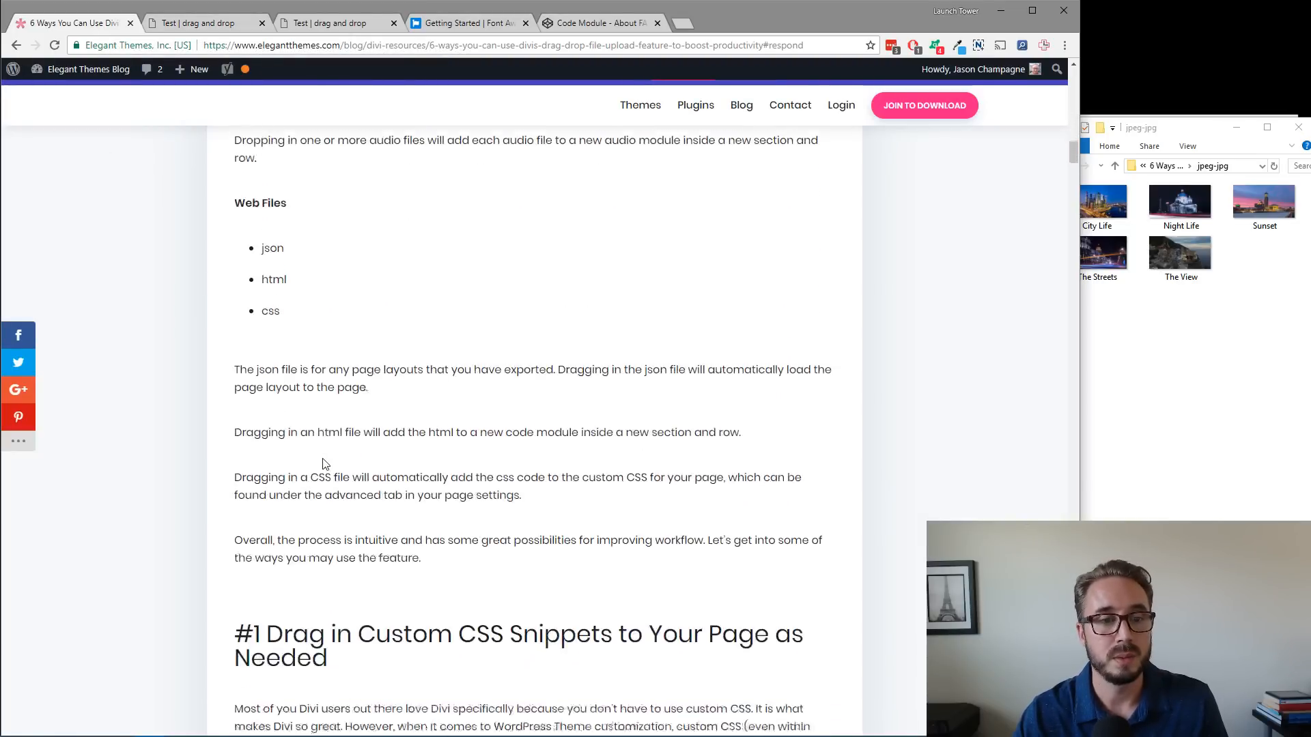
scroll(325, 464, "up", 12)
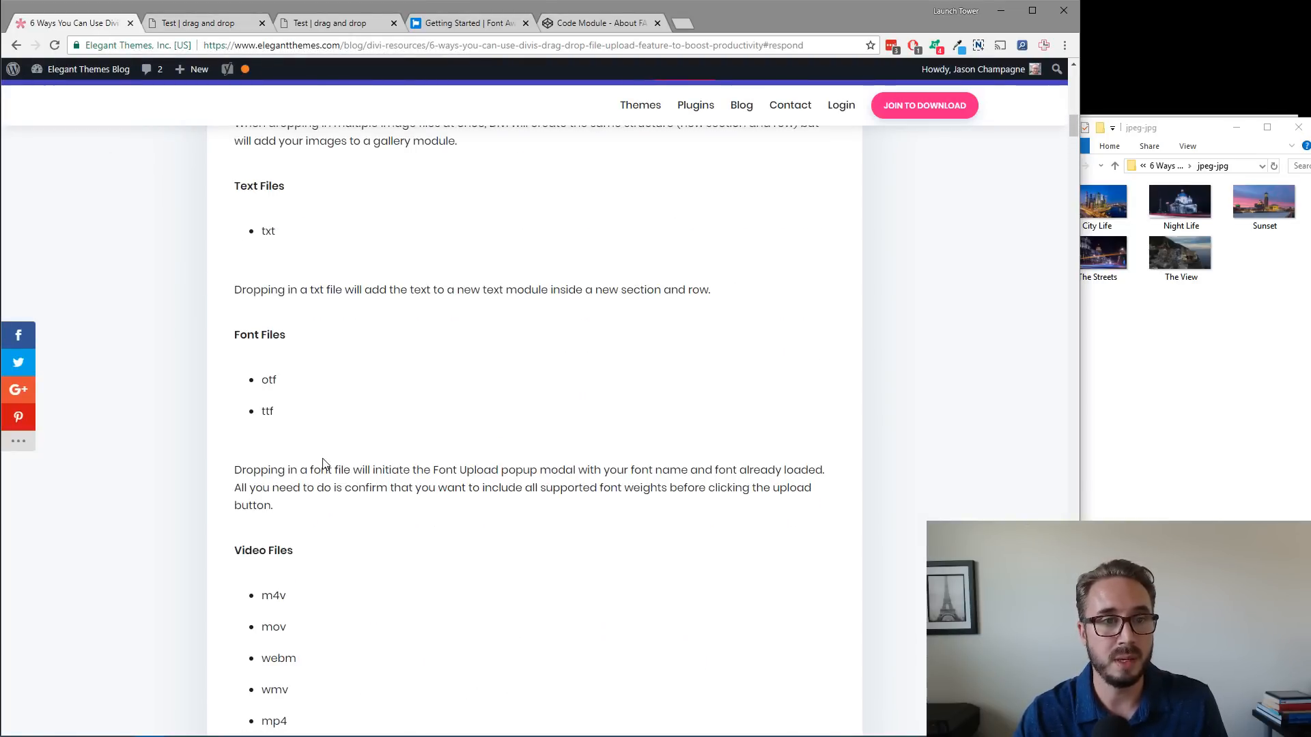
scroll(323, 463, "up", 5)
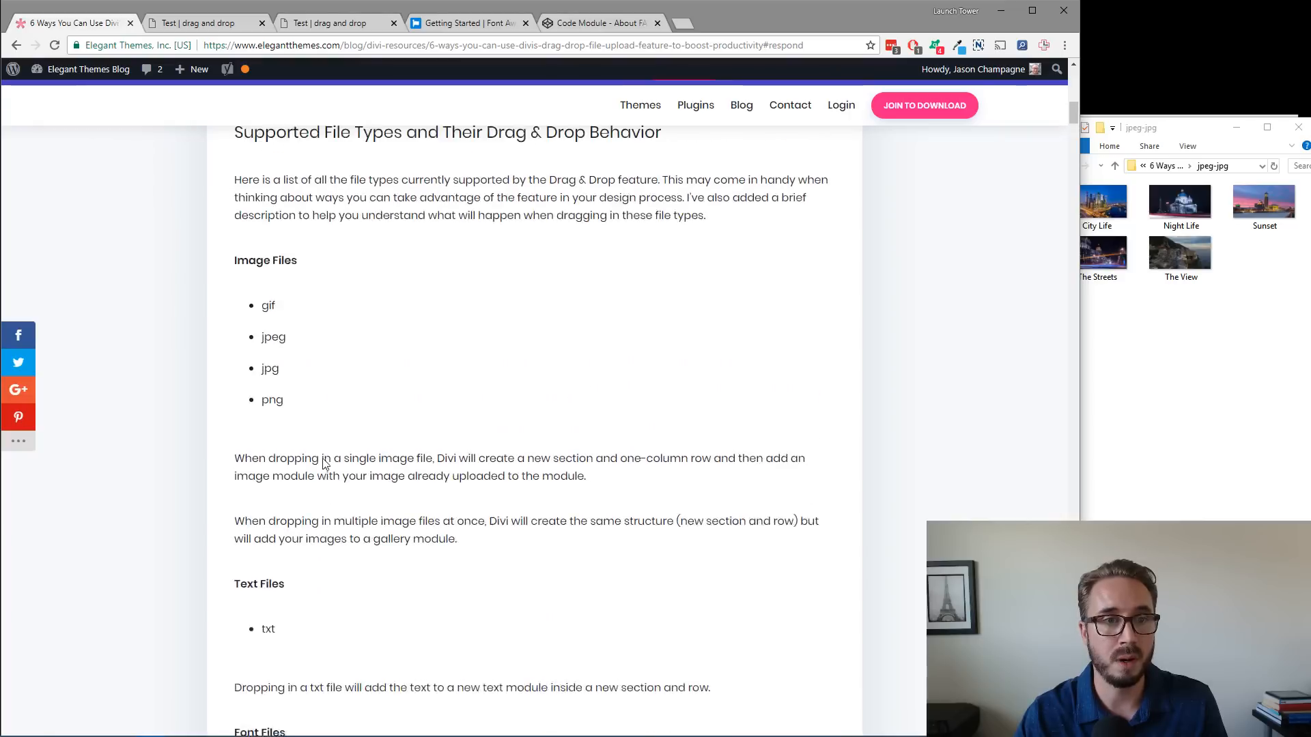
scroll(325, 464, "down", 1)
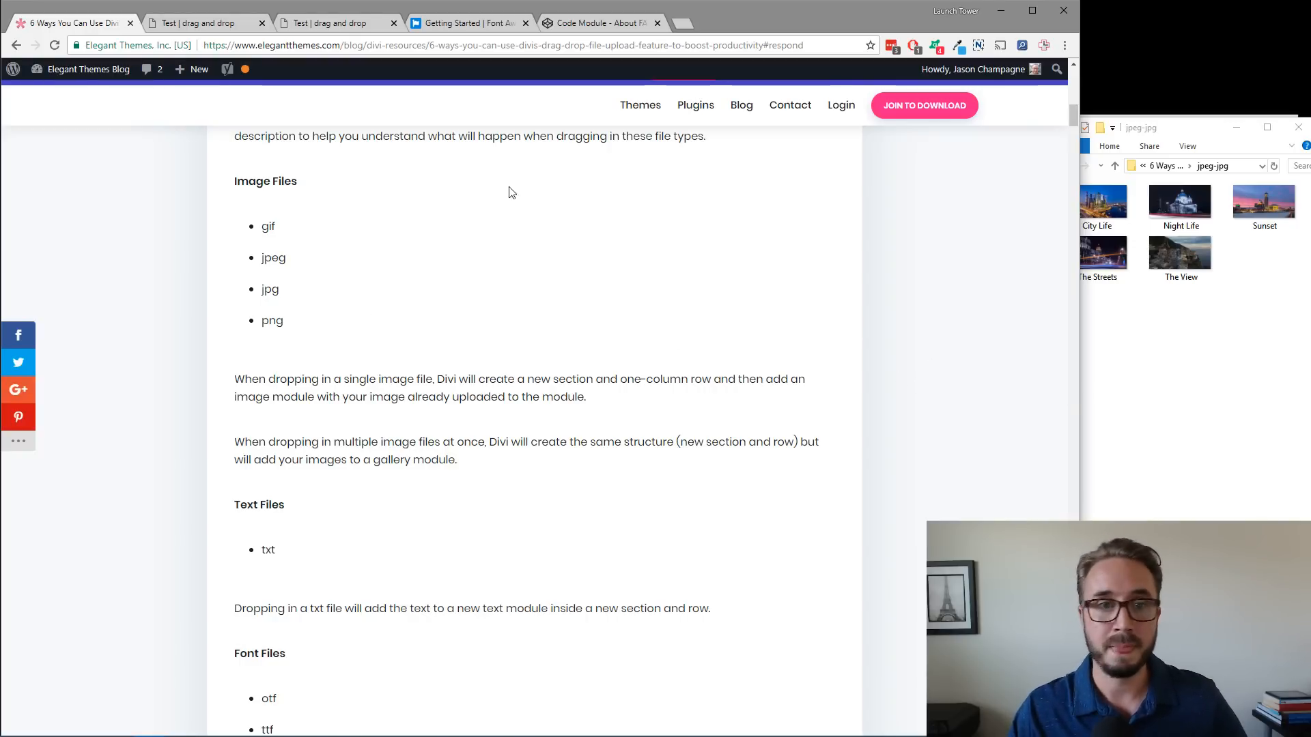
Upload the City Life image from the jpeg-jpg folder into the Test page builder and accept the new image module's settings.
left_click(217, 28)
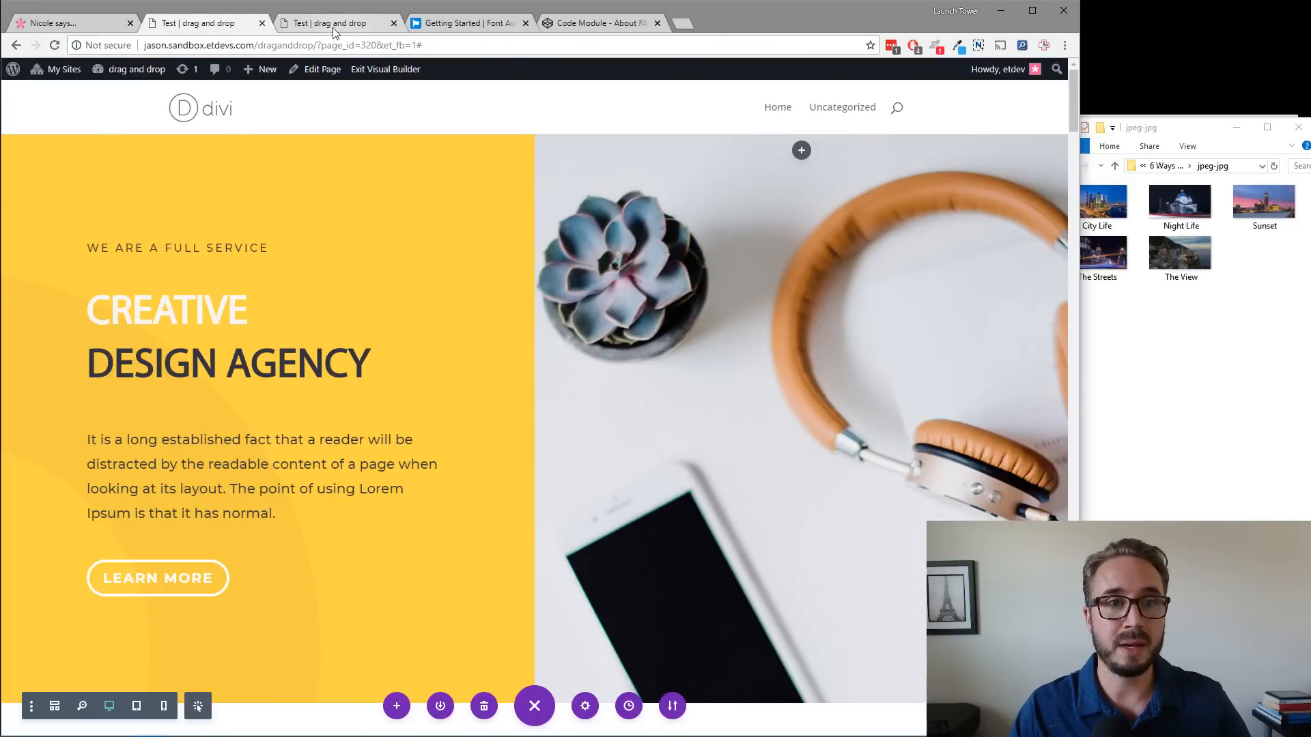
left_click(1117, 399)
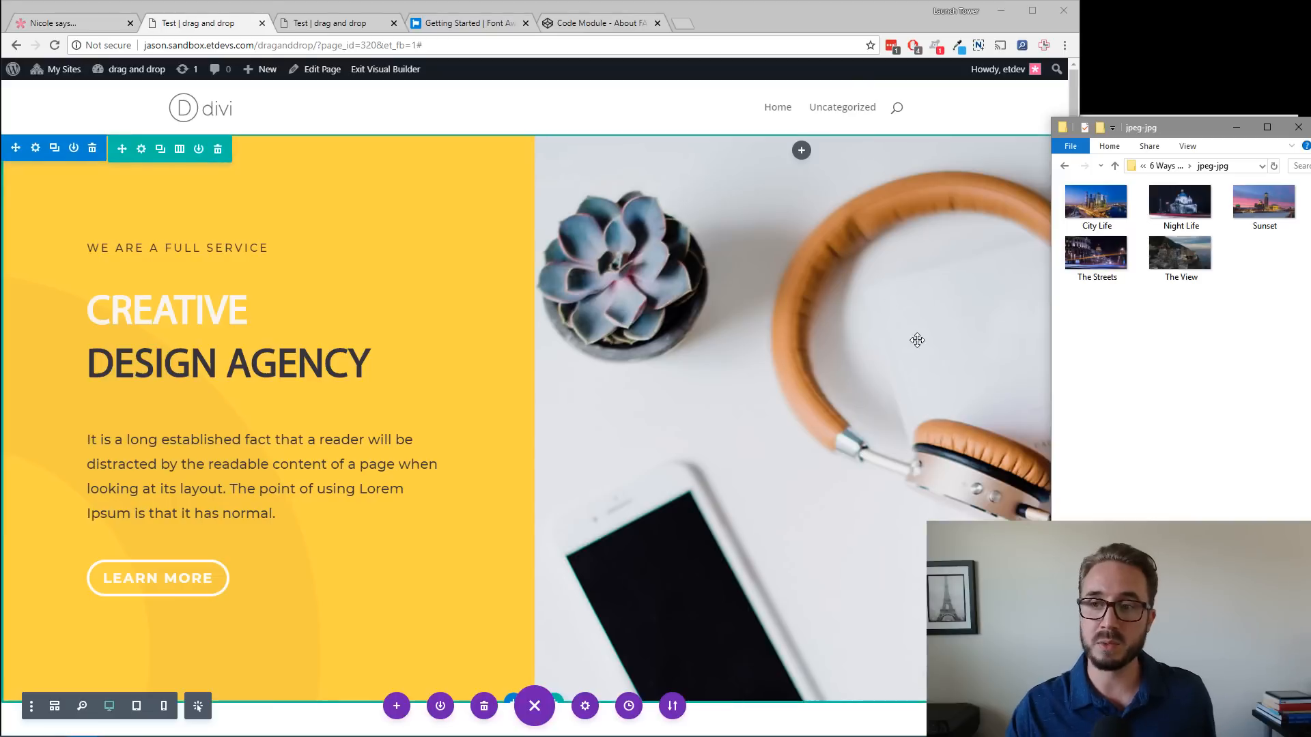
left_click(1102, 206)
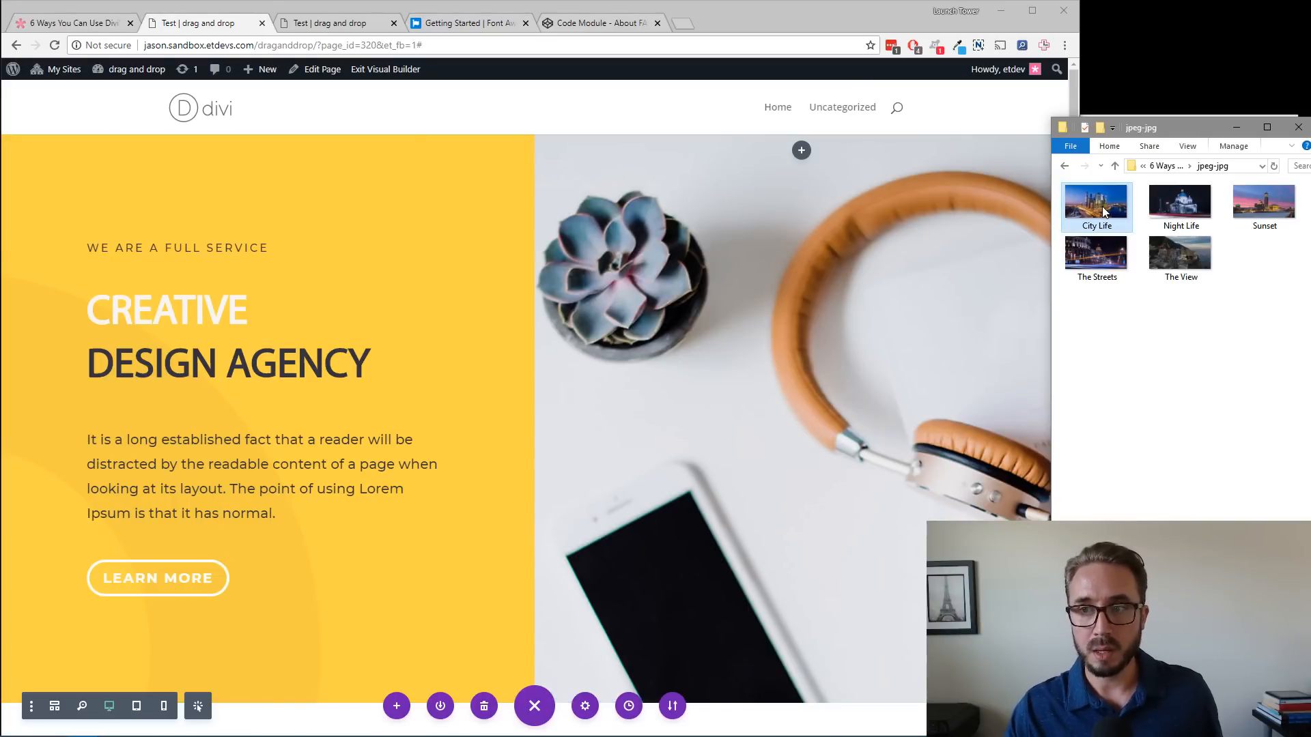
left_click_drag(1102, 207, 764, 440)
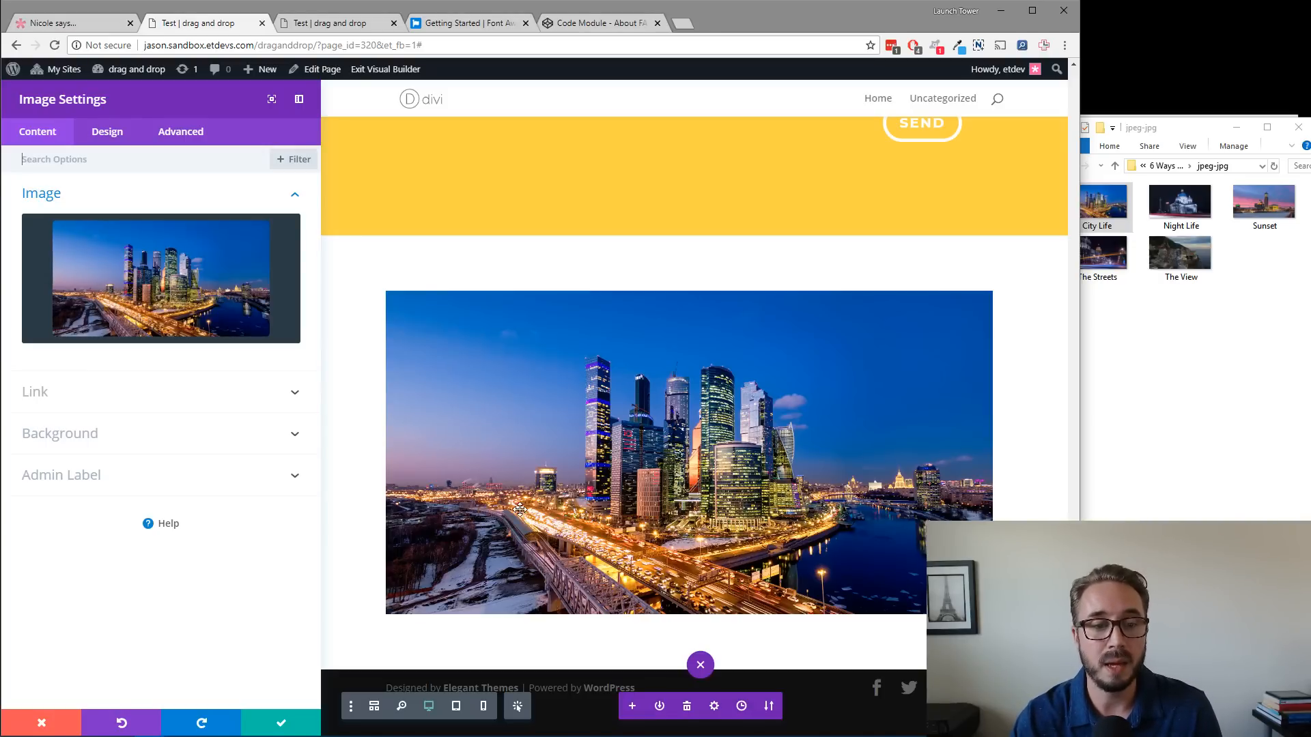
left_click(283, 724)
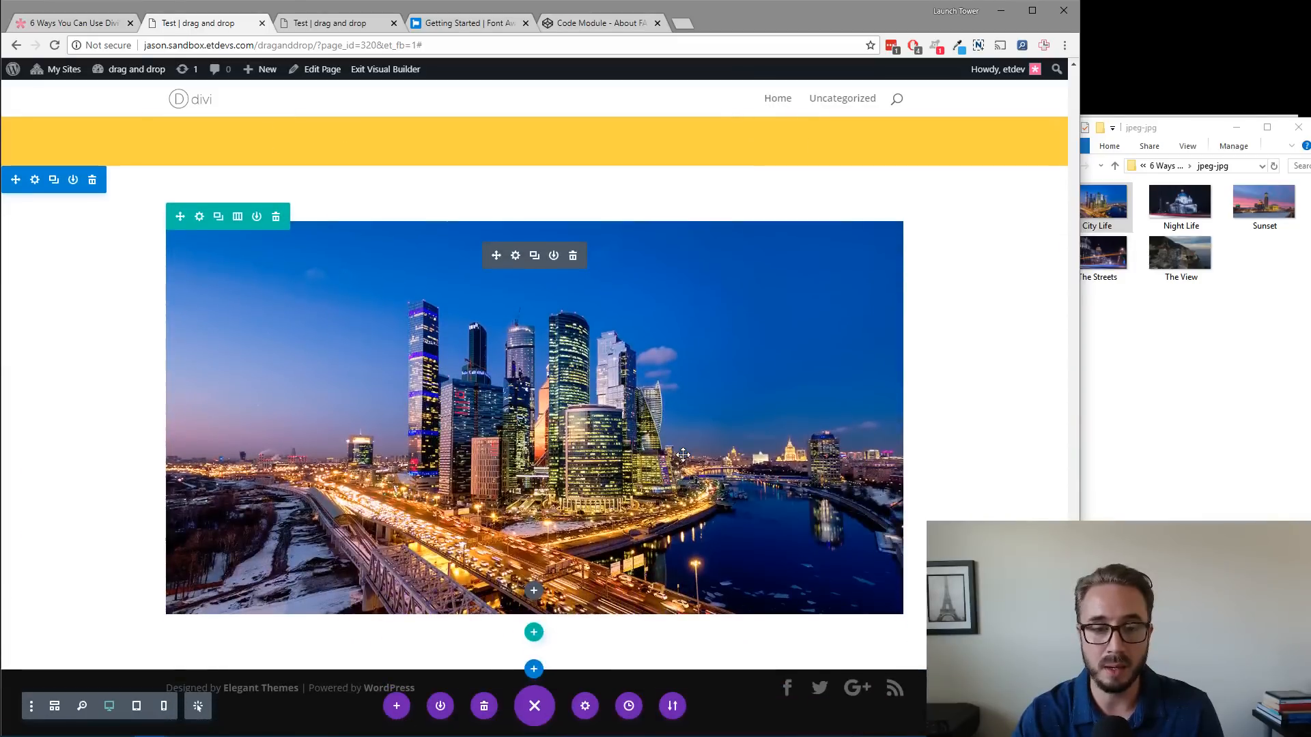
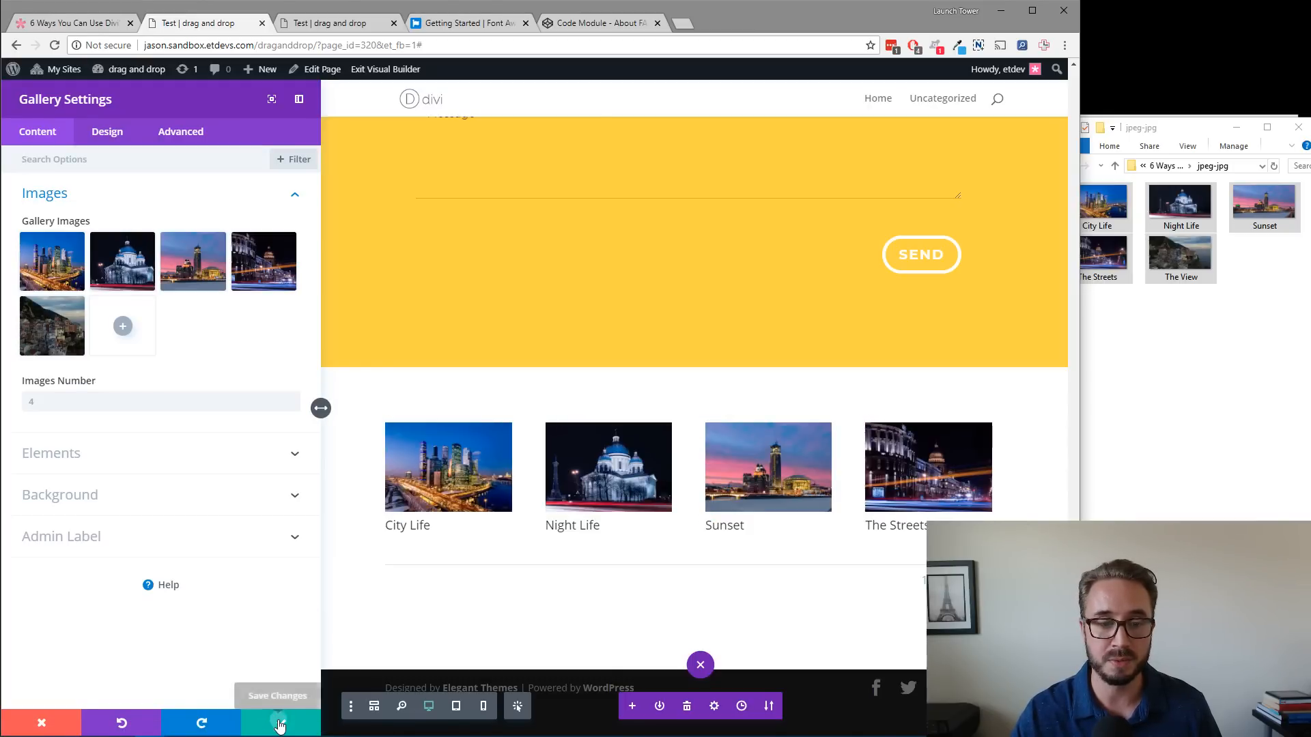
Save the gallery module's settings and preview the Night Life image in the lightbox.
left_click(280, 725)
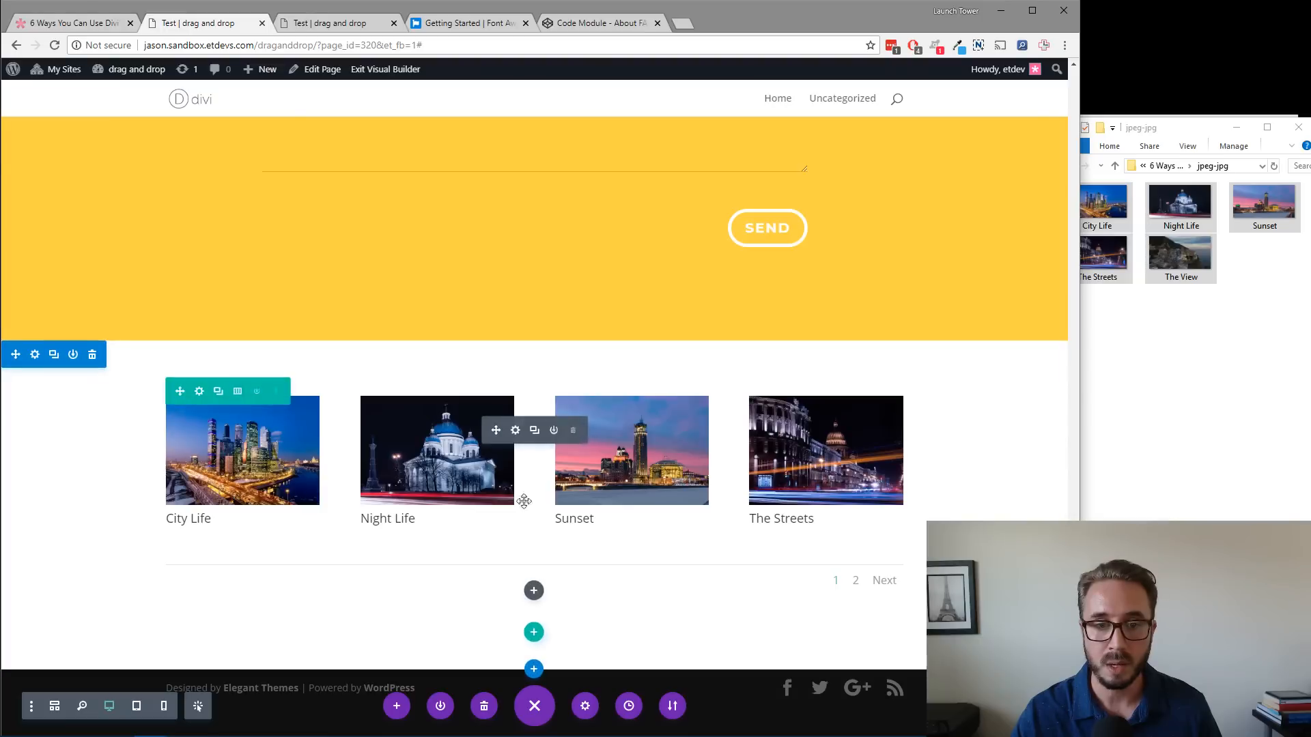
left_click(438, 451)
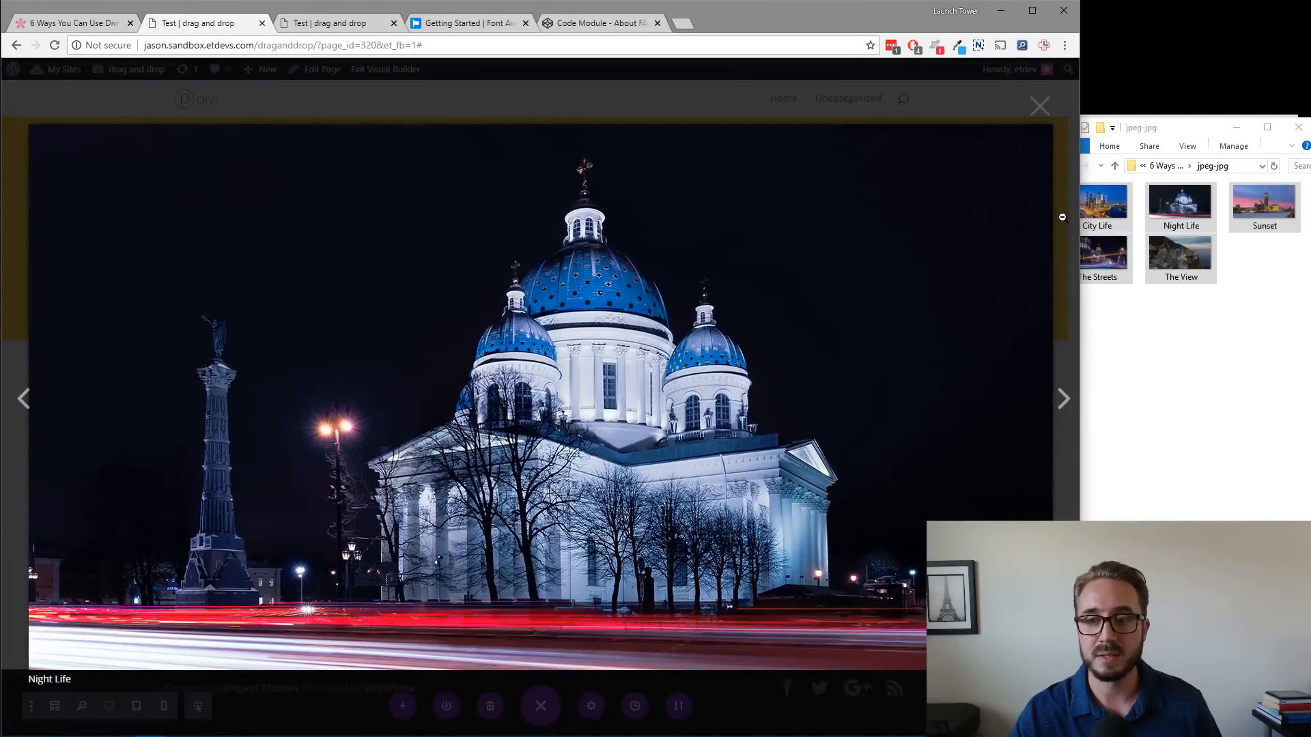
left_click(1049, 116)
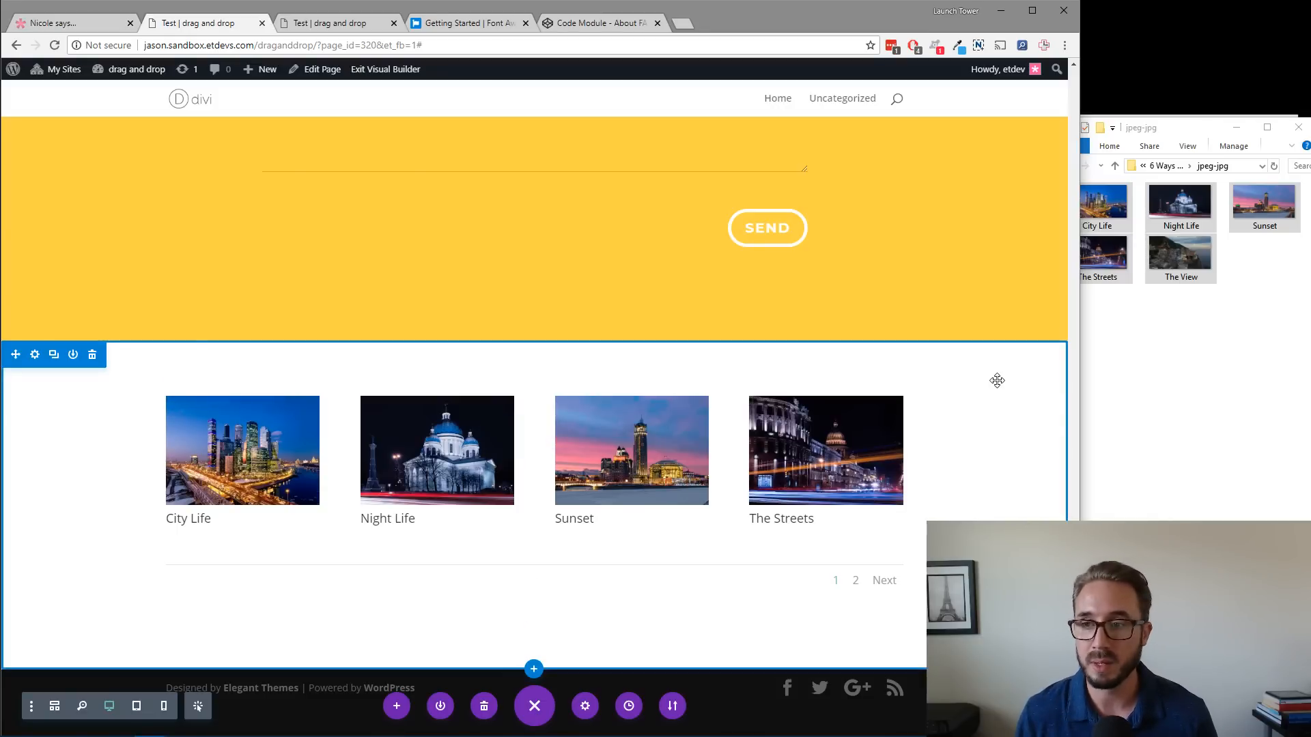
Deselect the gallery images in the file explorer and open the mp3 folder of sample audio files.
left_click(1237, 334)
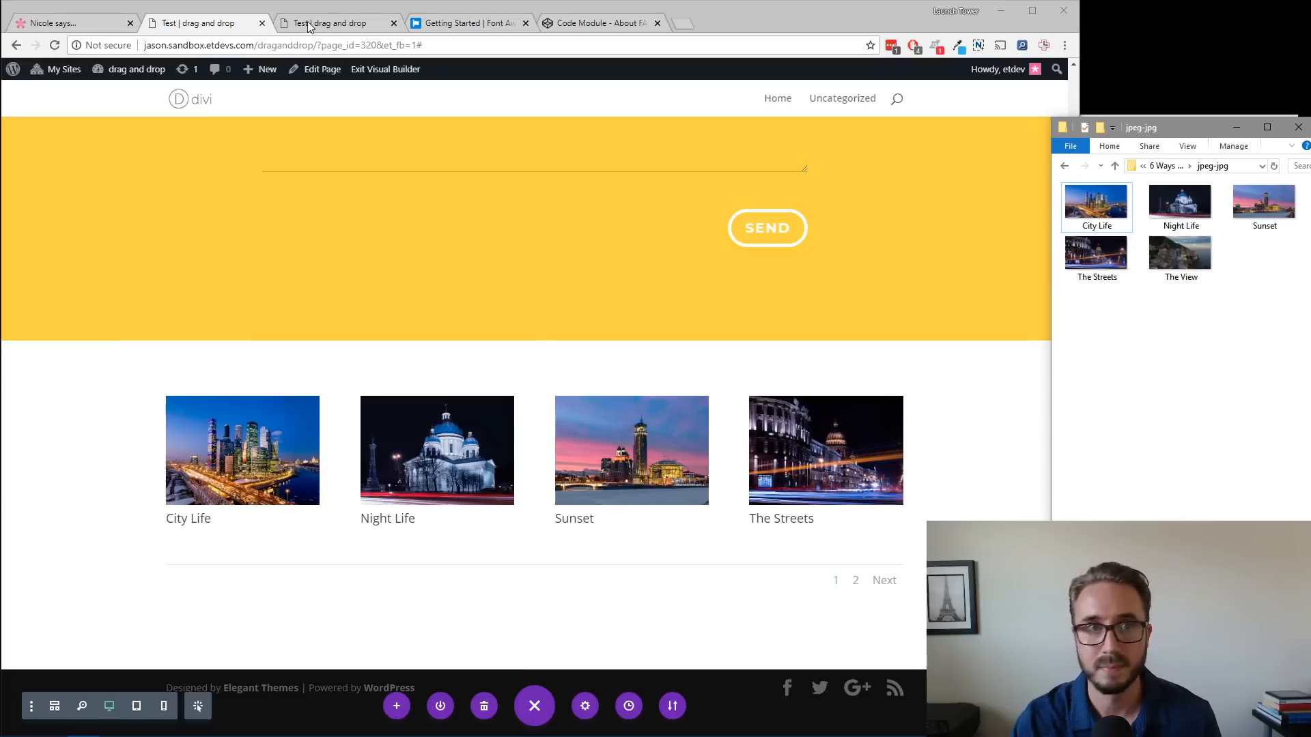
left_click(208, 26)
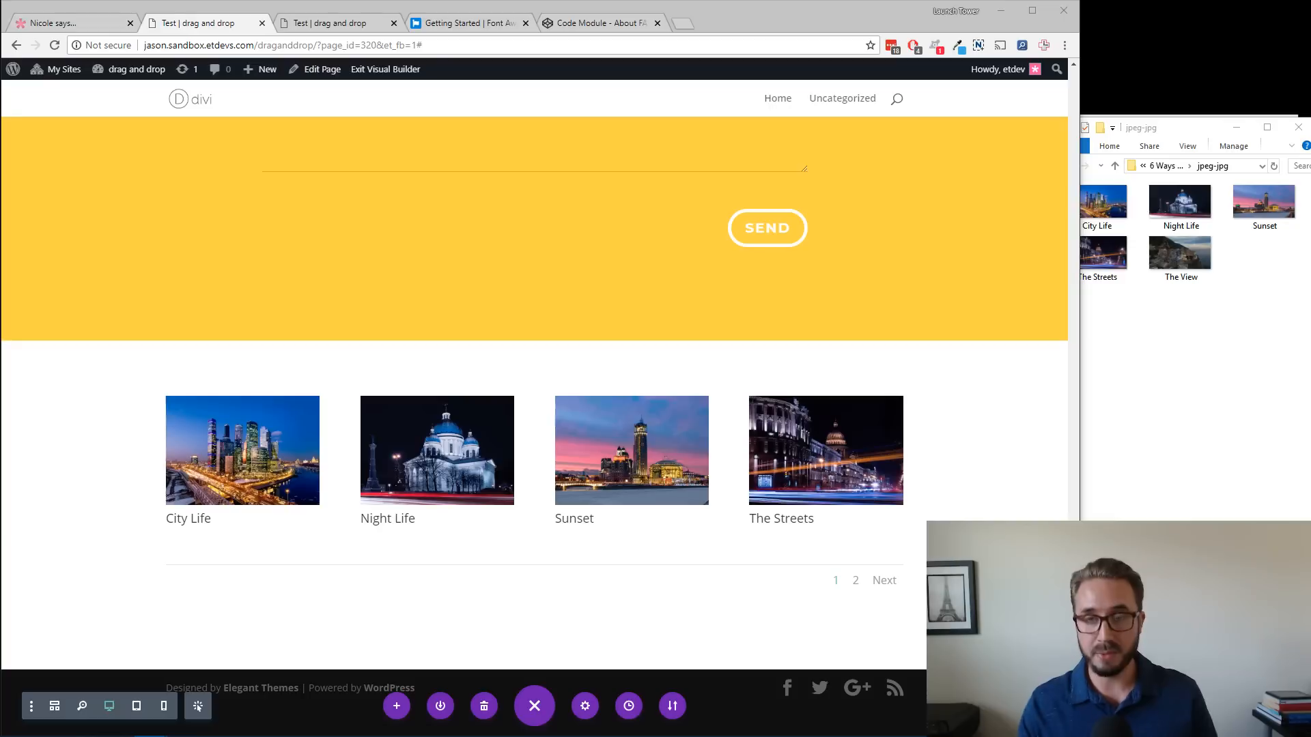
left_click(1237, 430)
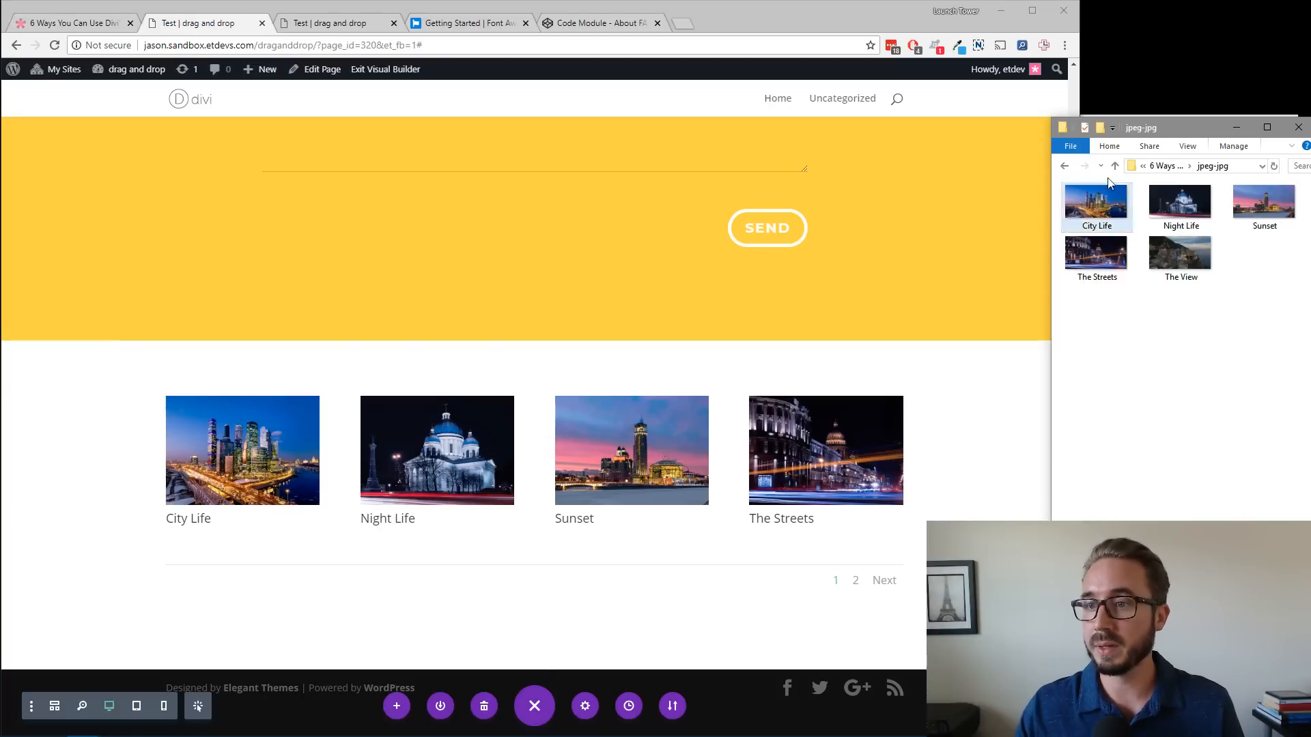
left_click(1067, 166)
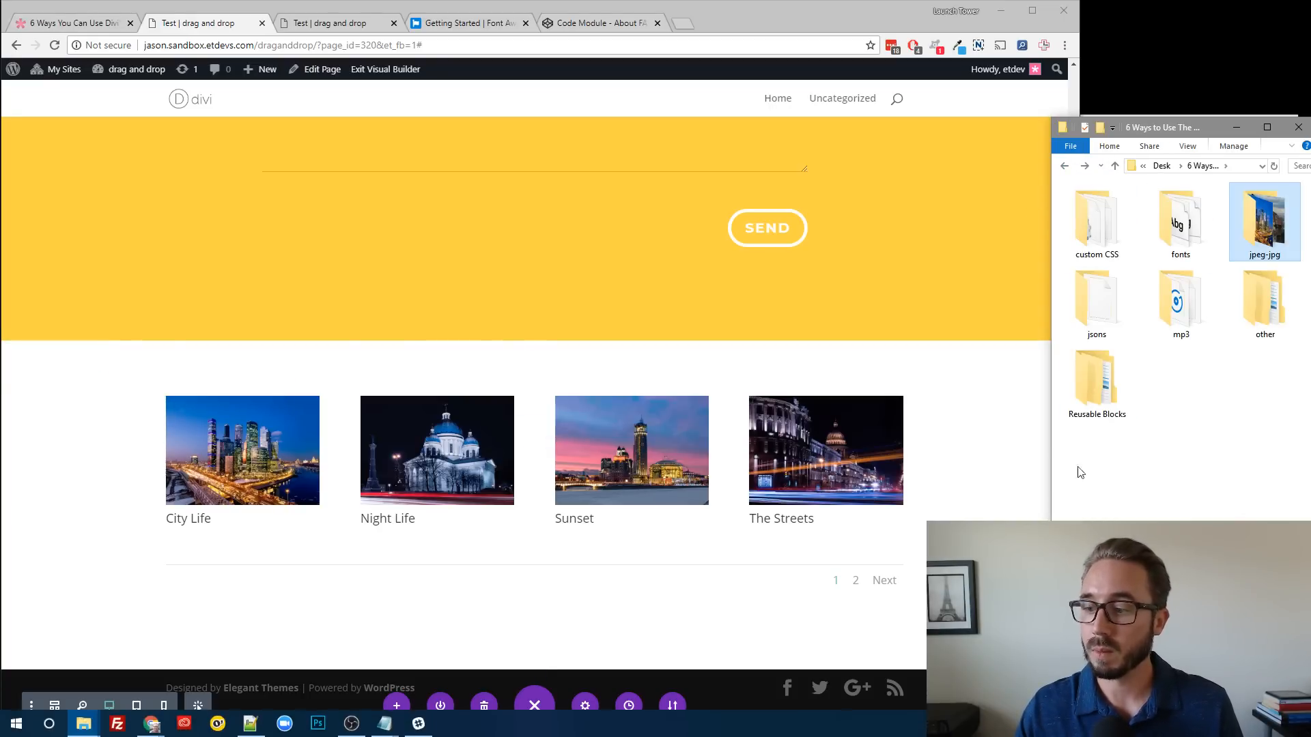
double_click(1180, 300)
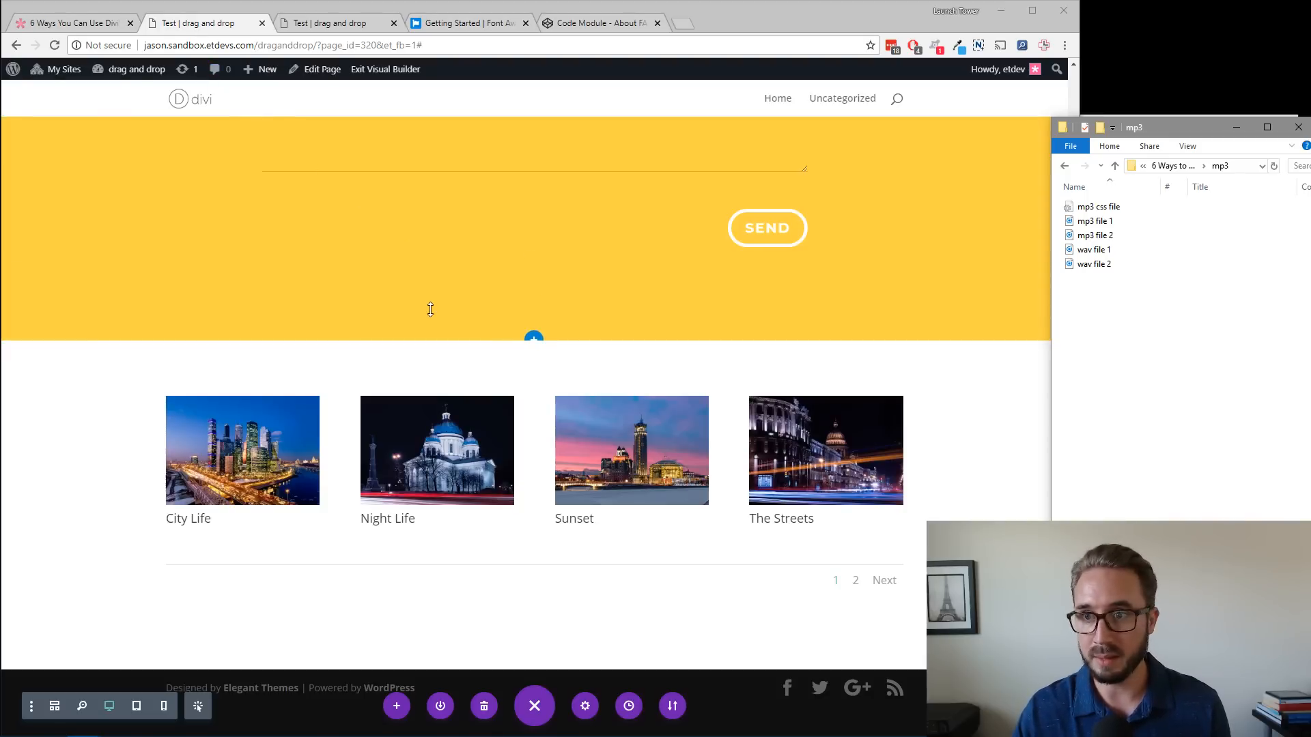
scroll(94, 417, "up", 1)
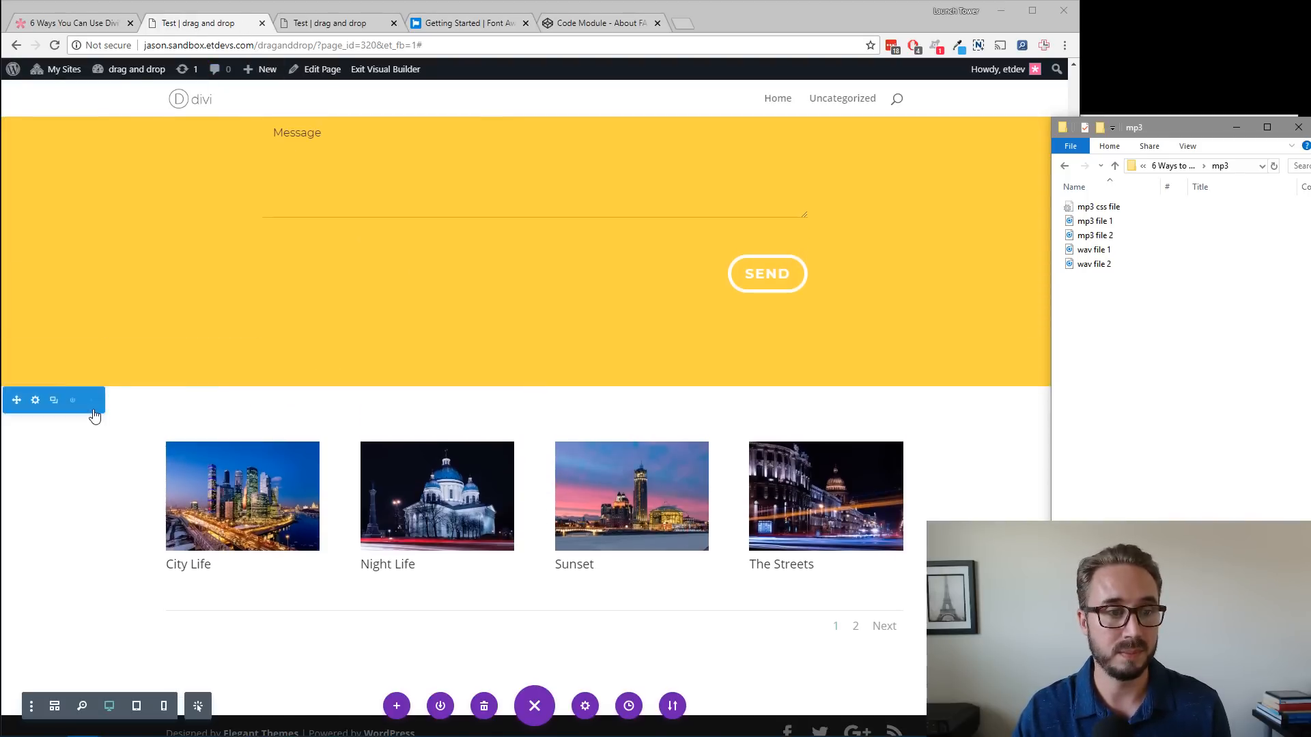
Delete the image gallery section below the contact form and close the section settings.
double_click(91, 401)
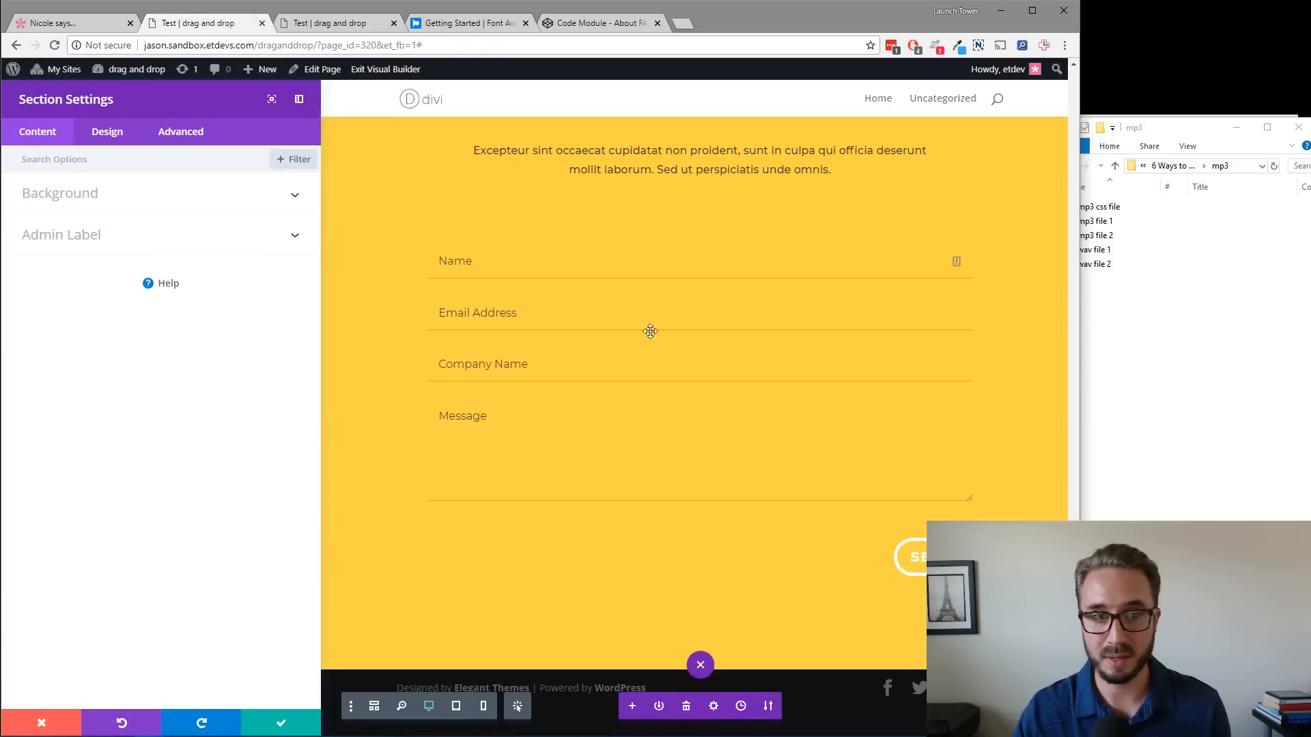
left_click(289, 724)
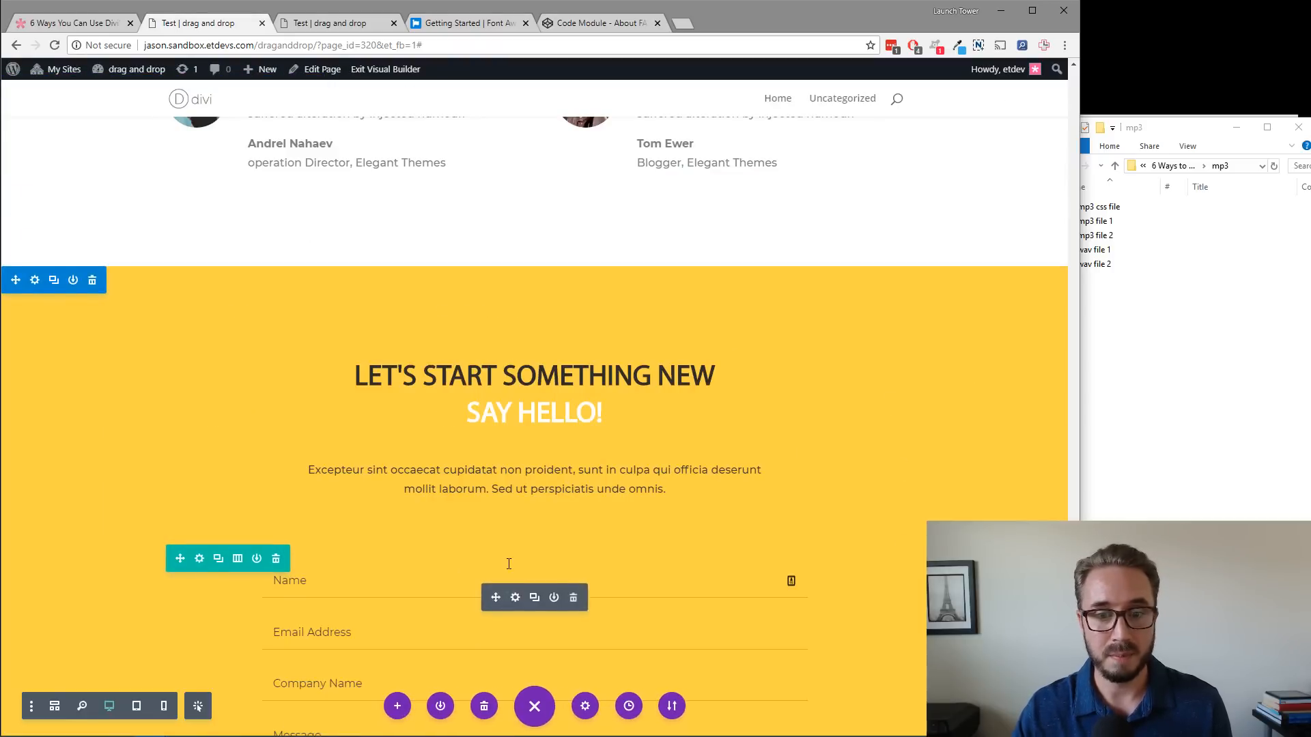
scroll(509, 563, "down", 5)
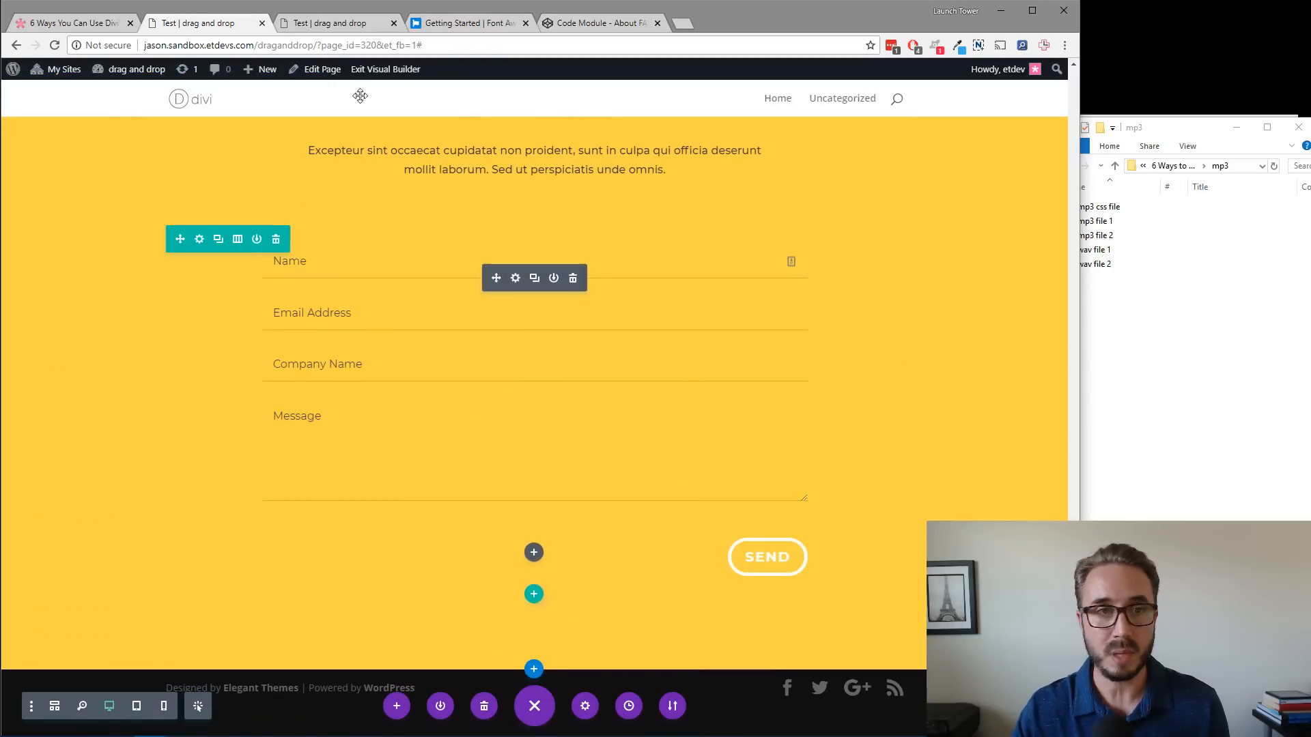
Upload mp3 file 1 into the Test page builder, check the new audio module's audio URL and text fields, and accept its settings.
left_click(1202, 396)
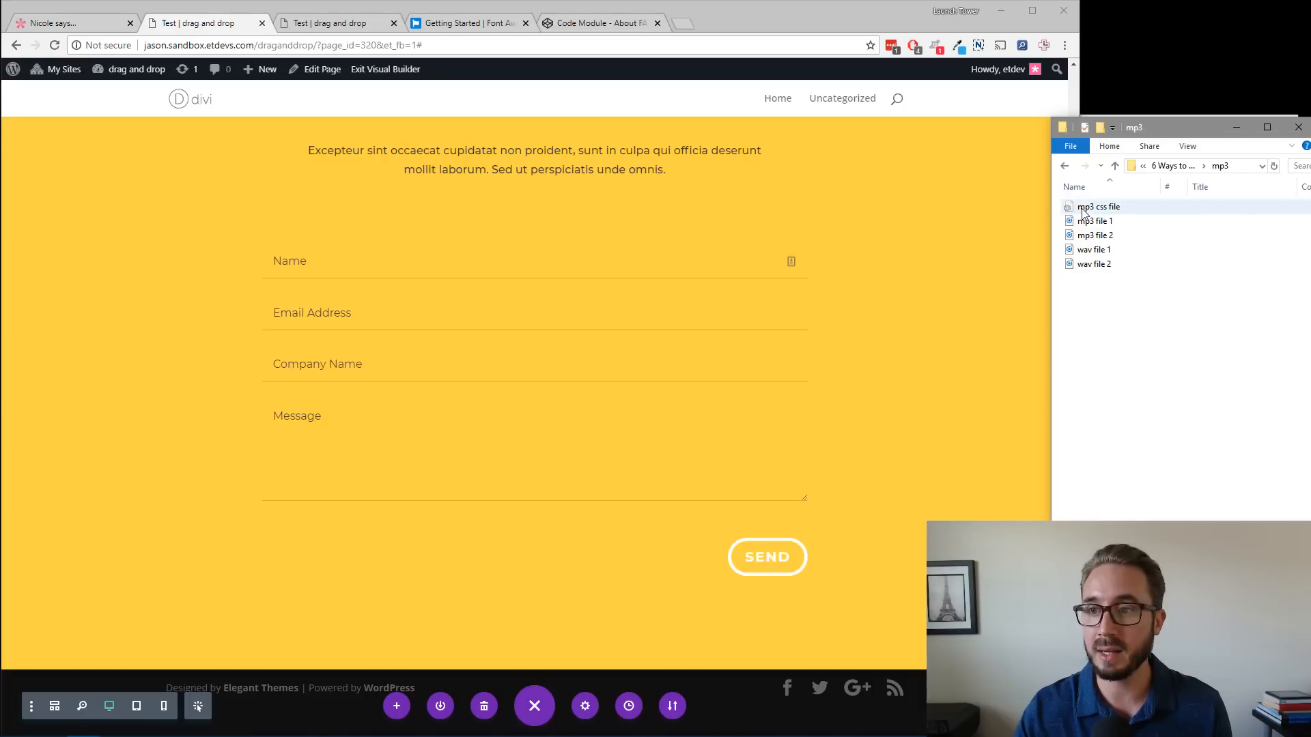
left_click_drag(1101, 227, 582, 476)
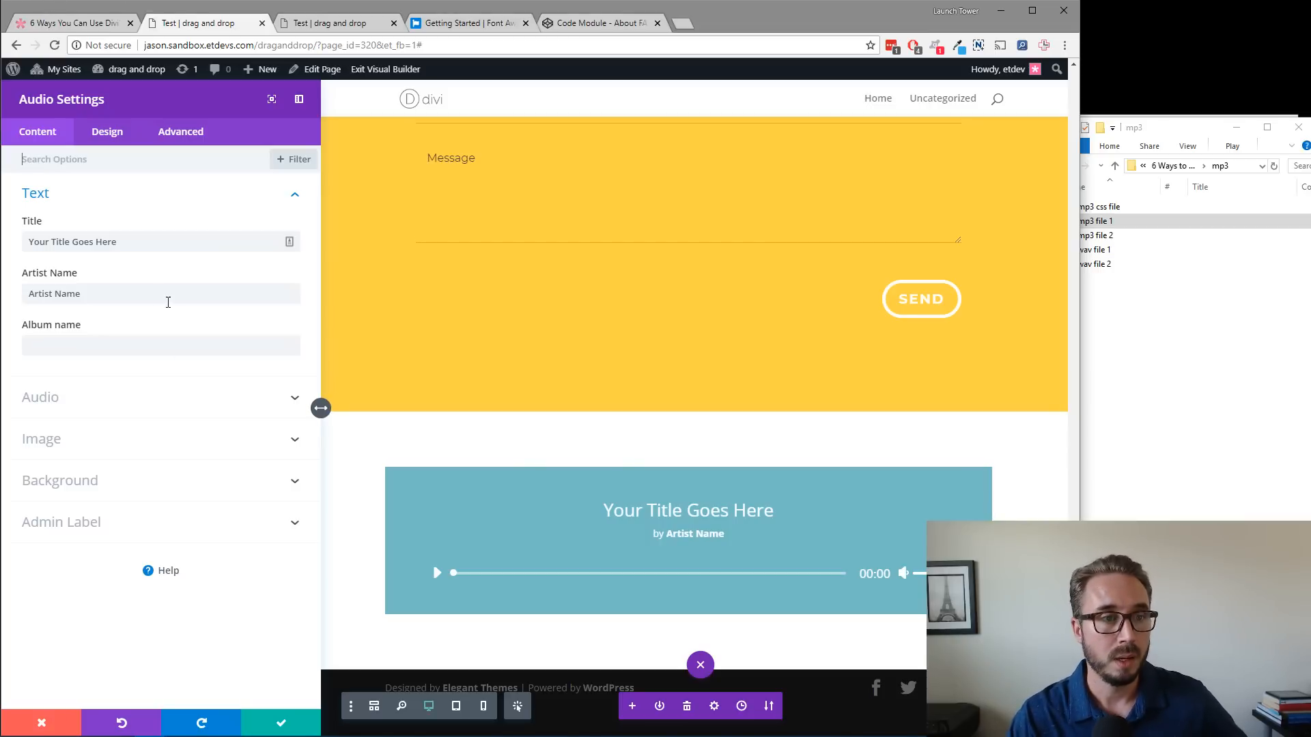
left_click(112, 401)
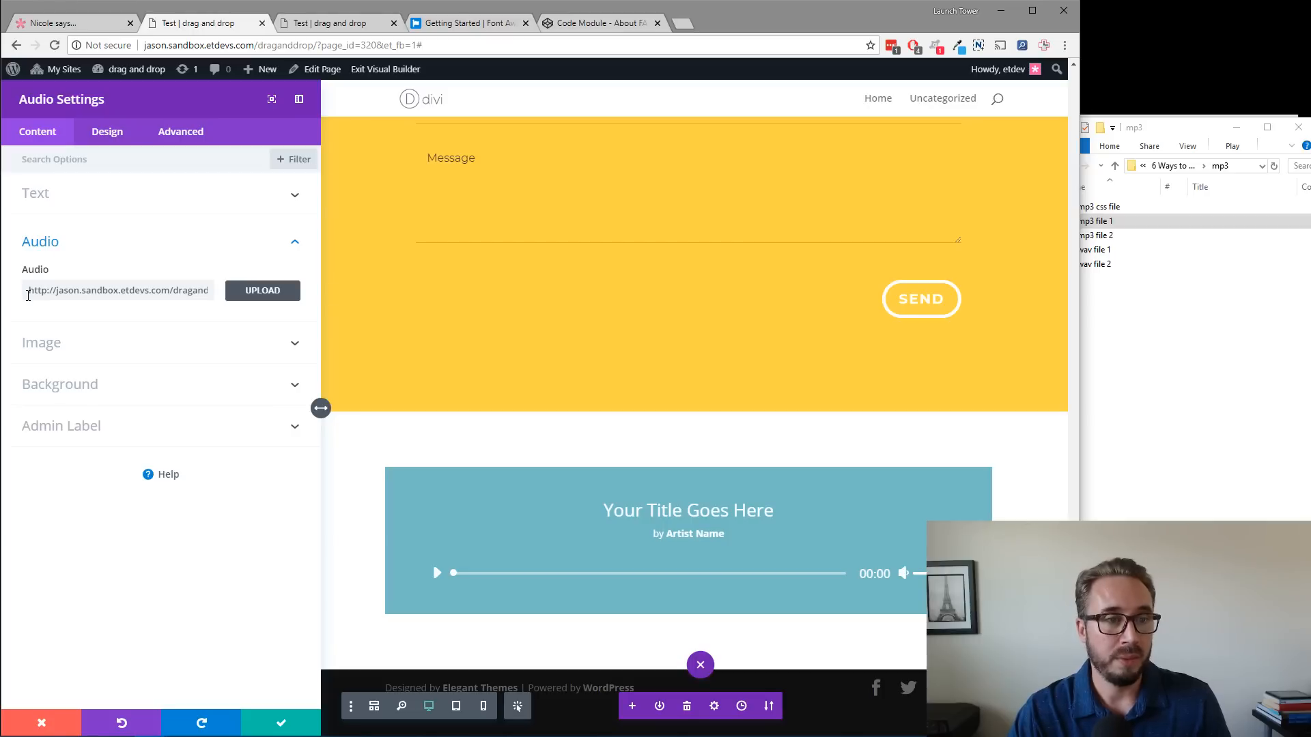
left_click_drag(29, 295, 210, 286)
left_click(221, 246)
left_click(175, 245)
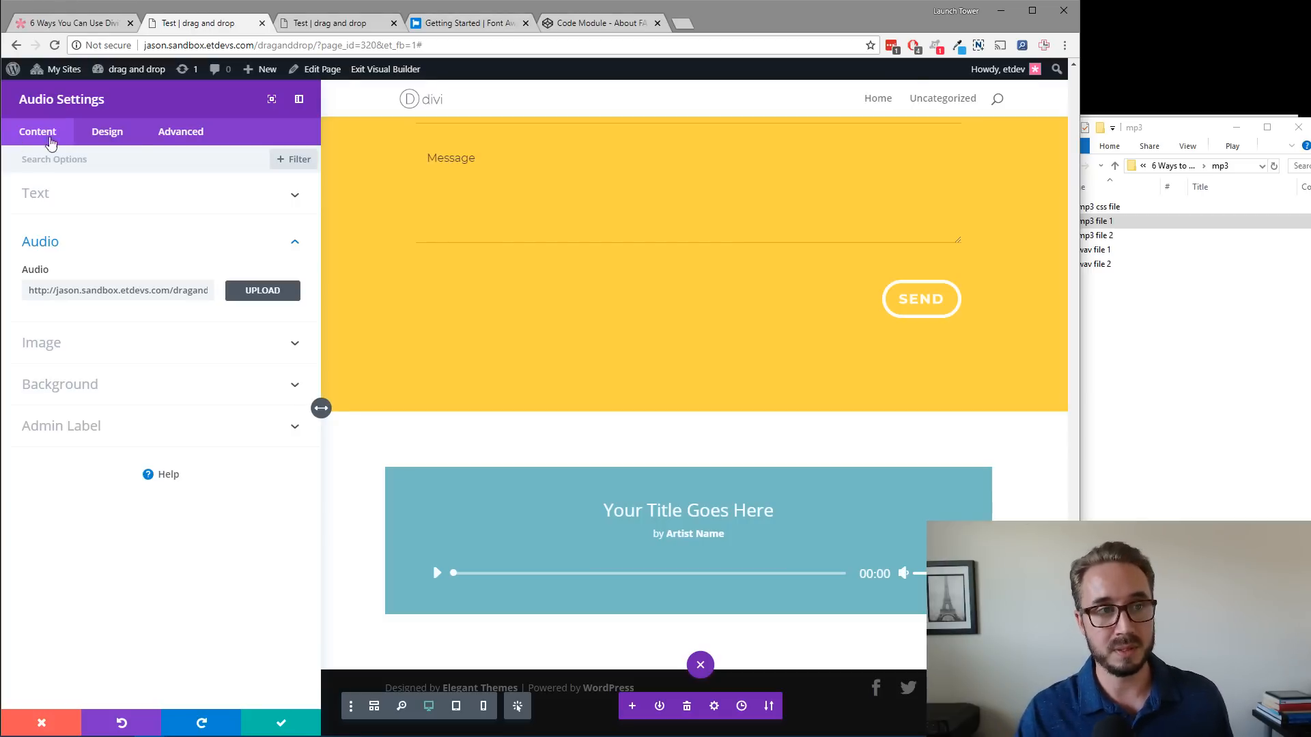
left_click(106, 196)
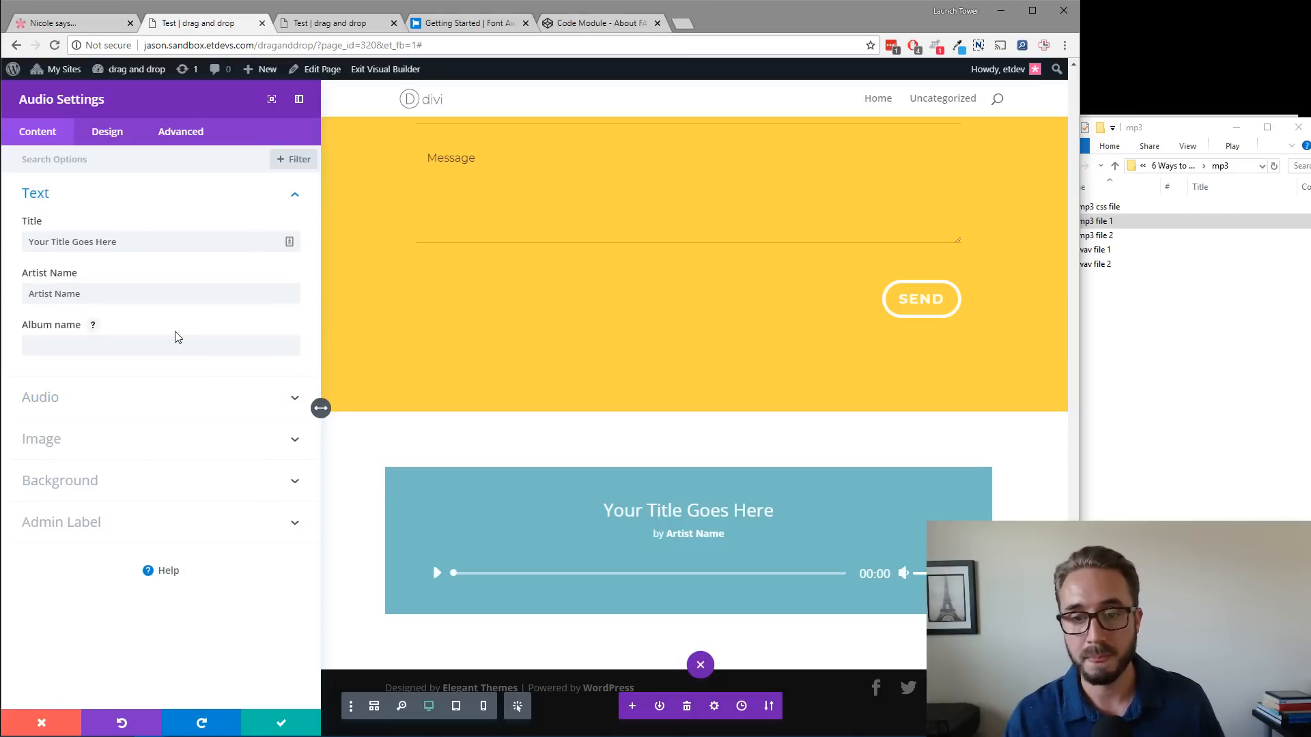
left_click(273, 718)
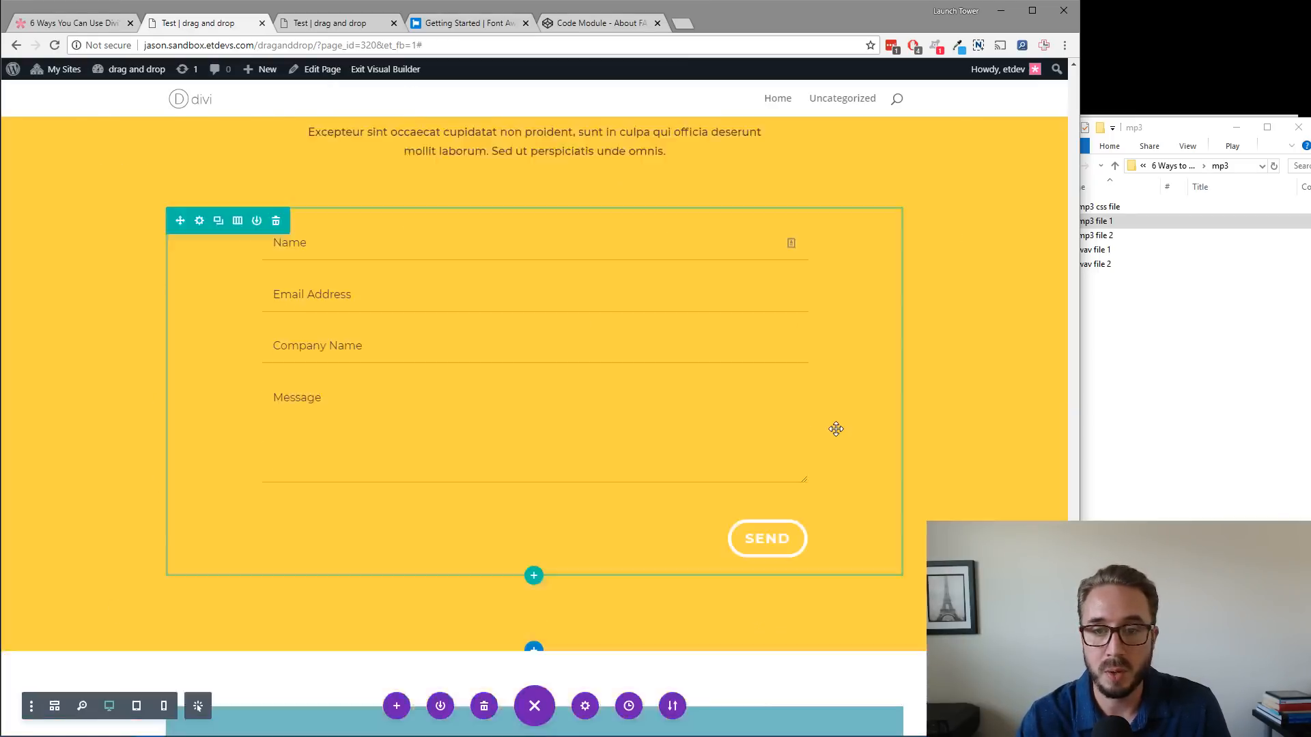
Upload mp3 file 2, wav file 1 and wav file 2 together into the page, close the audio settings and review the new modules.
scroll(837, 429, "down", 4)
left_click(1122, 347)
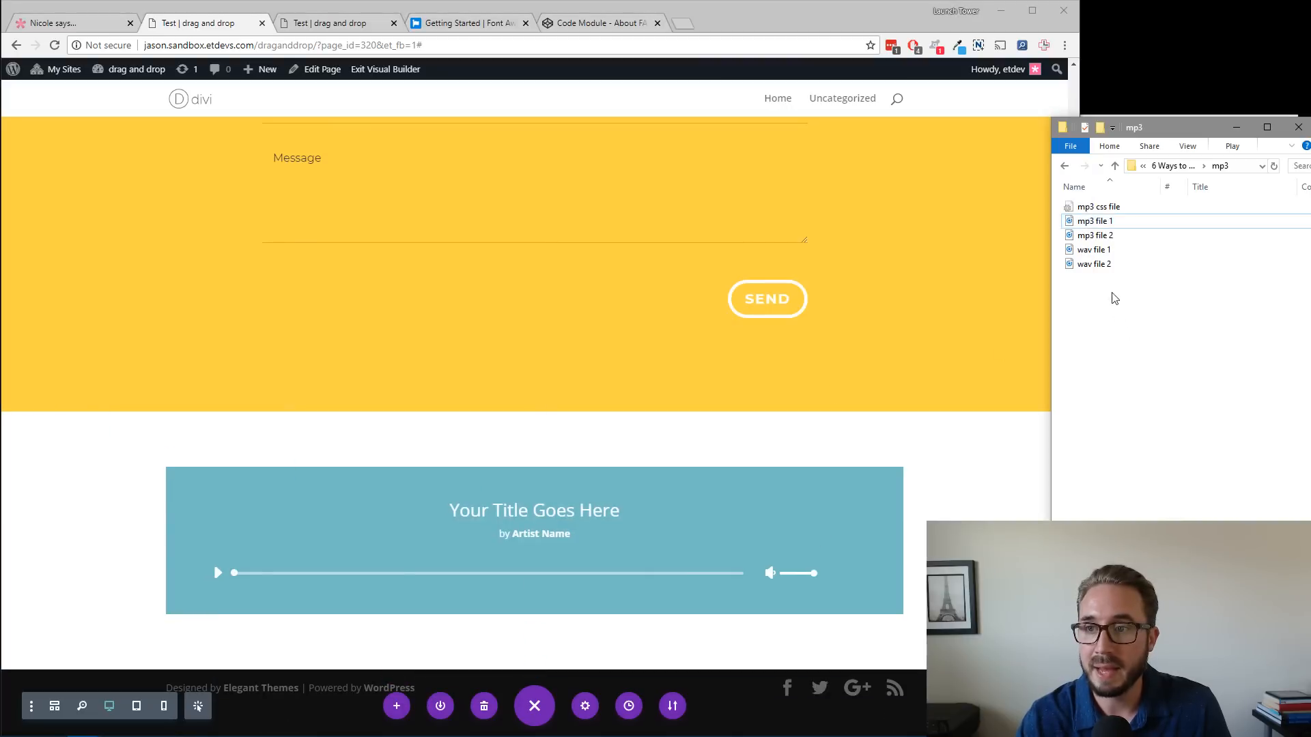
left_click_drag(1099, 286, 839, 546)
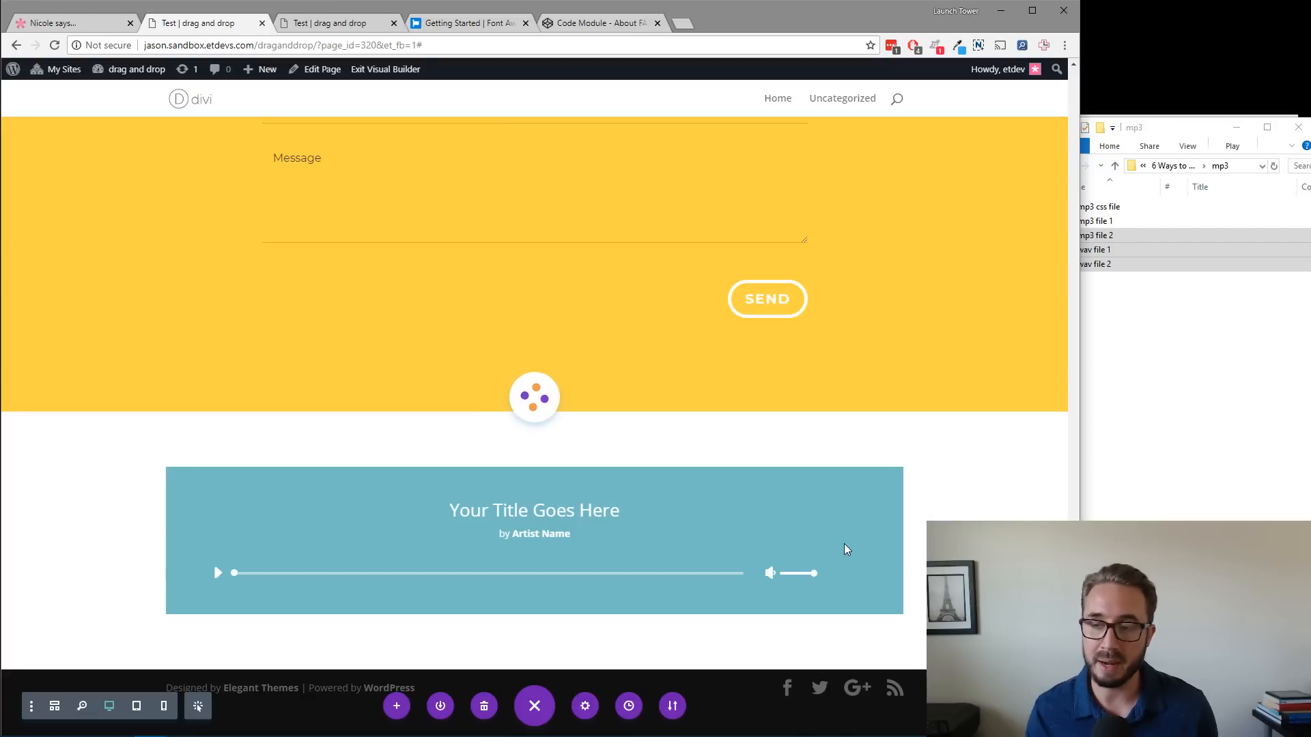
left_click(1158, 342)
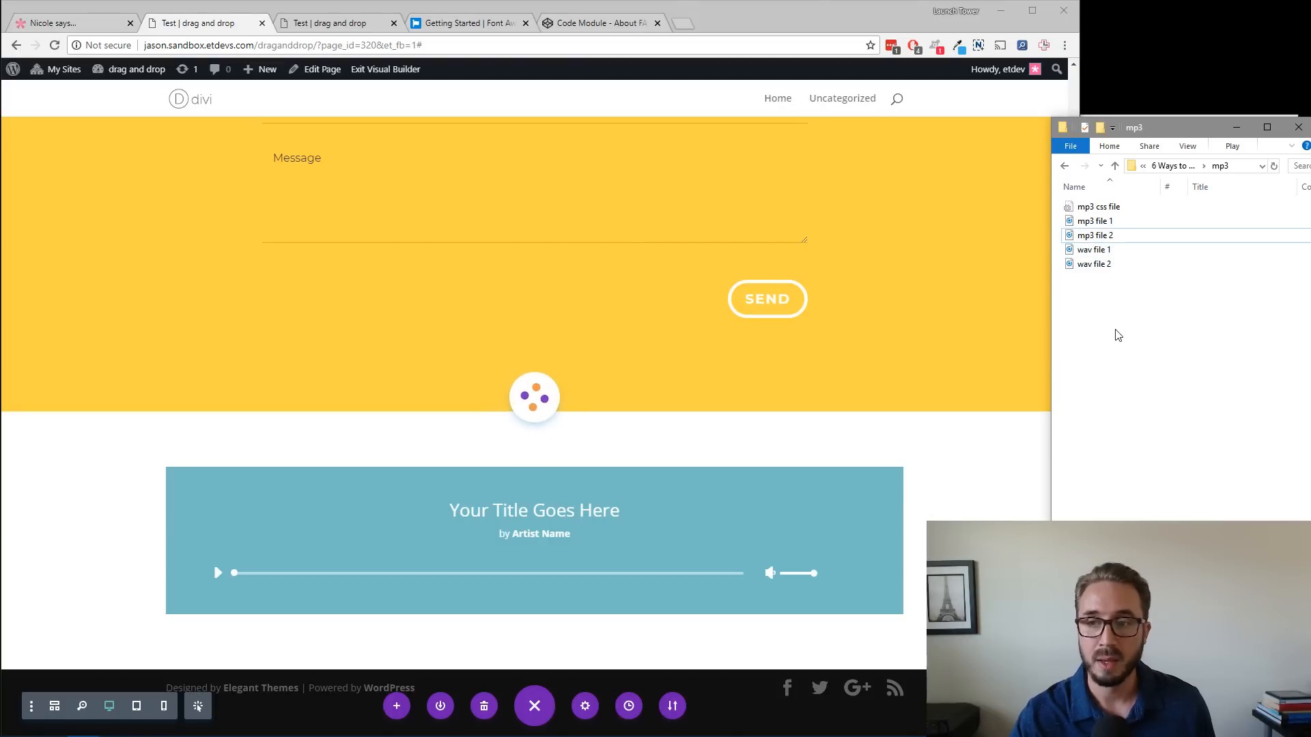
left_click(876, 22)
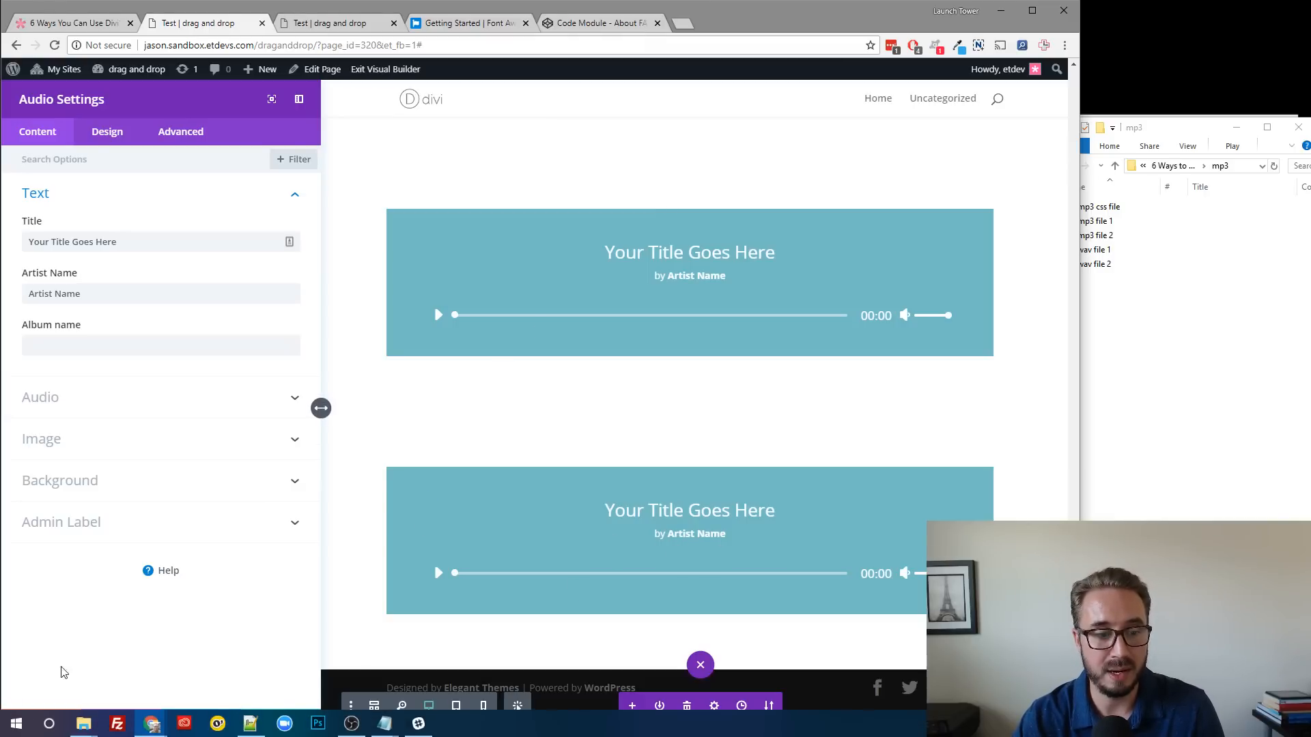
left_click(46, 721)
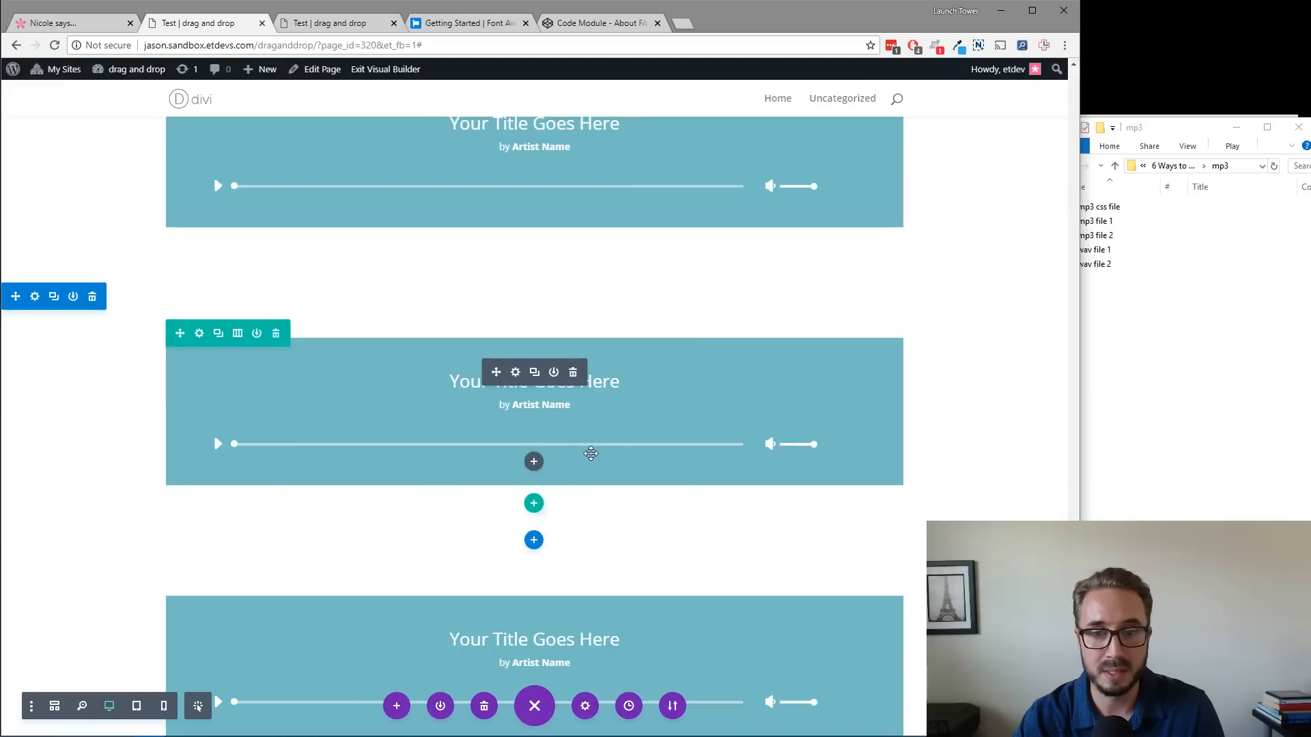
scroll(589, 449, "up", 5)
scroll(592, 452, "up", 3)
scroll(592, 452, "down", 5)
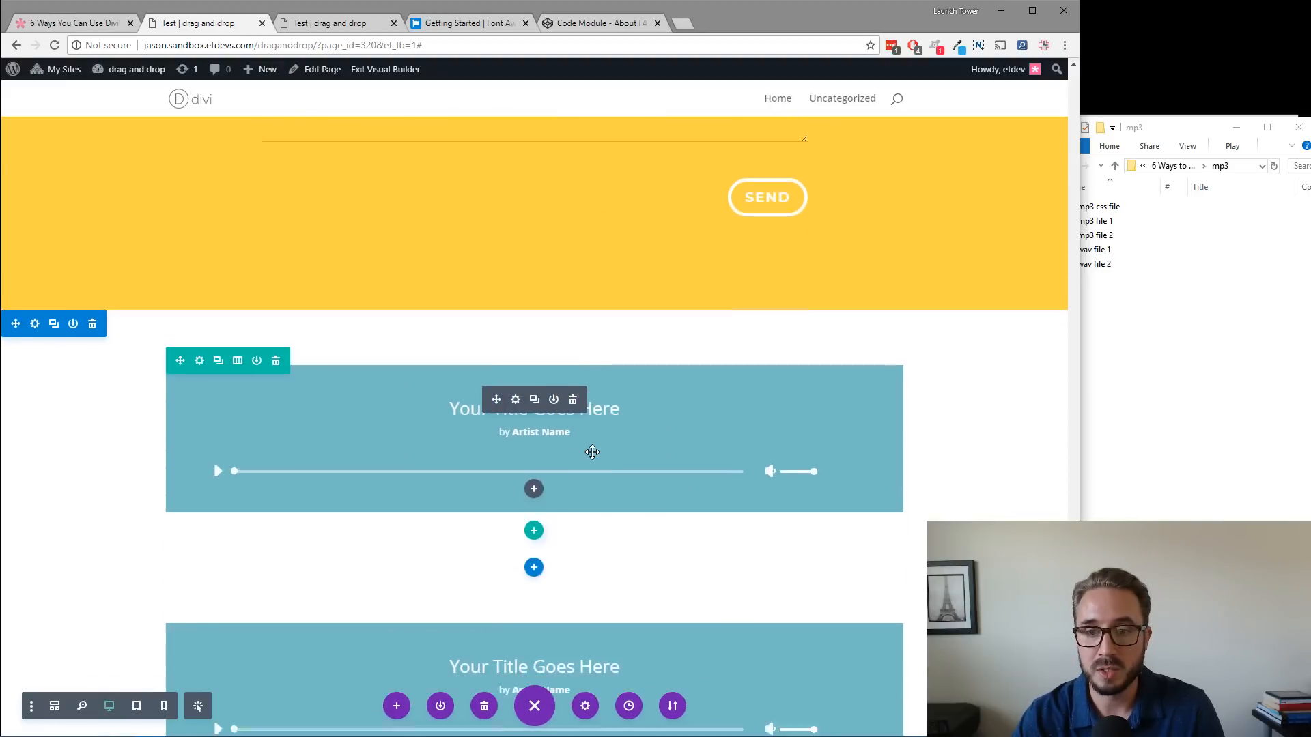
scroll(592, 452, "up", 1)
Open mp3 css file in Notepad++ to examine its audio module styles, and return to the page and the mp3 folder.
left_click(1194, 333)
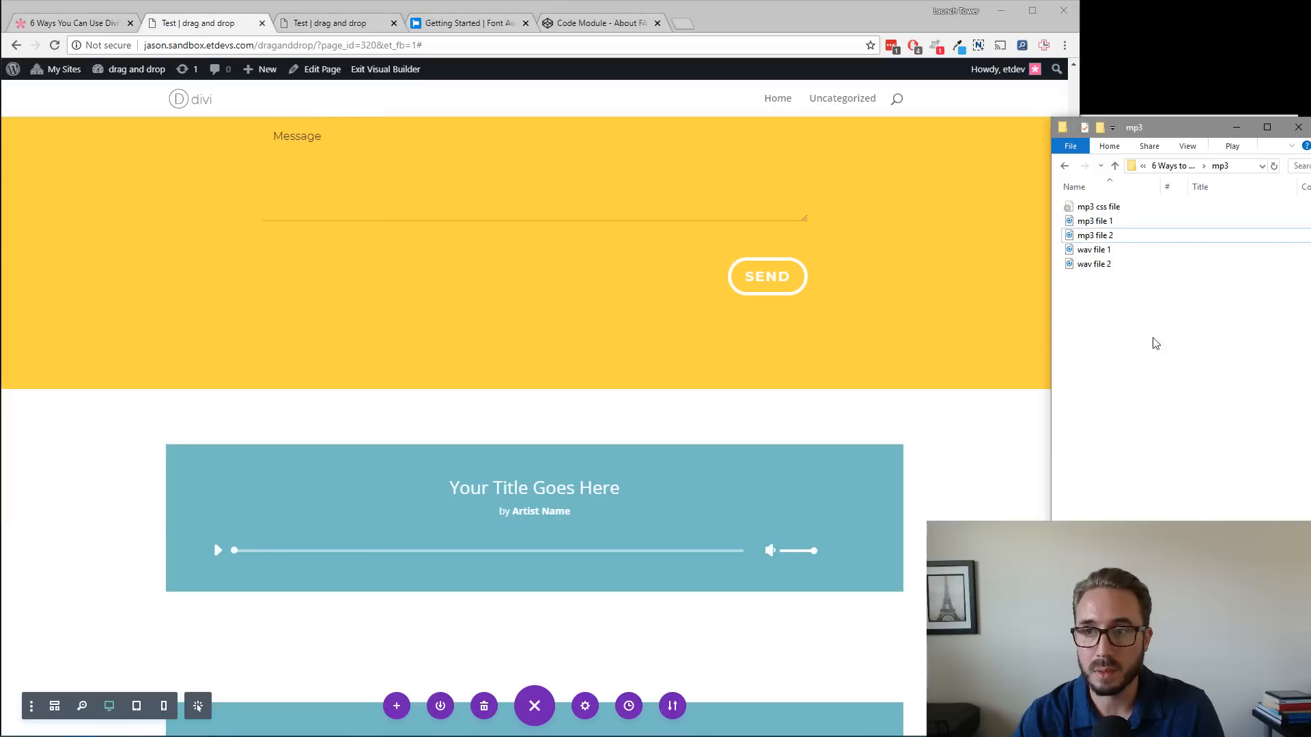
right_click(1094, 213)
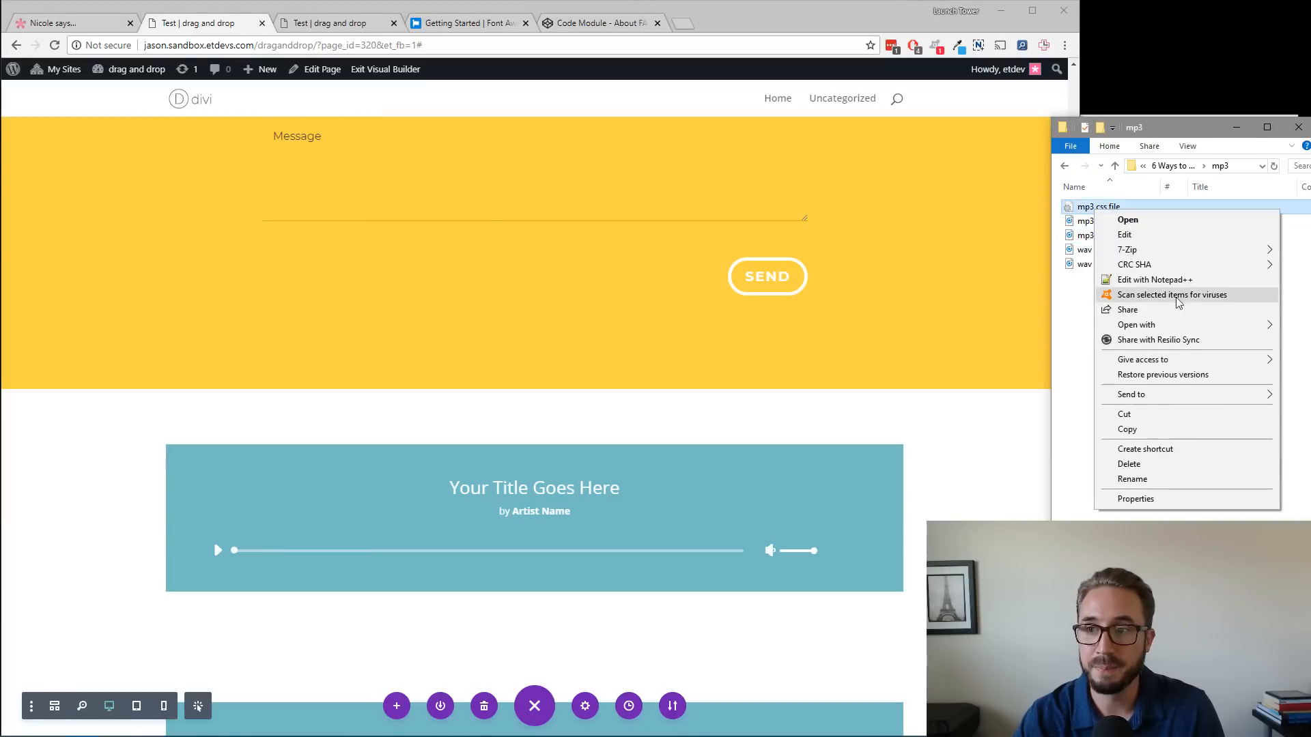
left_click(1161, 283)
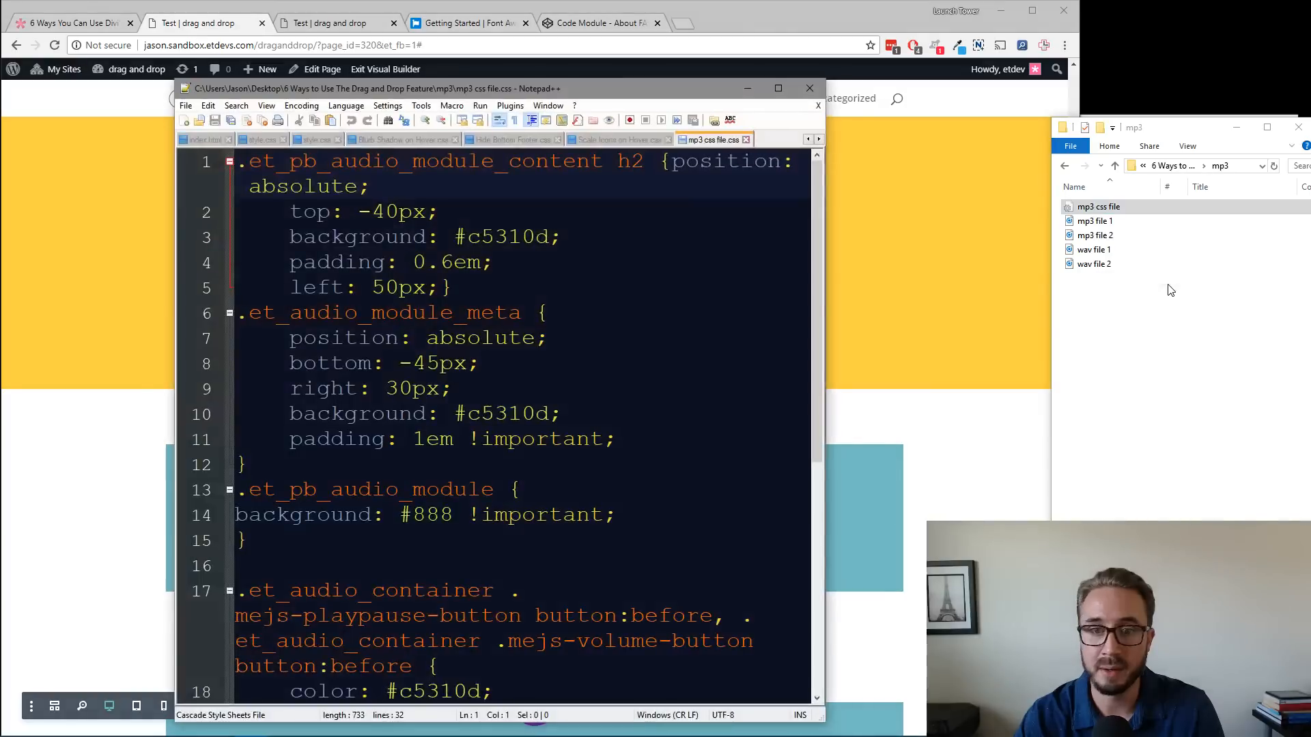
scroll(596, 357, "down", 4)
scroll(596, 357, "up", 6)
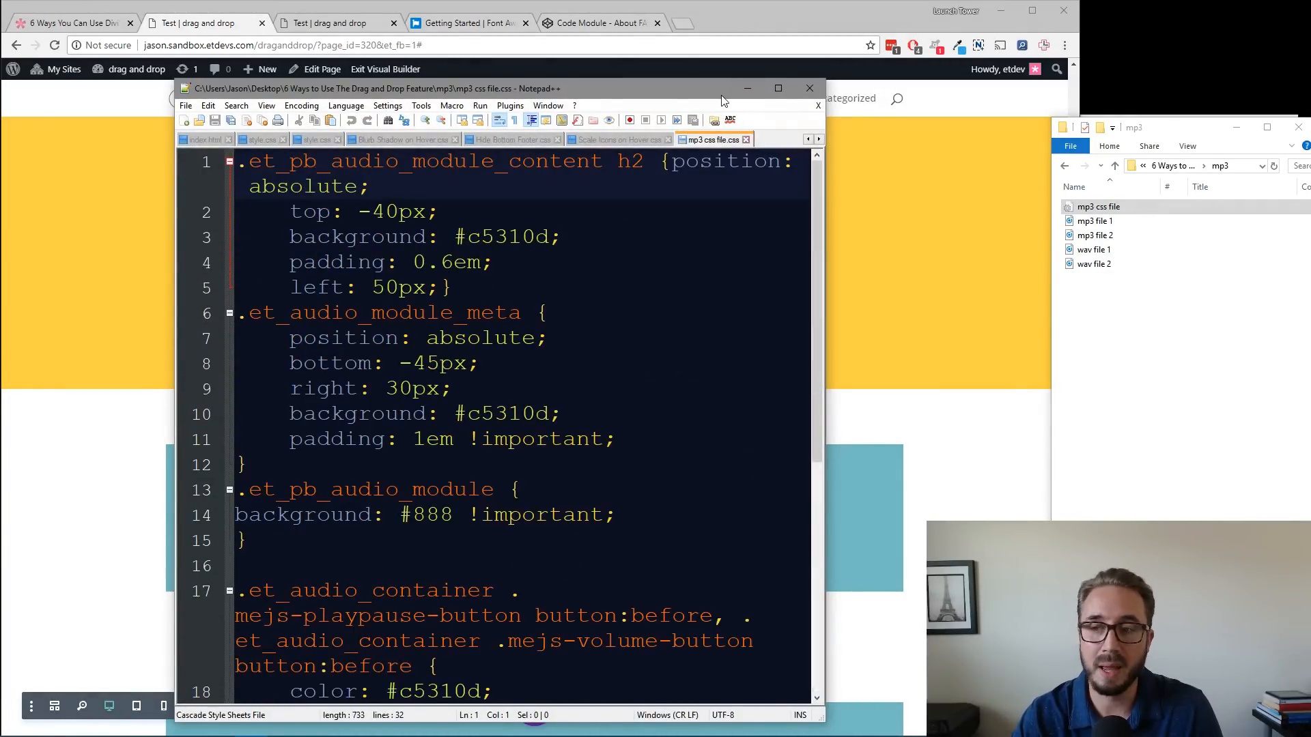
left_click(758, 15)
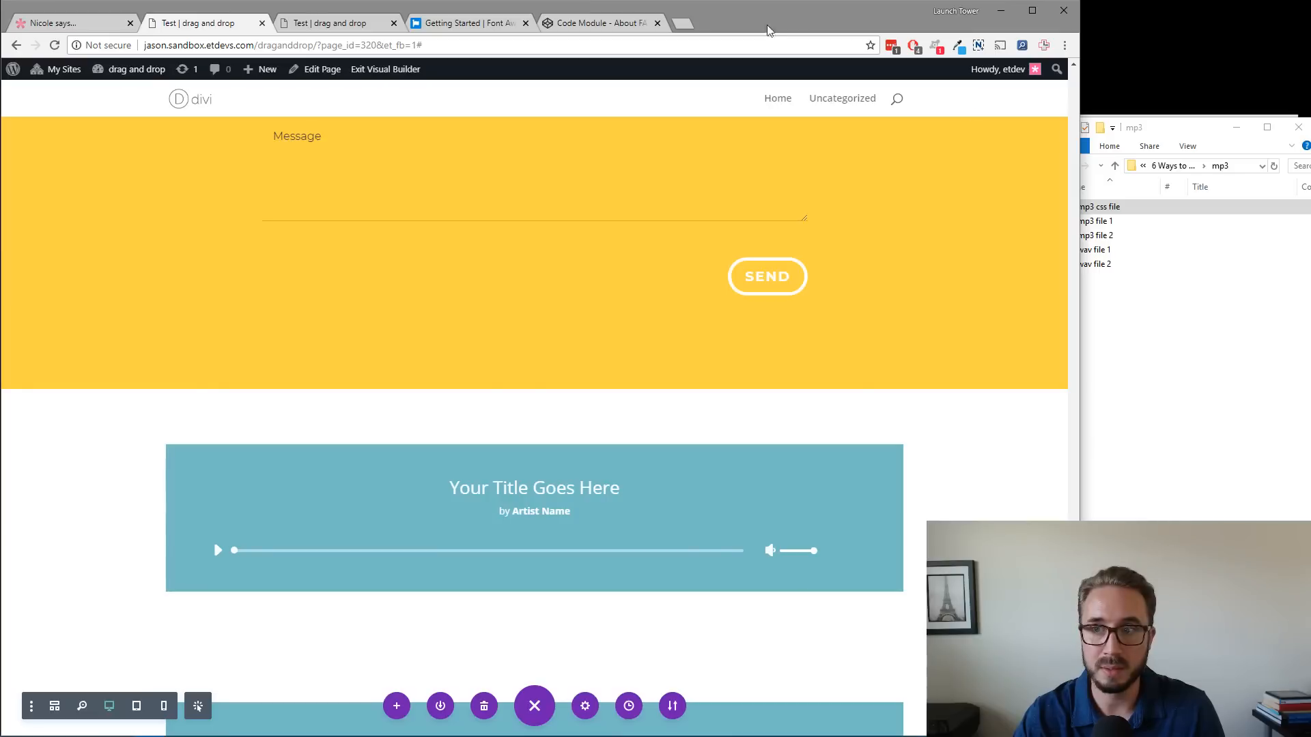
left_click(1195, 311)
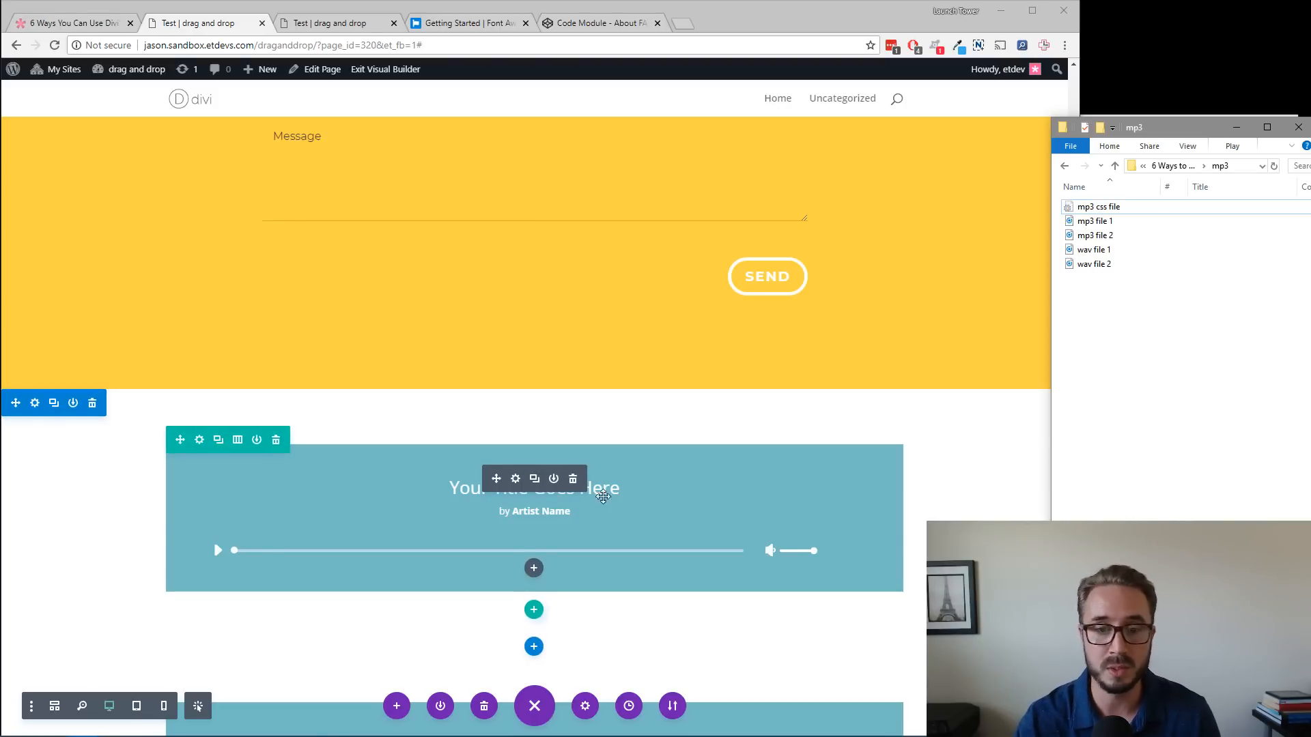
Delete all the audio module sections below the contact form.
scroll(567, 484, "down", 1)
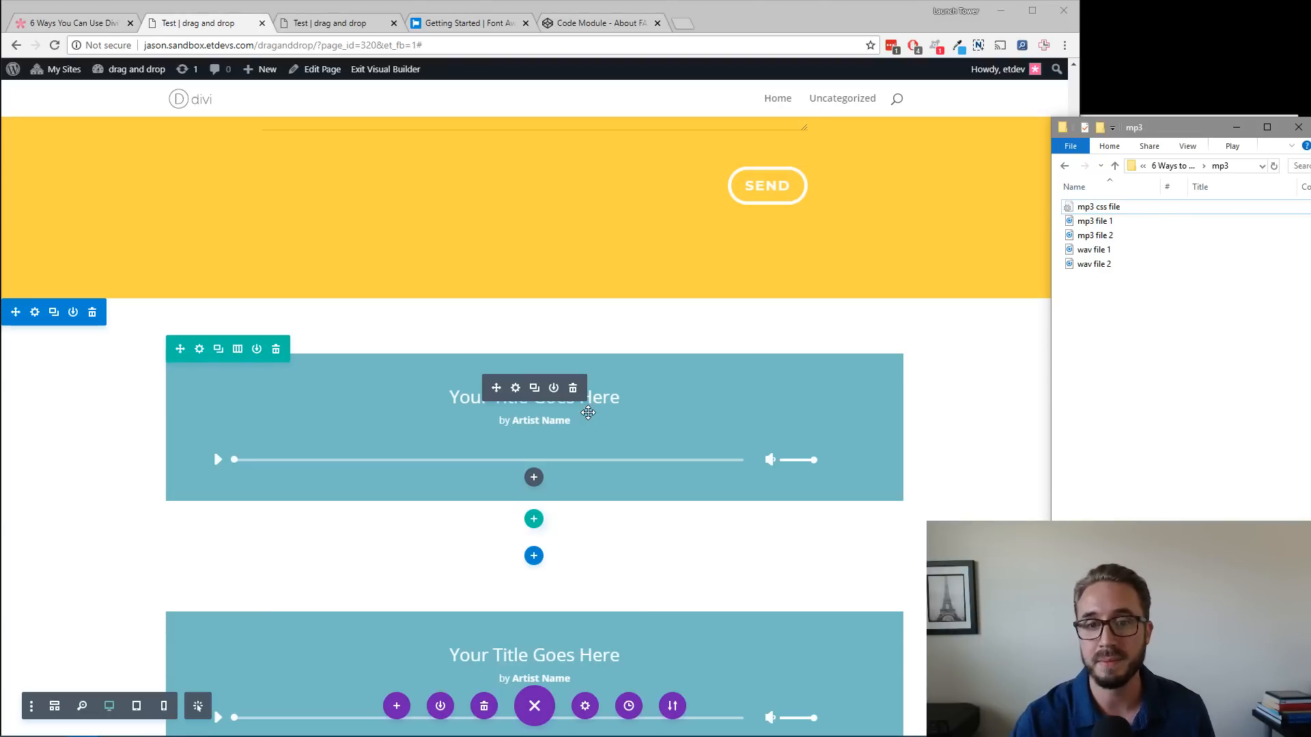
left_click(1134, 223)
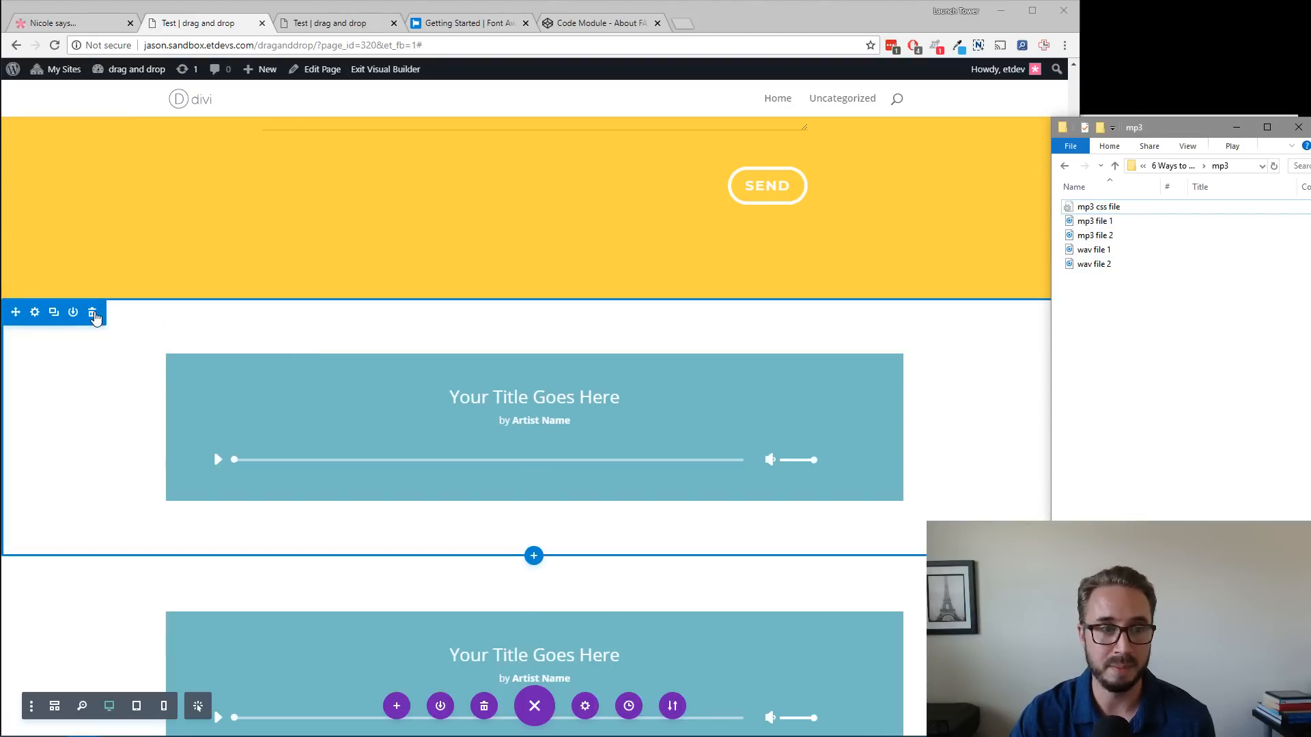
left_click(93, 315)
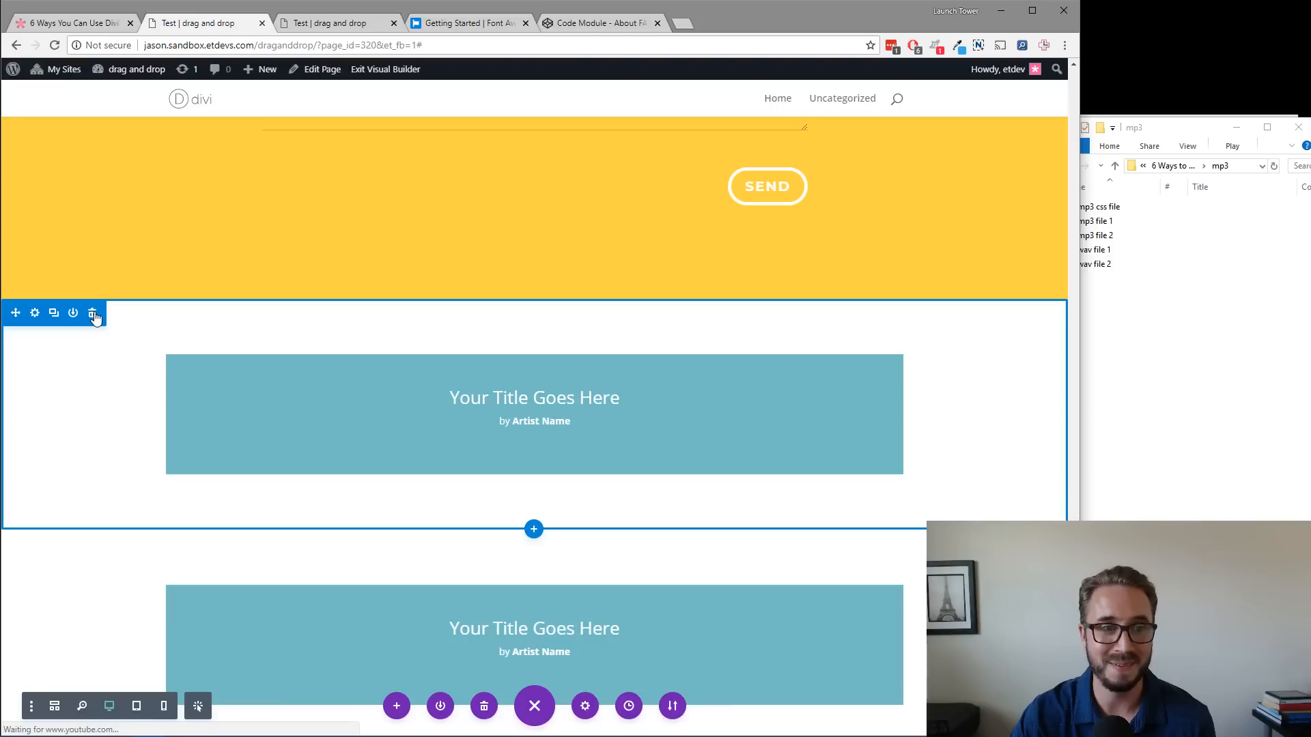
left_click(92, 315)
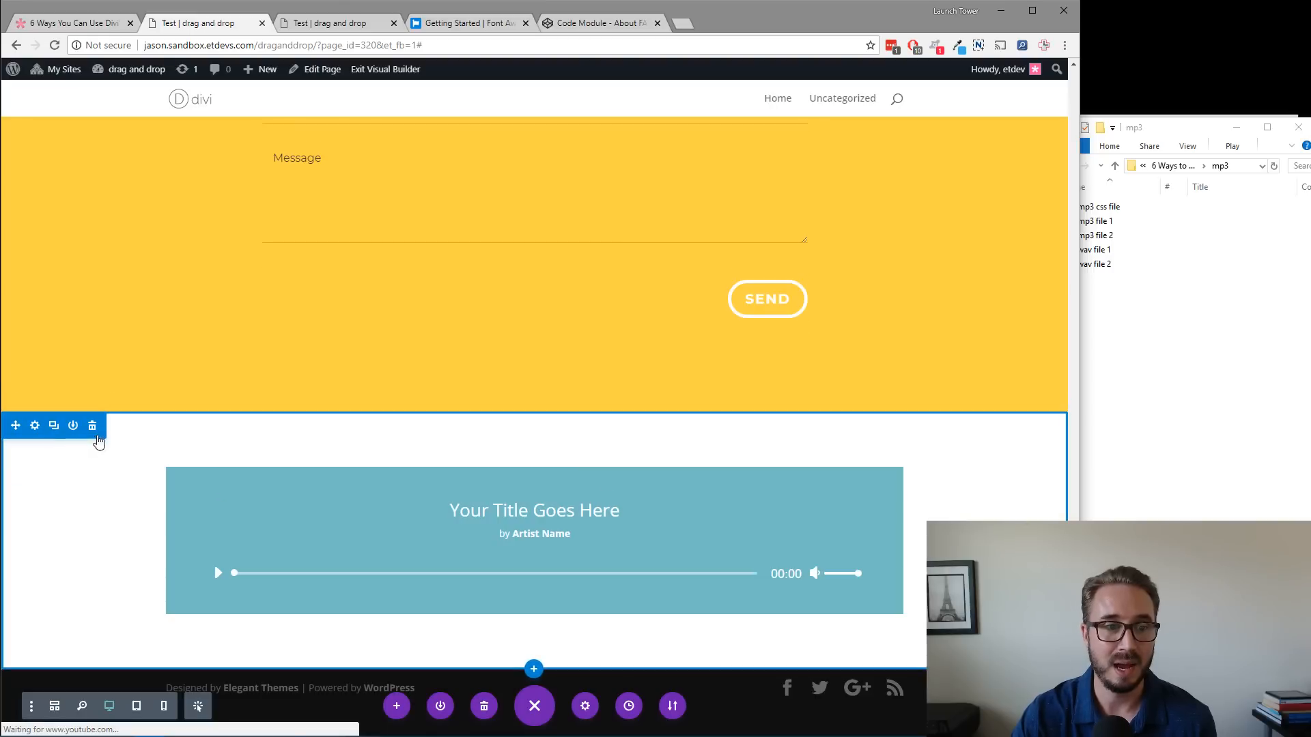
left_click(93, 412)
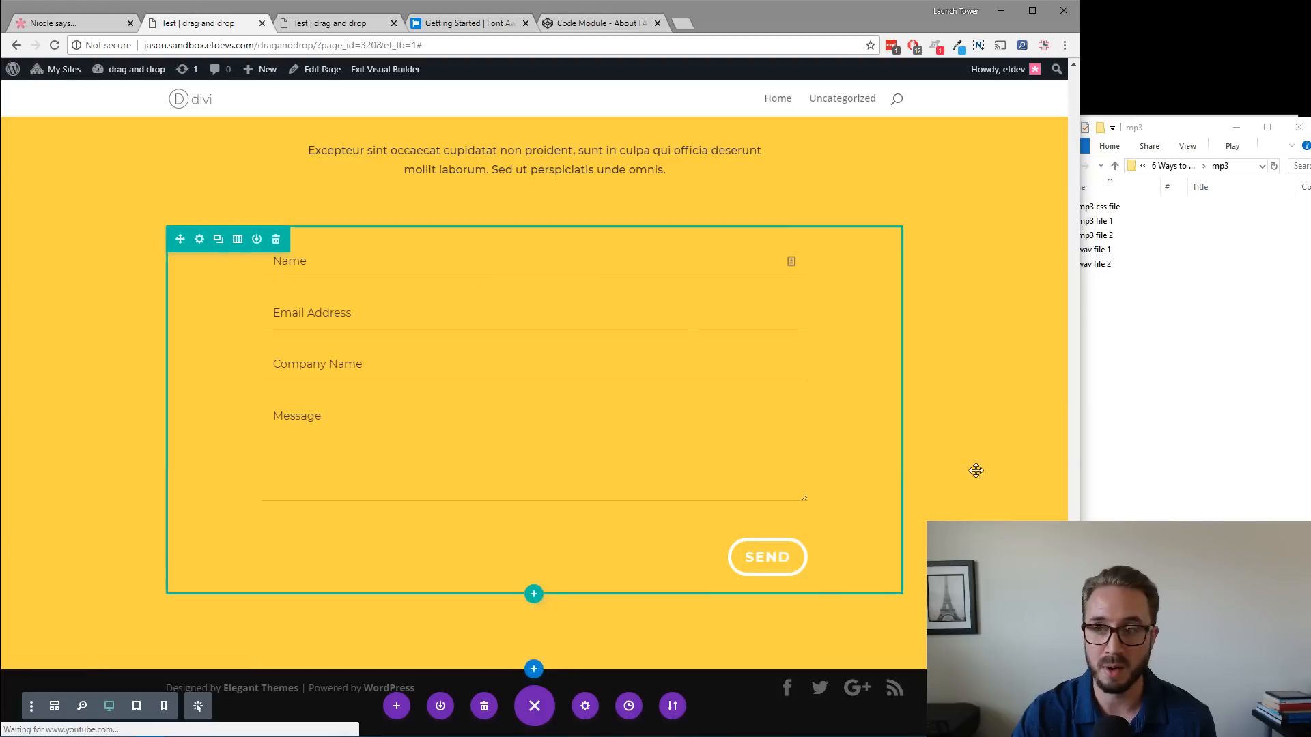
Upload mp3 css file, mp3 file 1, mp3 file 2, wav file 1 and wav file 2 together into the Test page builder.
left_click(1176, 357)
left_click_drag(1096, 284, 1094, 205)
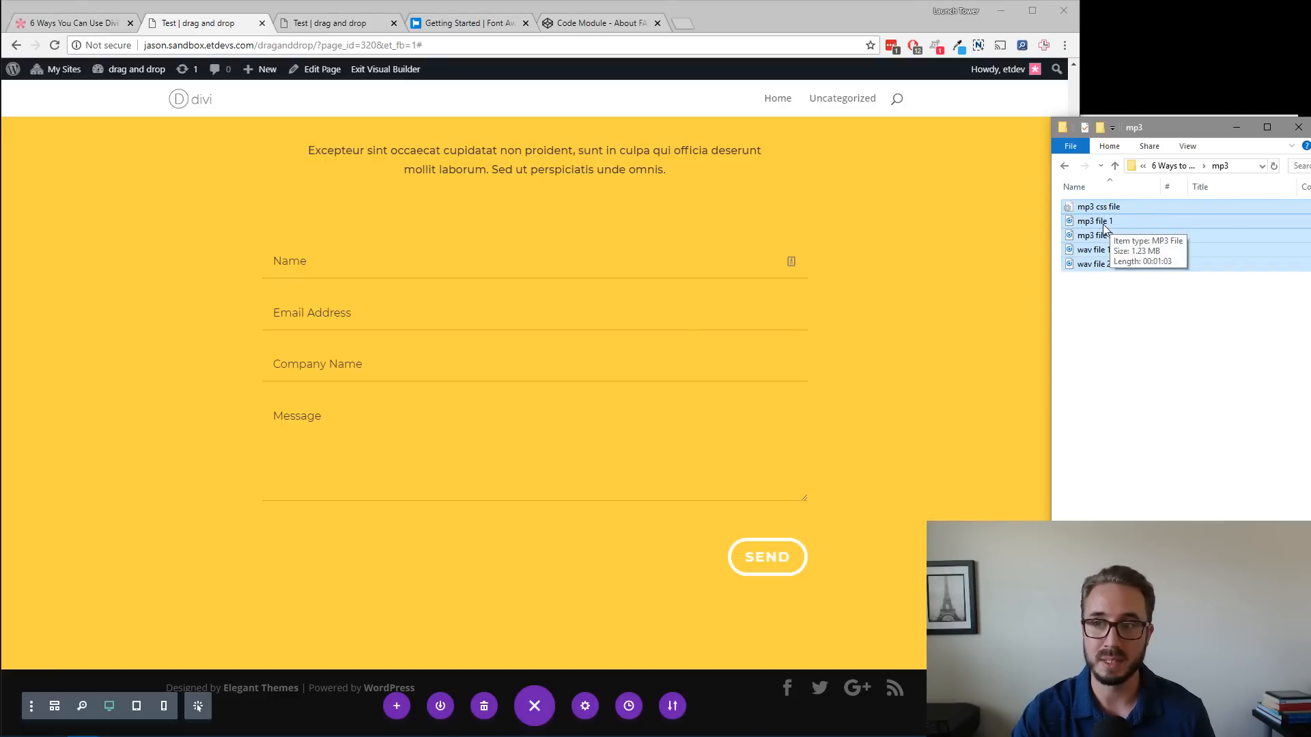
left_click_drag(1104, 228, 690, 487)
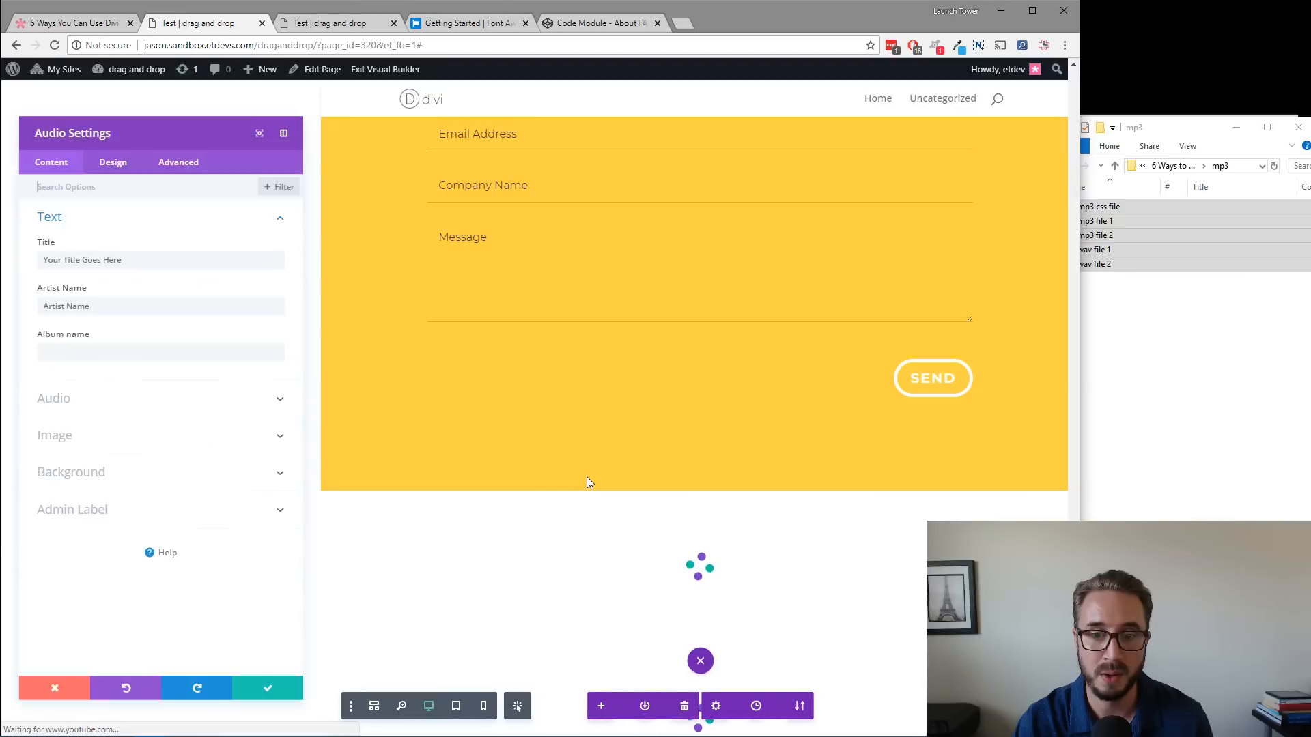
Examine the styling of the uploaded audio modules below the contact form.
scroll(588, 477, "down", 9)
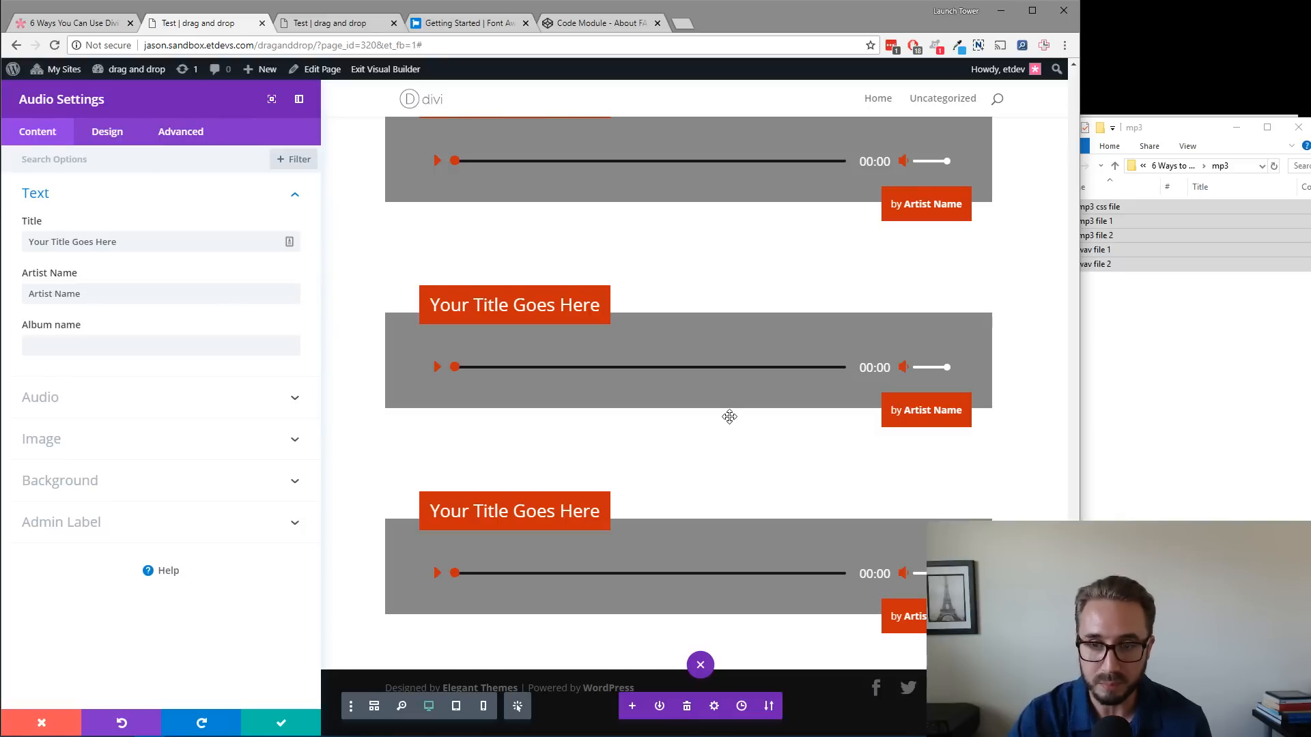
scroll(730, 416, "up", 3)
scroll(729, 417, "up", 4)
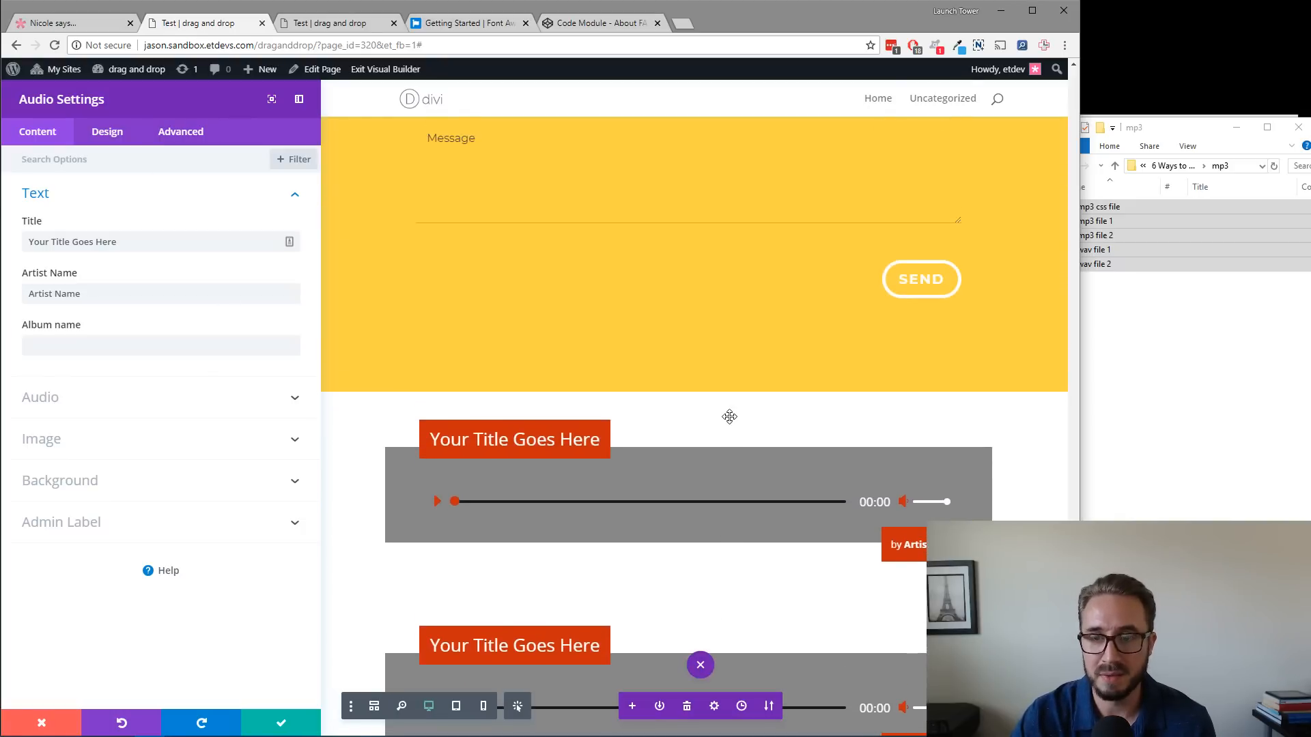
scroll(729, 416, "down", 3)
scroll(729, 417, "up", 3)
scroll(730, 416, "up", 5)
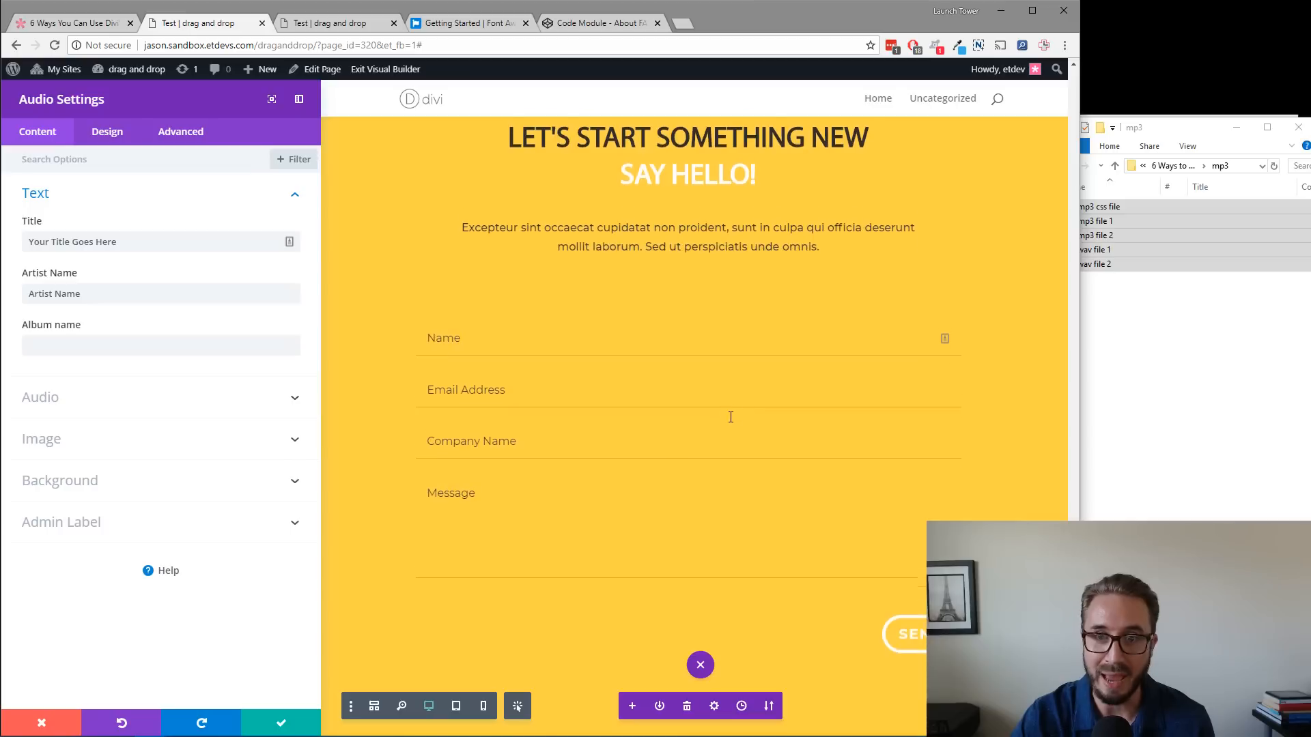
scroll(730, 417, "down", 8)
scroll(729, 417, "down", 2)
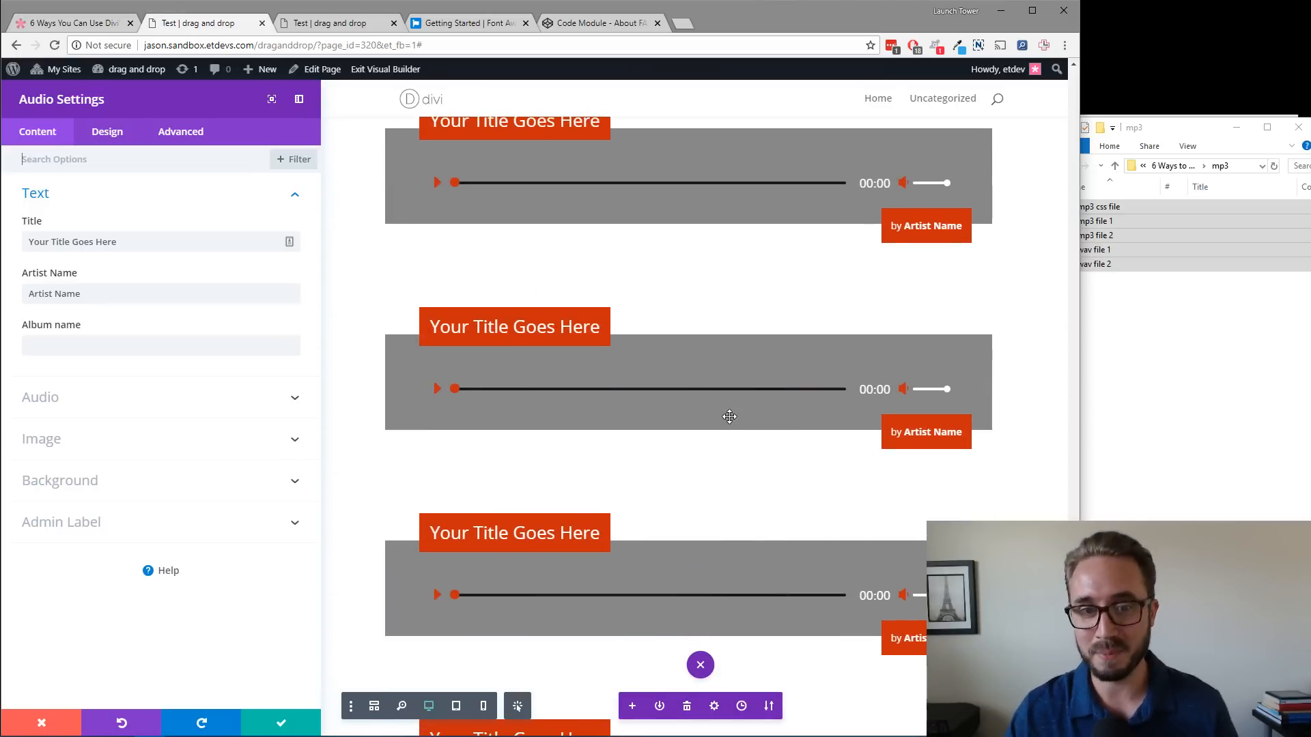
scroll(729, 417, "up", 1)
scroll(729, 417, "down", 1)
scroll(697, 424, "down", 1)
scroll(697, 424, "up", 1)
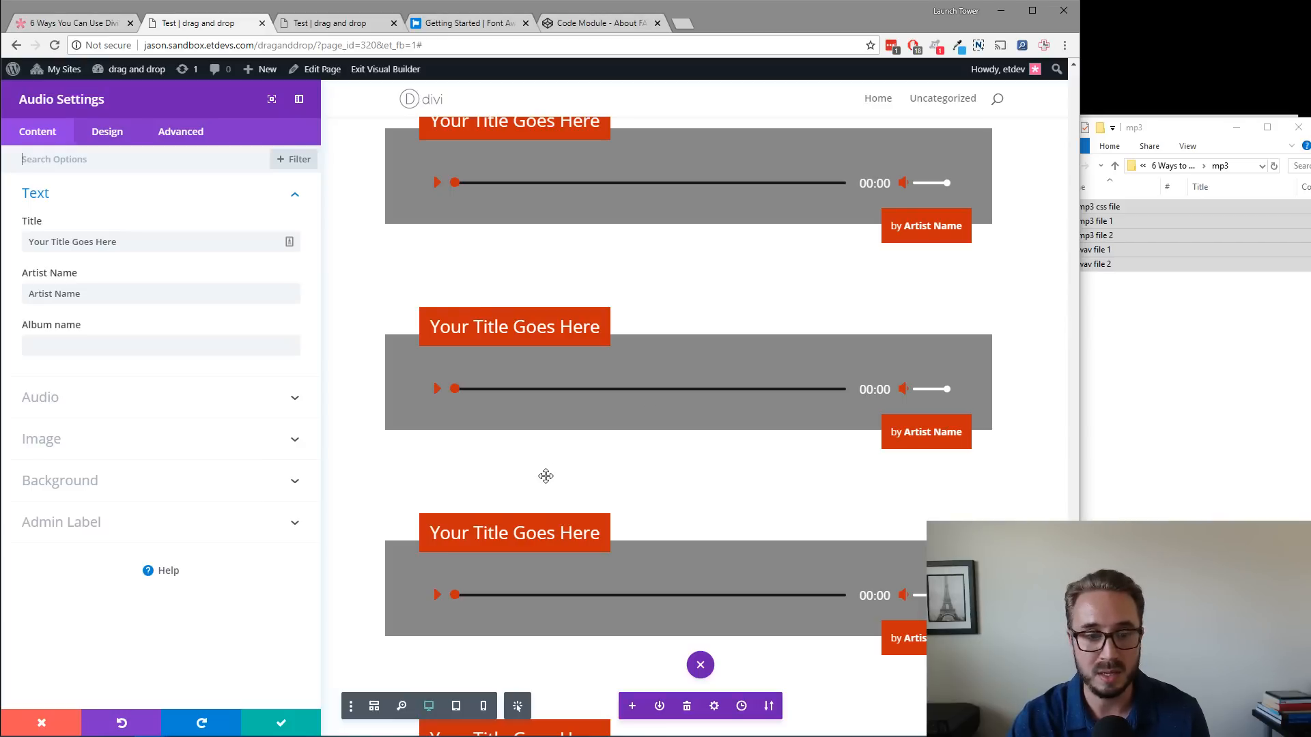
Save and close the audio module settings, and open the page's custom CSS settings.
left_click(280, 723)
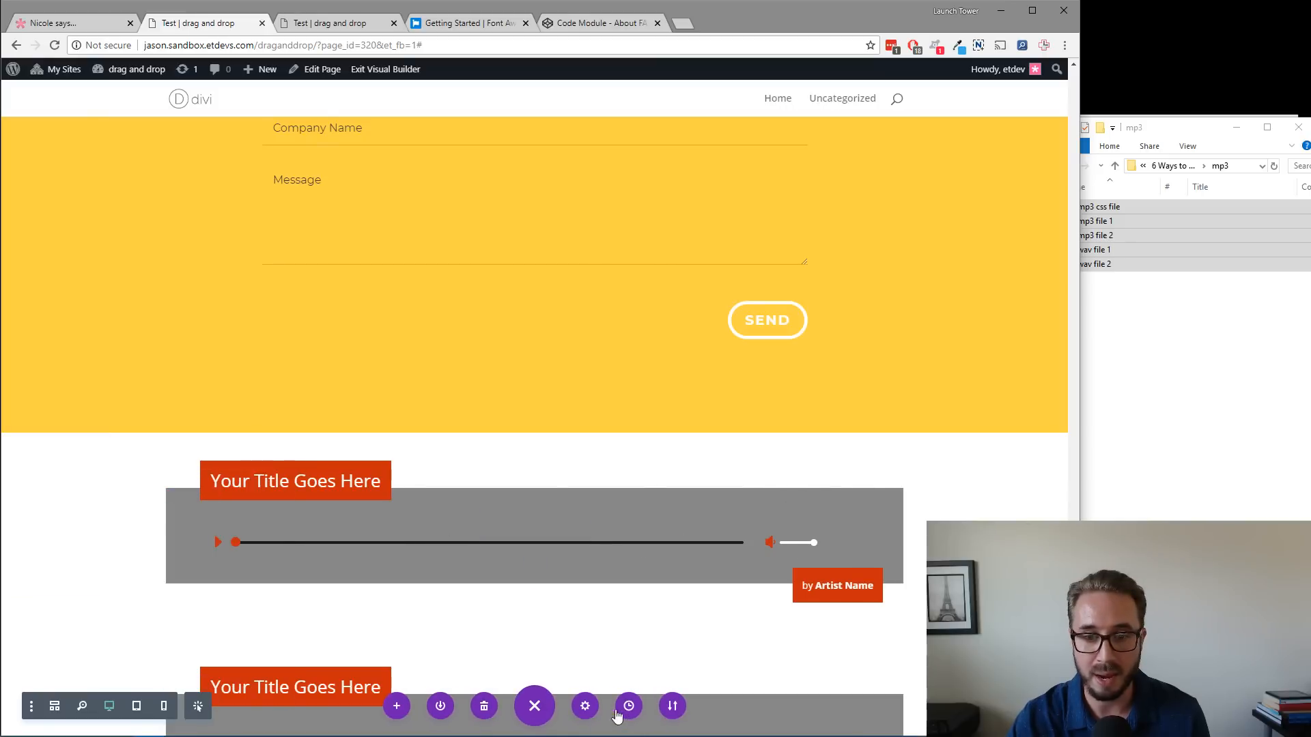
left_click(589, 710)
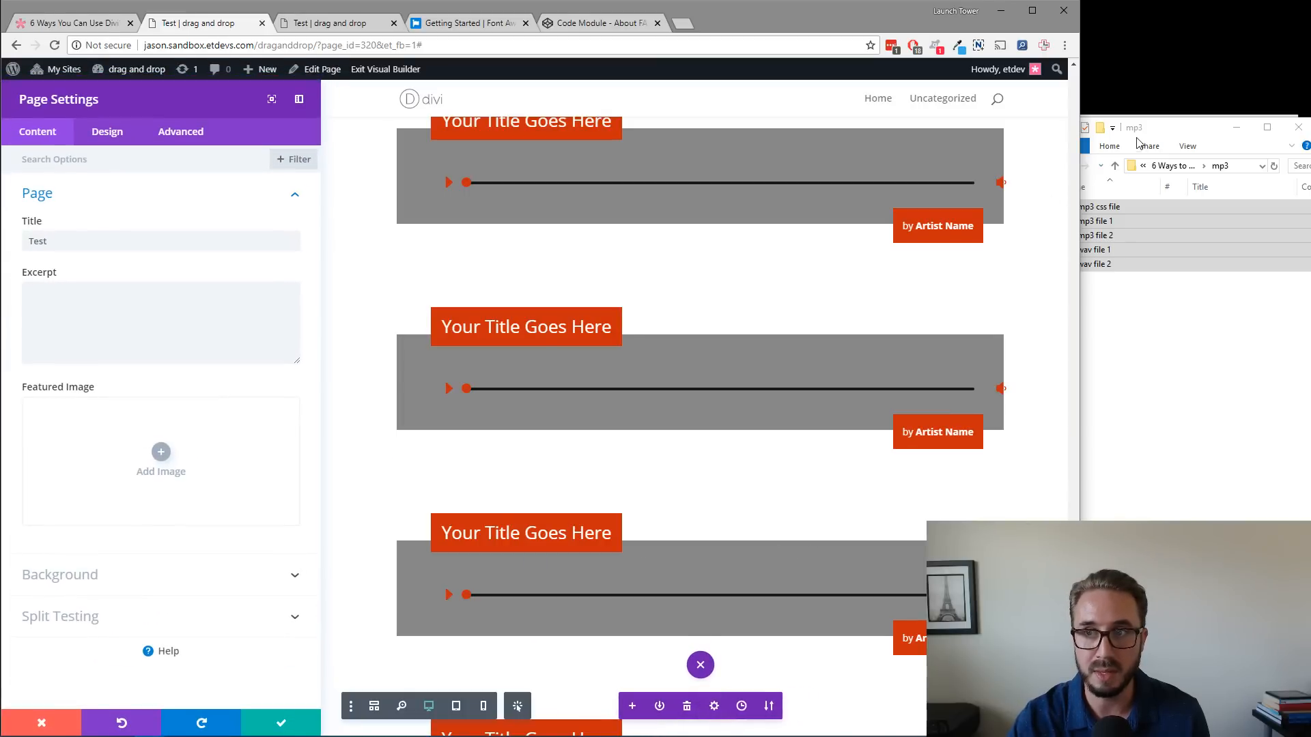
left_click(172, 135)
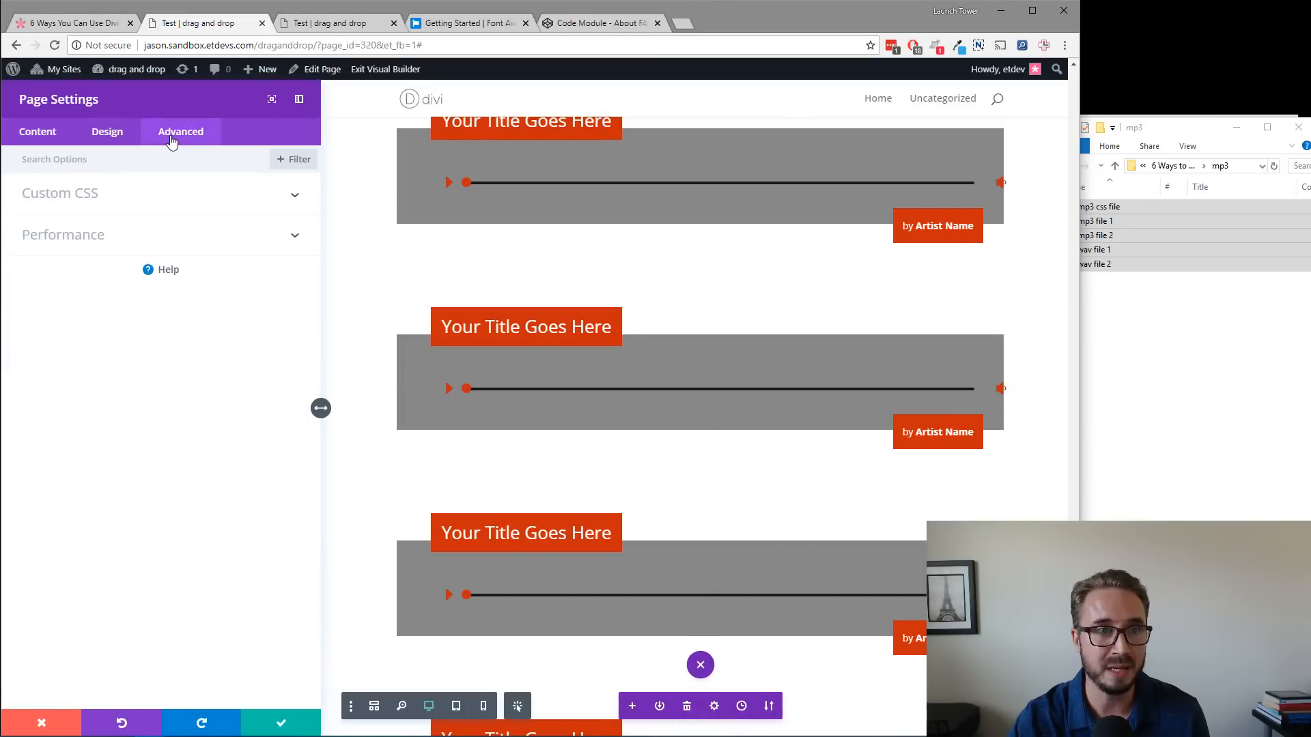
left_click(147, 204)
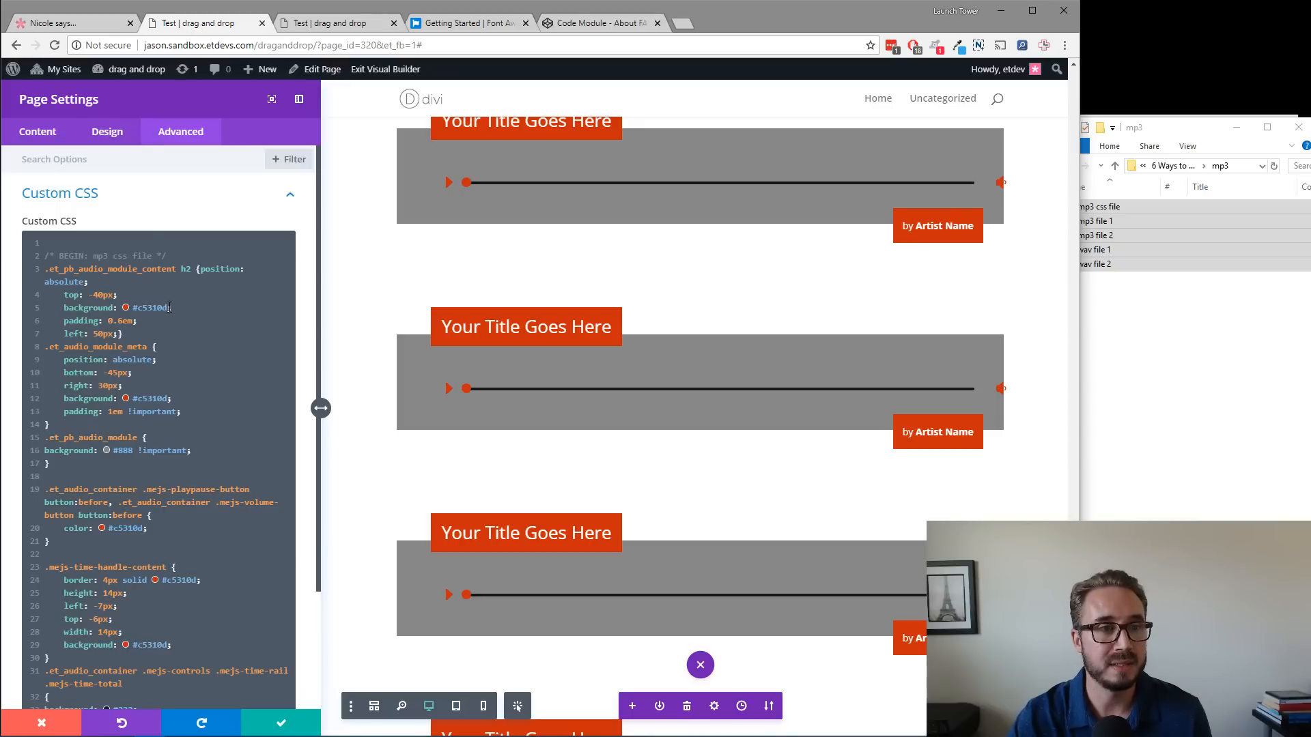
Examine the mp3 css file code in the page's custom CSS, including its BEGIN and END comments.
left_click_drag(177, 257, 44, 259)
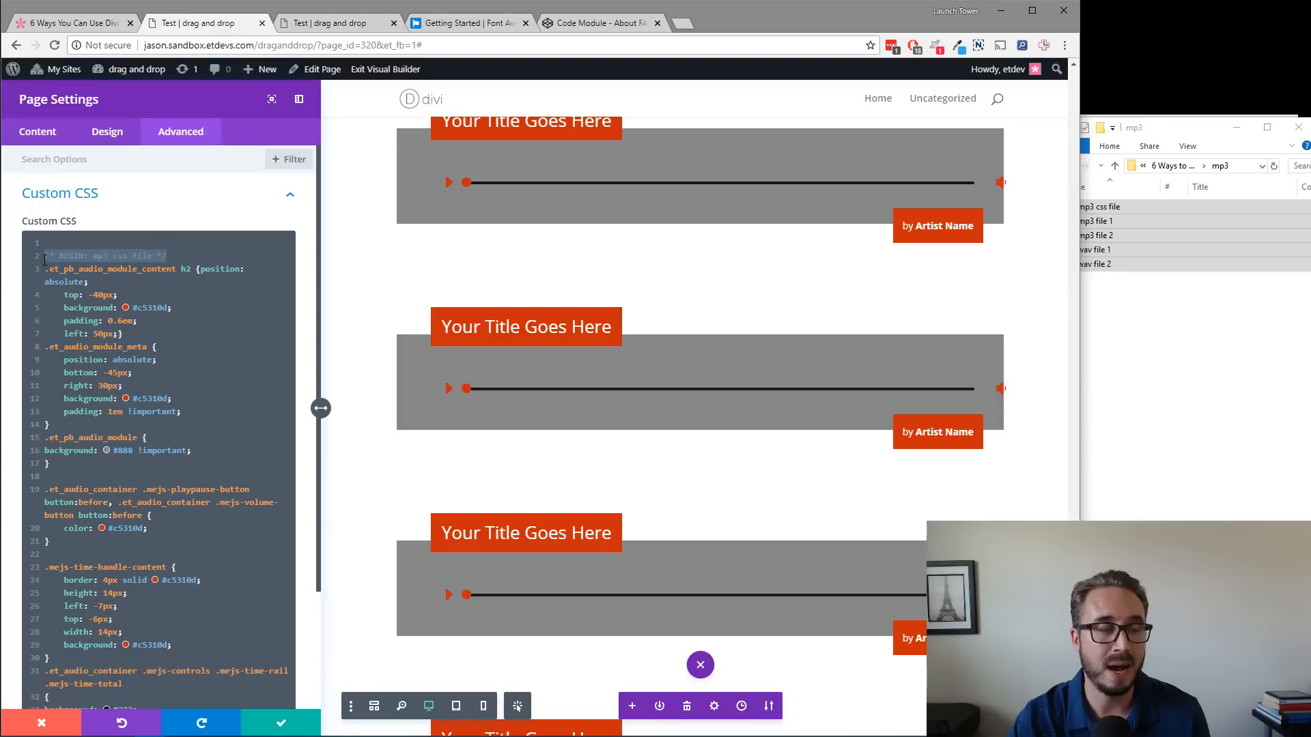
left_click(120, 256)
left_click_drag(89, 255, 166, 258)
left_click(167, 260)
scroll(164, 444, "down", 3)
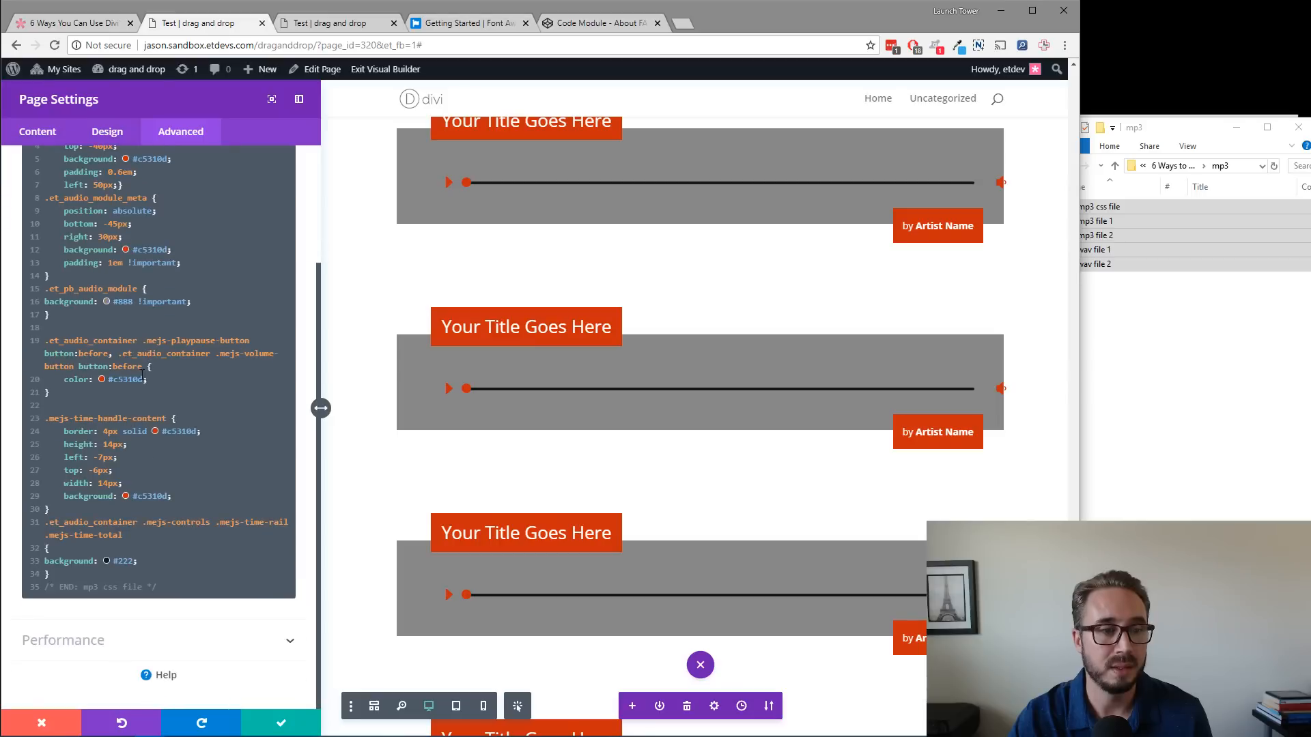
left_click_drag(158, 588, 112, 581)
scroll(205, 478, "up", 5)
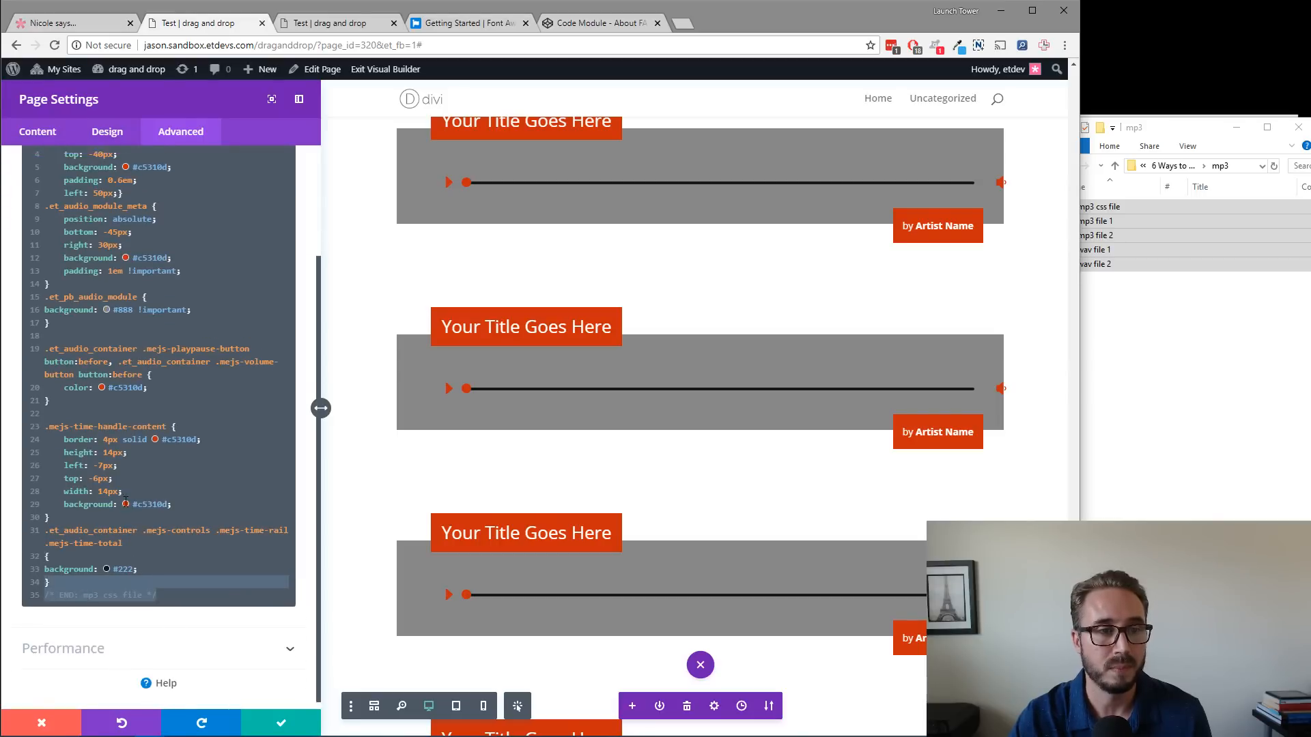
left_click(232, 394)
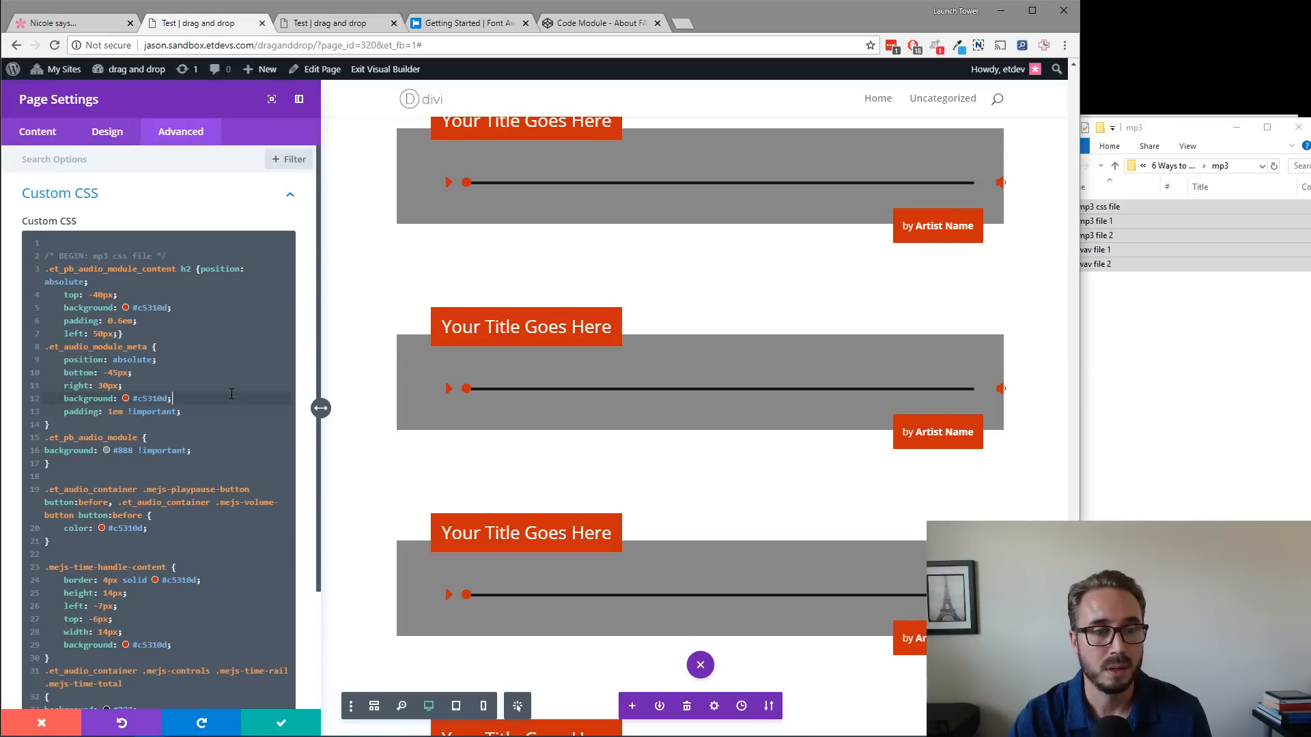
Clear and save the page's custom CSS, and delete the remaining audio module section below the contact form.
left_click(250, 611)
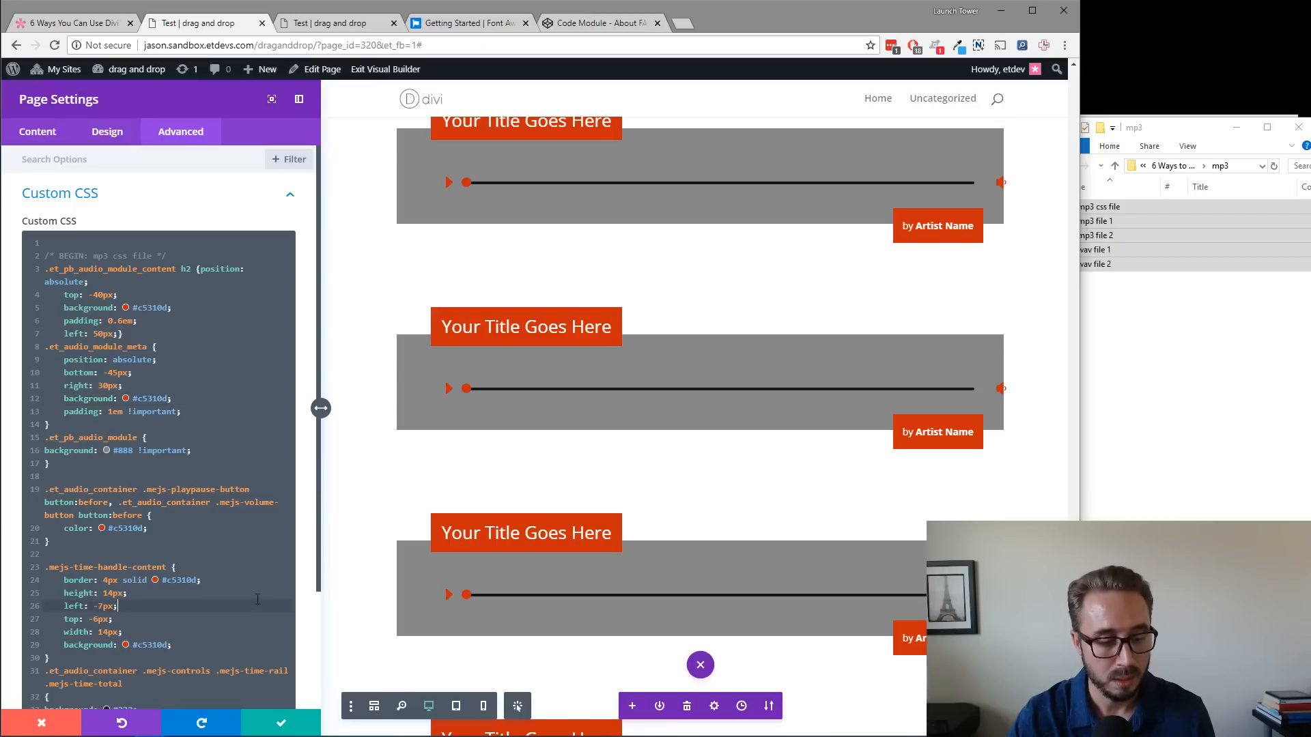
key("ctrl+a")
key("BackSpace")
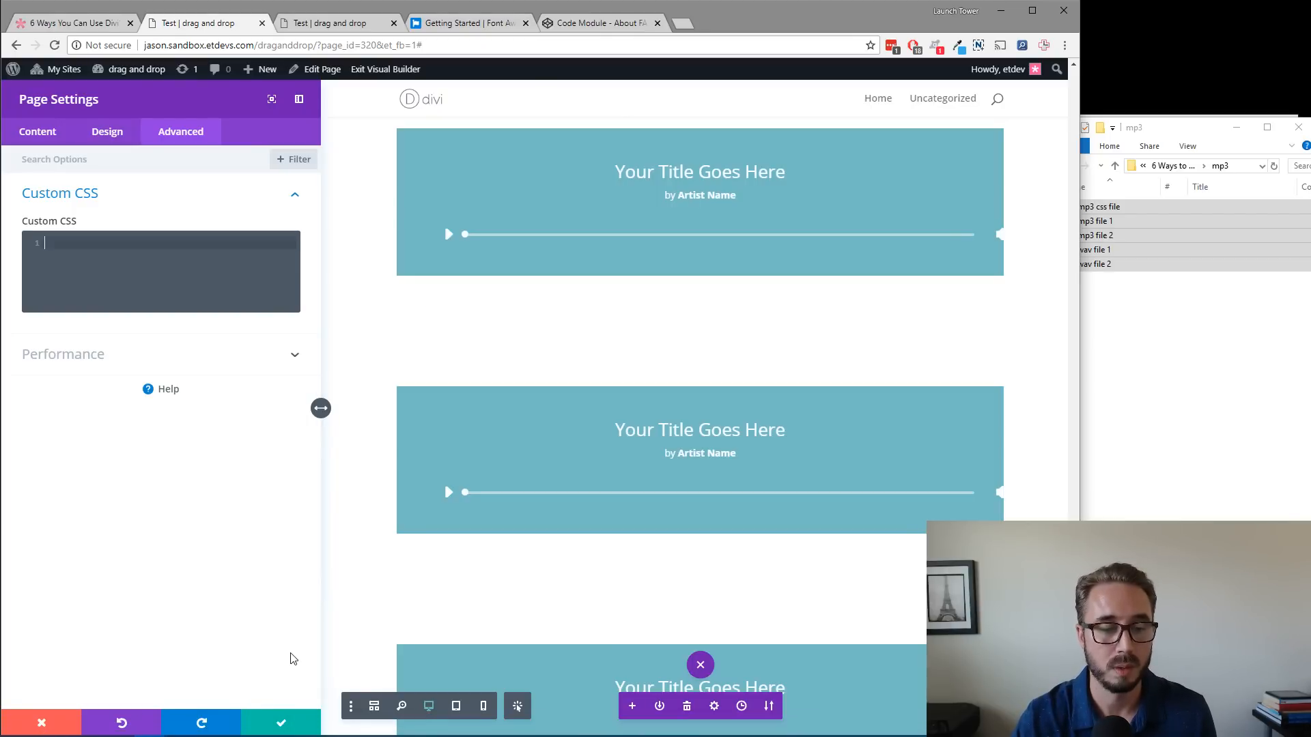
left_click(255, 721)
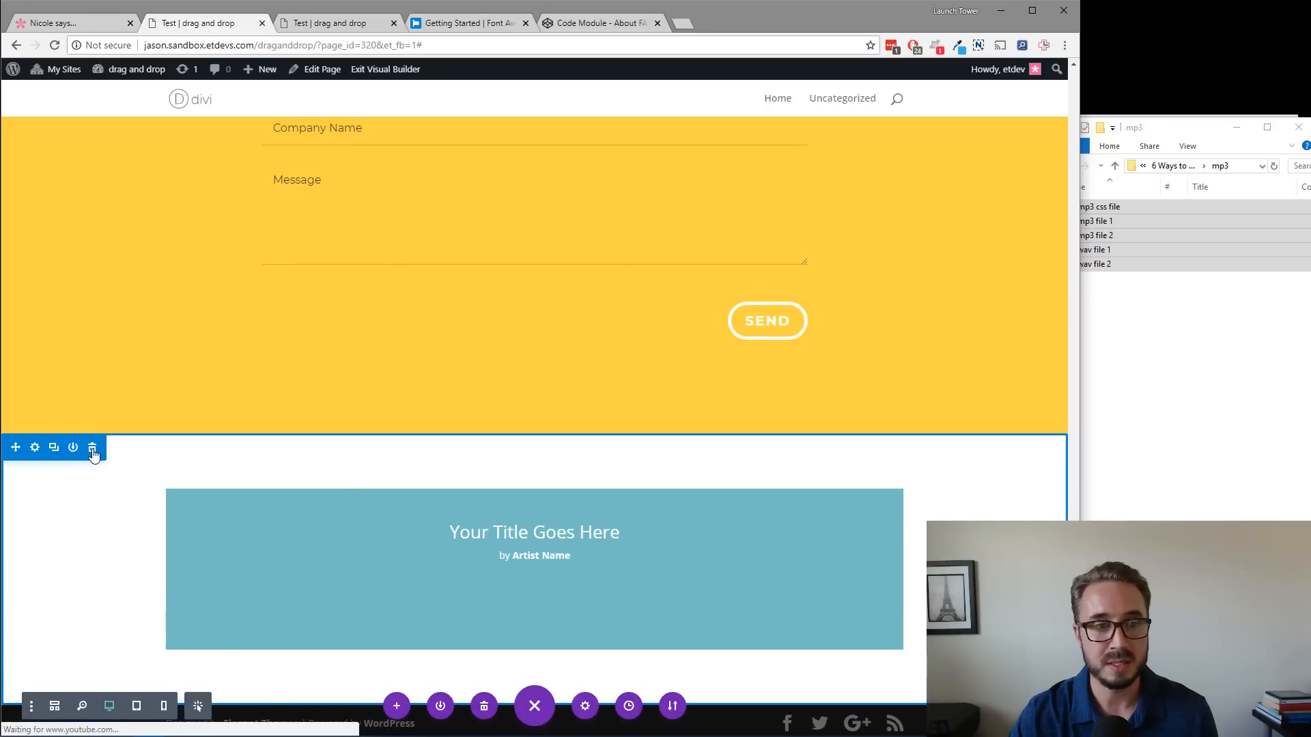
left_click(93, 449)
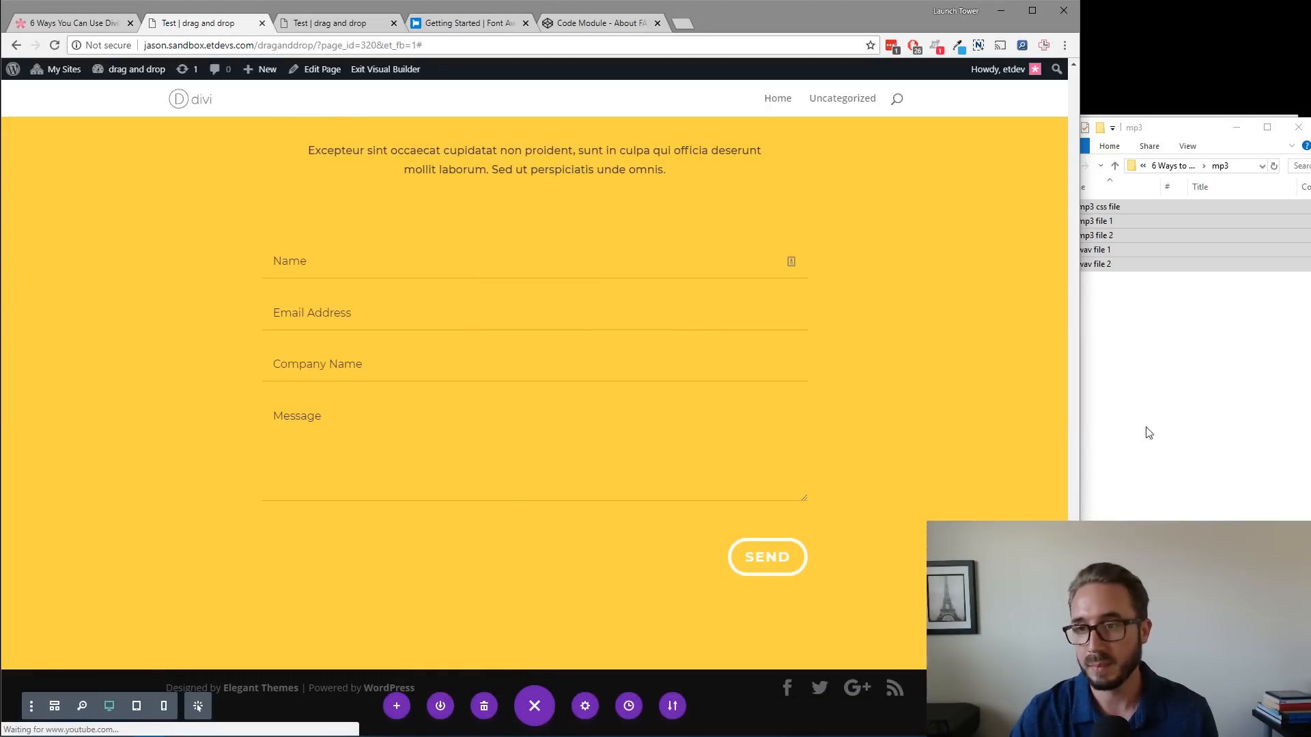
Go from the mp3 folder to the Reusable Blocks folder, and switch the browser to the Code Module - About FAB pen.
left_click(1194, 393)
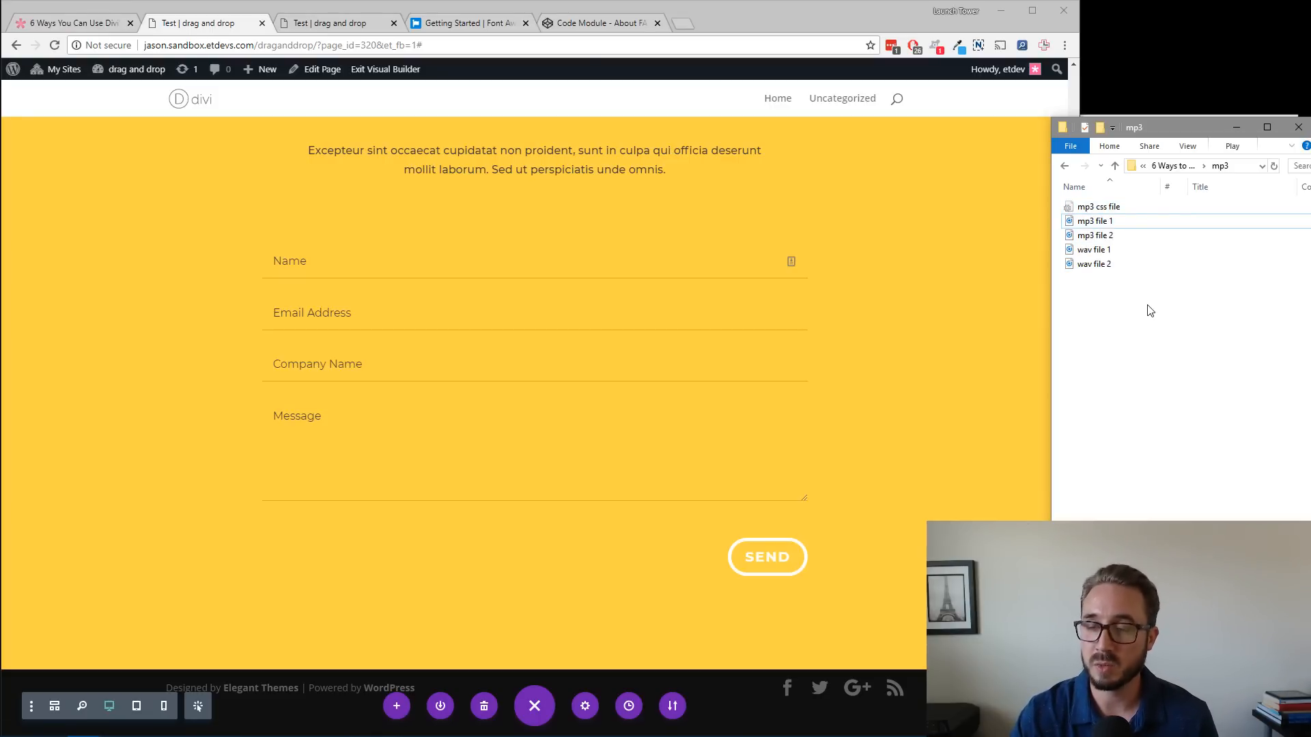
left_click(1066, 168)
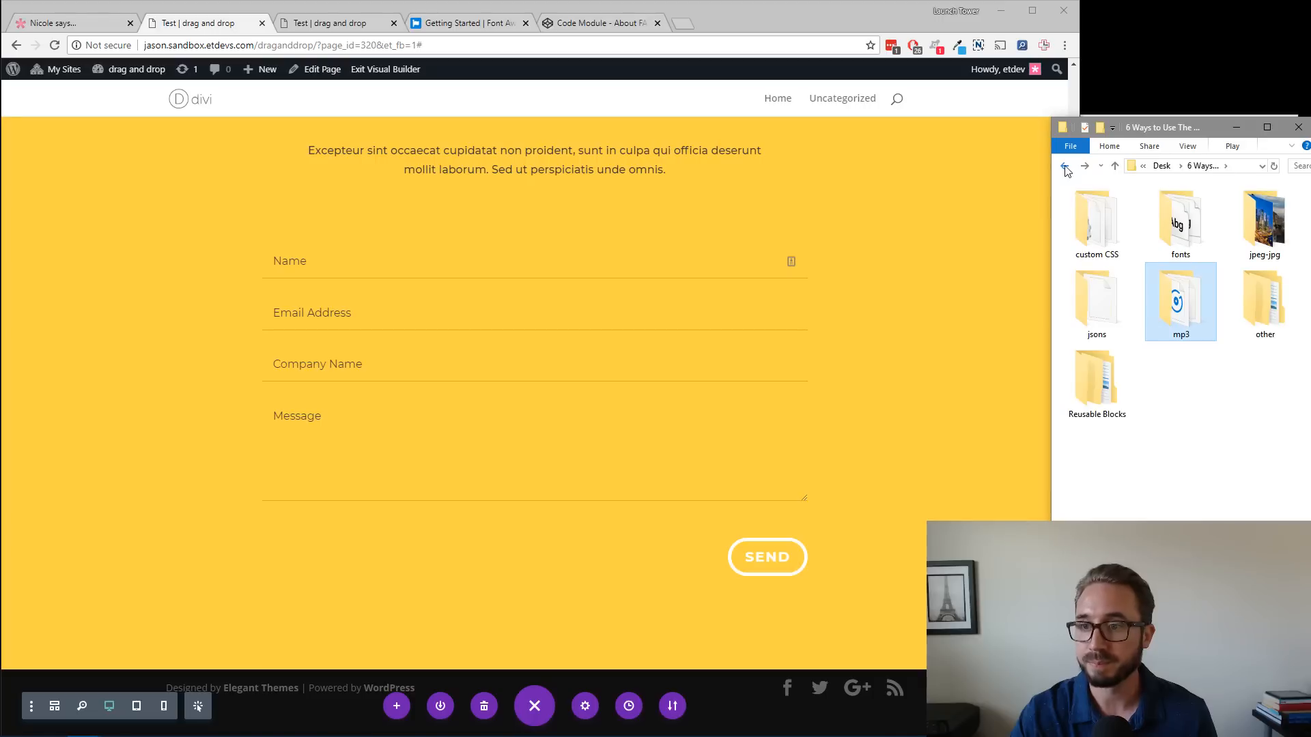
left_click(1190, 386)
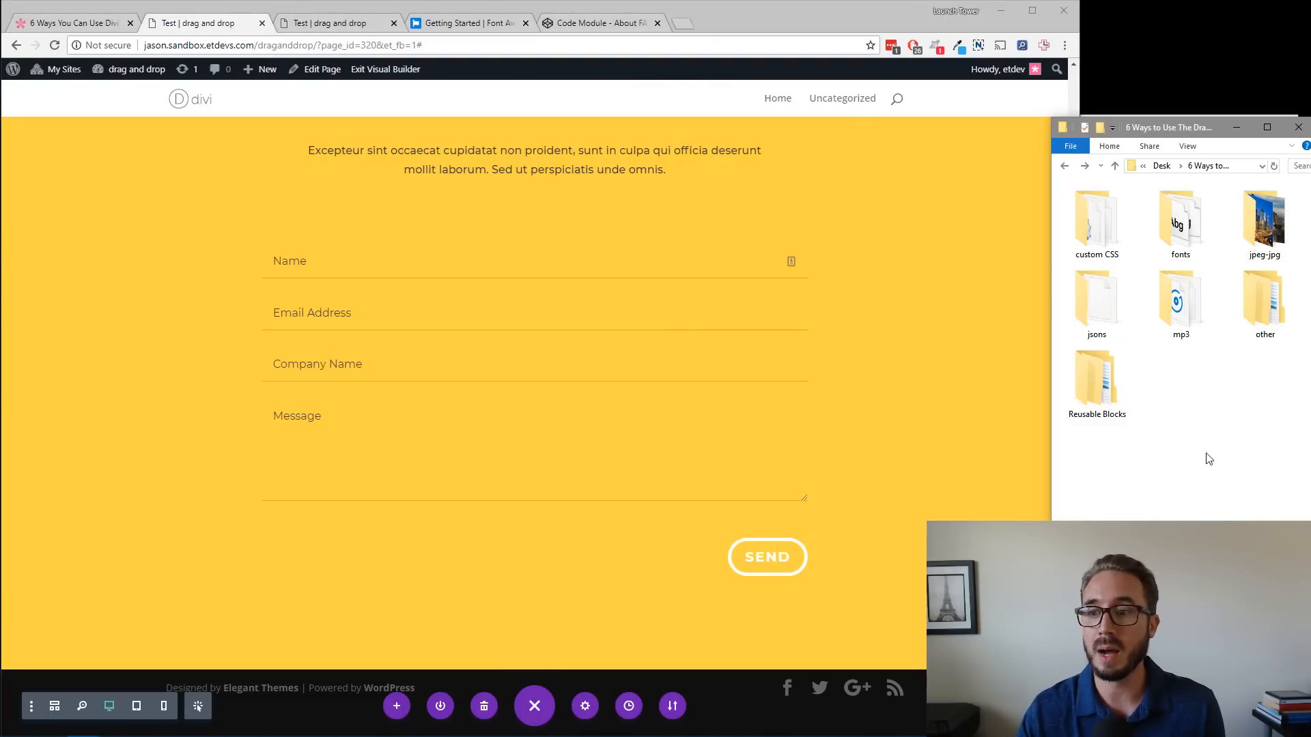
double_click(1103, 382)
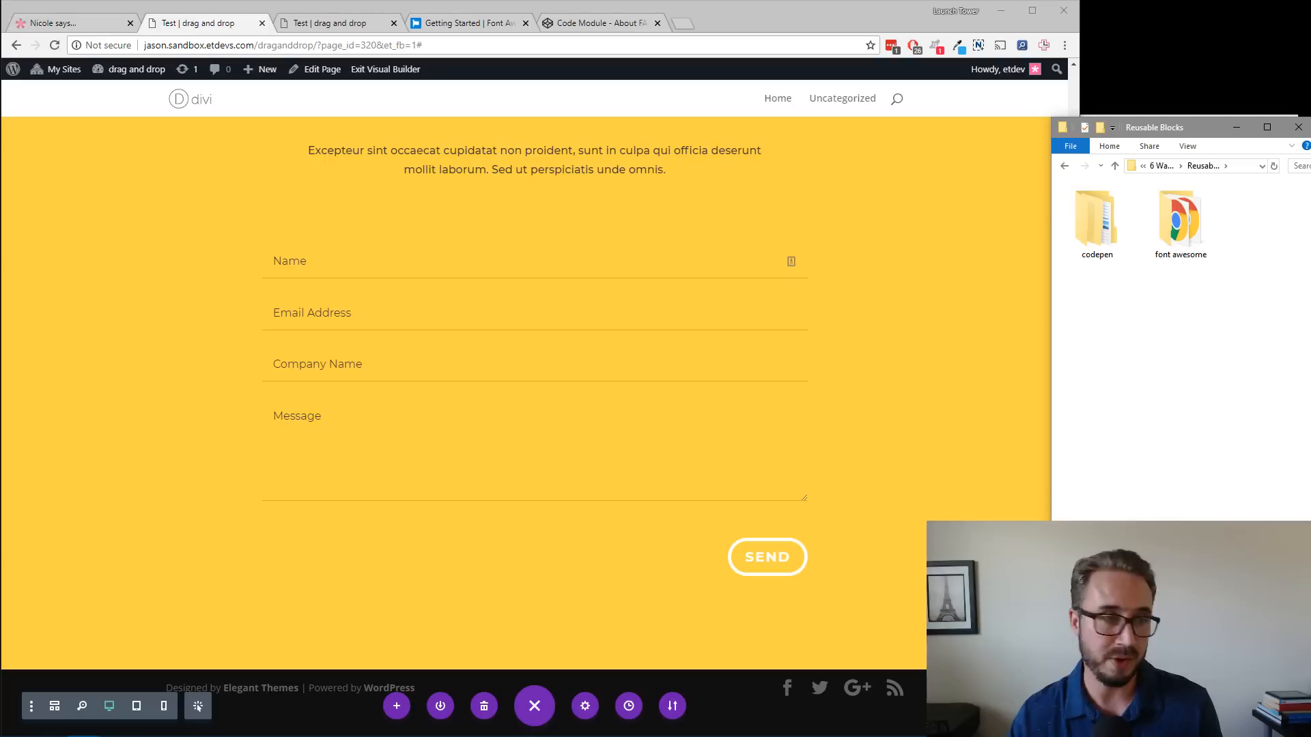
key("alt+Tab")
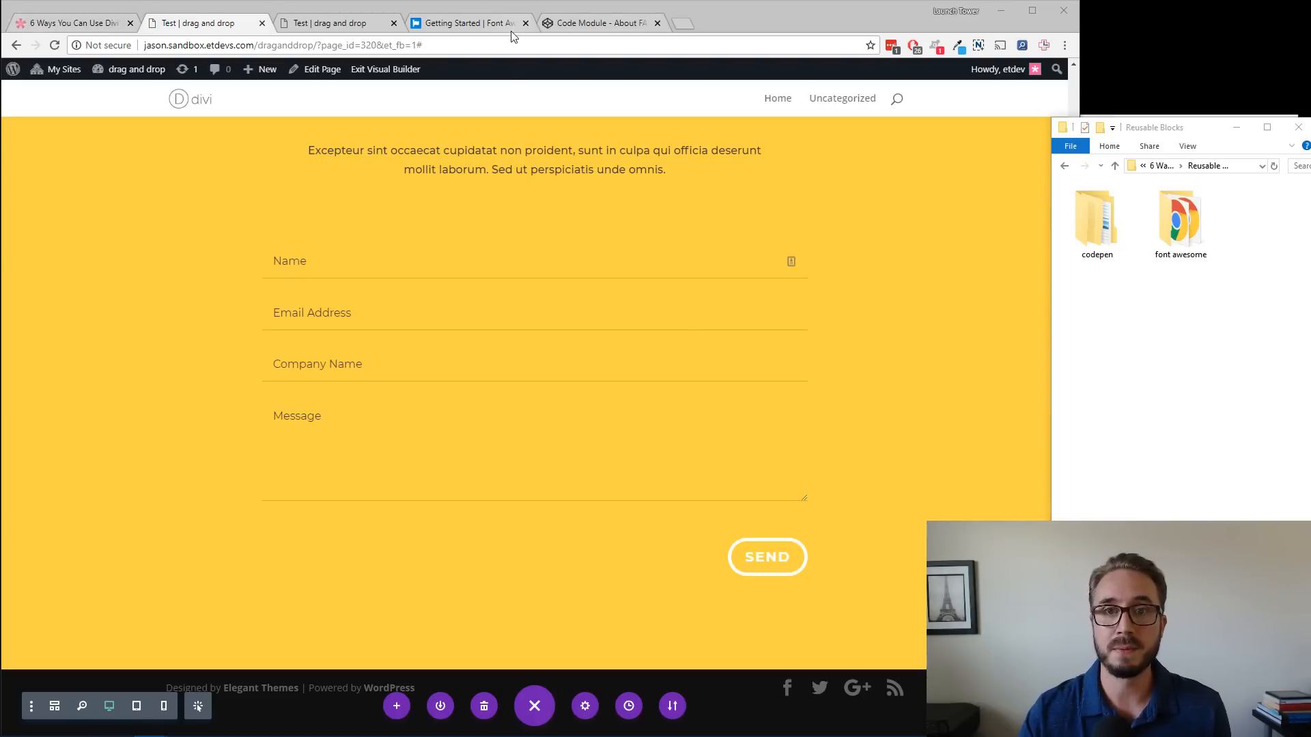
left_click(591, 25)
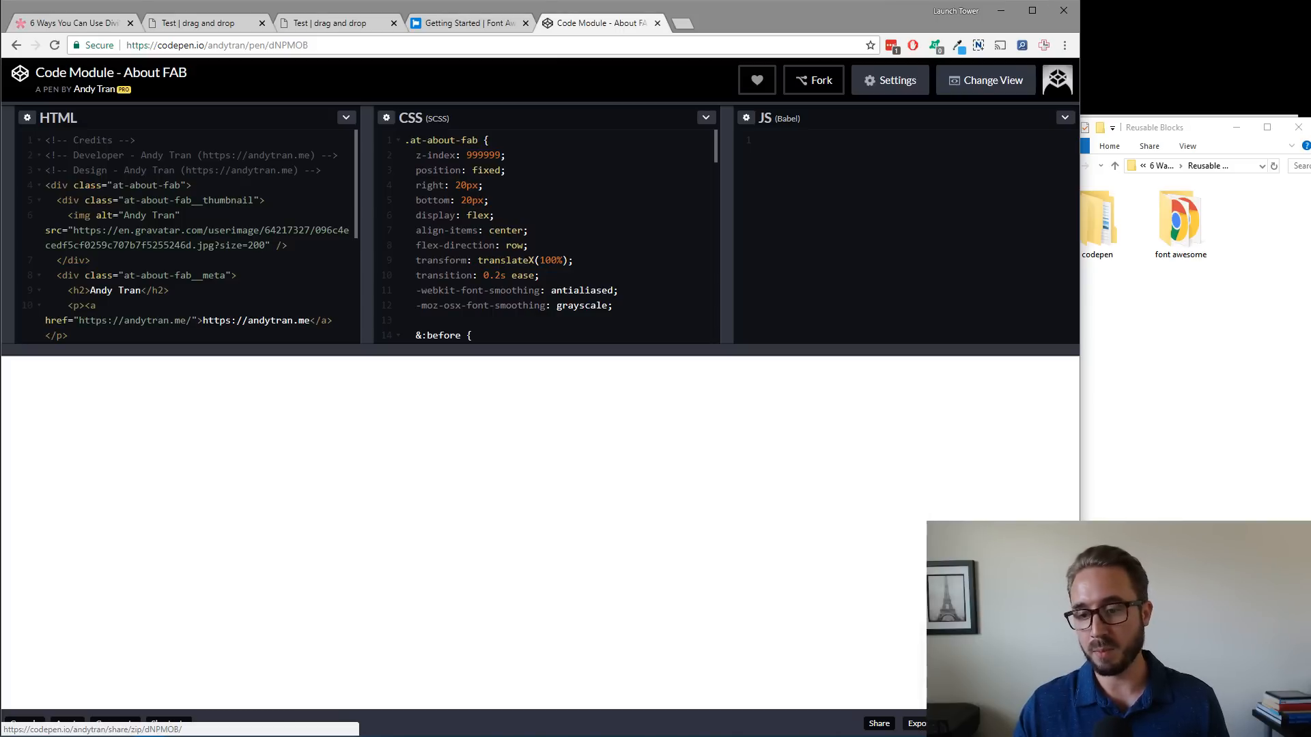
Open the extracted code-module-about-fab (1) folder inside the codepen folder of Reusable Blocks and select its index file.
left_click(1191, 301)
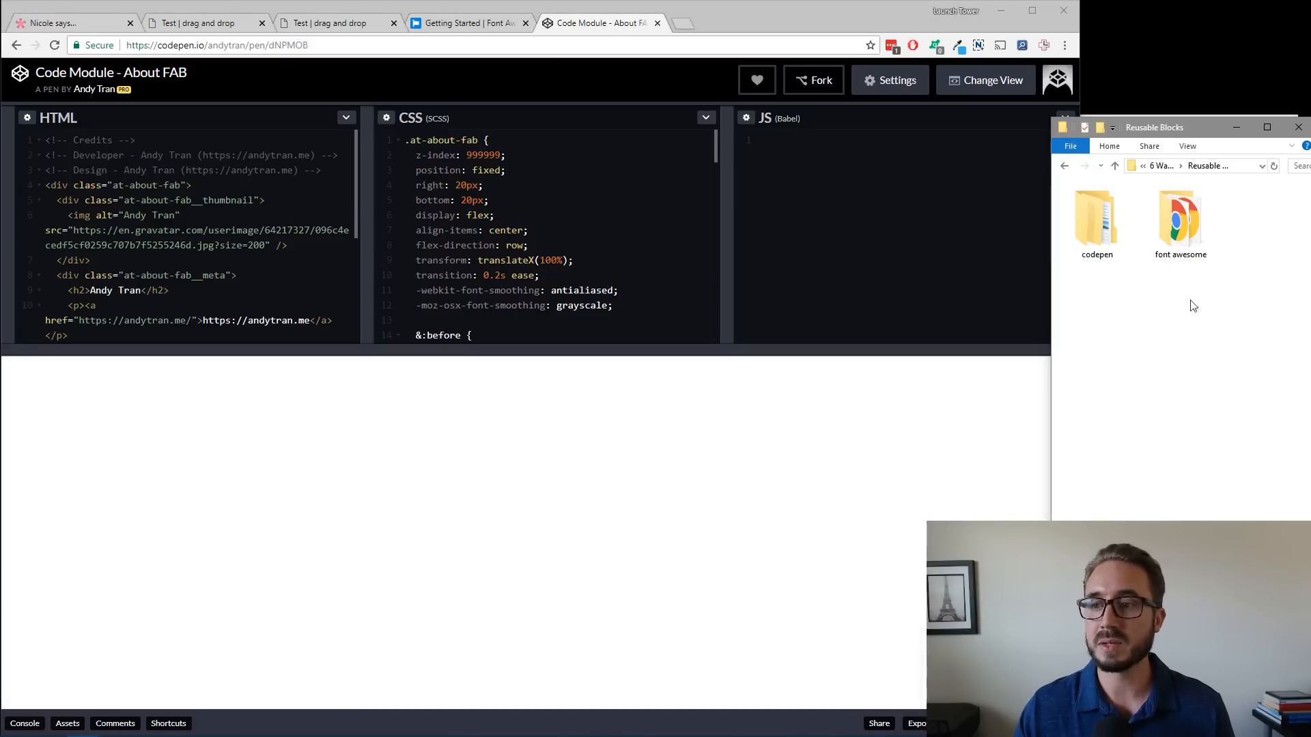
left_click(1064, 168)
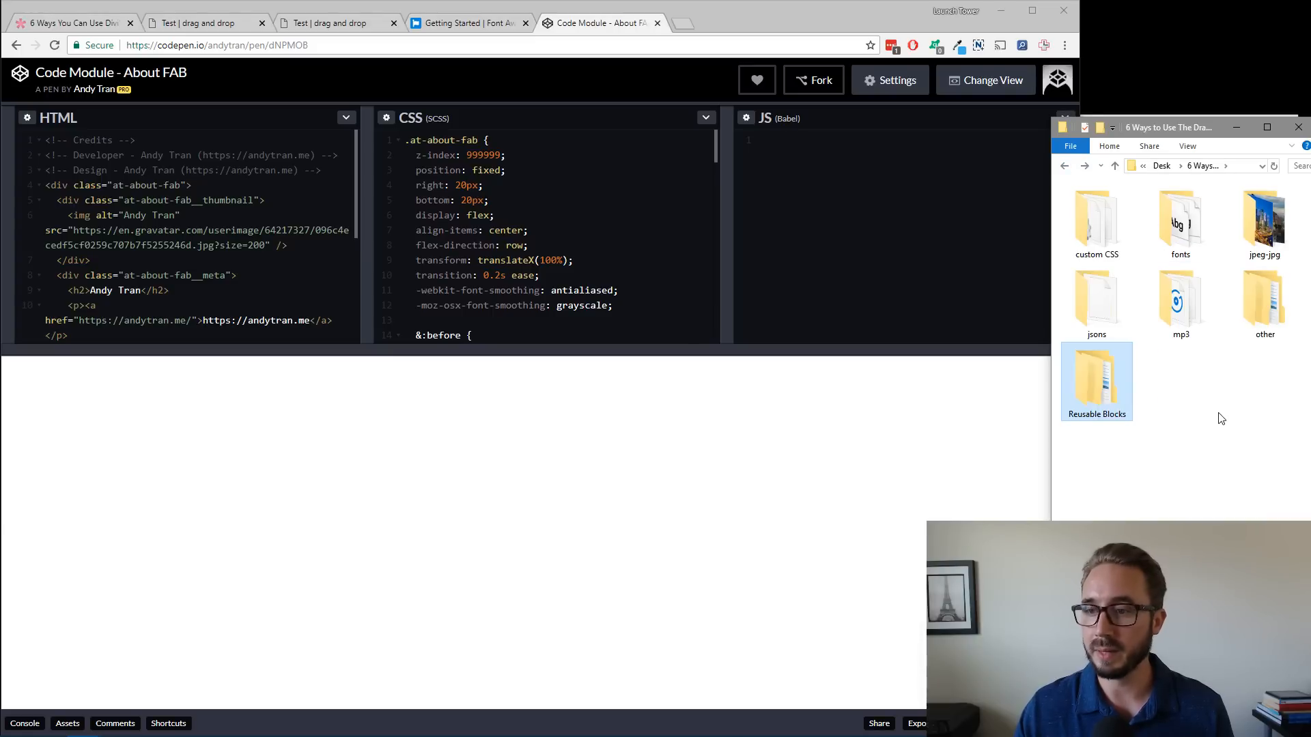
left_click(1193, 393)
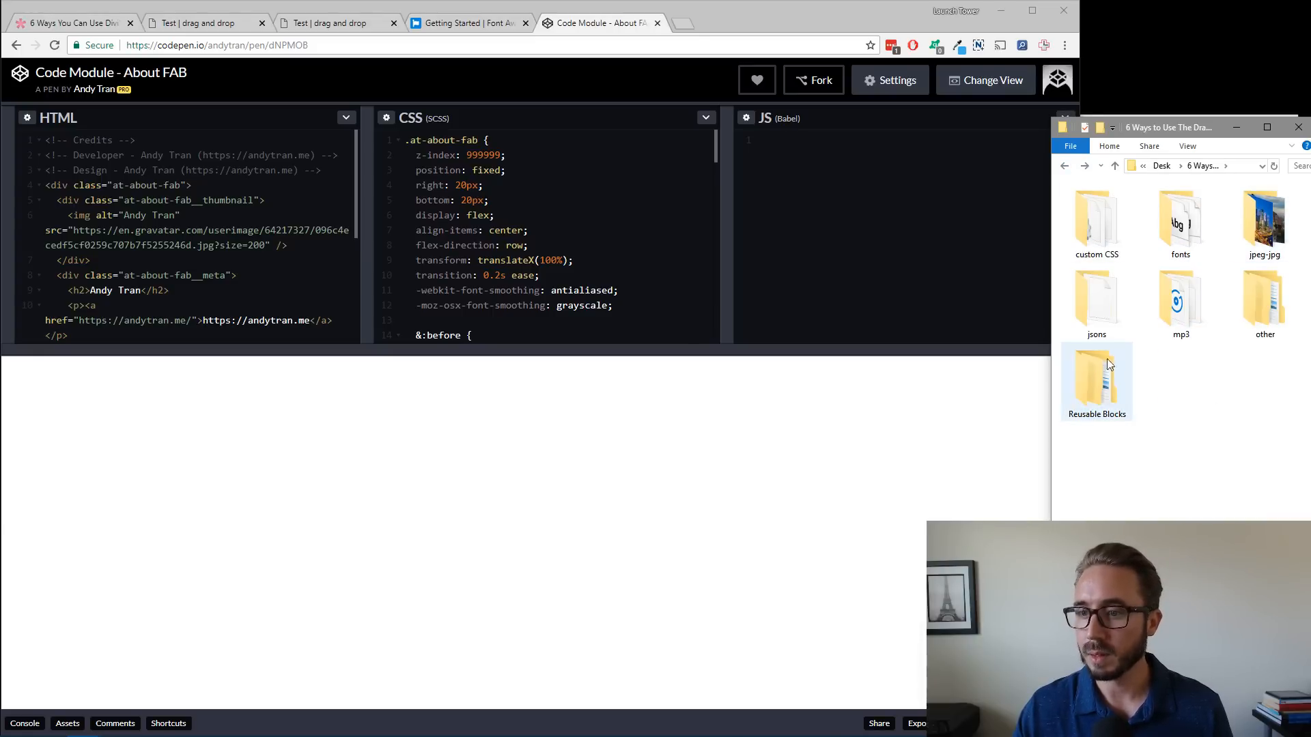
double_click(1094, 375)
double_click(1087, 258)
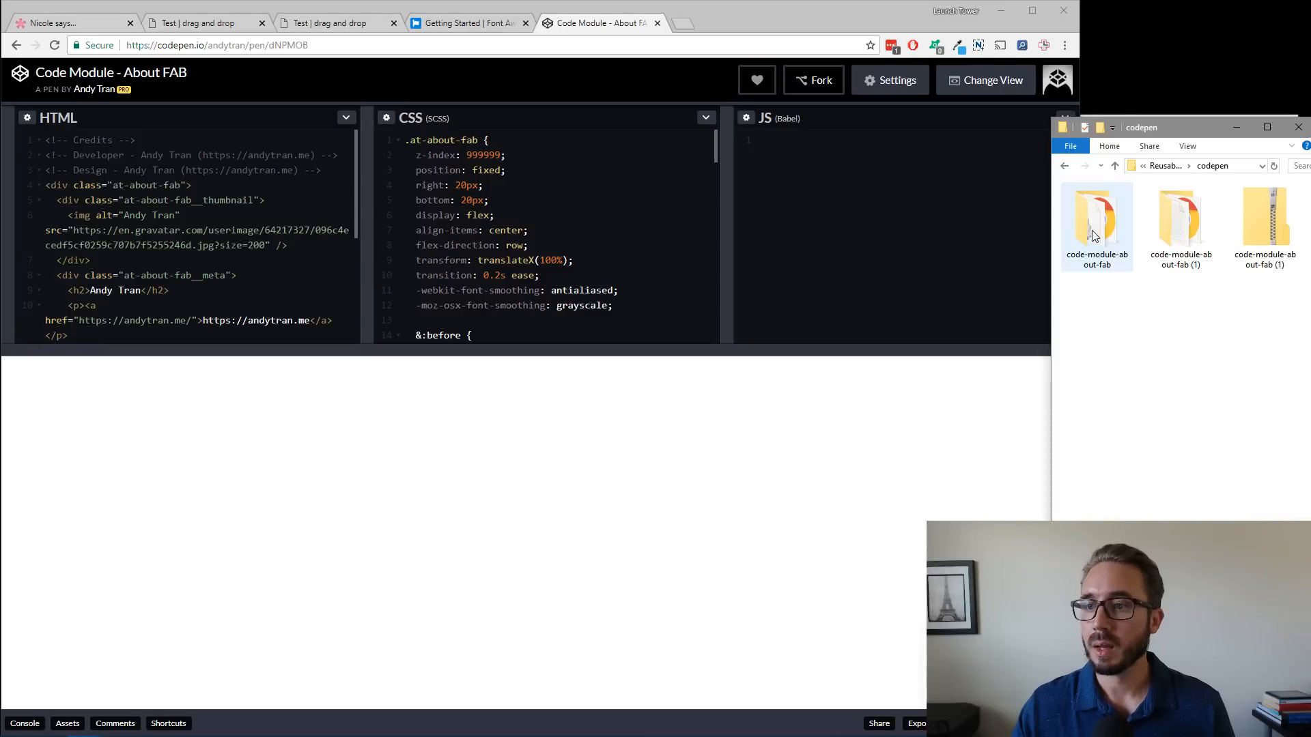
left_click(1267, 234)
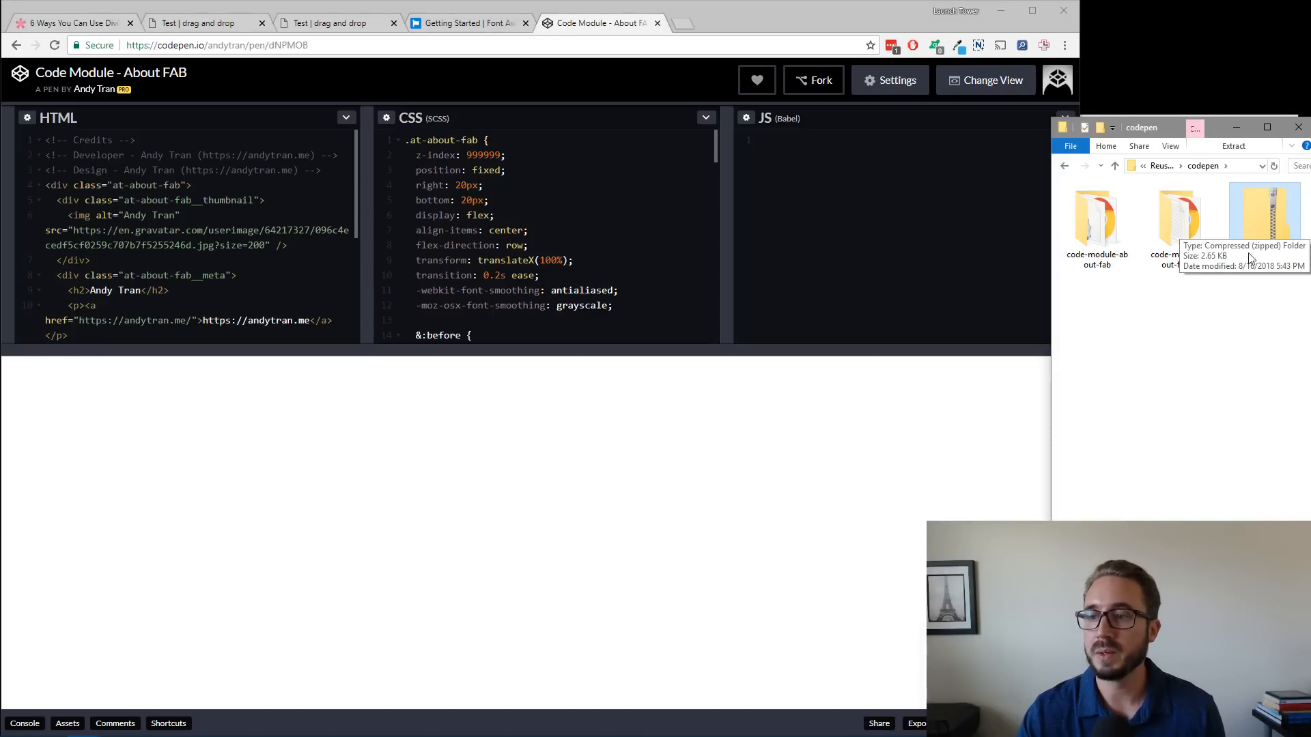
double_click(1186, 219)
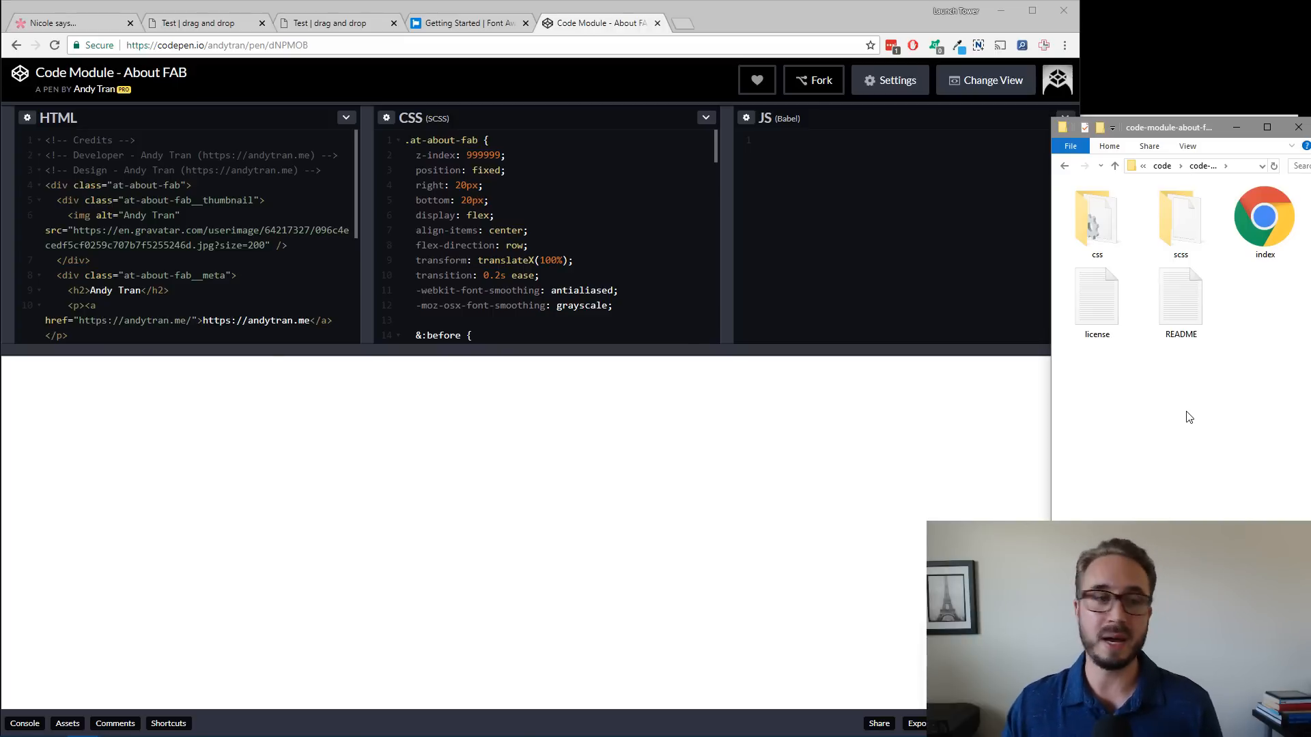
left_click(1268, 223)
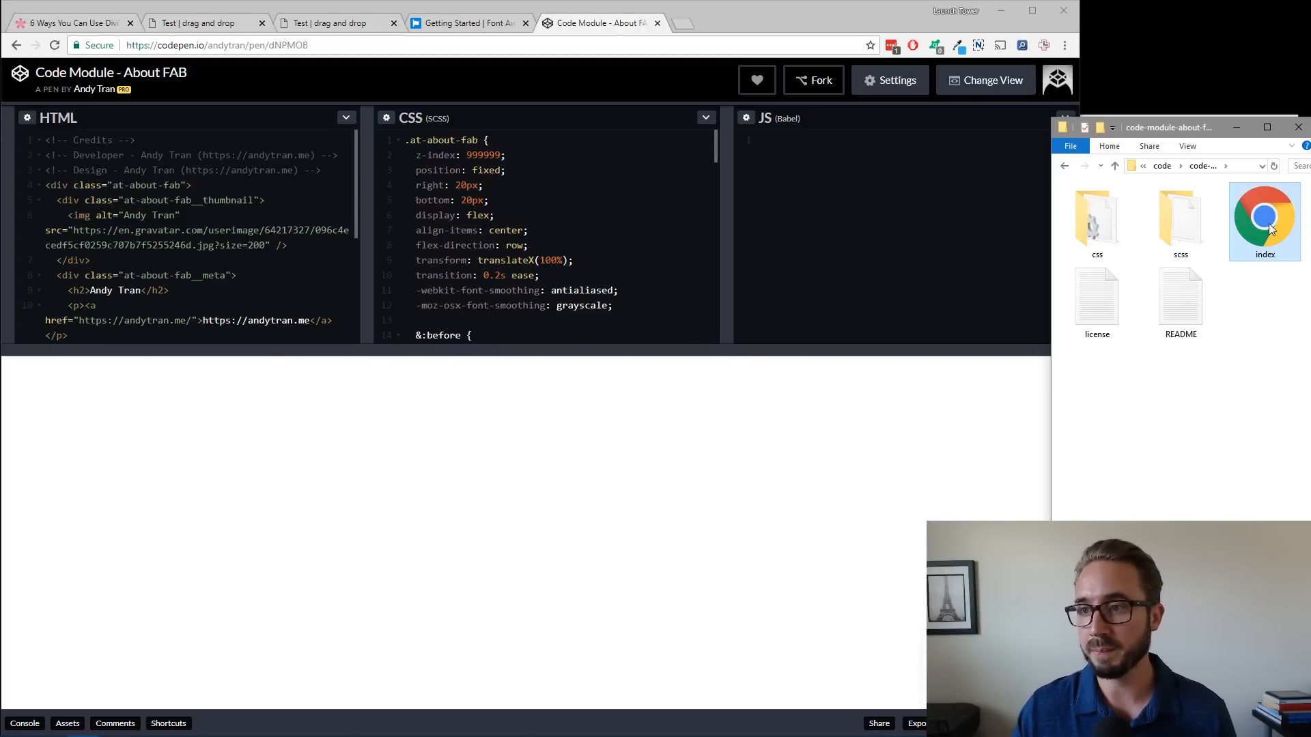
Open the style file from the css folder in Notepad++, examine its code, and minimize the editor.
double_click(1103, 235)
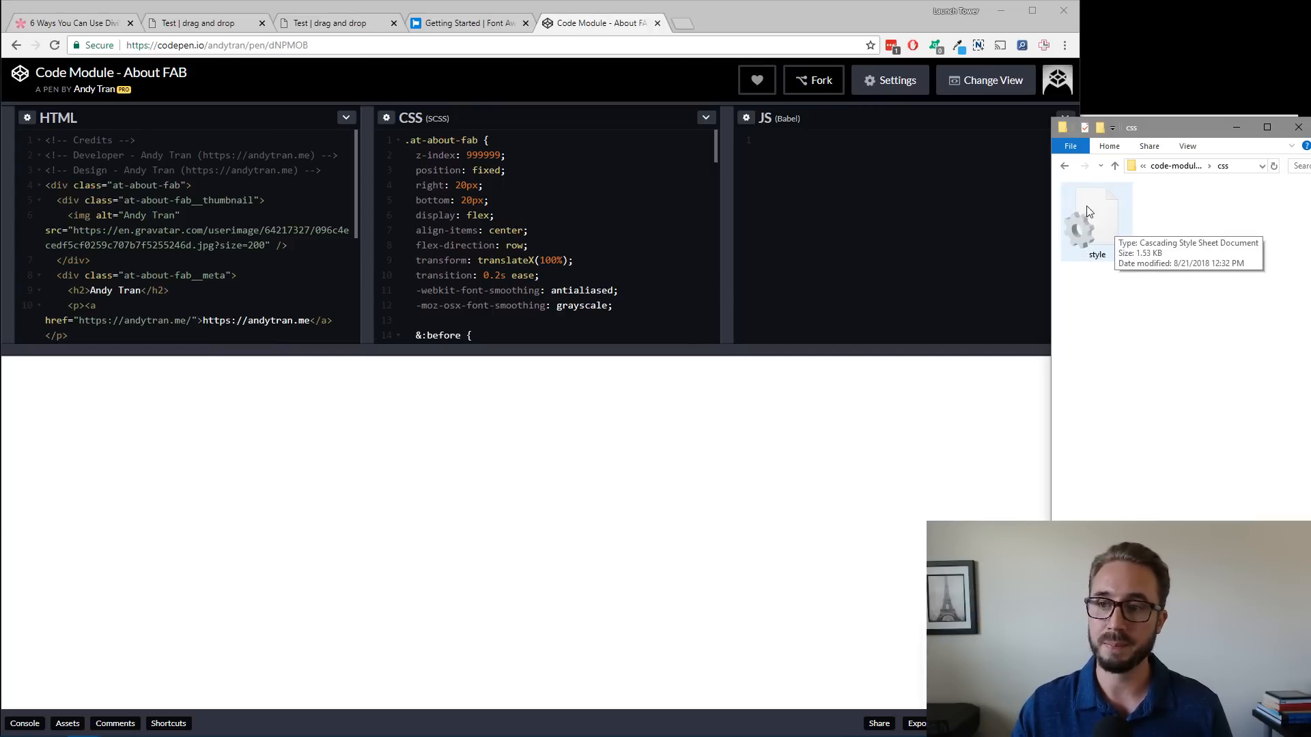
right_click(1085, 217)
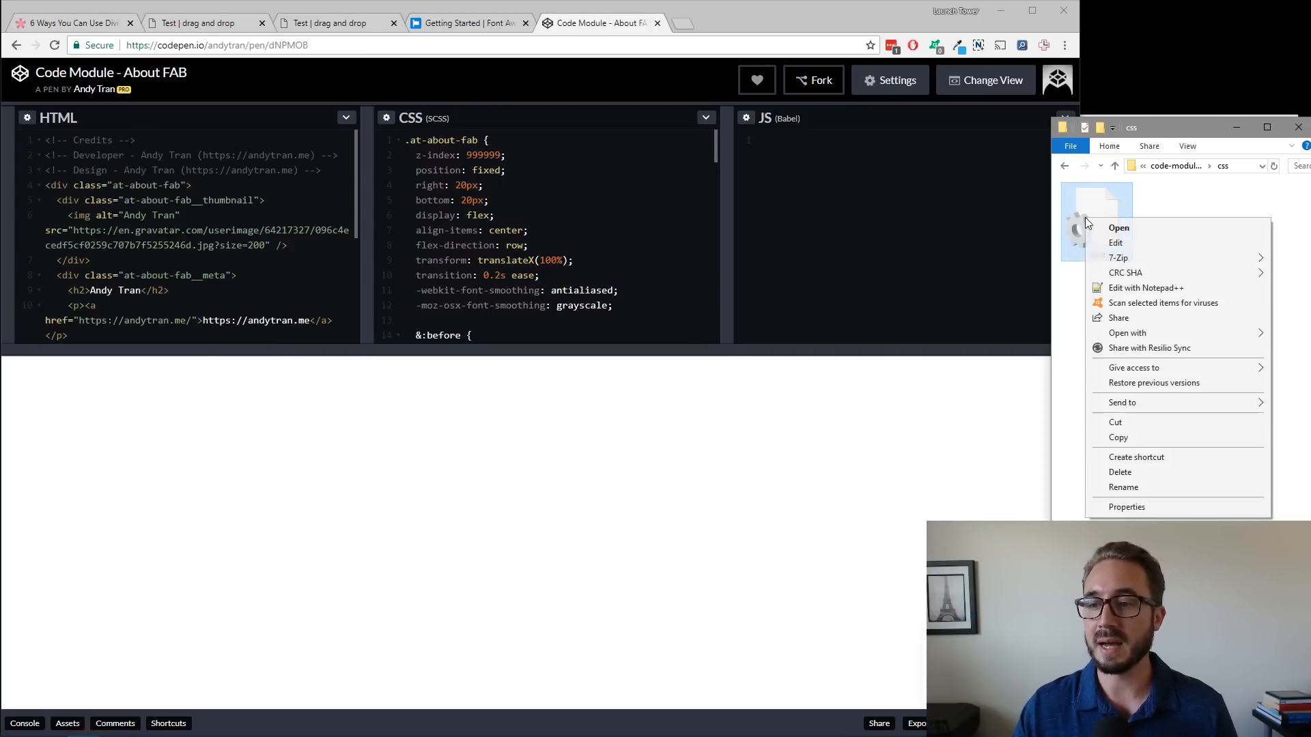
left_click(1144, 288)
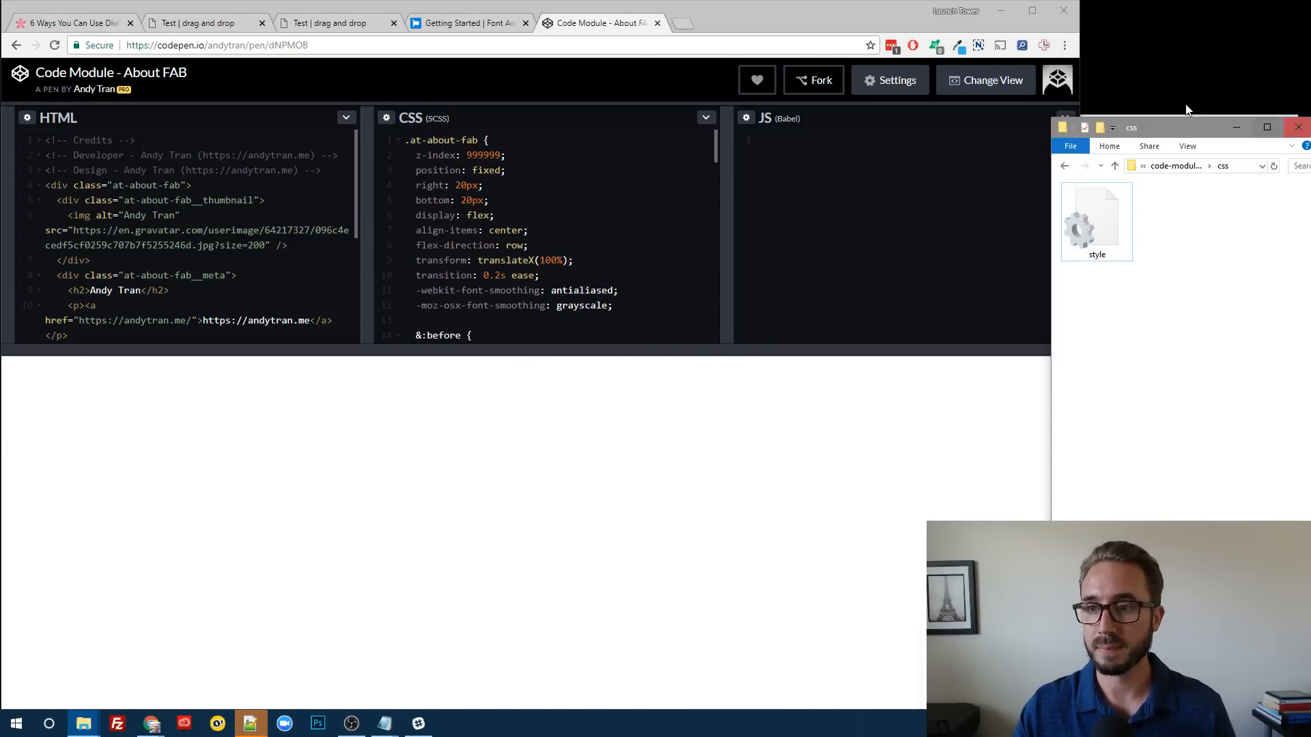
right_click(1091, 209)
left_click(1097, 280)
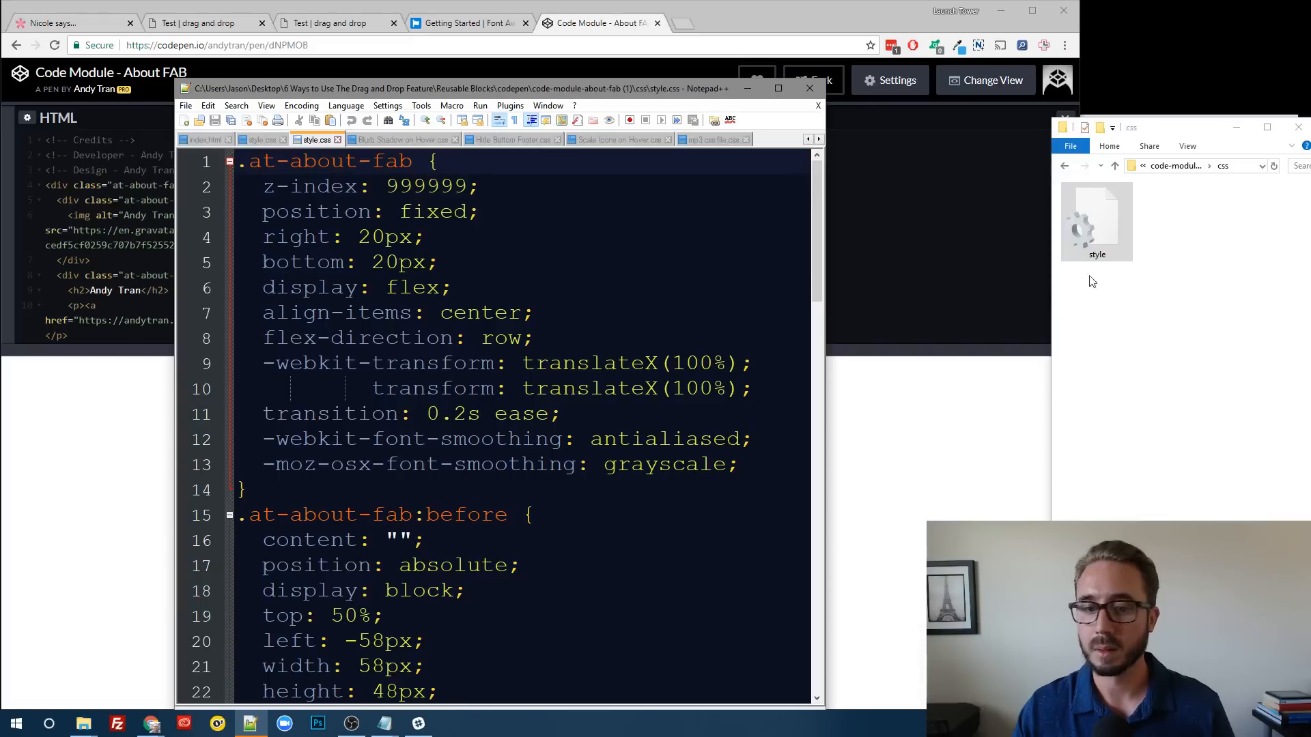
left_click_drag(629, 89, 650, 53)
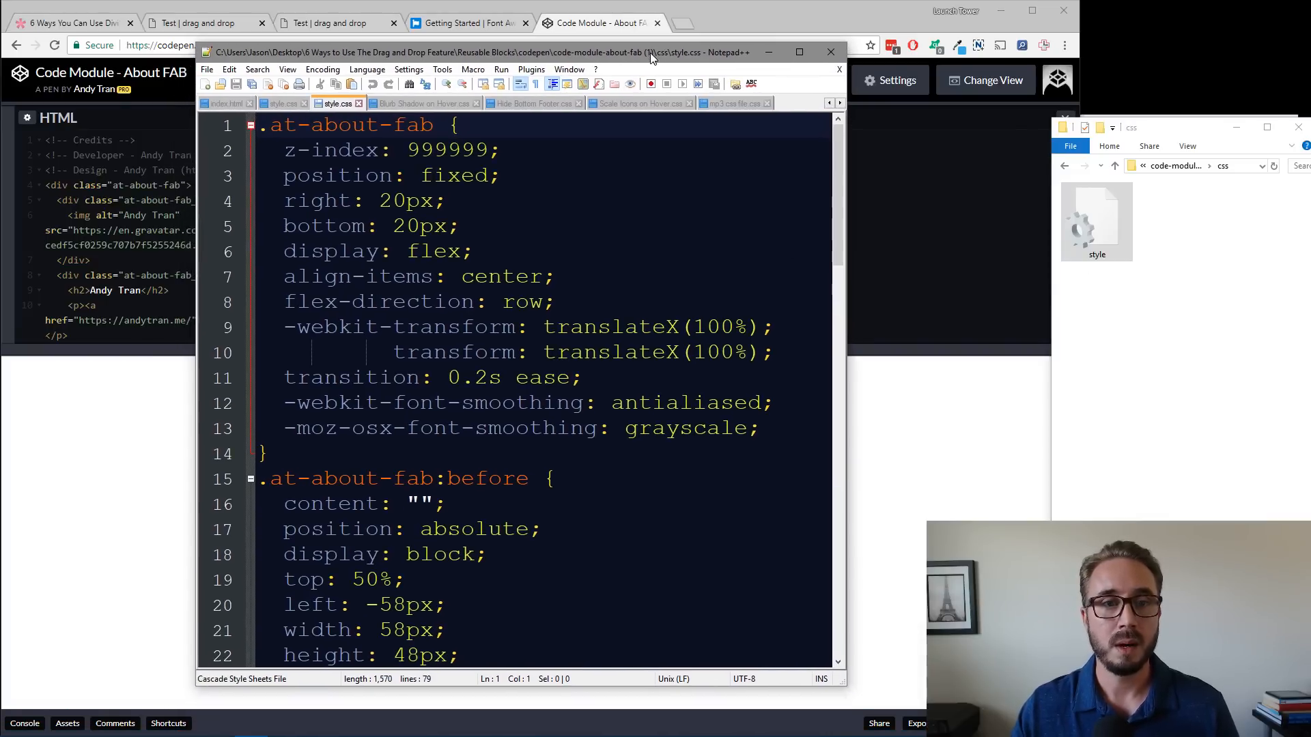
scroll(512, 389, "down", 18)
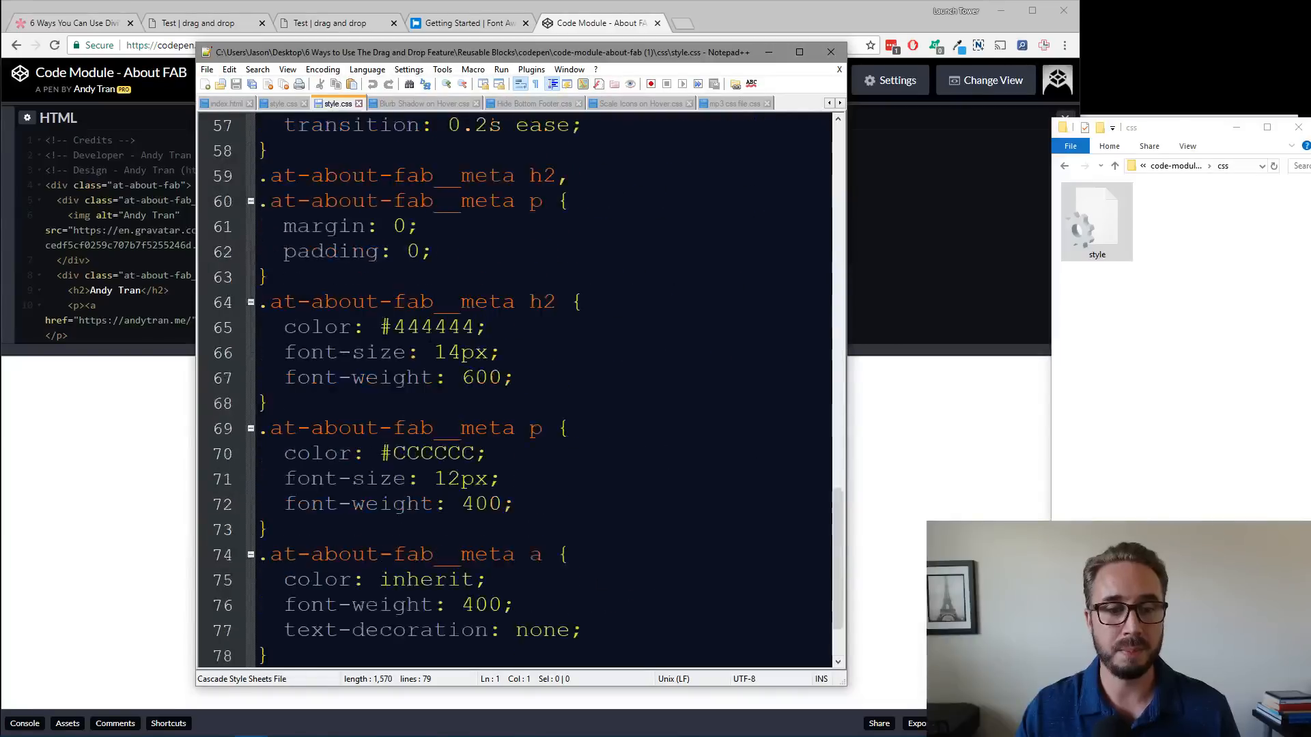
scroll(493, 124, "up", 19)
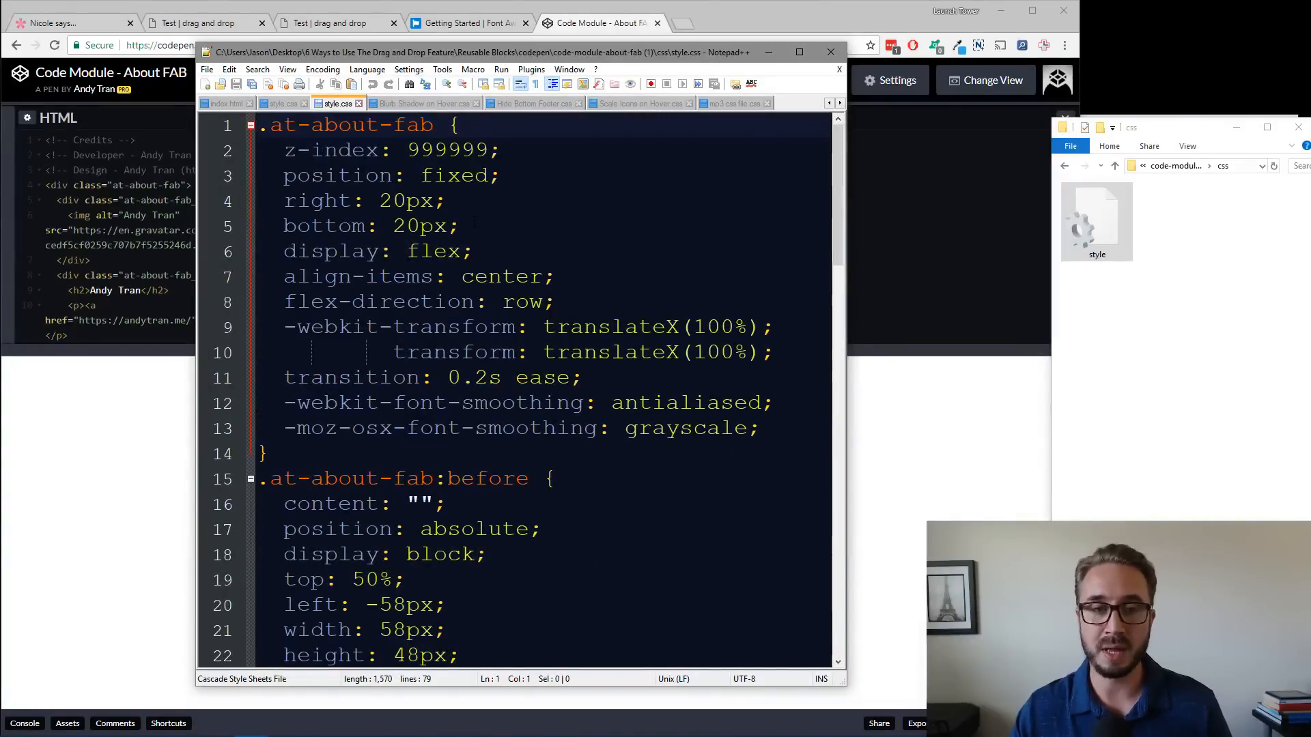
left_click(768, 53)
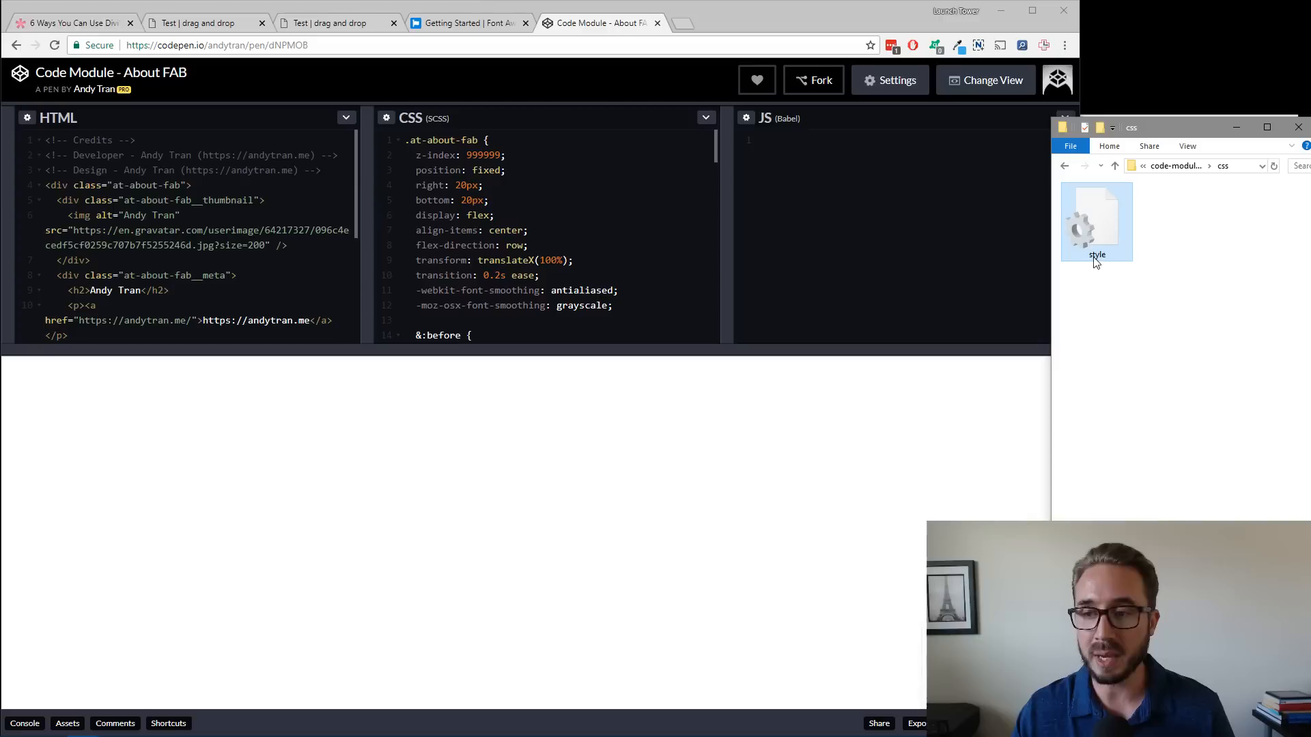
Return to the code-module-about-fab (1) folder and open its index file in Notepad++ to examine the code.
left_click(1065, 166)
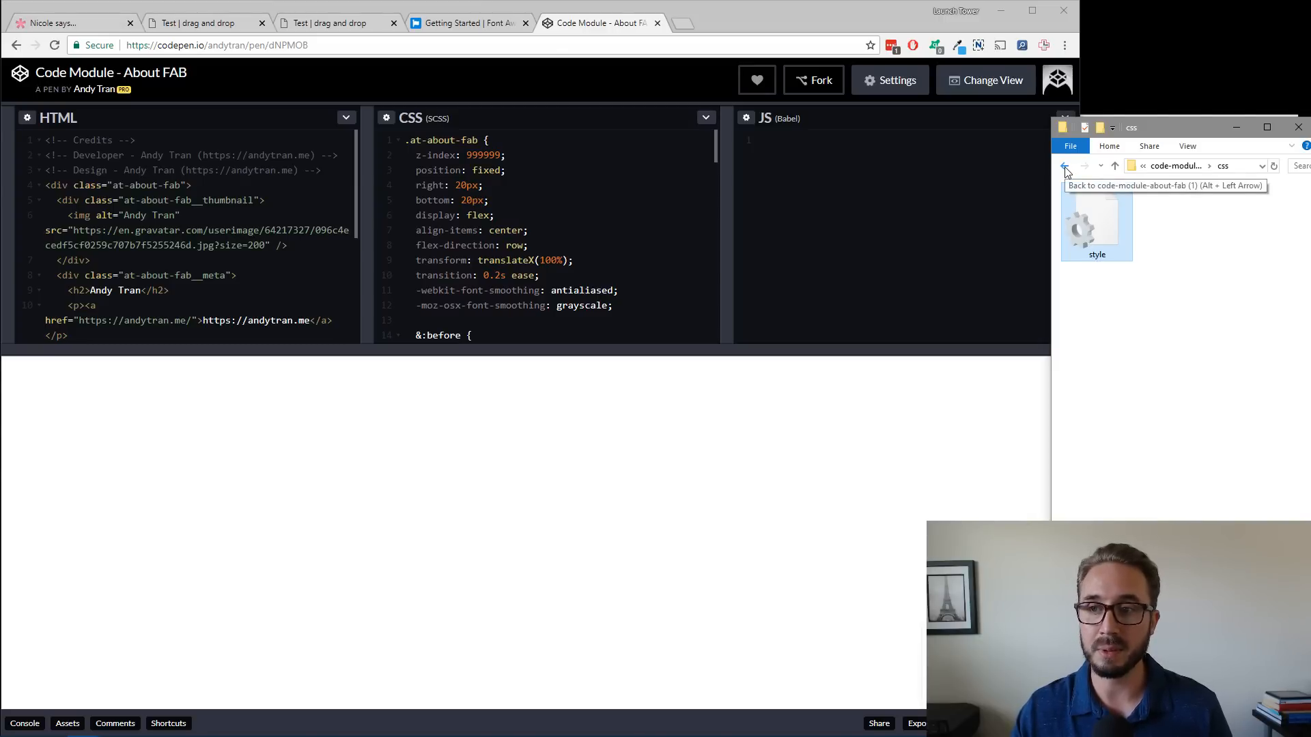
left_click(1233, 311)
right_click(1266, 232)
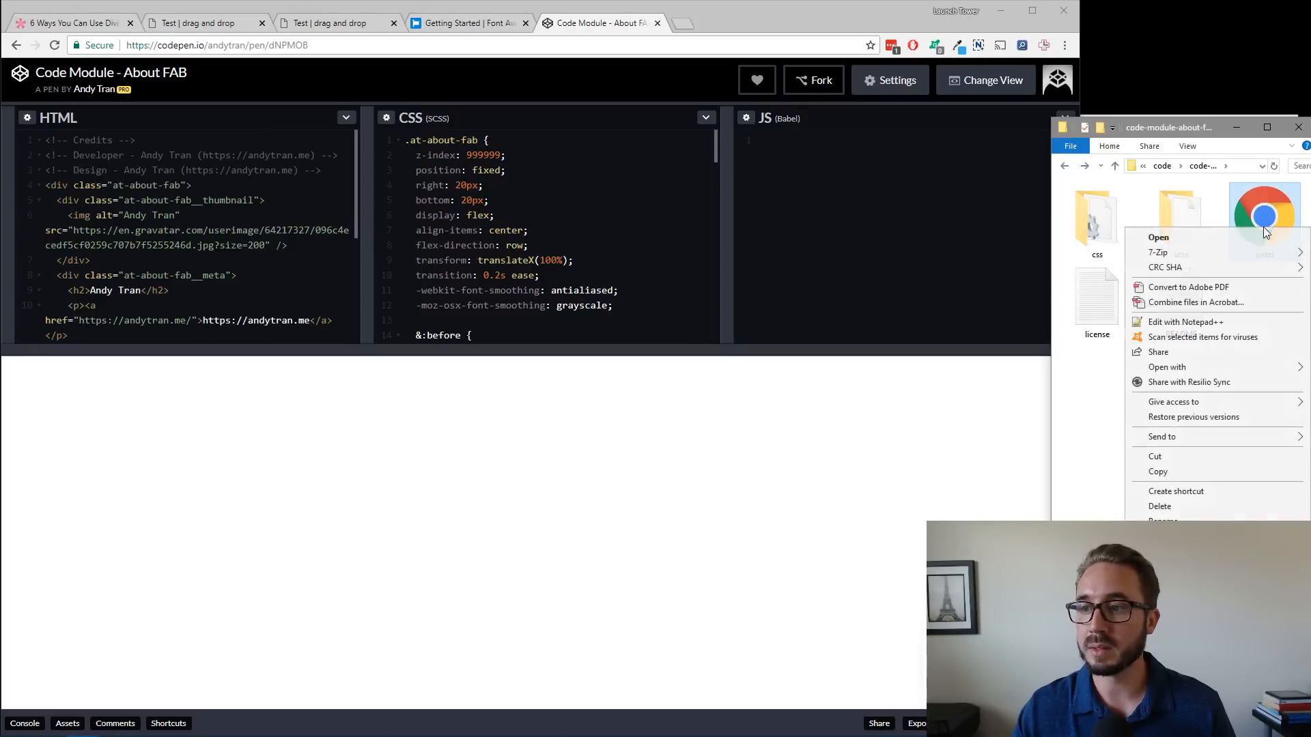
left_click(1188, 323)
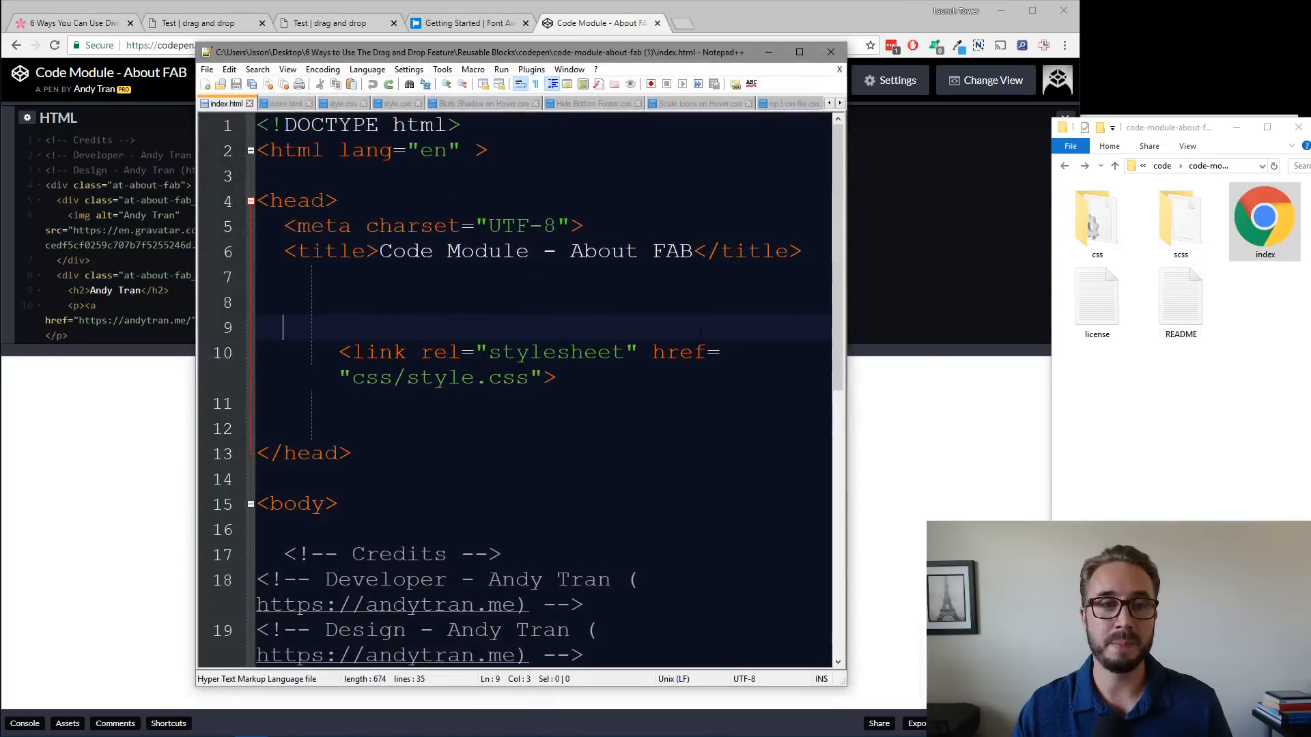
scroll(667, 371, "down", 1)
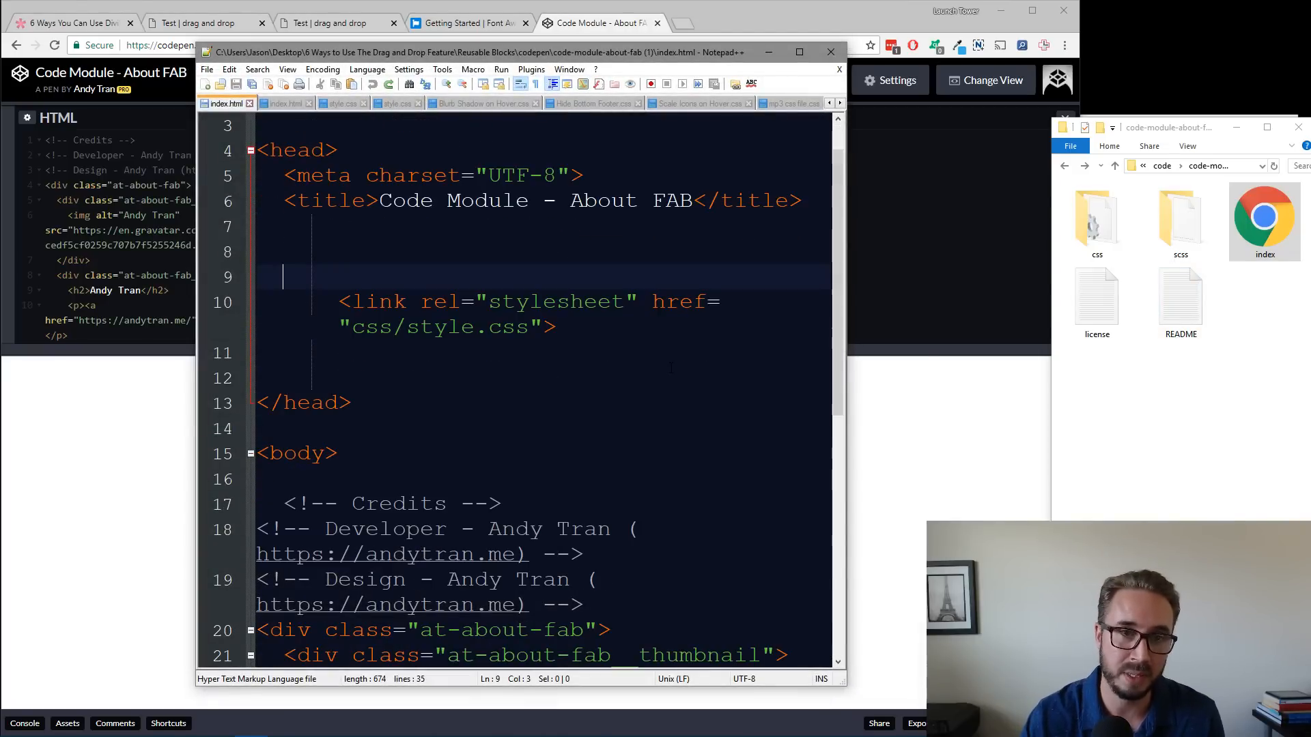
scroll(671, 369, "up", 1)
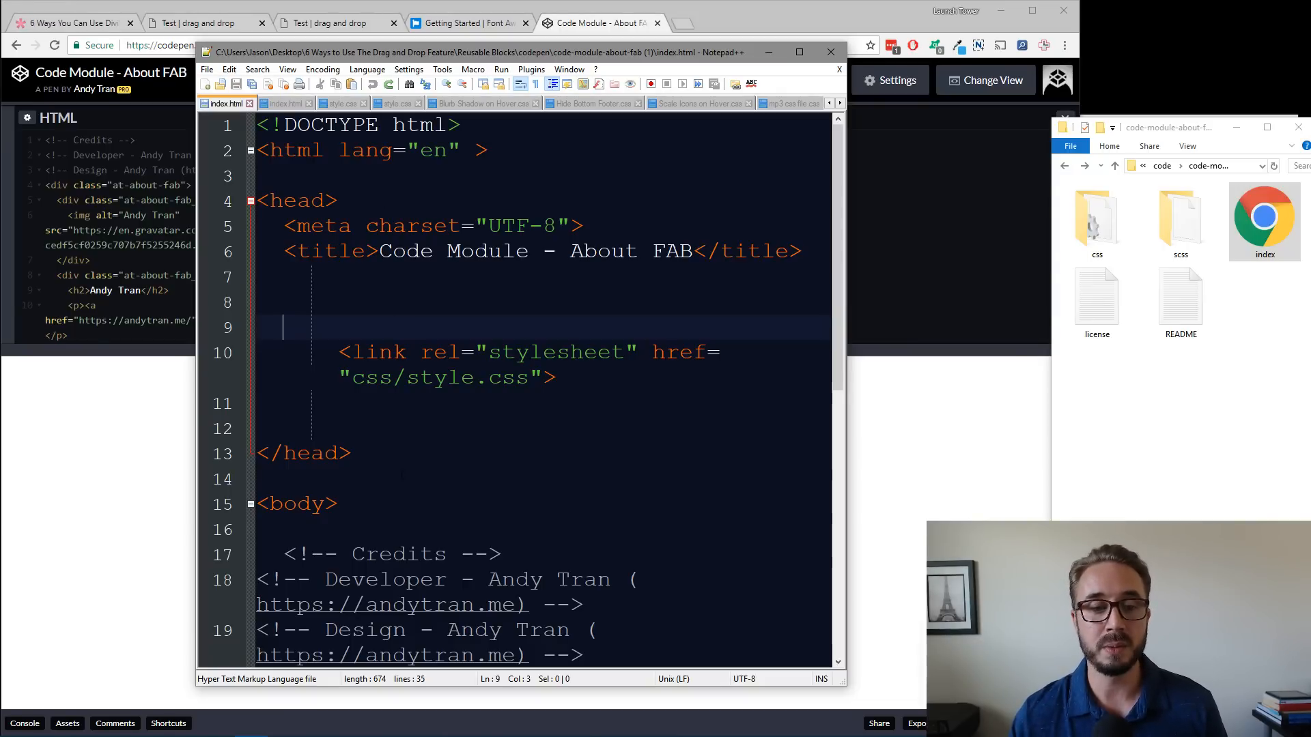
Delete the code from the doctype through the opening body tag, remove the closing body and html tags, and save index.html.
left_click_drag(377, 505, 257, 125)
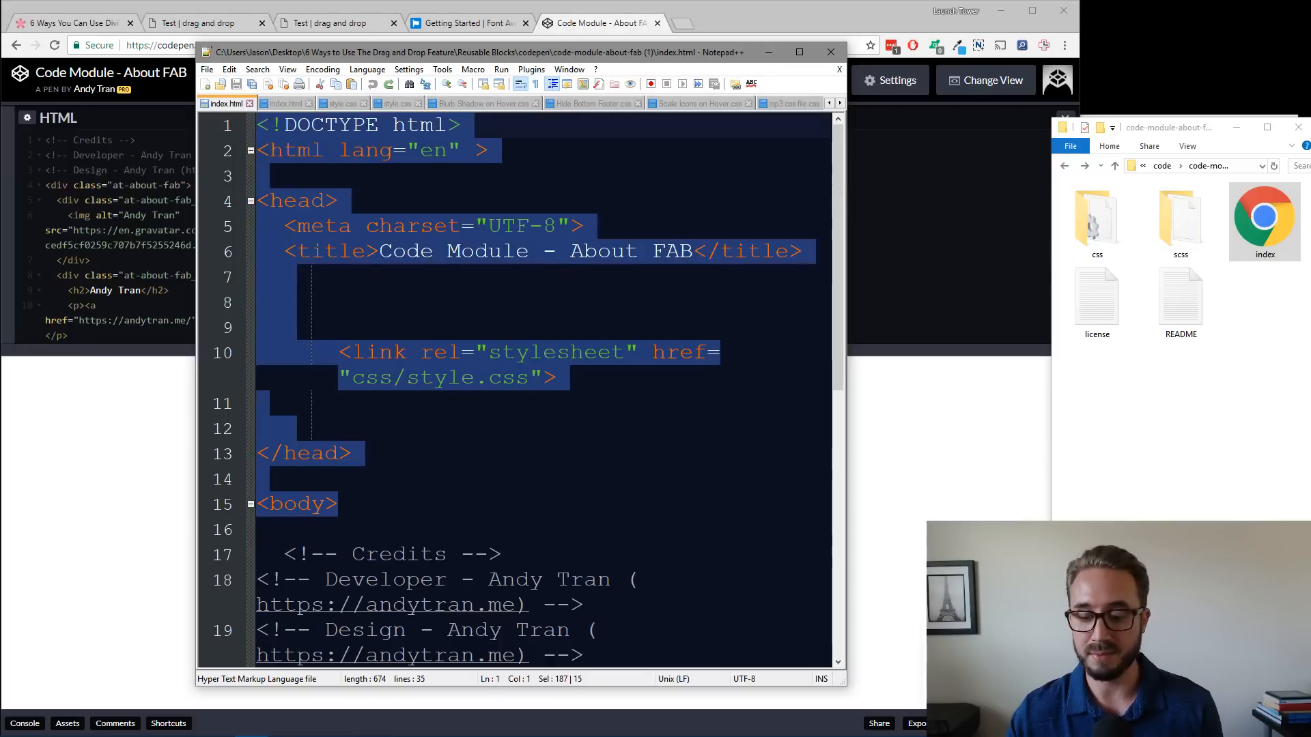
key("Delete")
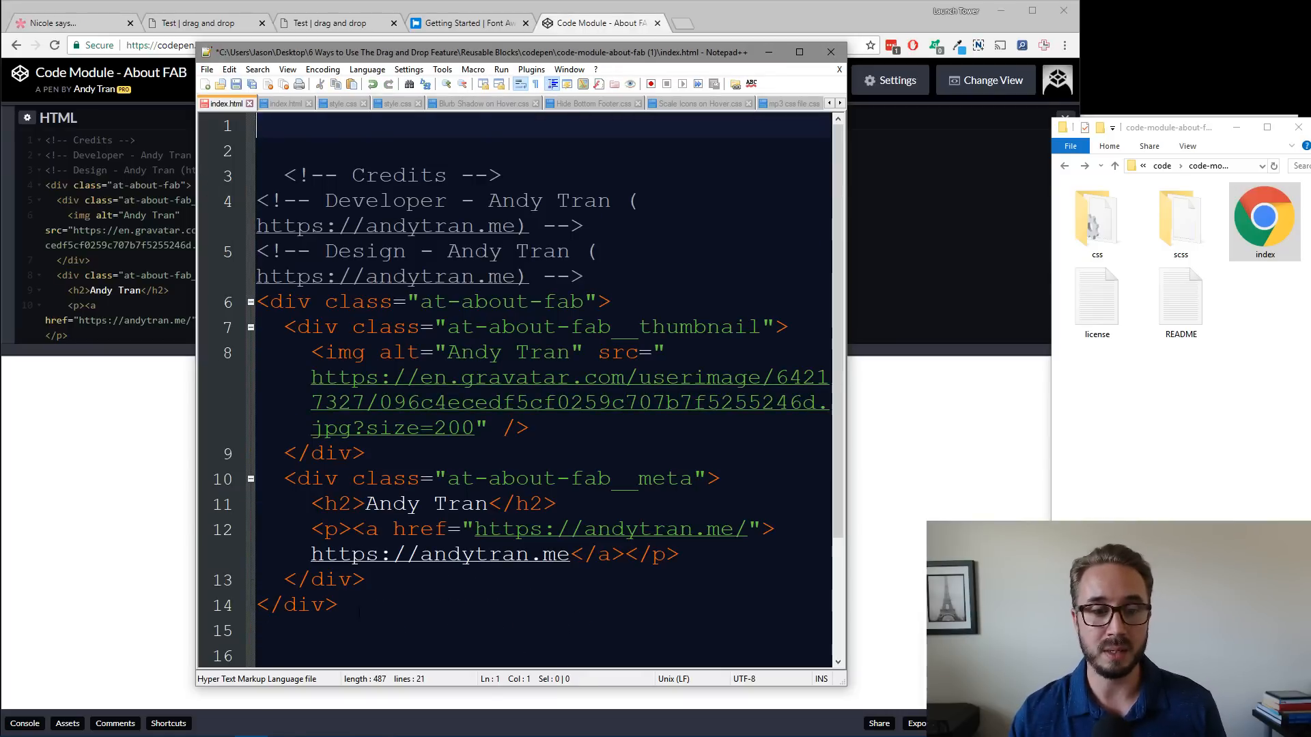
scroll(378, 608, "down", 2)
left_click_drag(379, 608, 257, 553)
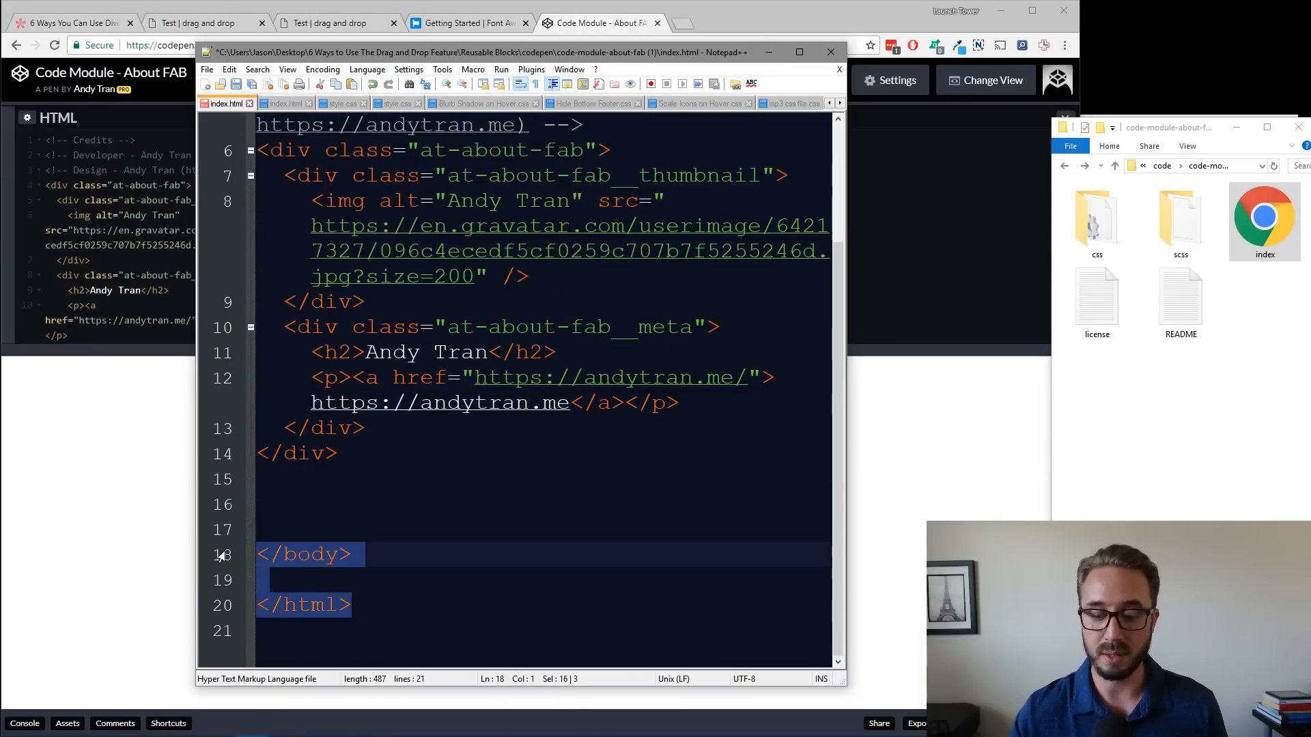
key("Delete")
key("BackSpace")
key("BackSpace")
key("BackSpace")
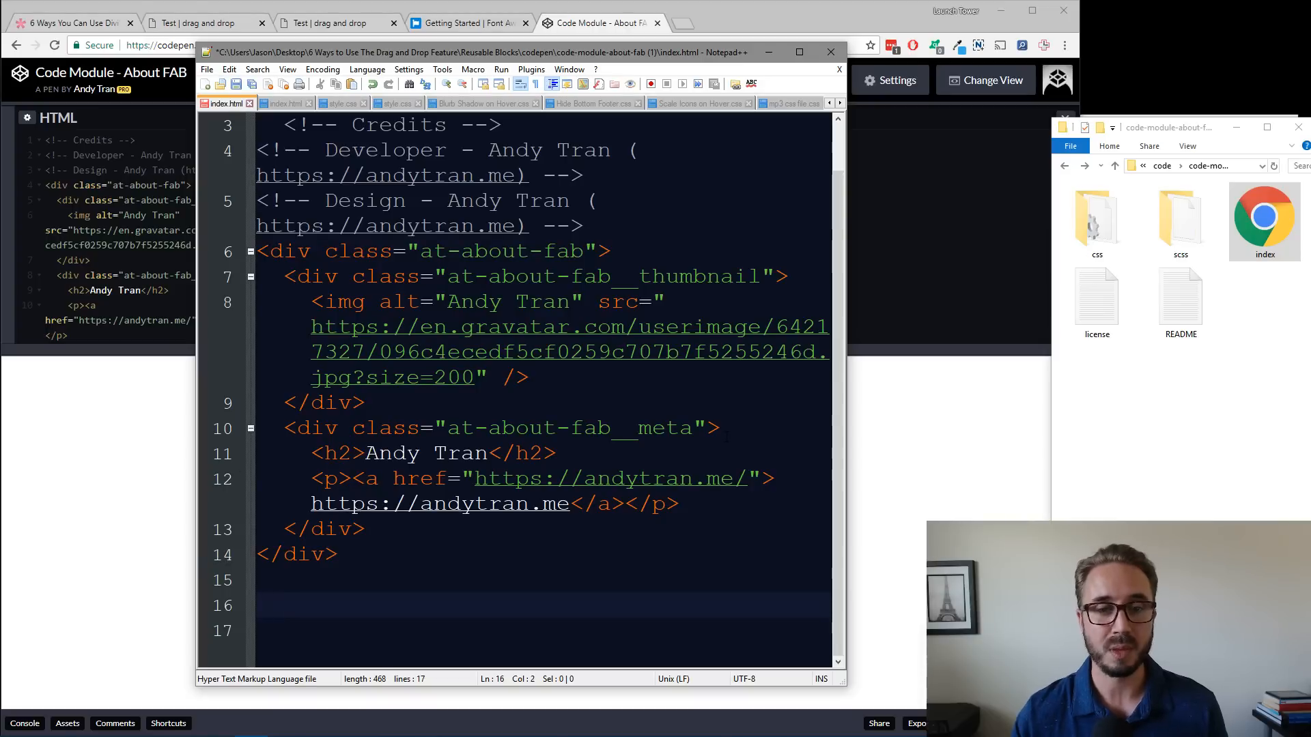
scroll(659, 436, "up", 1)
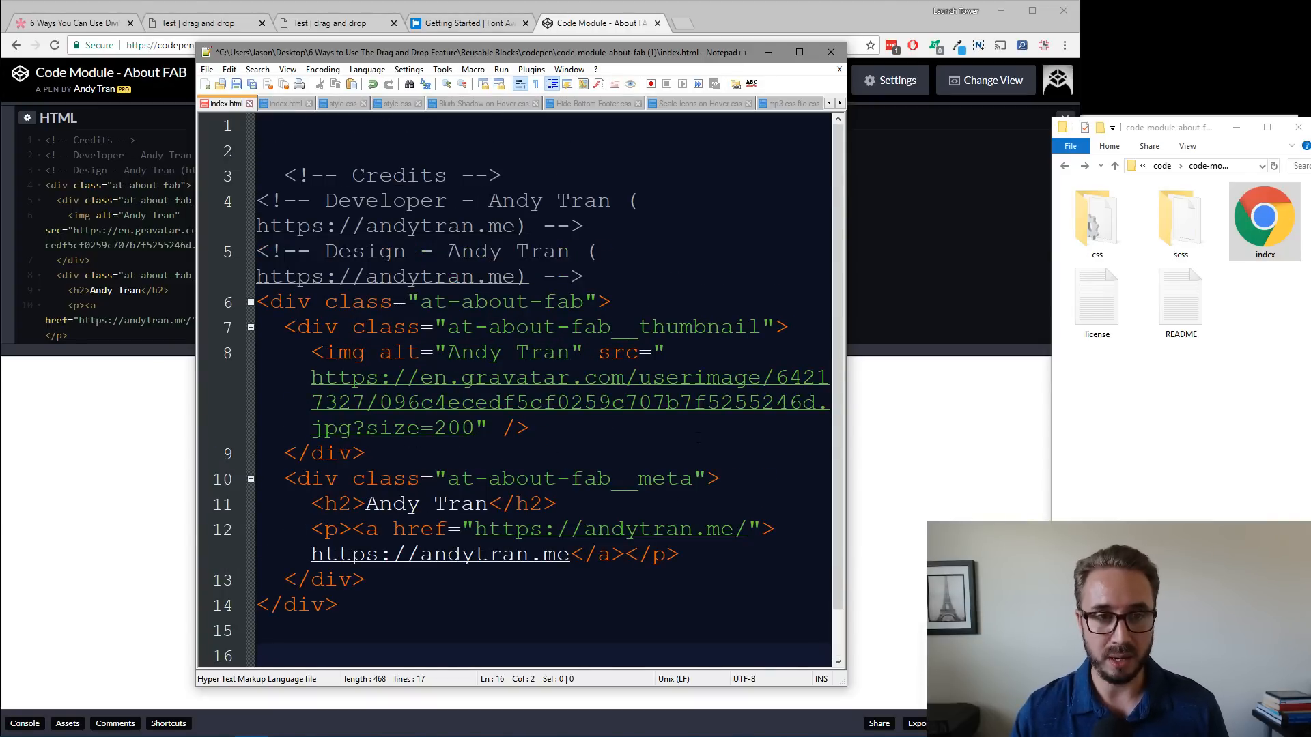
key("ctrl+s")
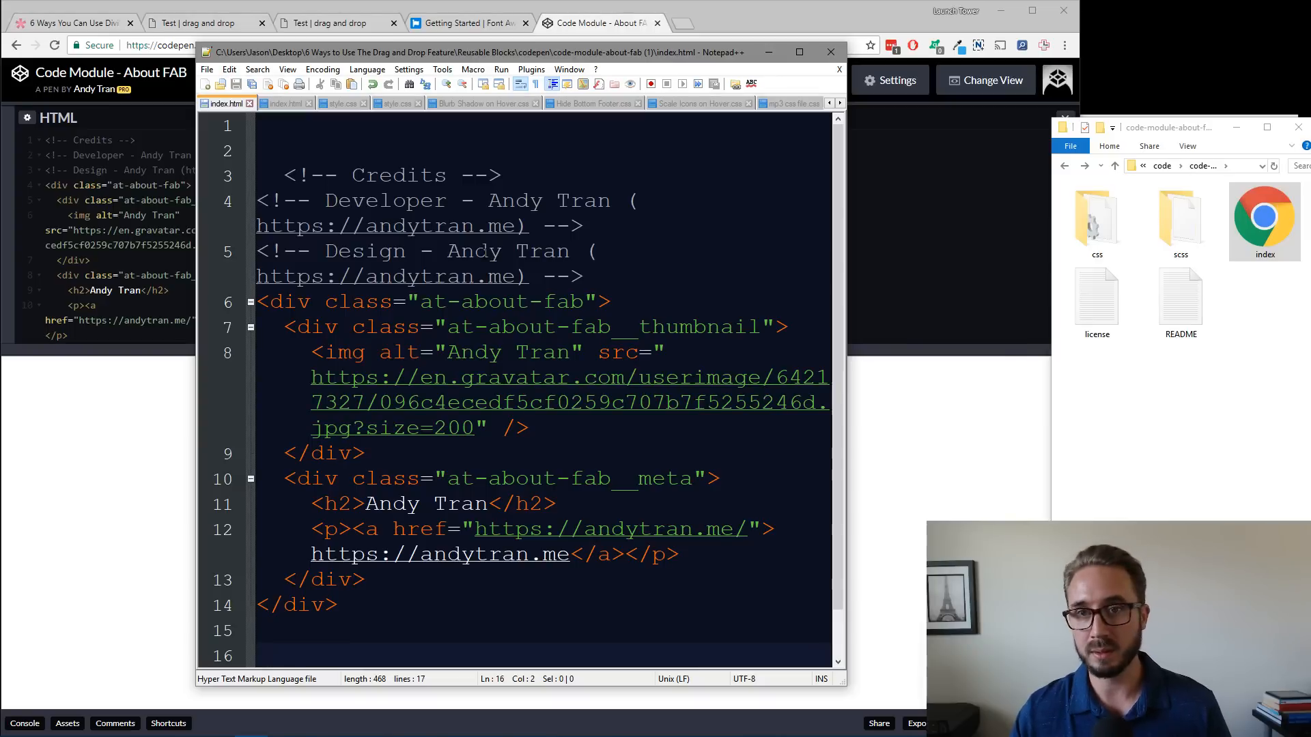
Move the Notepad++ window out of the way to uncover the CodePen page and the file folder.
left_click_drag(586, 57, 0, 76)
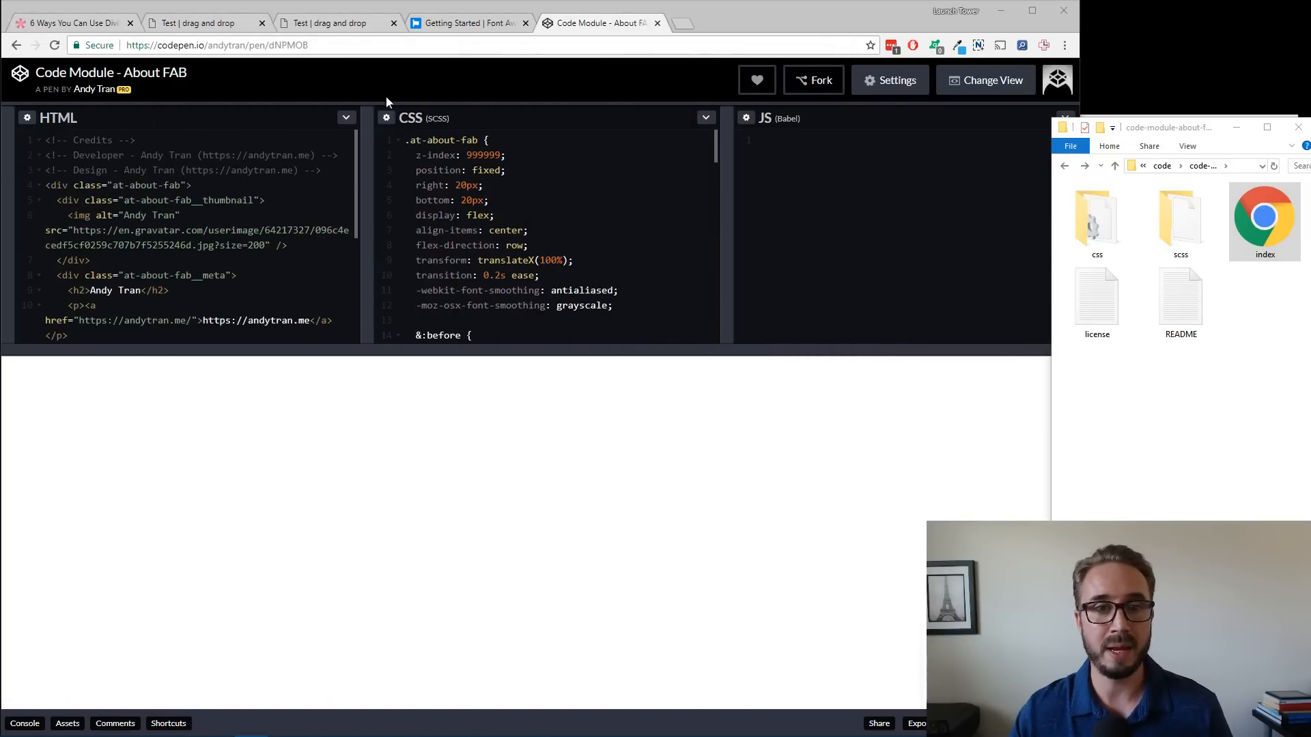
left_click(153, 215)
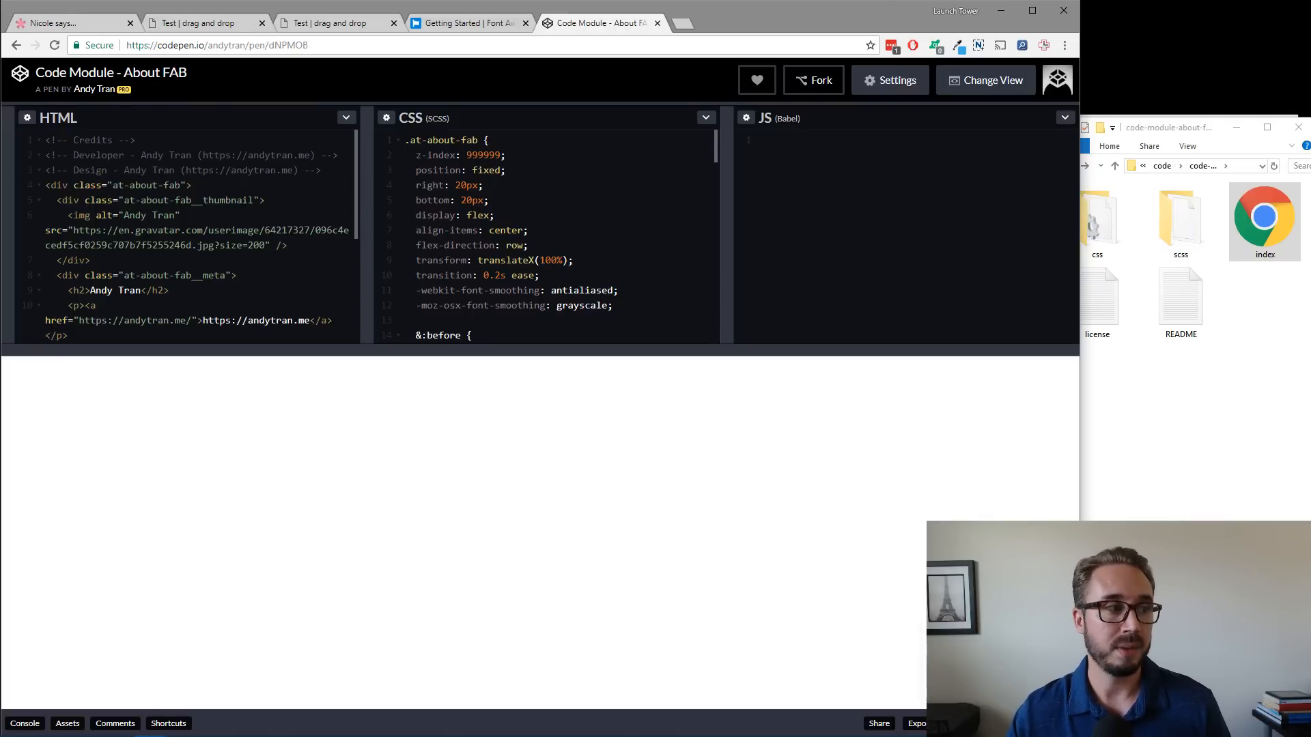
left_click_drag(1310, 109, 742, 24)
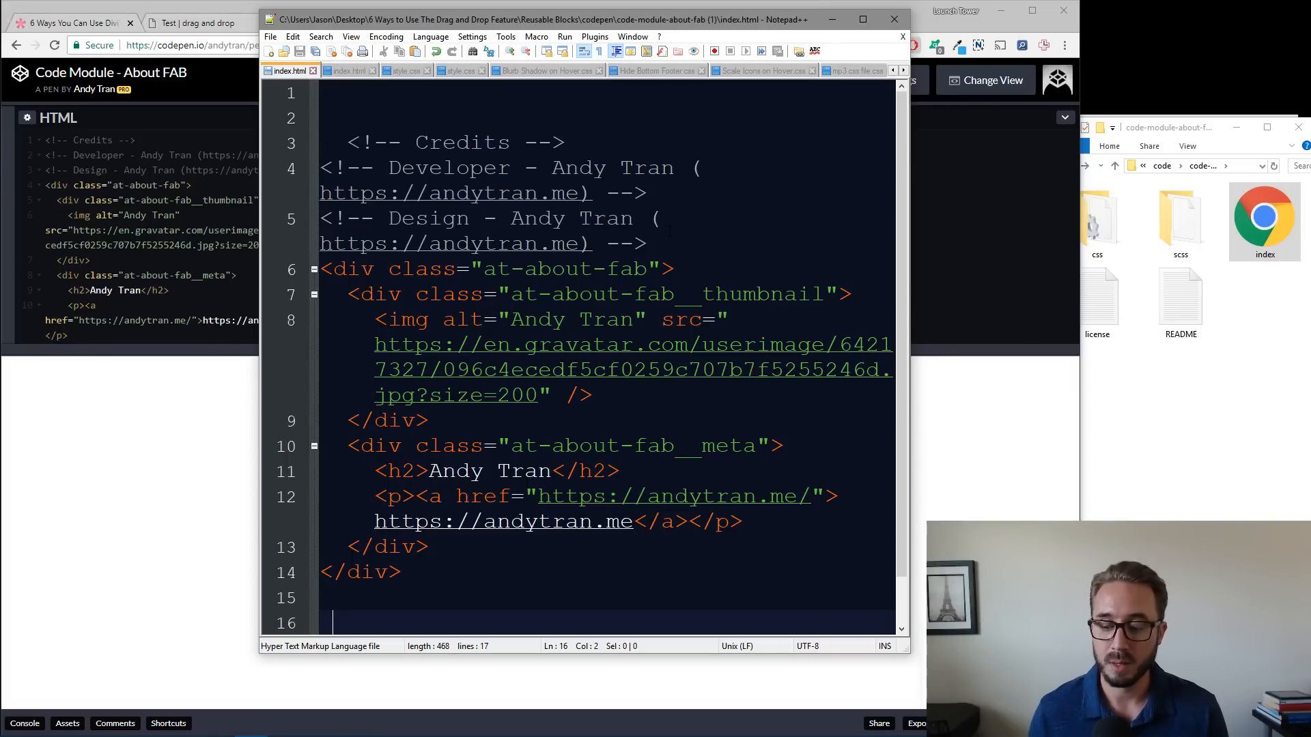
left_click_drag(749, 21, 2, 134)
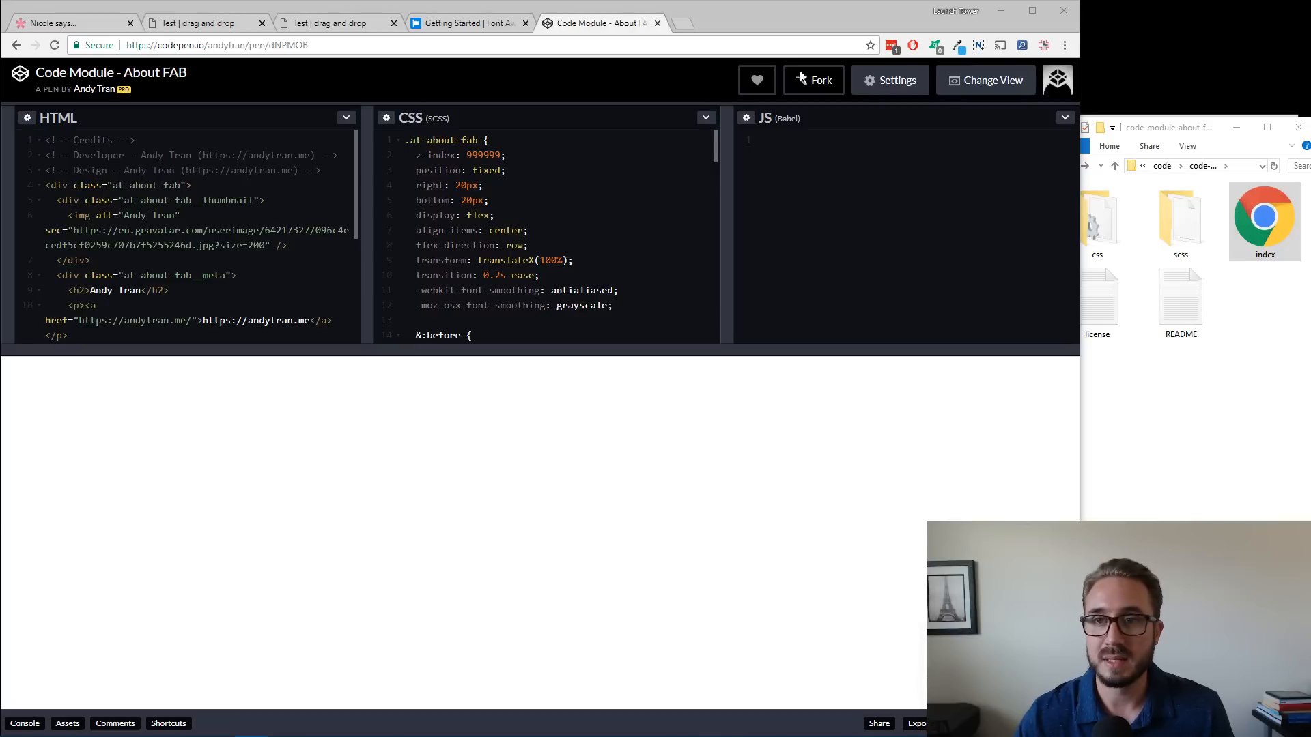
Open the code-module-about-fab folder inside codepen and display its index and style files as large icons.
left_click(1289, 416)
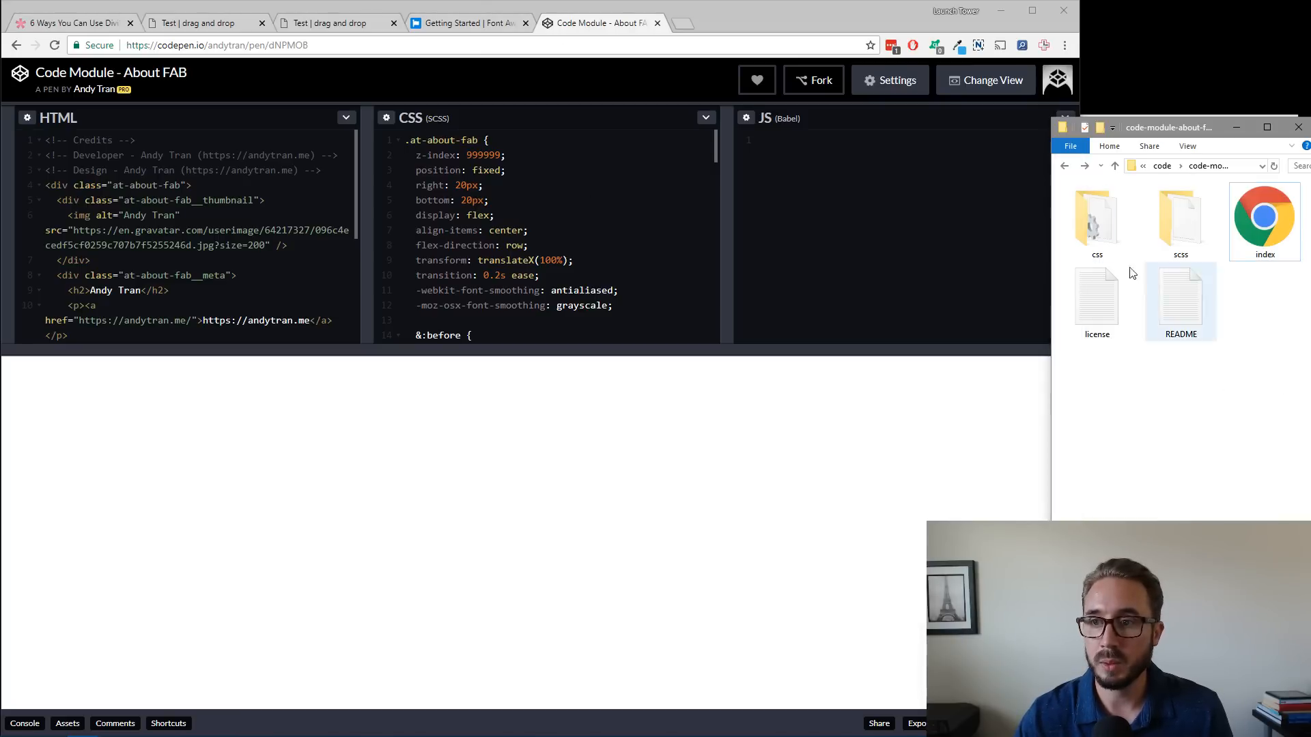
left_click(1063, 168)
double_click(1092, 215)
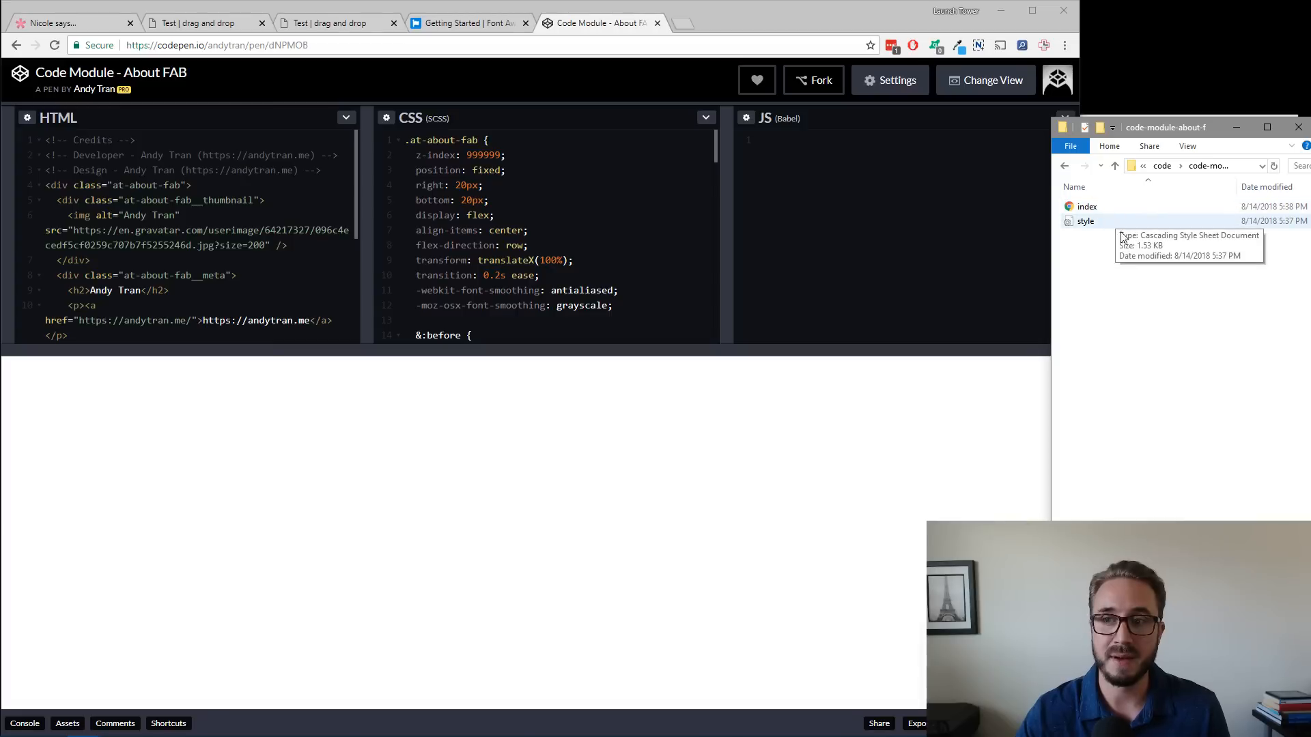
right_click(1127, 253)
left_click(1109, 260)
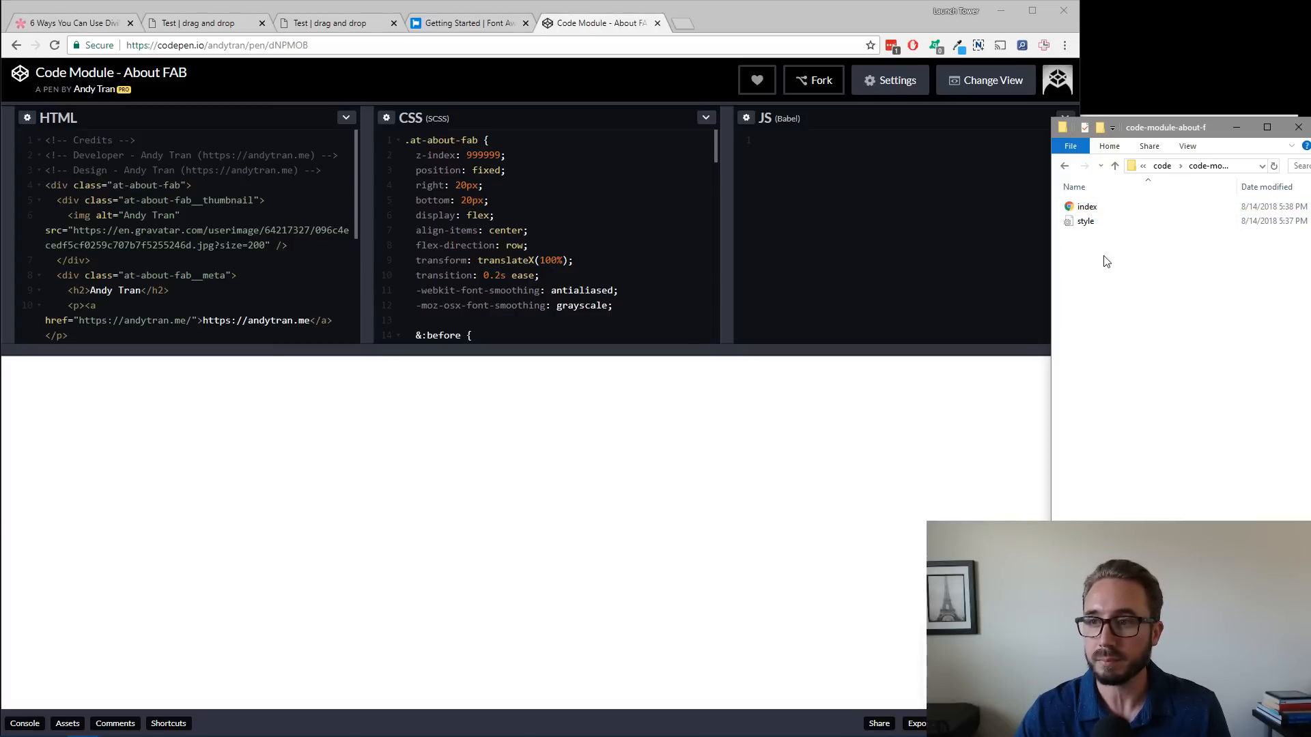
left_click(1188, 146)
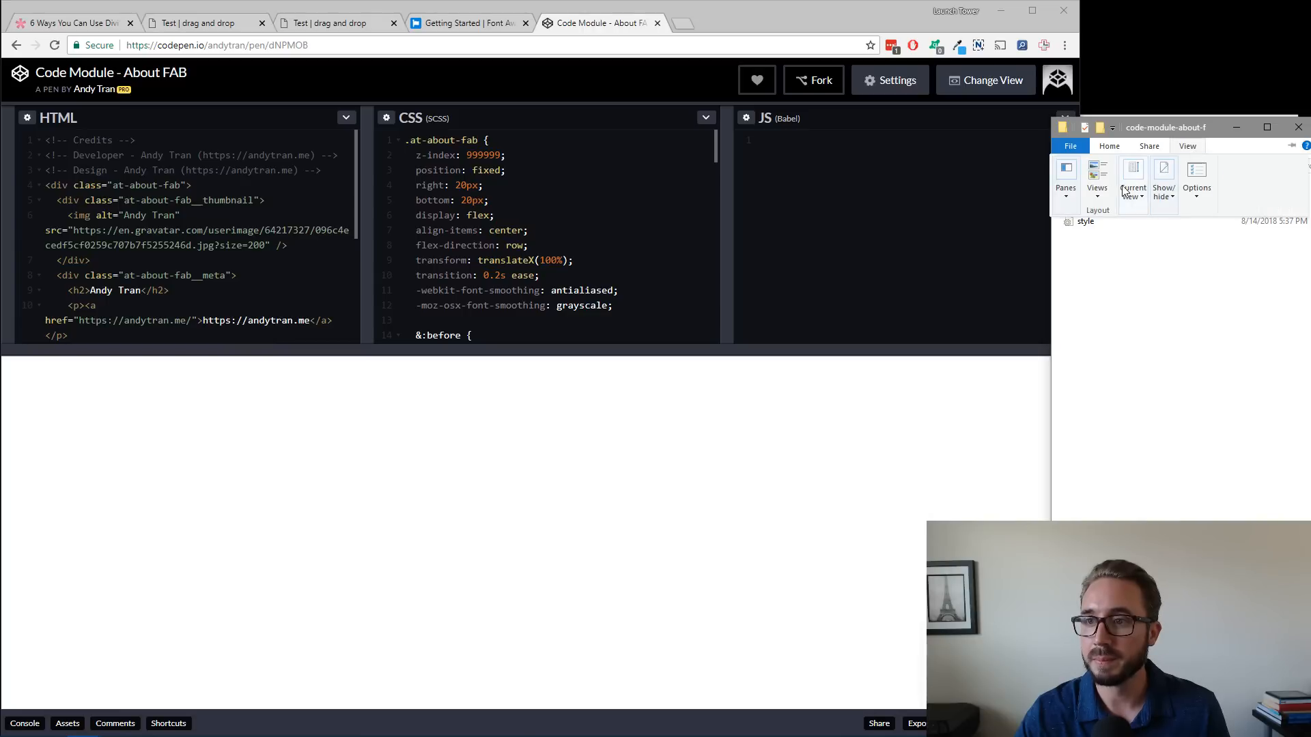
left_click(1100, 194)
left_click(1177, 211)
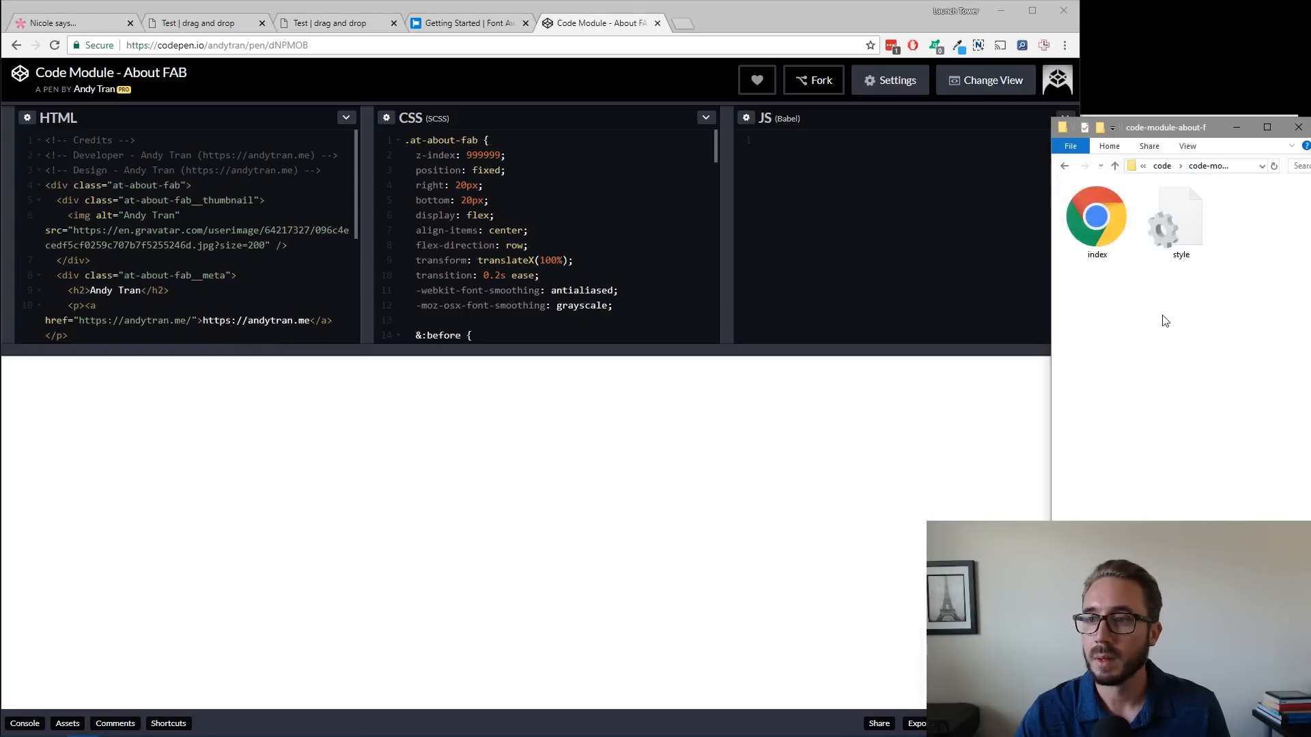
Close the published Test page, return to the Test page in the Visual Builder, and move the builder's settings bar to the page's upper edge.
left_click(345, 23)
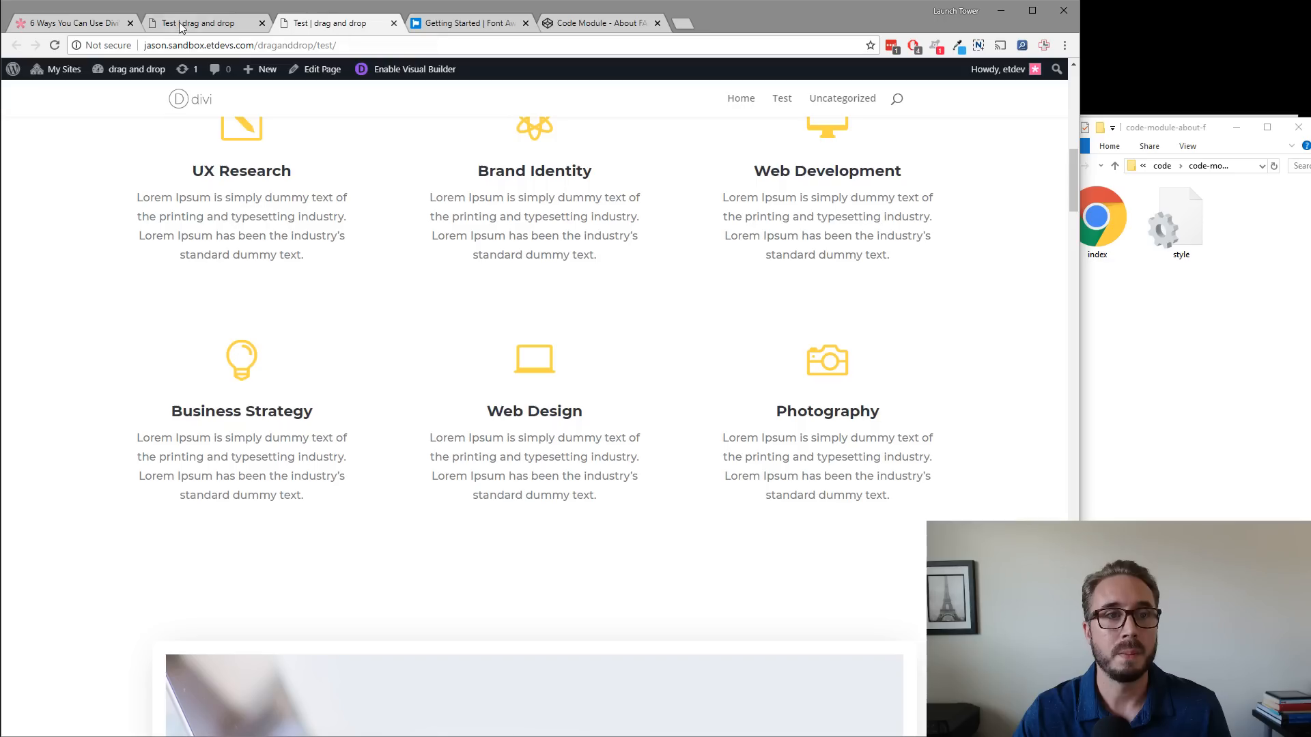
left_click(185, 26)
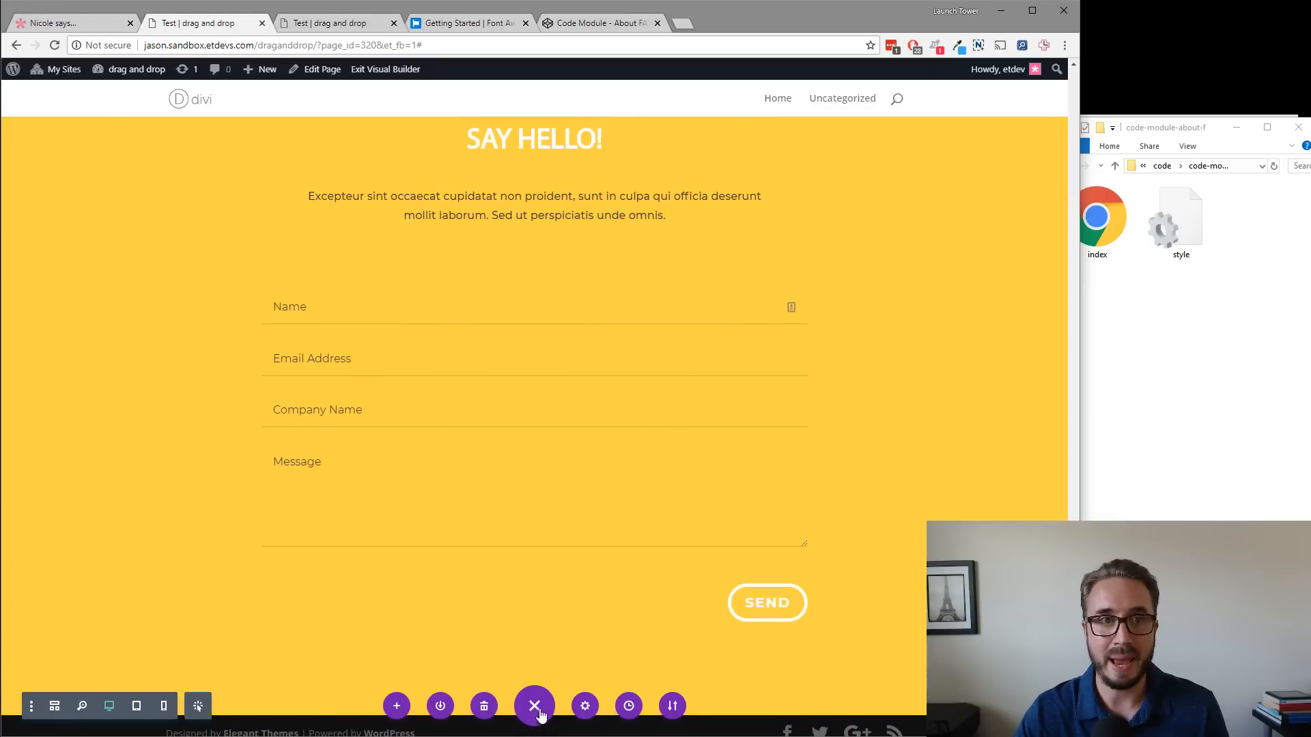
left_click(329, 25)
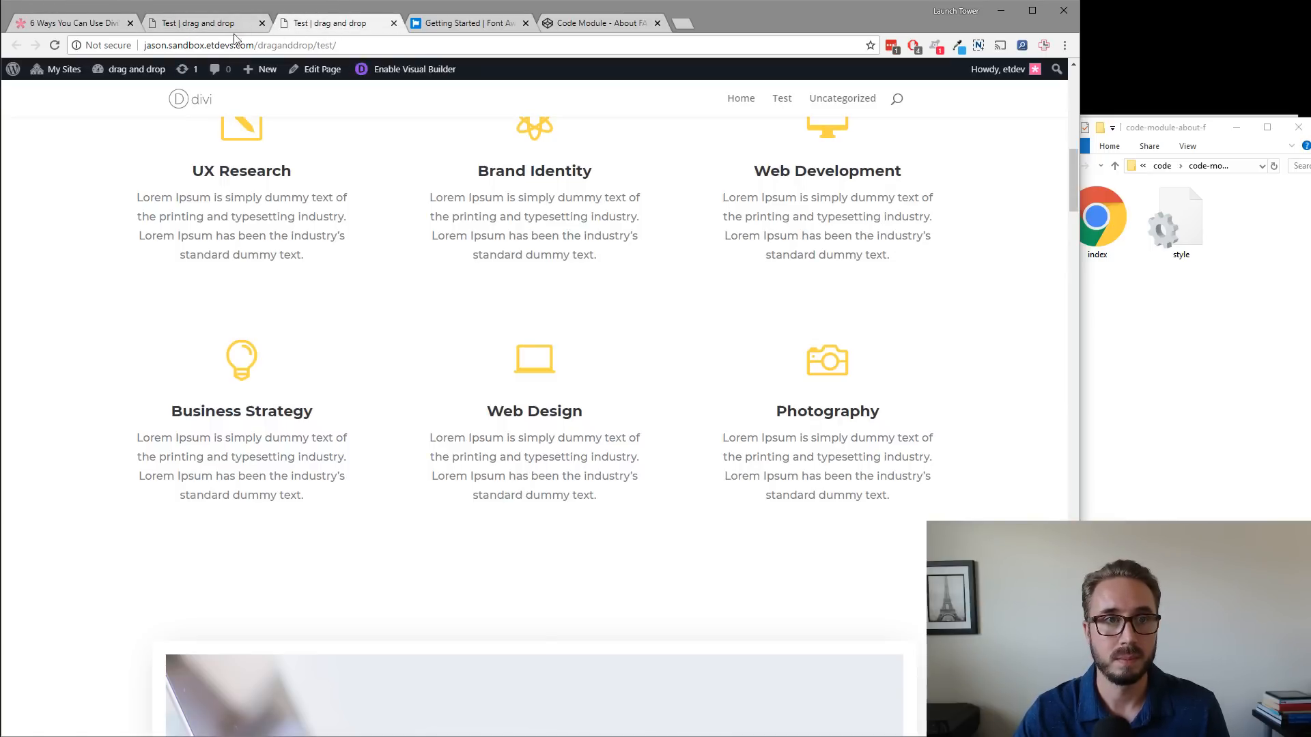
left_click(393, 23)
left_click(240, 22)
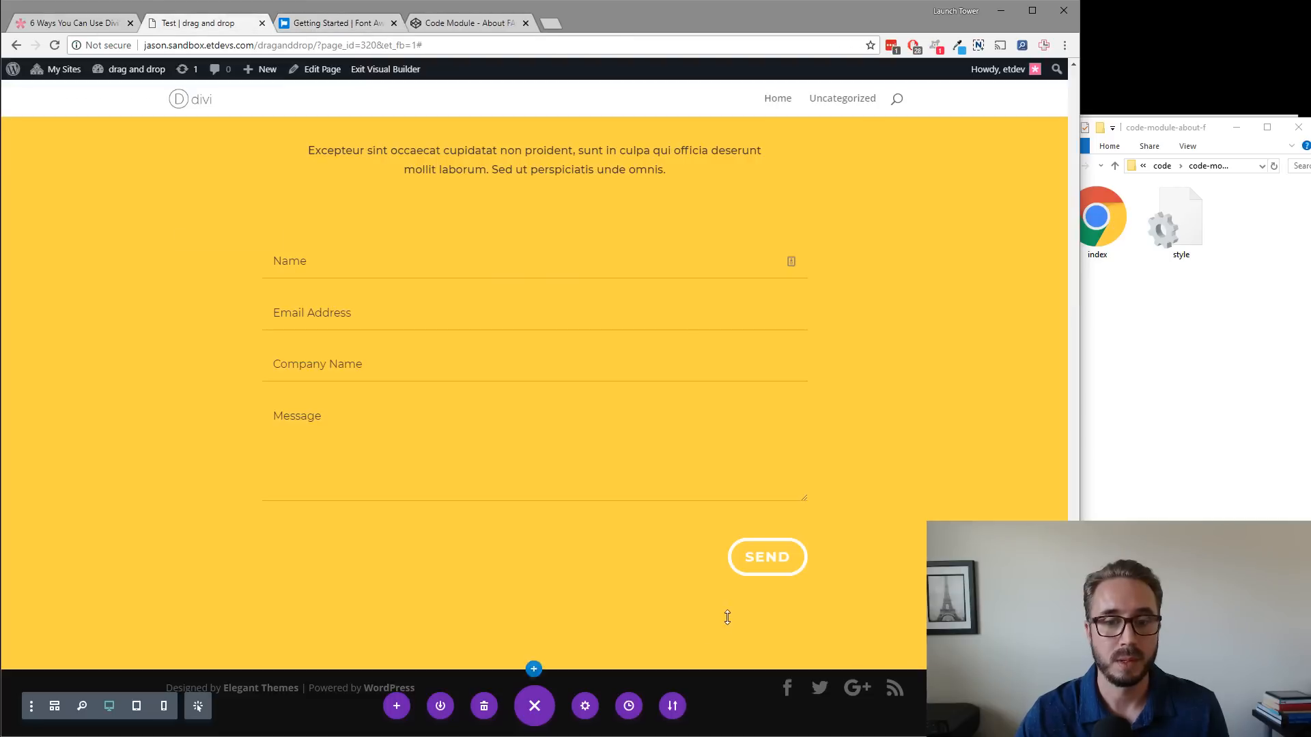
left_click_drag(526, 705, 536, 109)
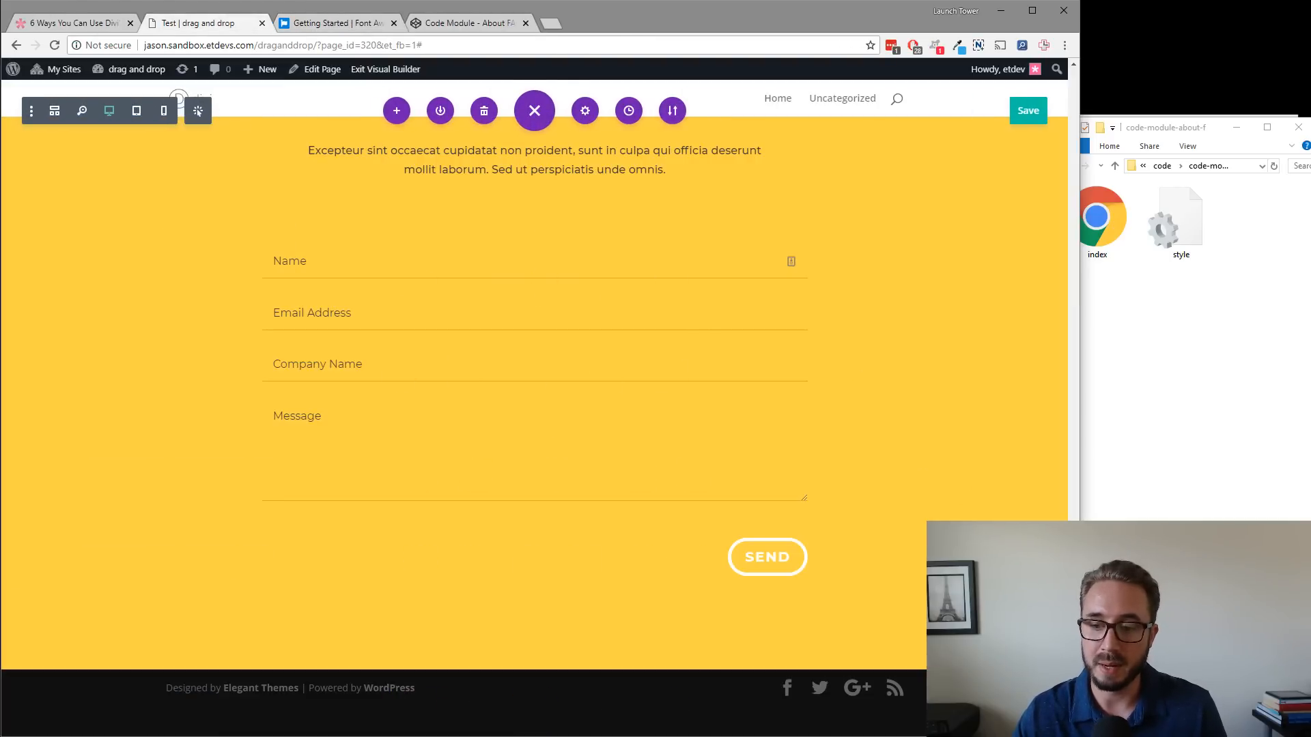
Drop the index and style files together onto the Test page and save the imported code module's settings.
left_click(1205, 319)
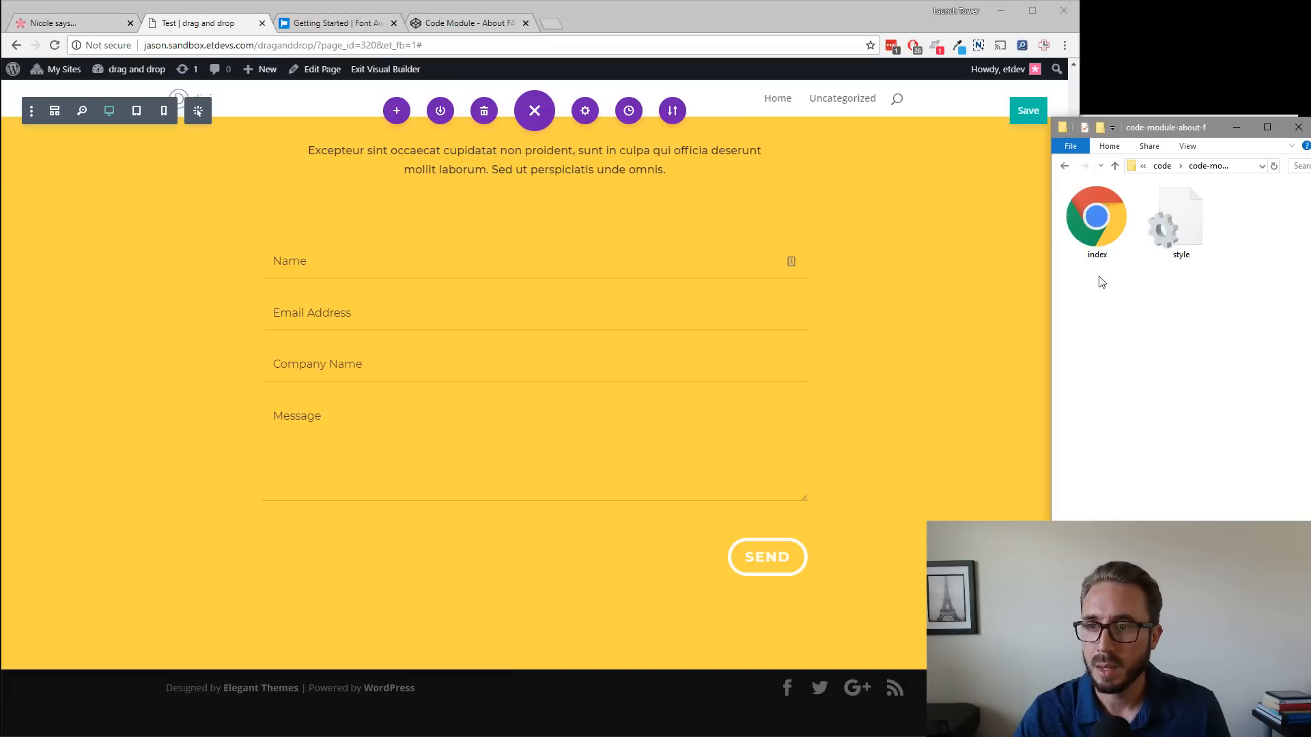
left_click_drag(1096, 289, 722, 315)
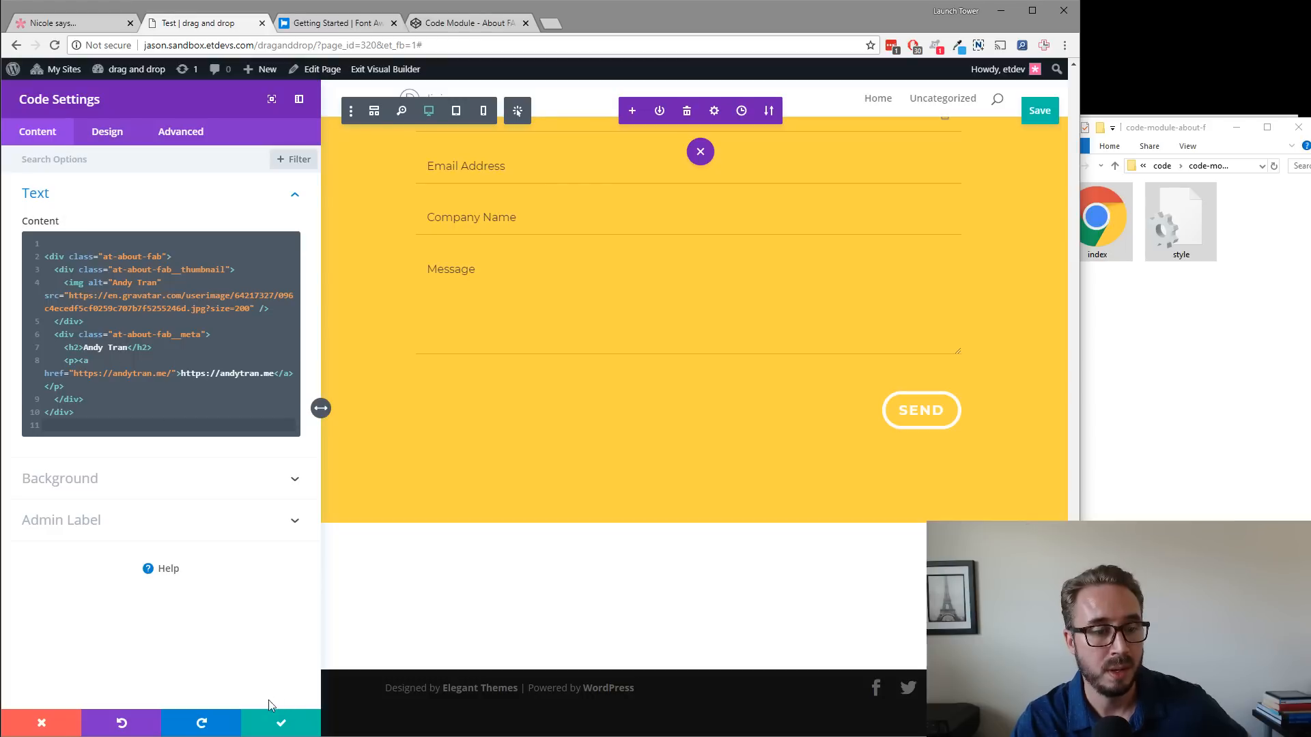
left_click(292, 725)
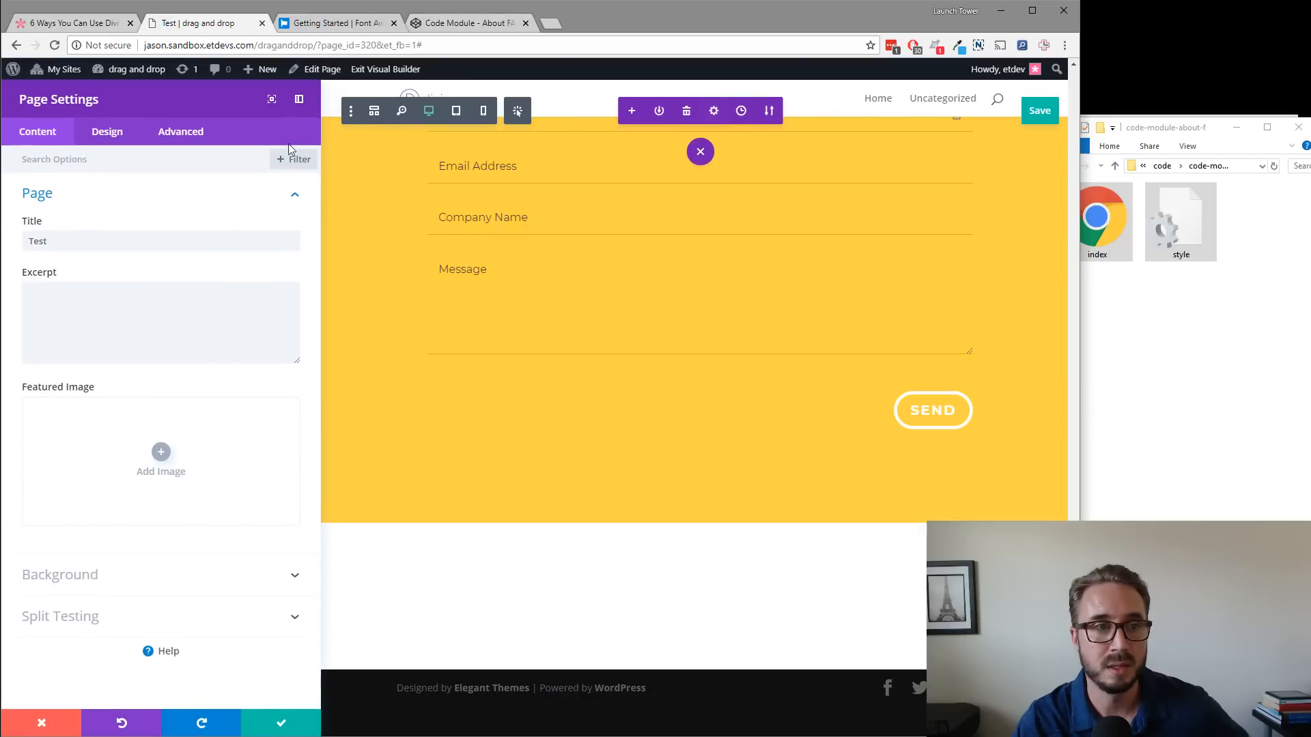
Examine the imported style code and its BEGIN: style comment in the page's custom CSS, and save the page settings.
left_click(177, 132)
left_click(113, 200)
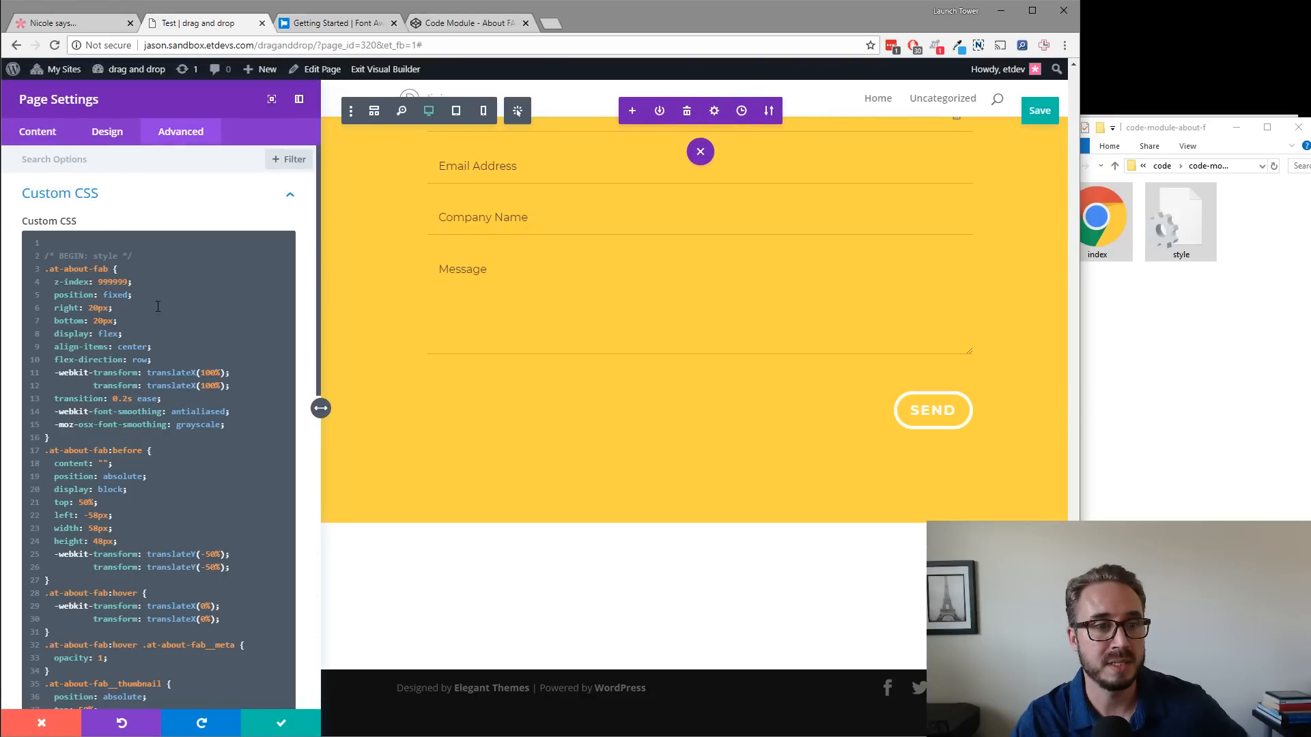
scroll(173, 375, "down", 10)
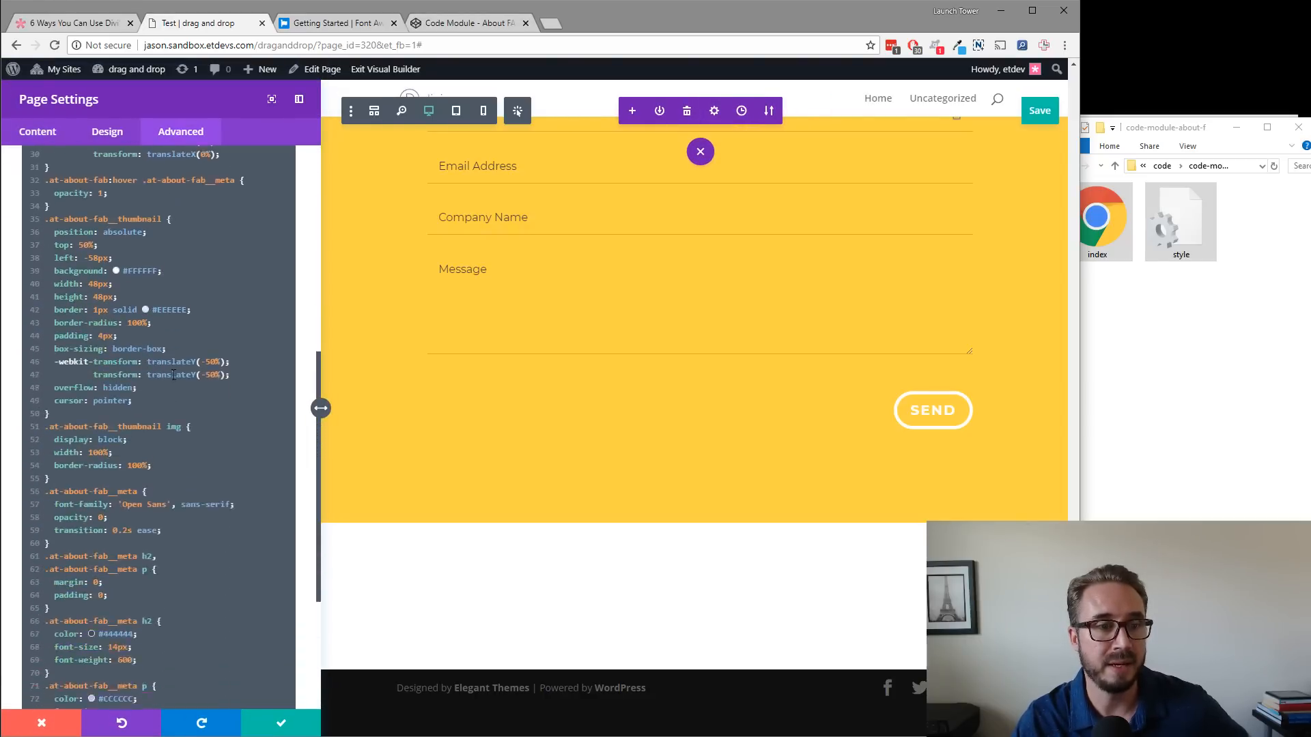
scroll(173, 375, "up", 10)
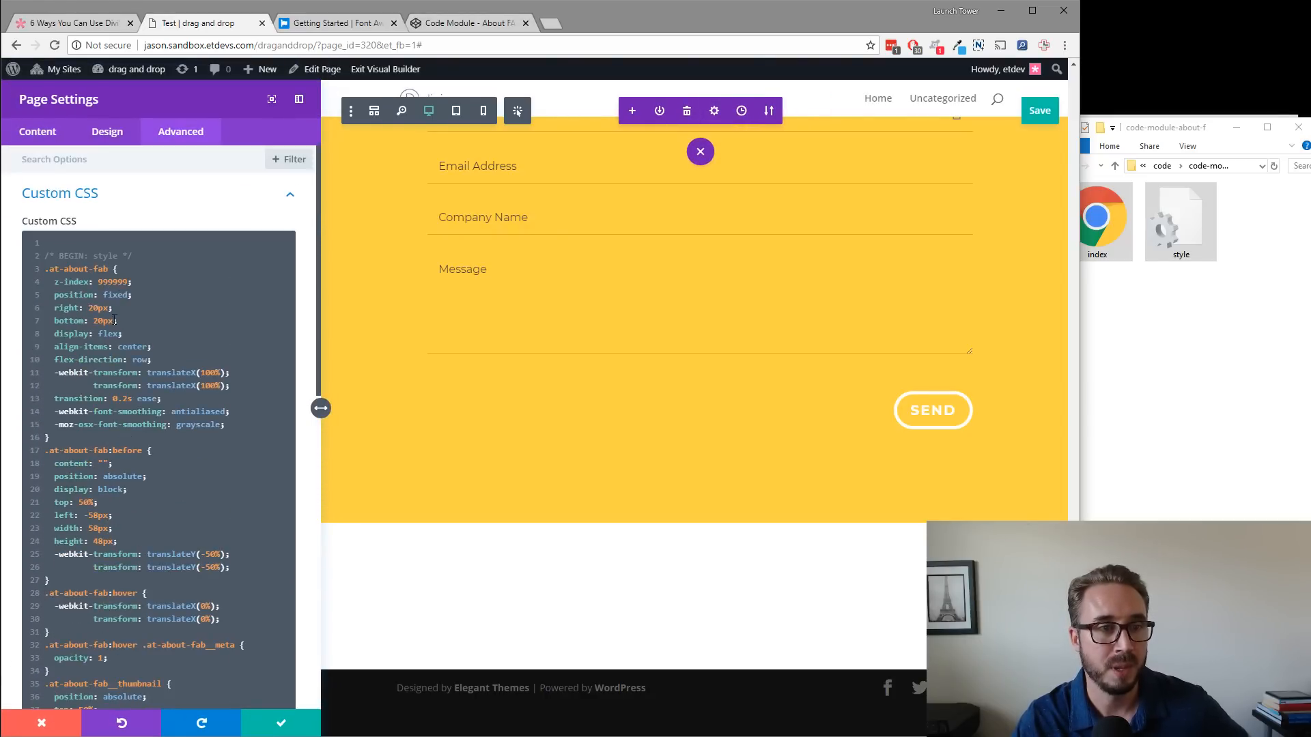
left_click_drag(142, 256, 39, 254)
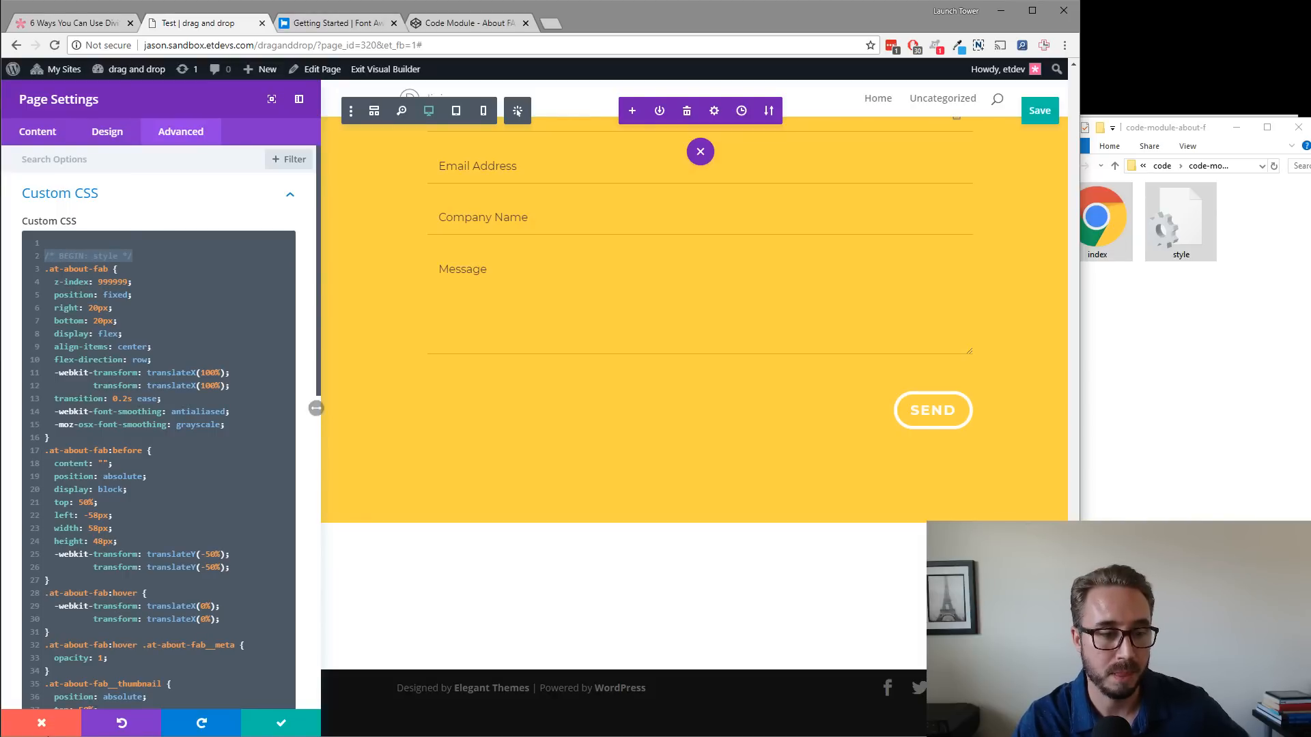
left_click(295, 728)
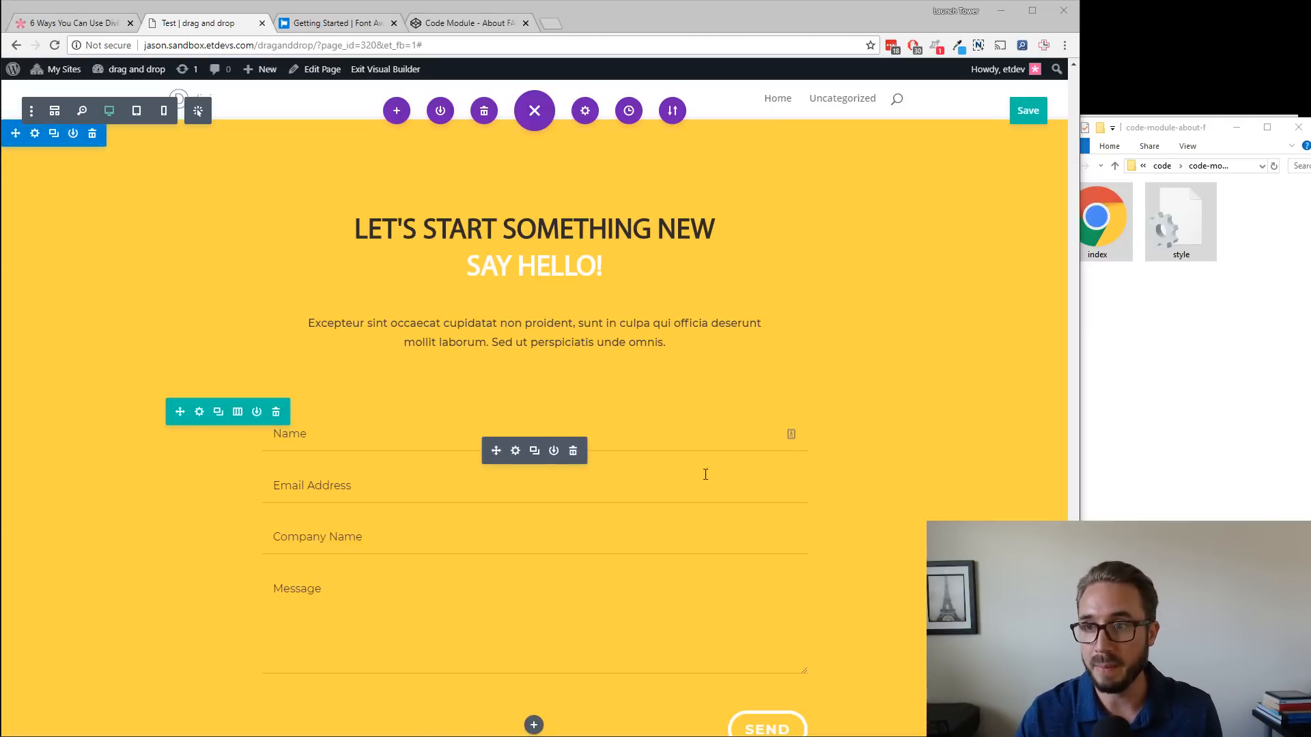
Go back to the codepen folder in the file browser.
left_click(1179, 368)
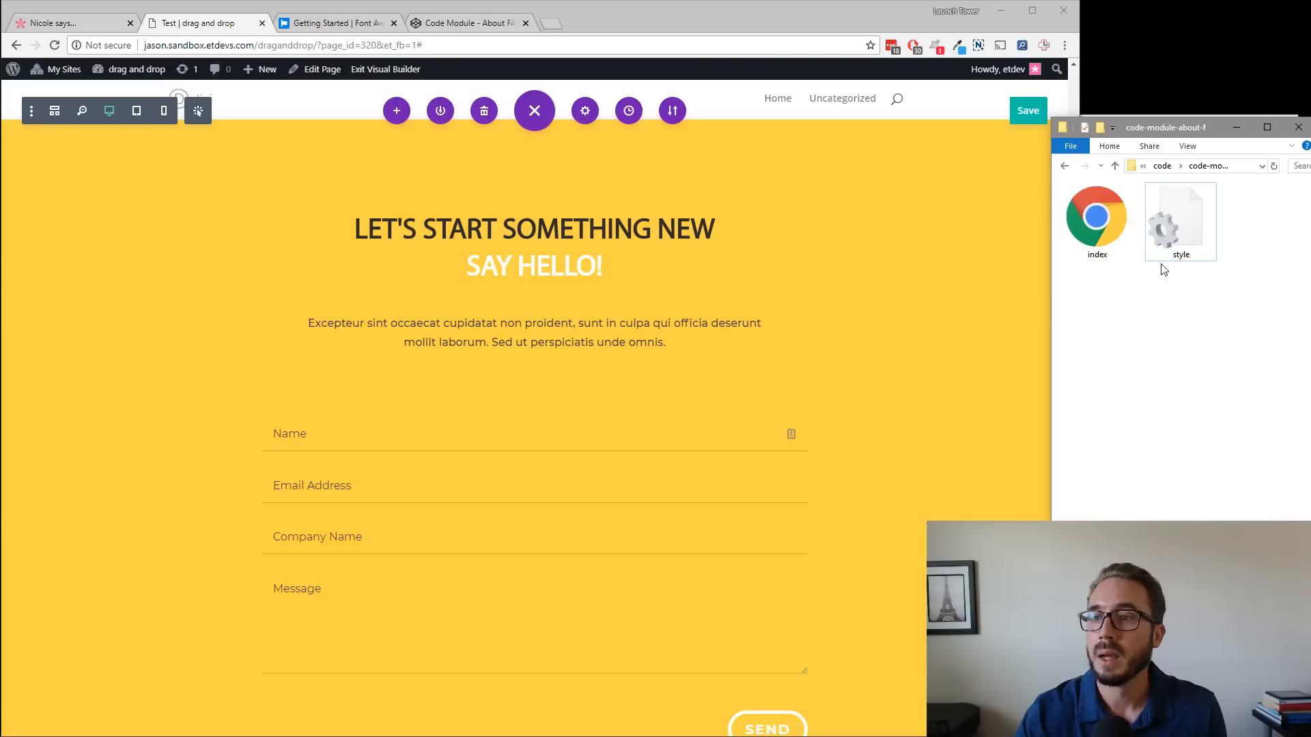
left_click(1064, 166)
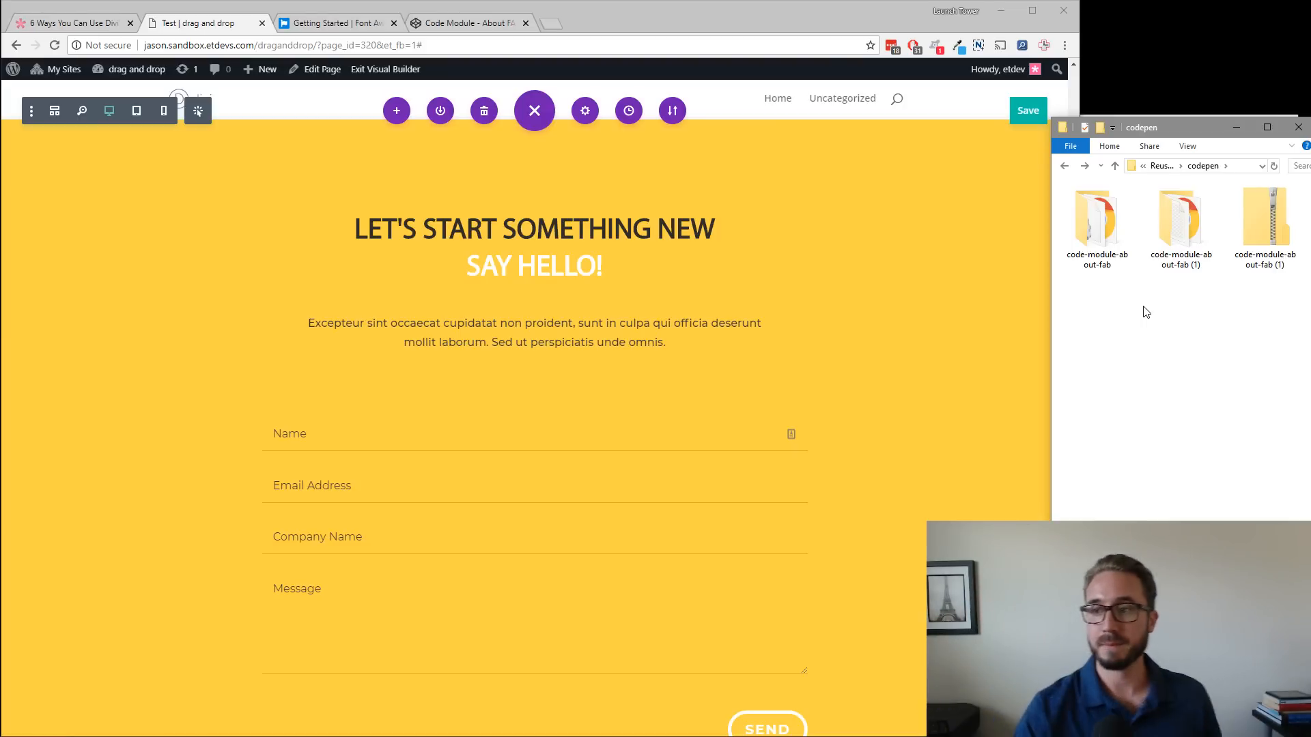
Save the Test page, then open the jsons folder of the 6 Ways project in the file browser.
key("ctrl+s")
left_click(1064, 166)
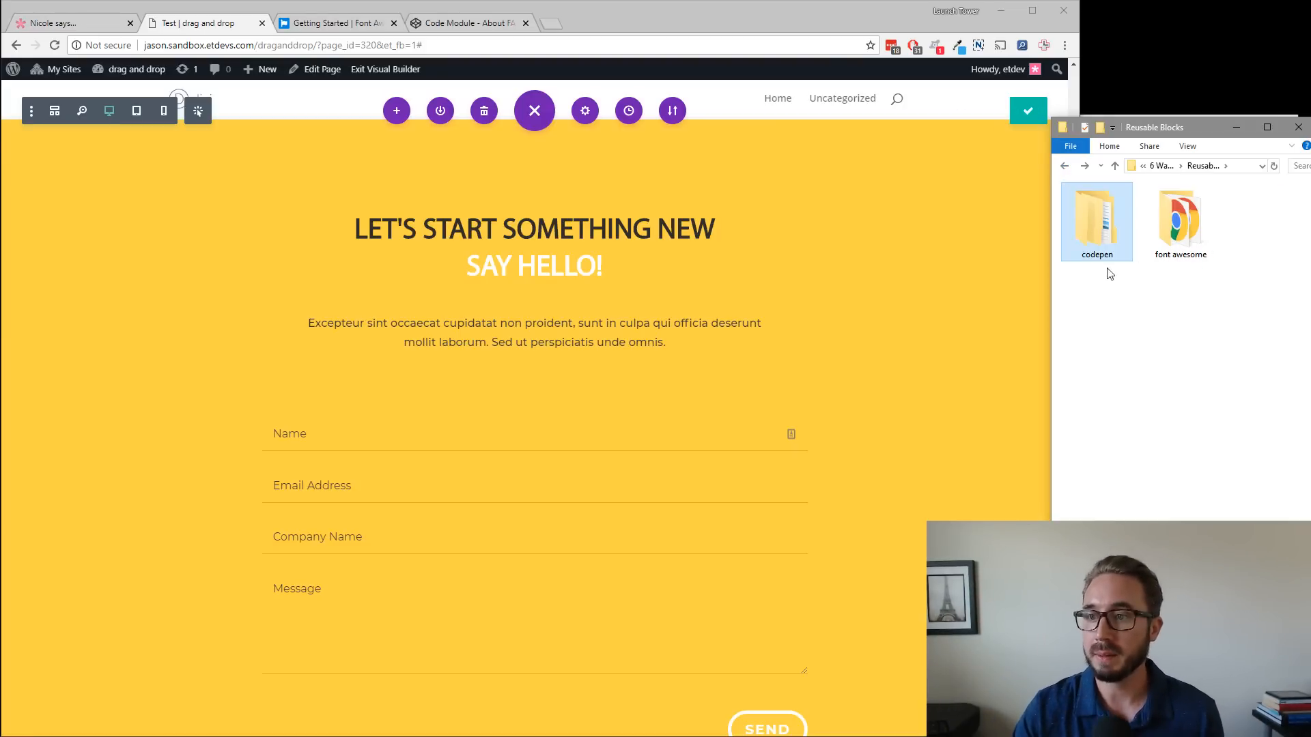
left_click(1063, 166)
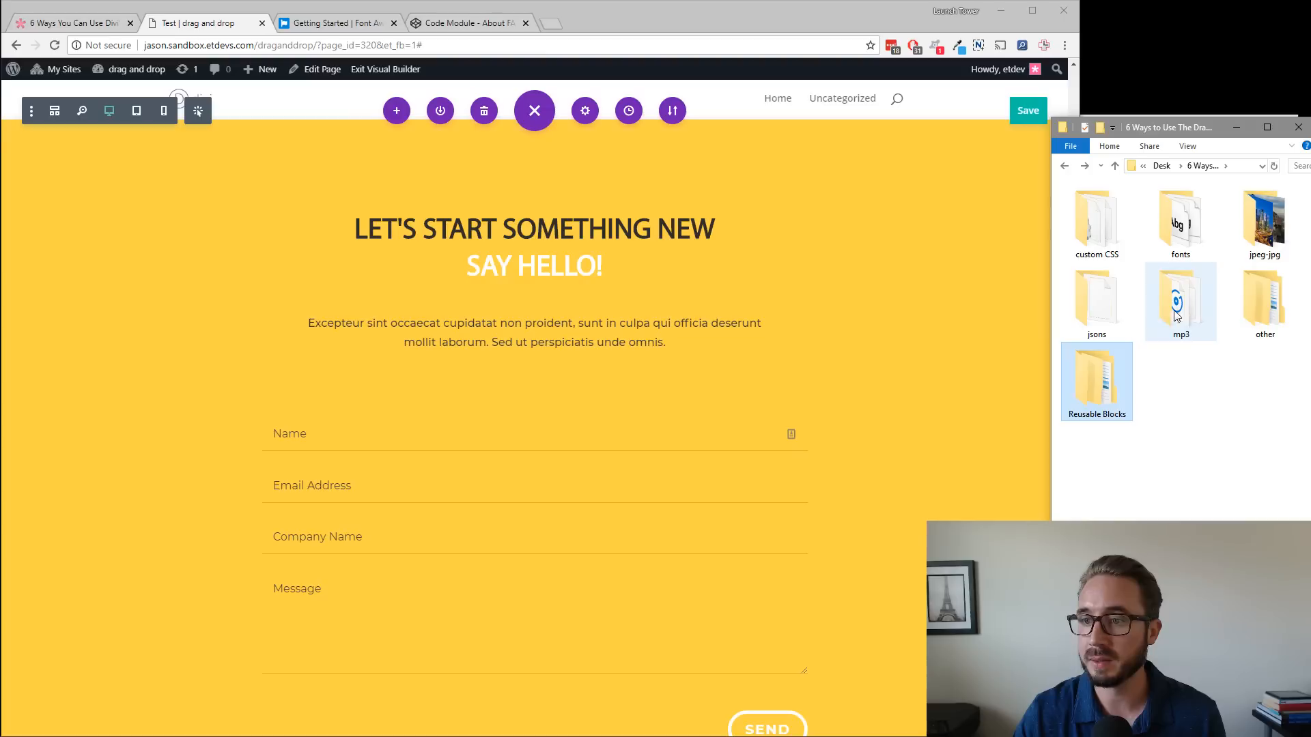
double_click(1124, 313)
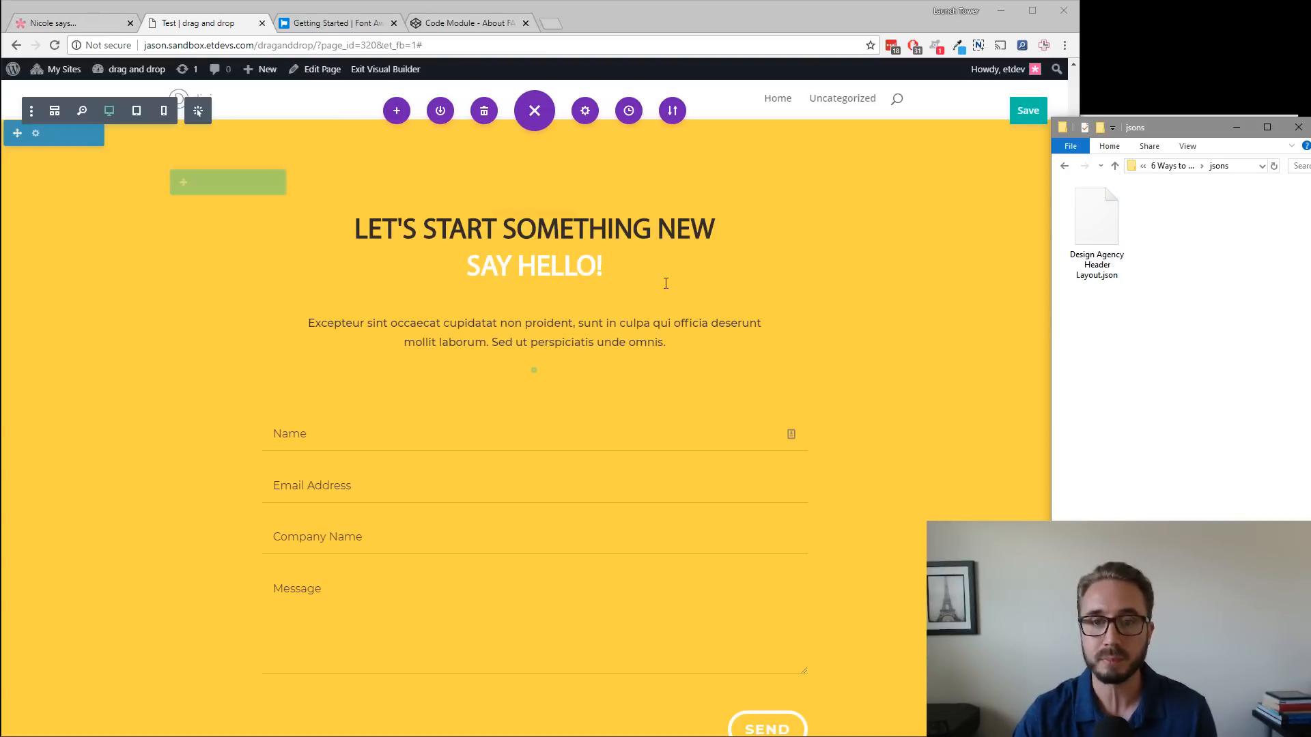
Save the Test page again and move the builder's settings bar back to the page's lower edge.
scroll(440, 304, "up", 2)
scroll(440, 303, "down", 2)
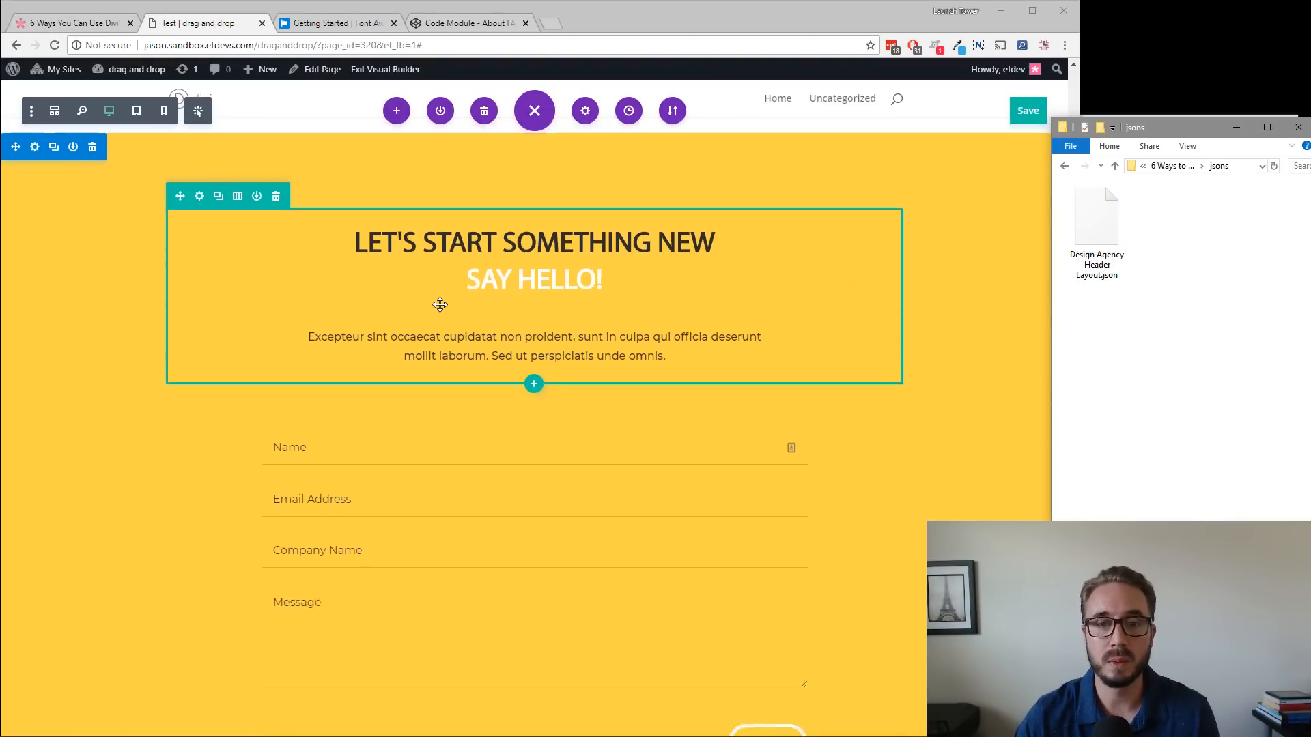
scroll(439, 305, "up", 2)
scroll(440, 305, "up", 5)
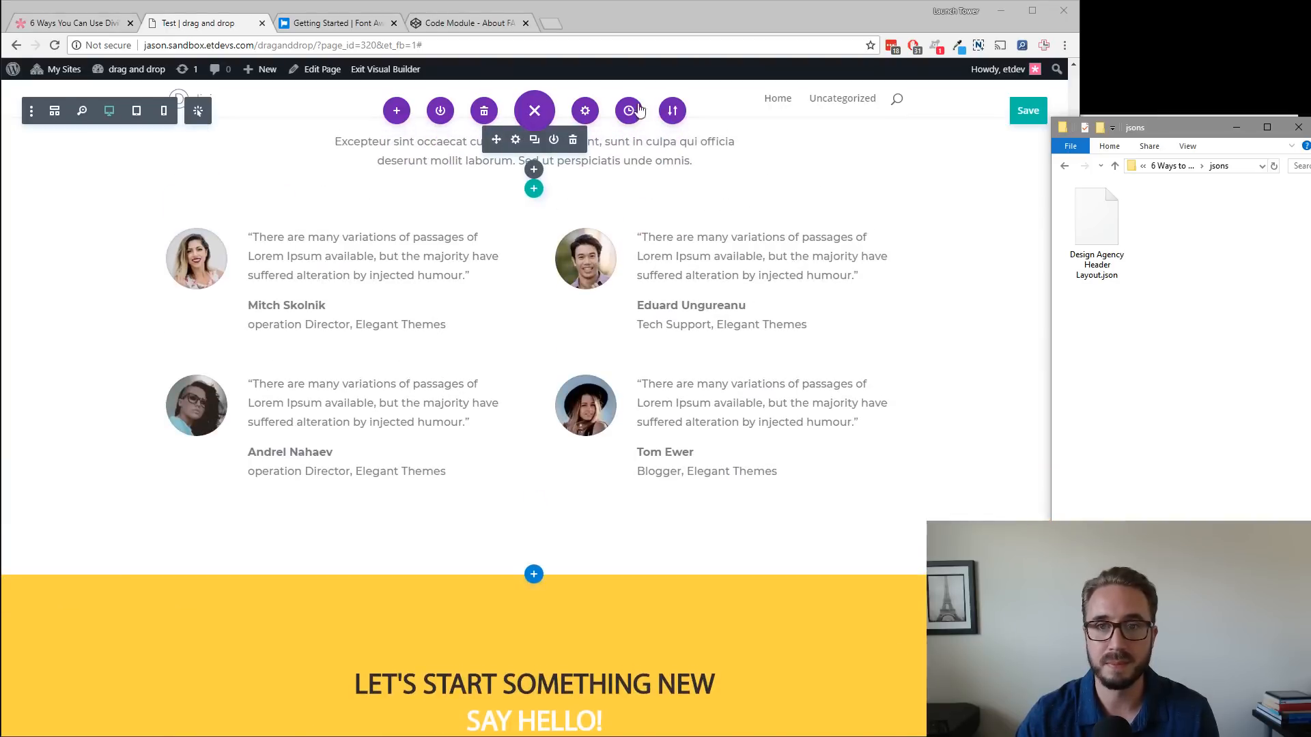
left_click(1024, 110)
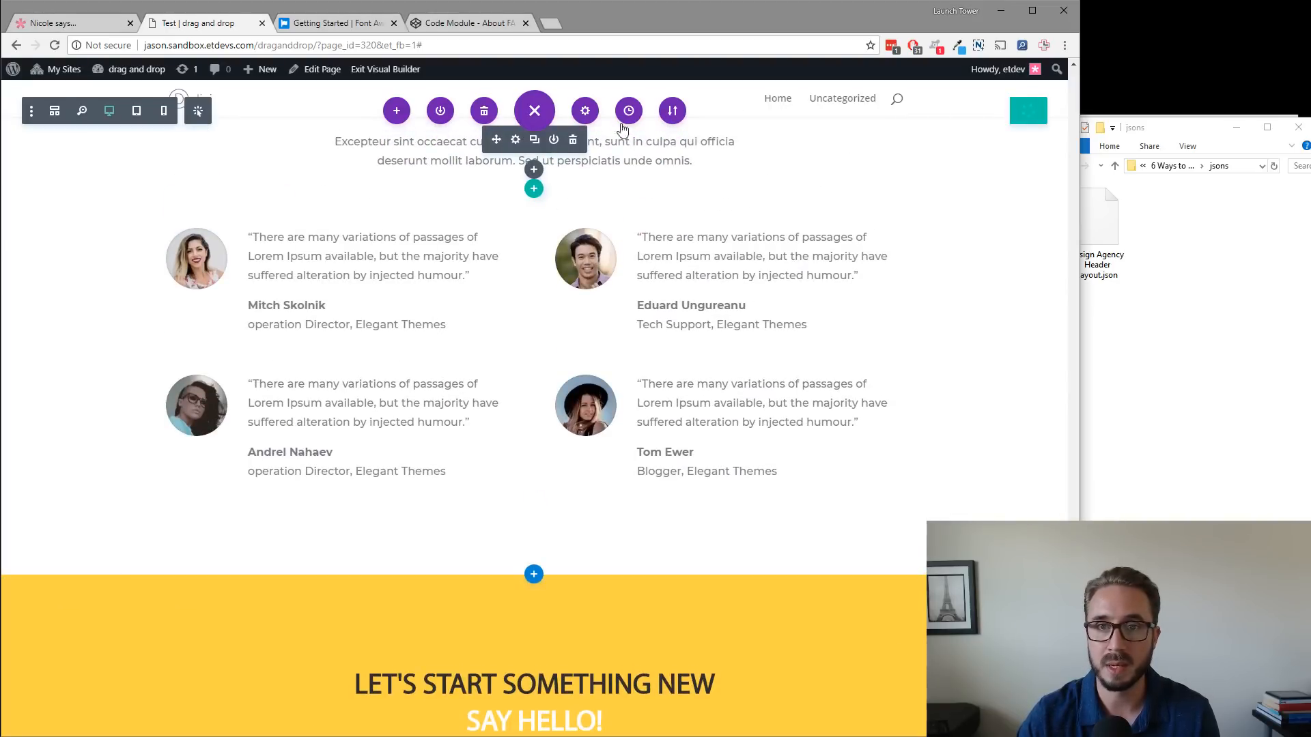
left_click(535, 113)
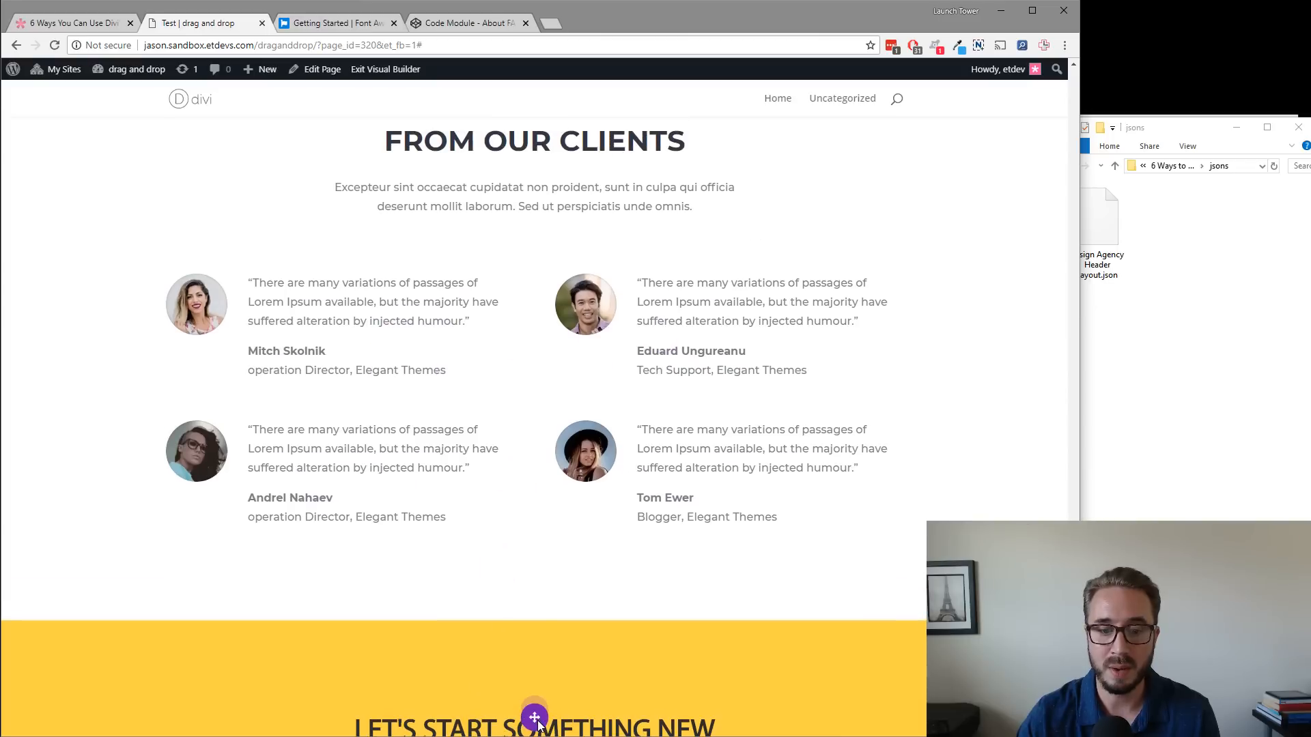
mouse_move(534, 726)
Look through the Test page's sections, comparing the Creative Design Agency hero with the sections below it.
scroll(526, 574, "up", 15)
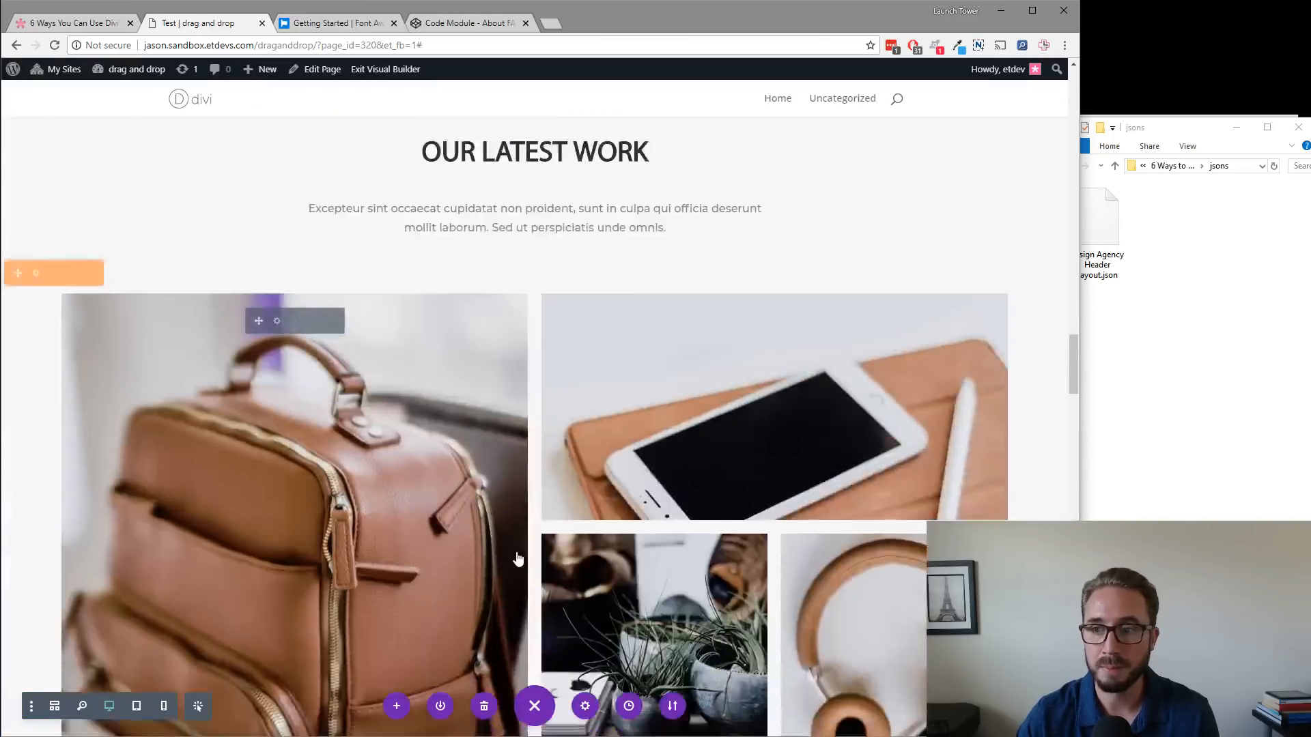
scroll(516, 546, "up", 10)
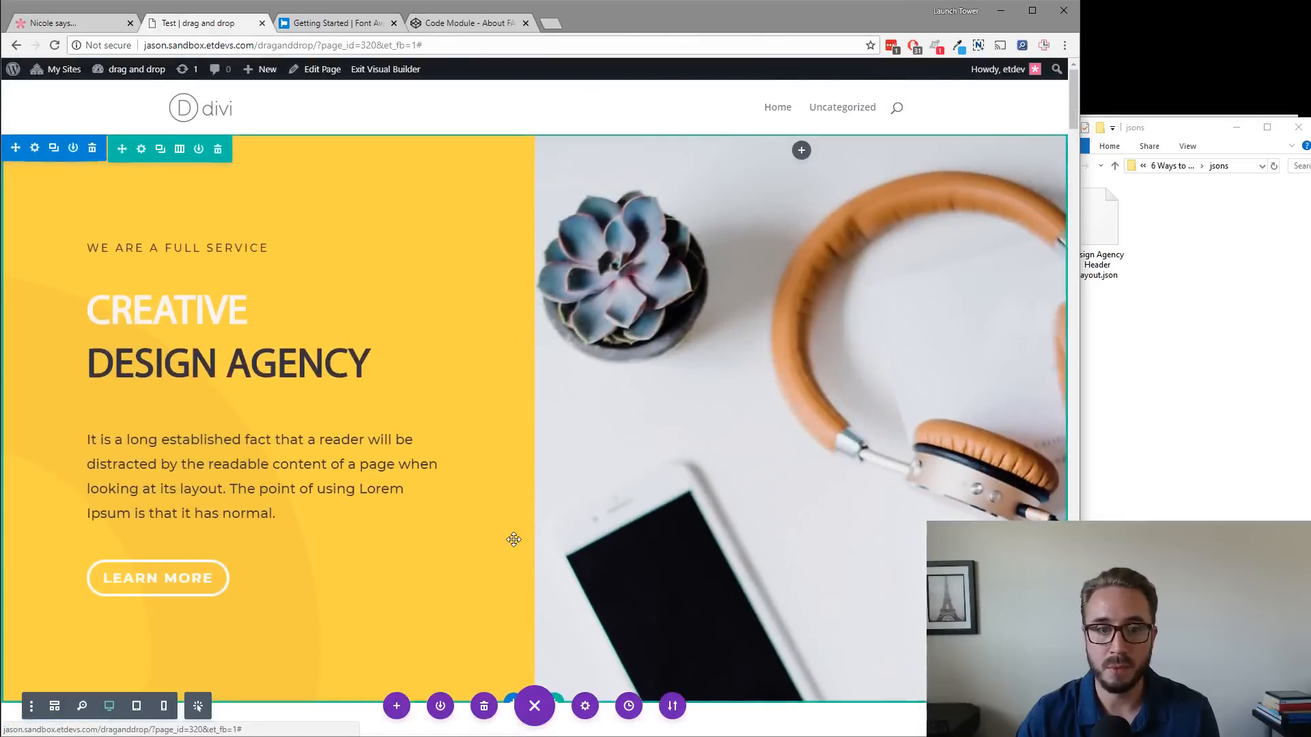
scroll(402, 289, "down", 1)
scroll(387, 291, "up", 1)
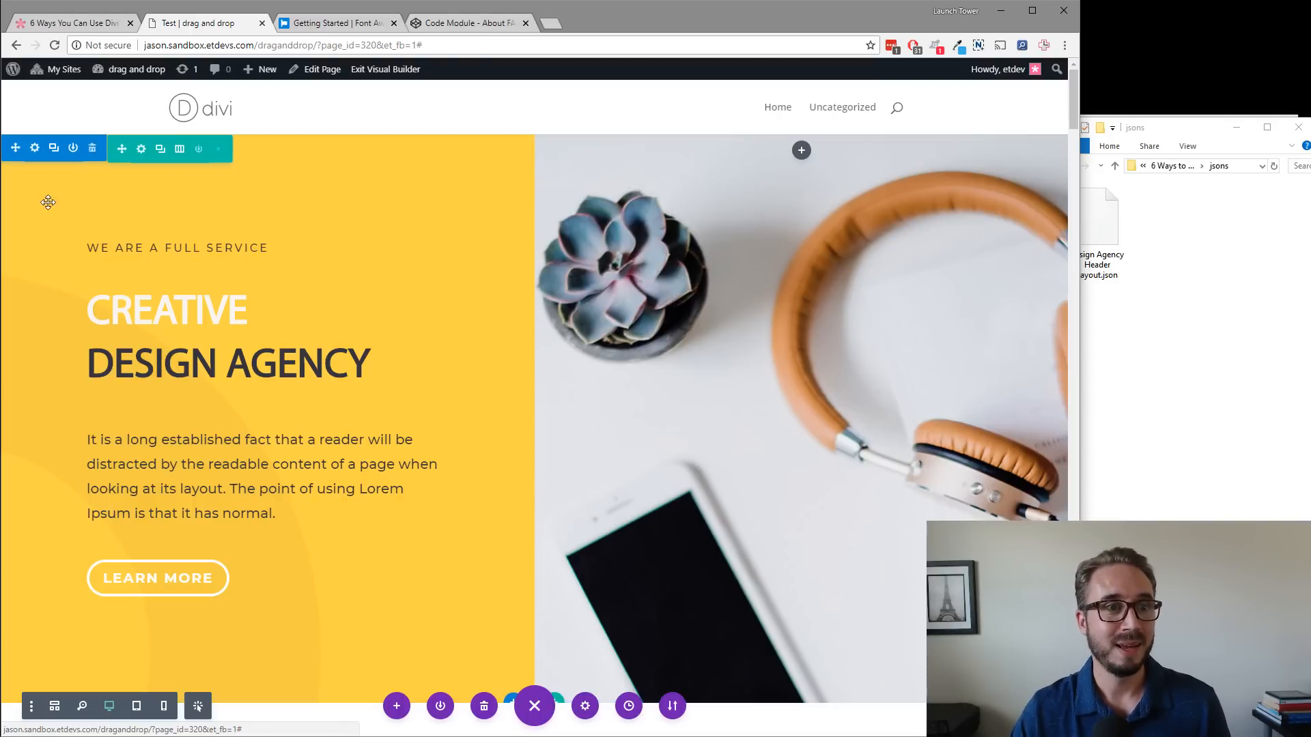
scroll(420, 326, "down", 1)
scroll(420, 327, "down", 12)
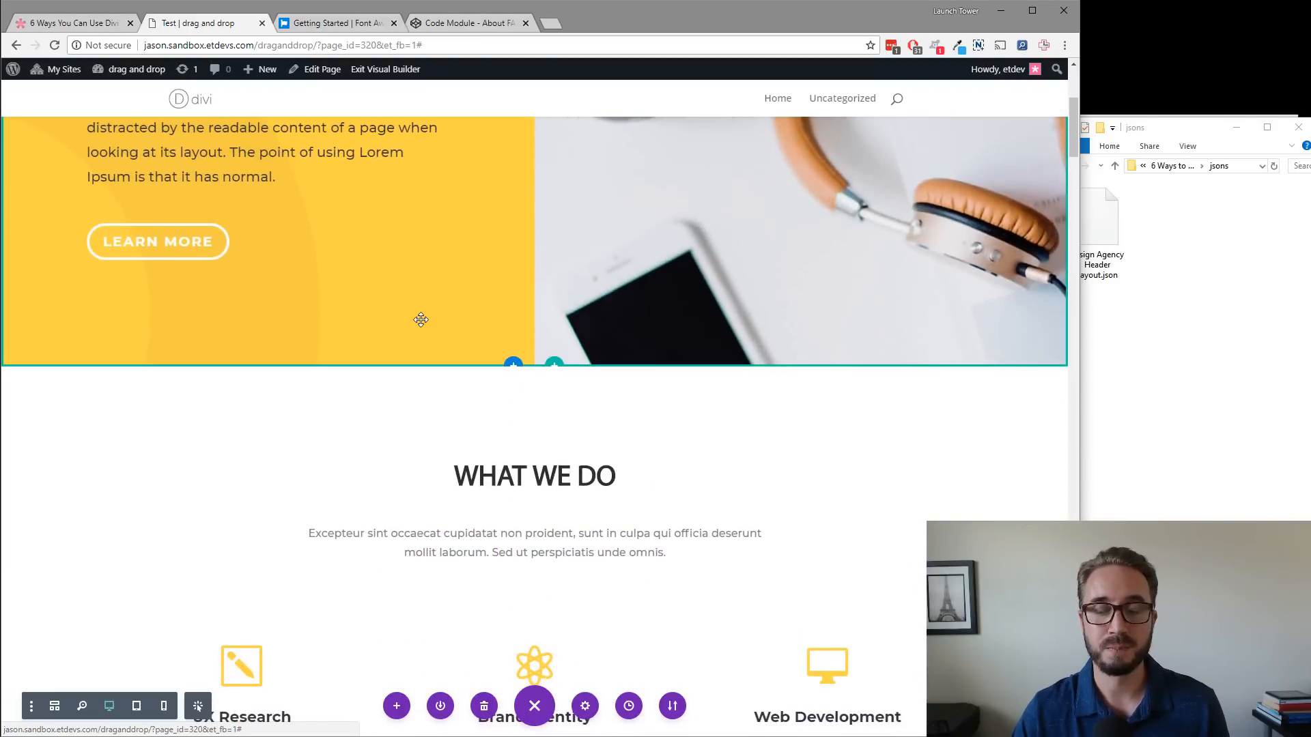
scroll(419, 319, "down", 14)
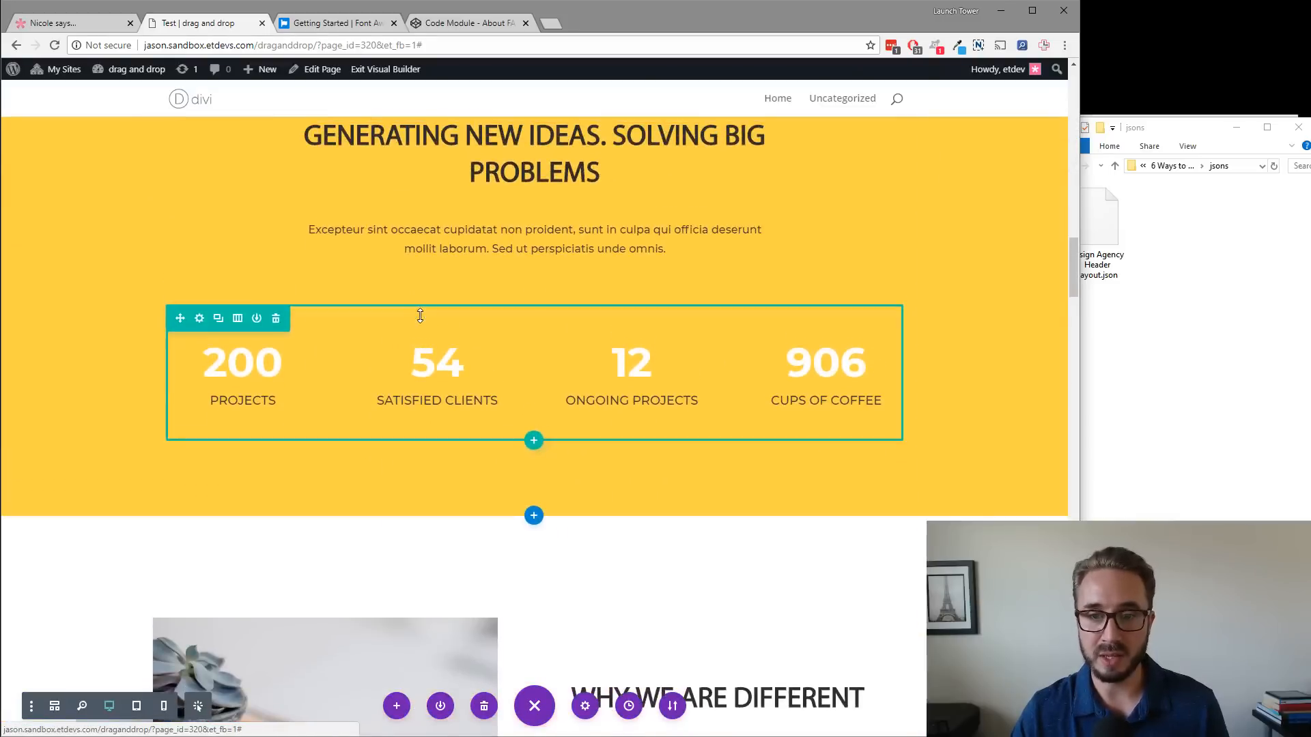
scroll(419, 315, "up", 12)
scroll(420, 315, "up", 12)
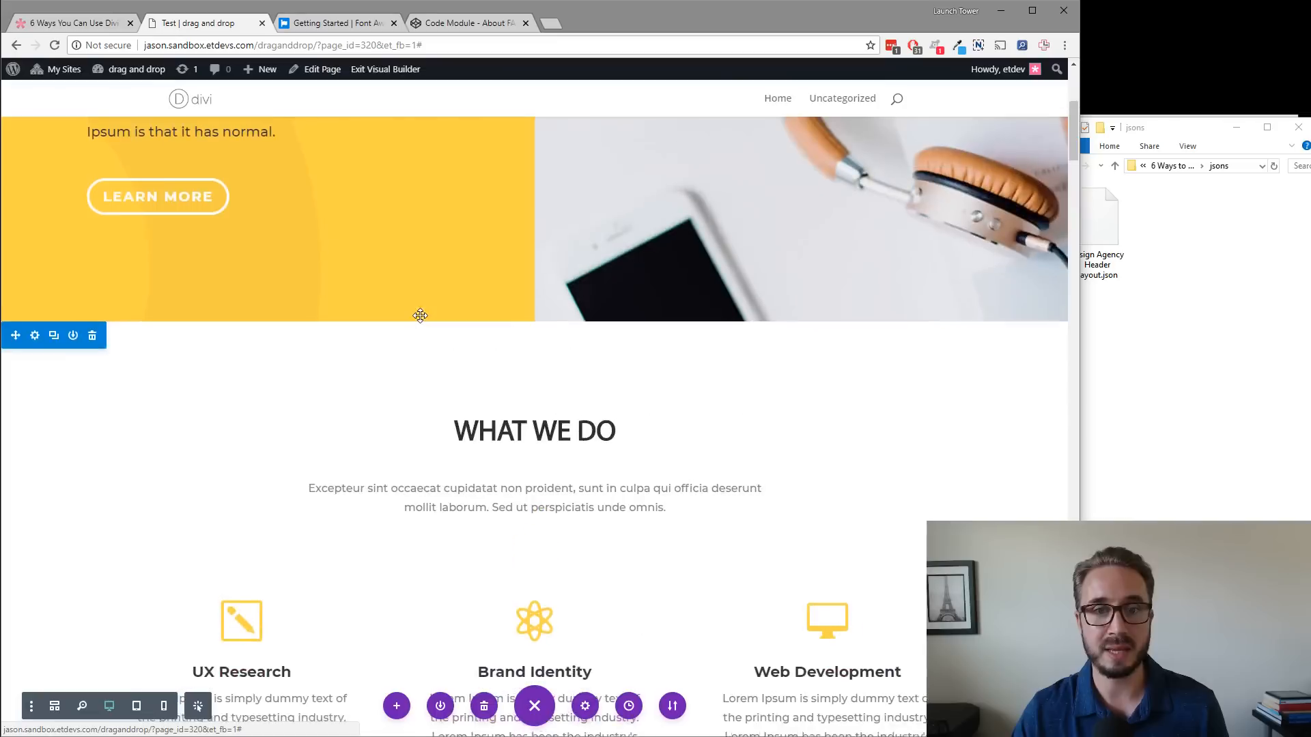
scroll(392, 331, "up", 2)
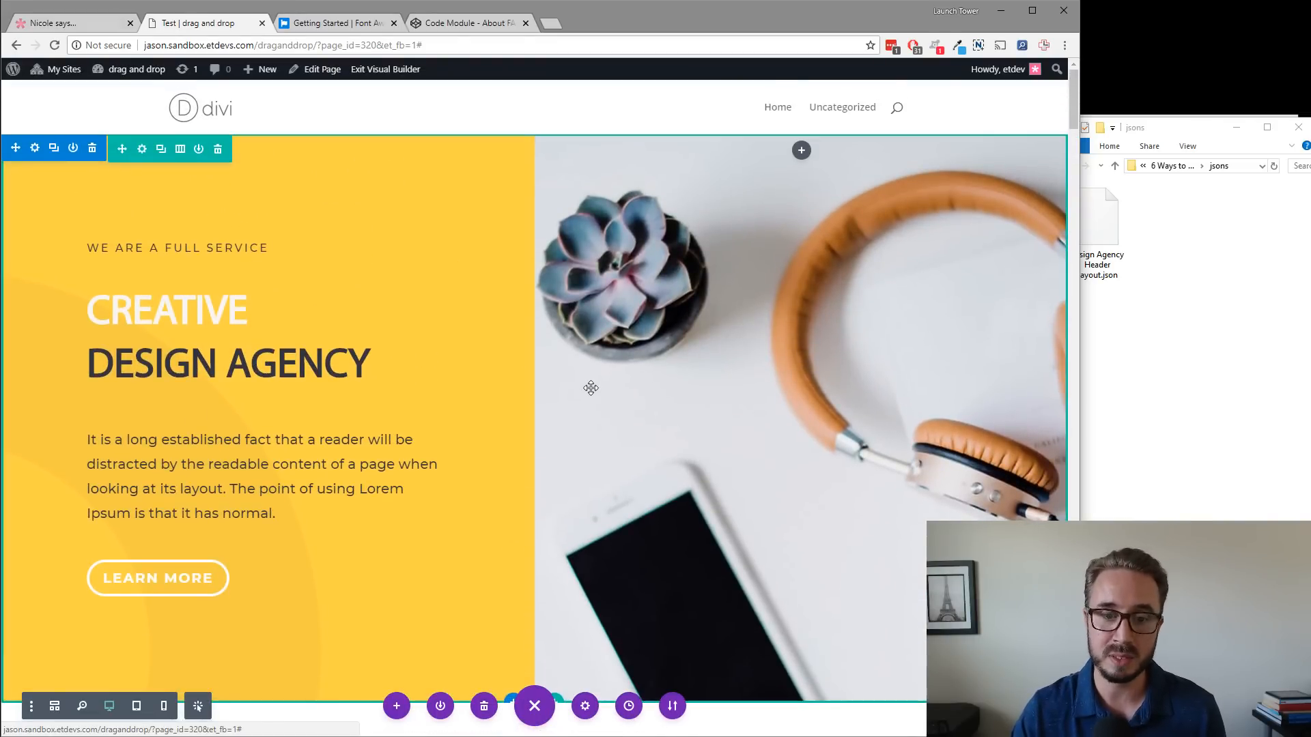
scroll(559, 357, "down", 5)
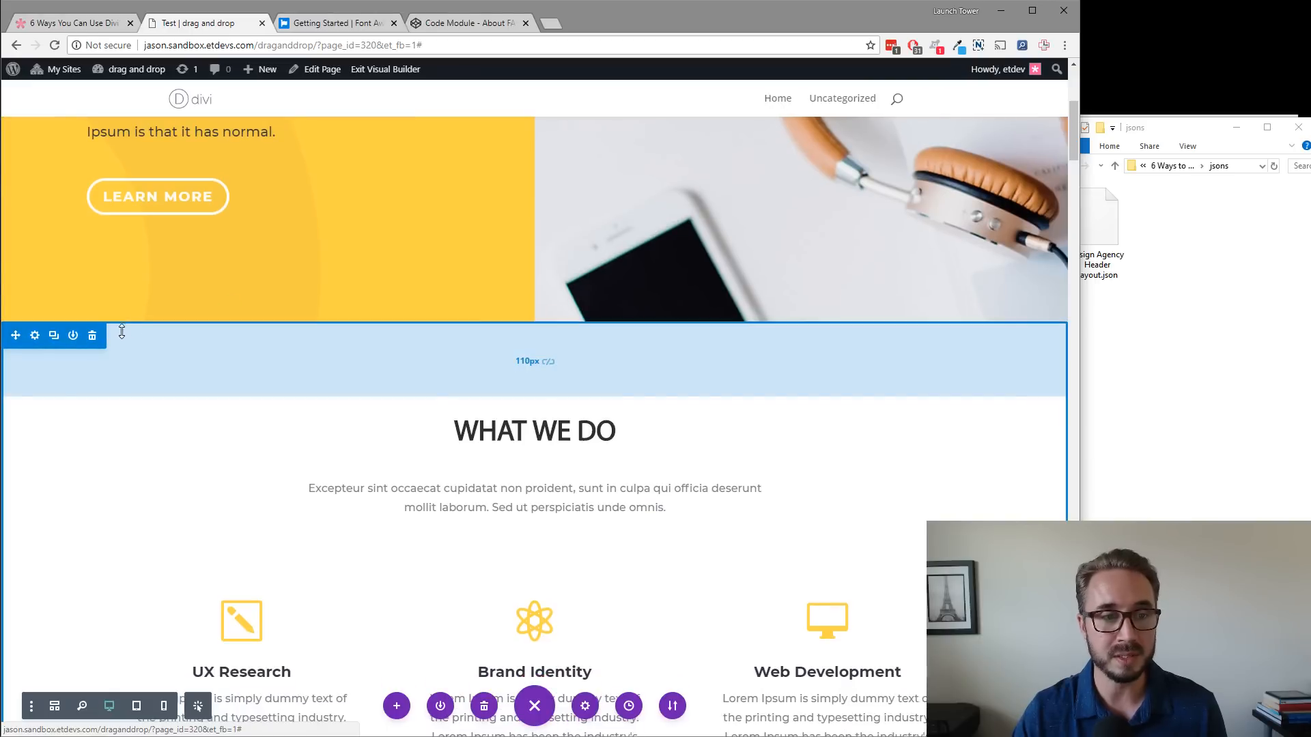
scroll(267, 345, "up", 2)
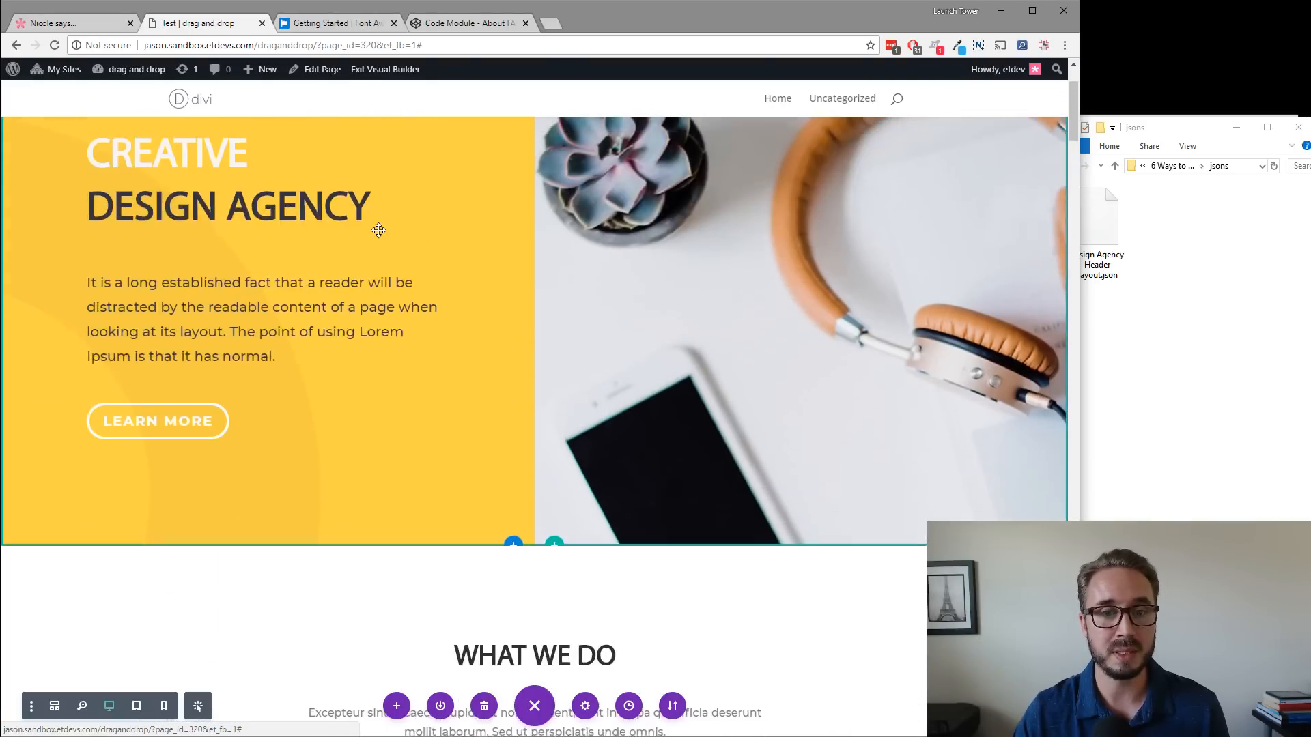
scroll(200, 448, "down", 1)
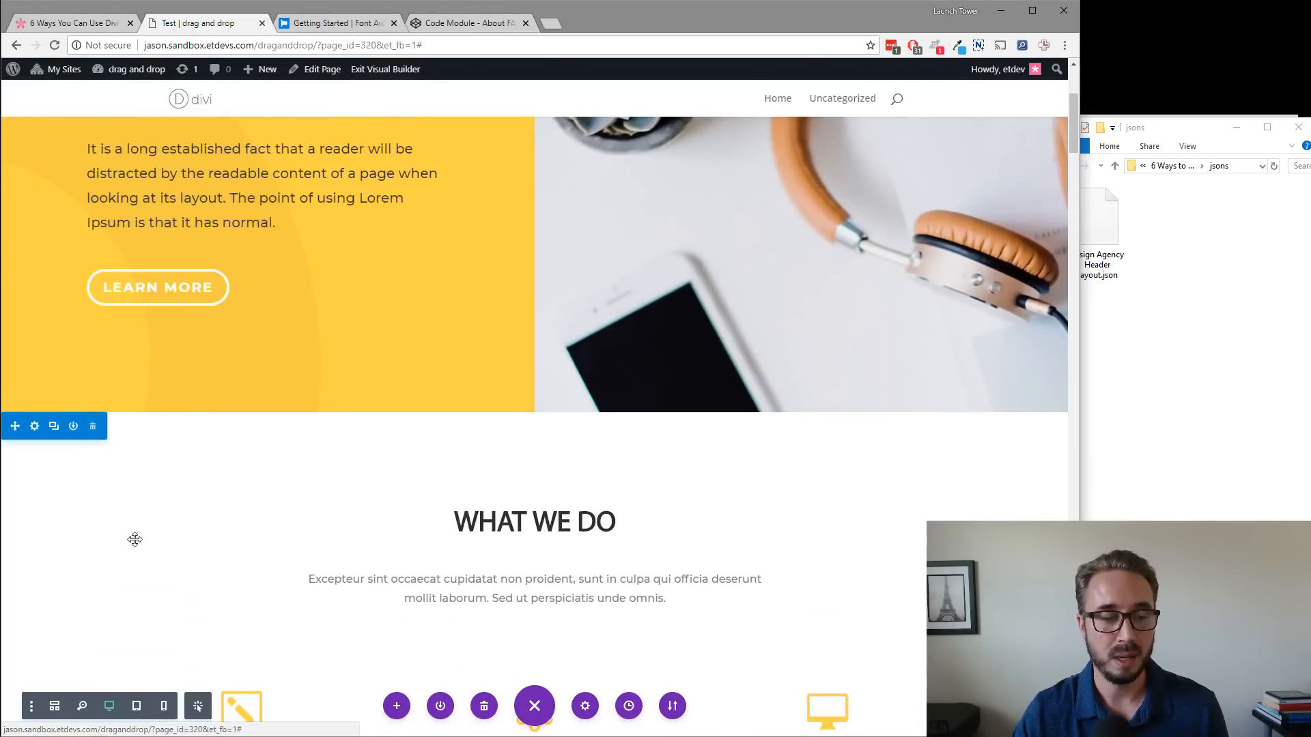
Switch to wireframe view and delete every section below Hero, from Service Section to the last section containing the Code module.
left_click(55, 707)
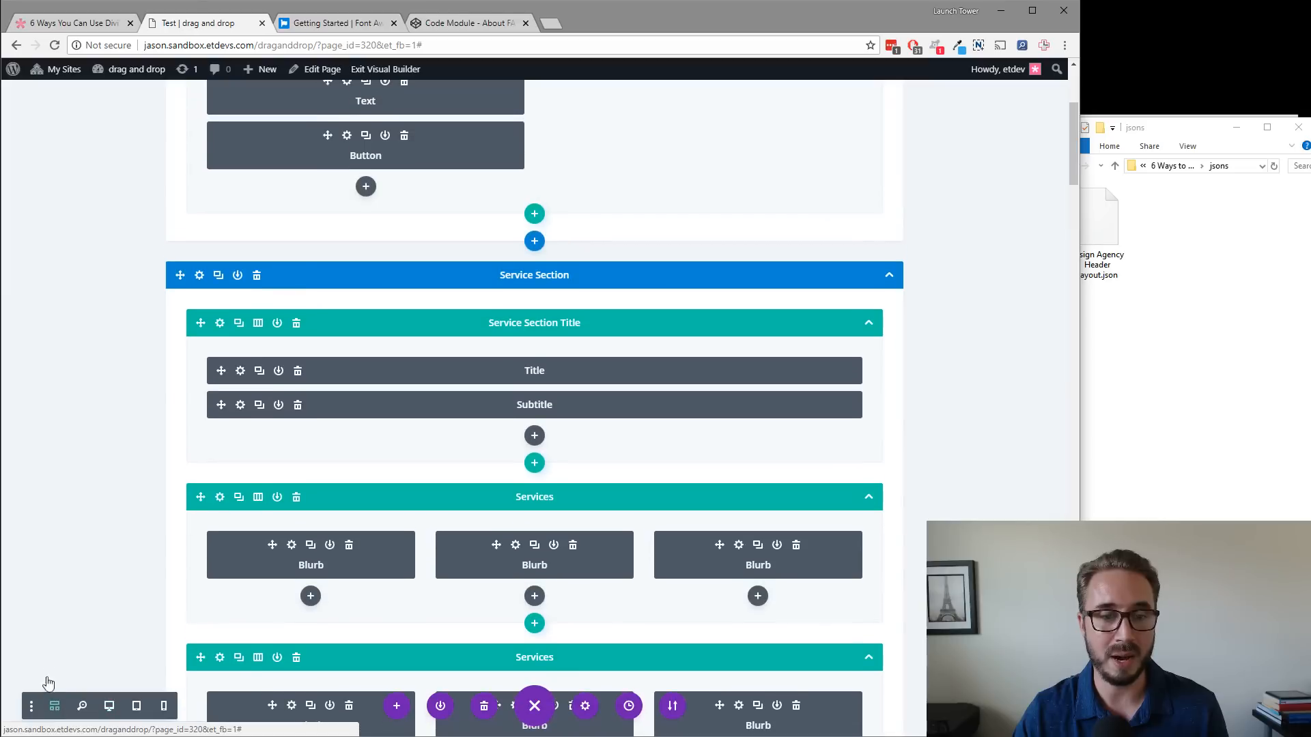
scroll(378, 458, "up", 4)
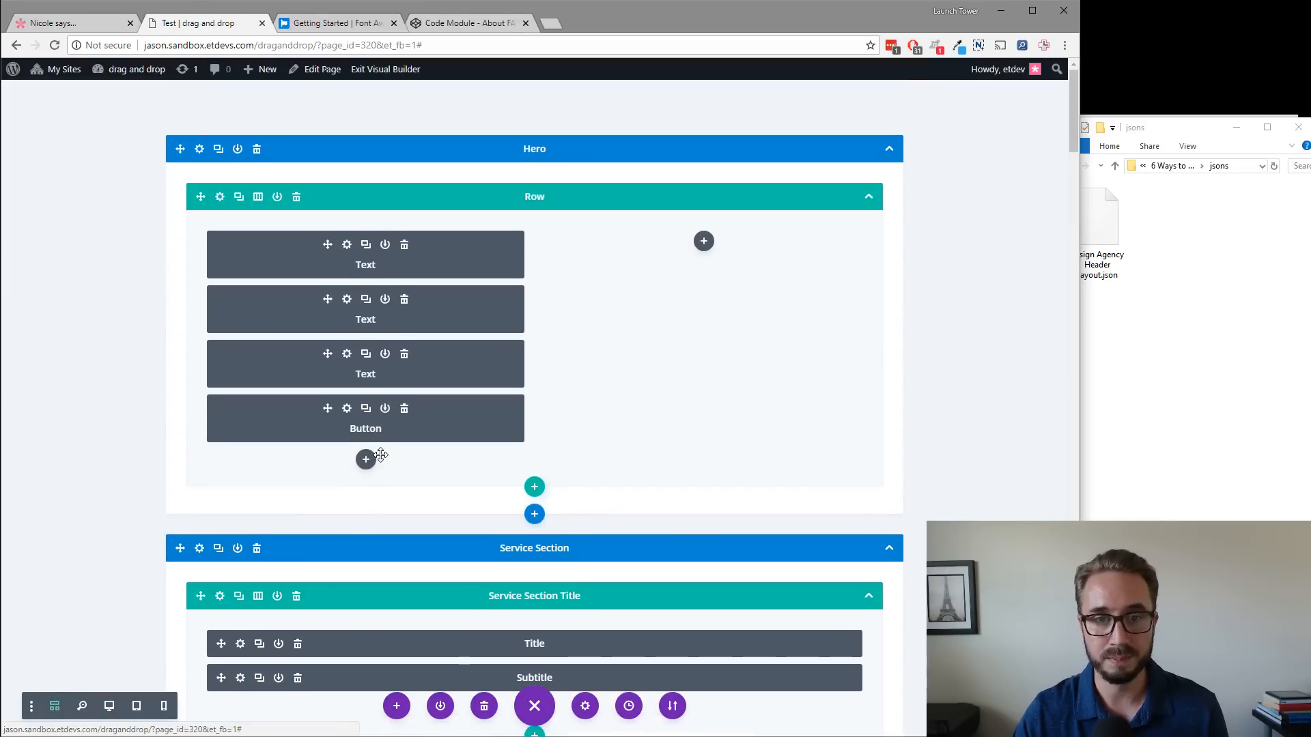
left_click(257, 551)
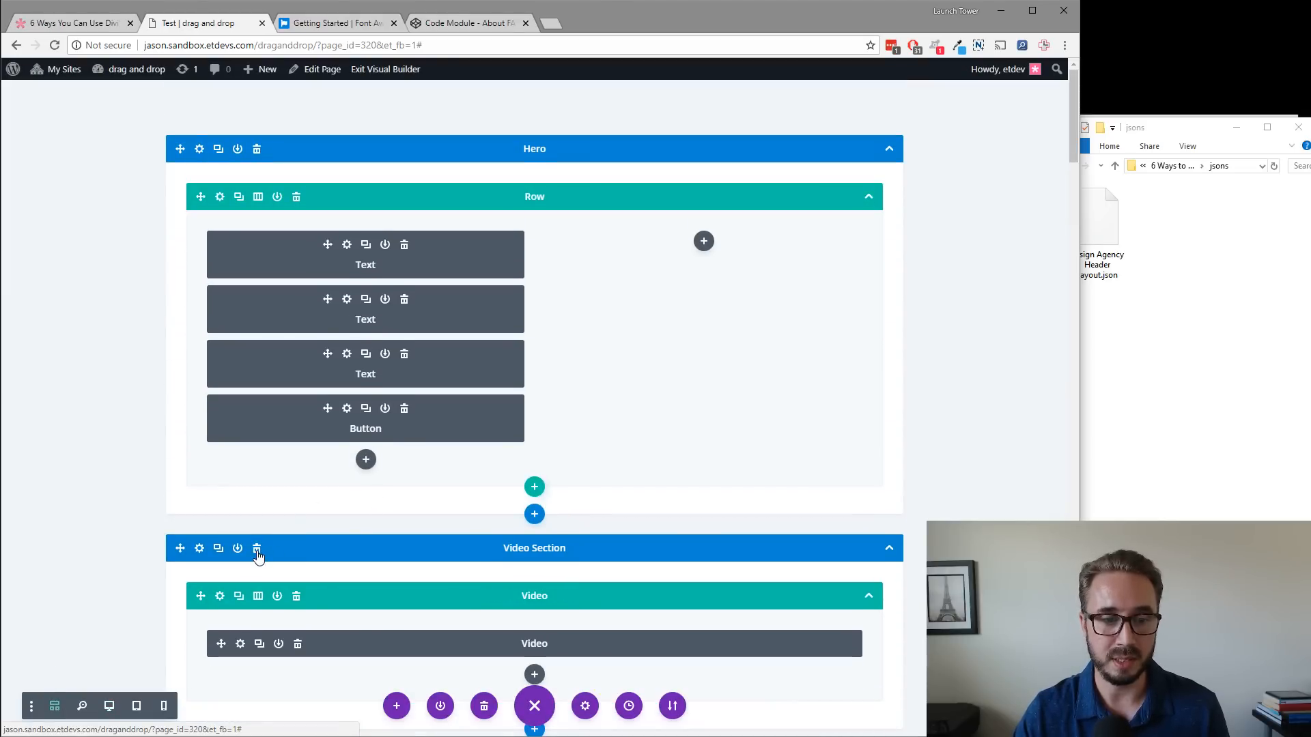
left_click(257, 550)
left_click(257, 550)
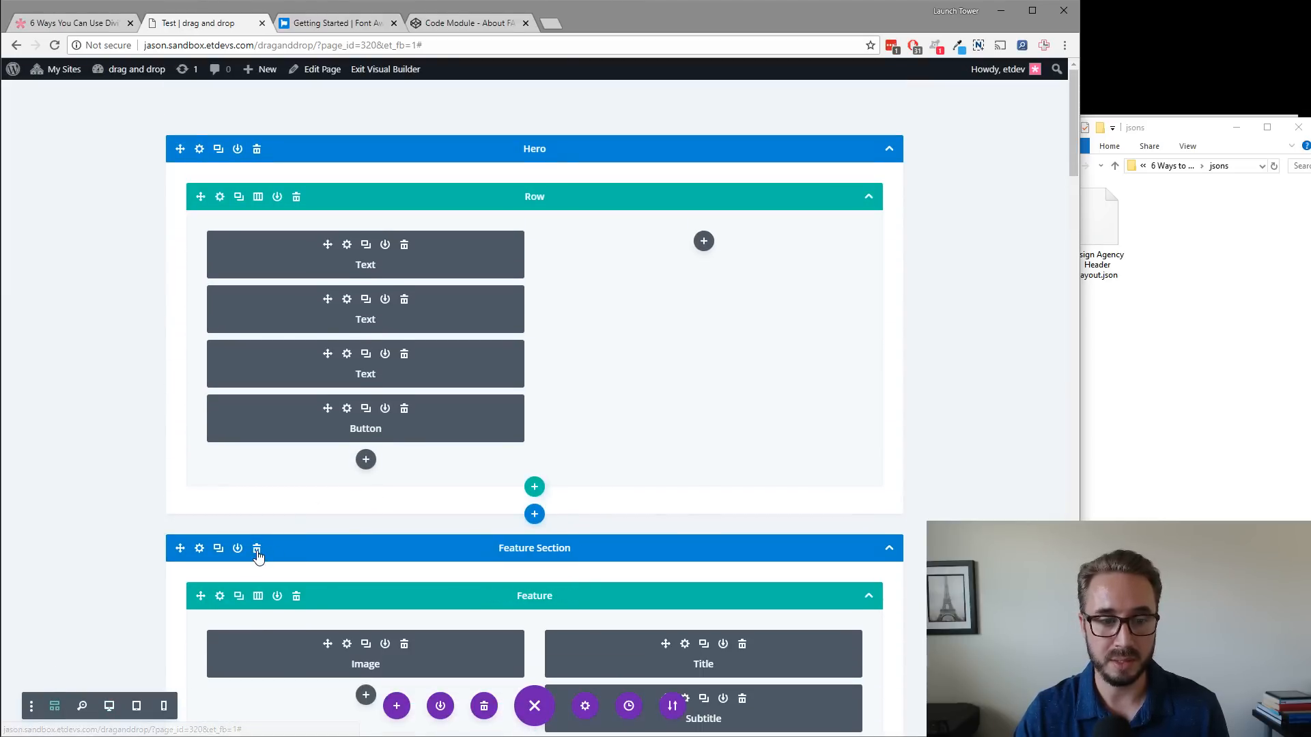
left_click(257, 551)
left_click(257, 550)
left_click(258, 550)
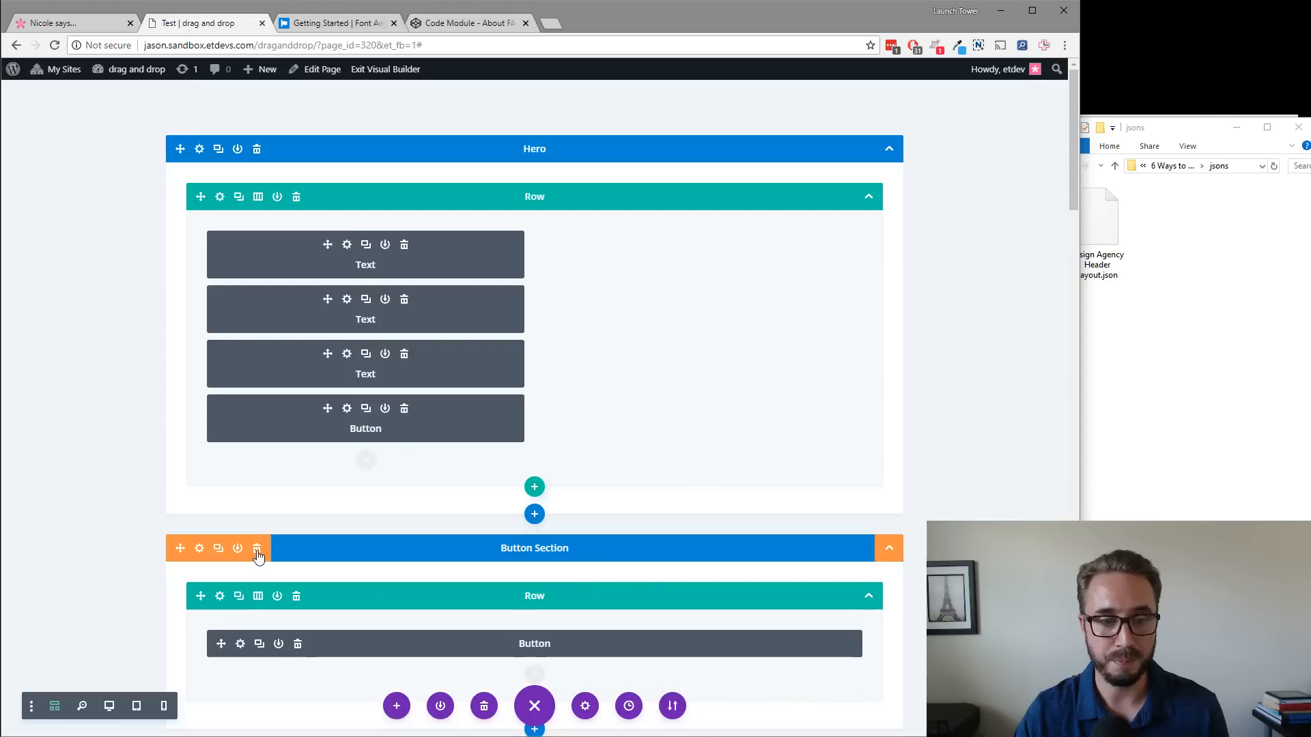
left_click(257, 551)
left_click(257, 550)
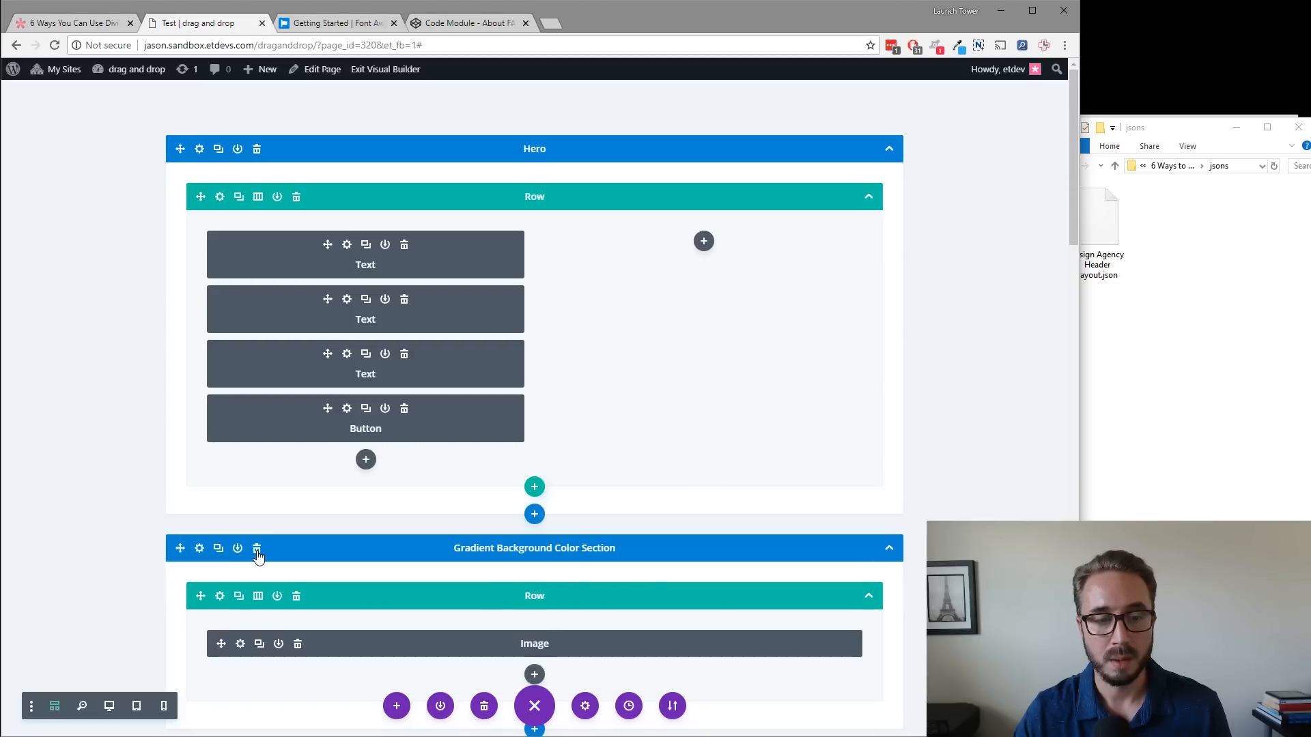
left_click(258, 550)
left_click(257, 550)
left_click(258, 550)
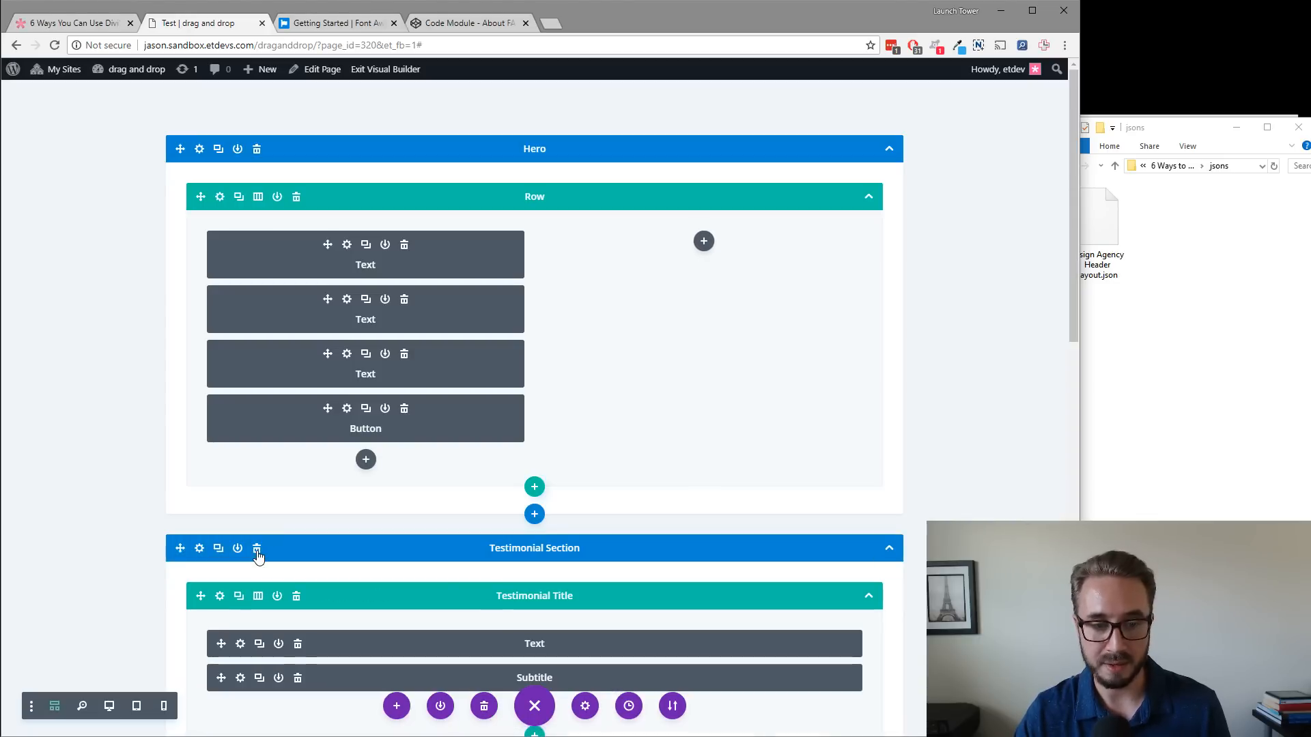
left_click(257, 550)
left_click(257, 550)
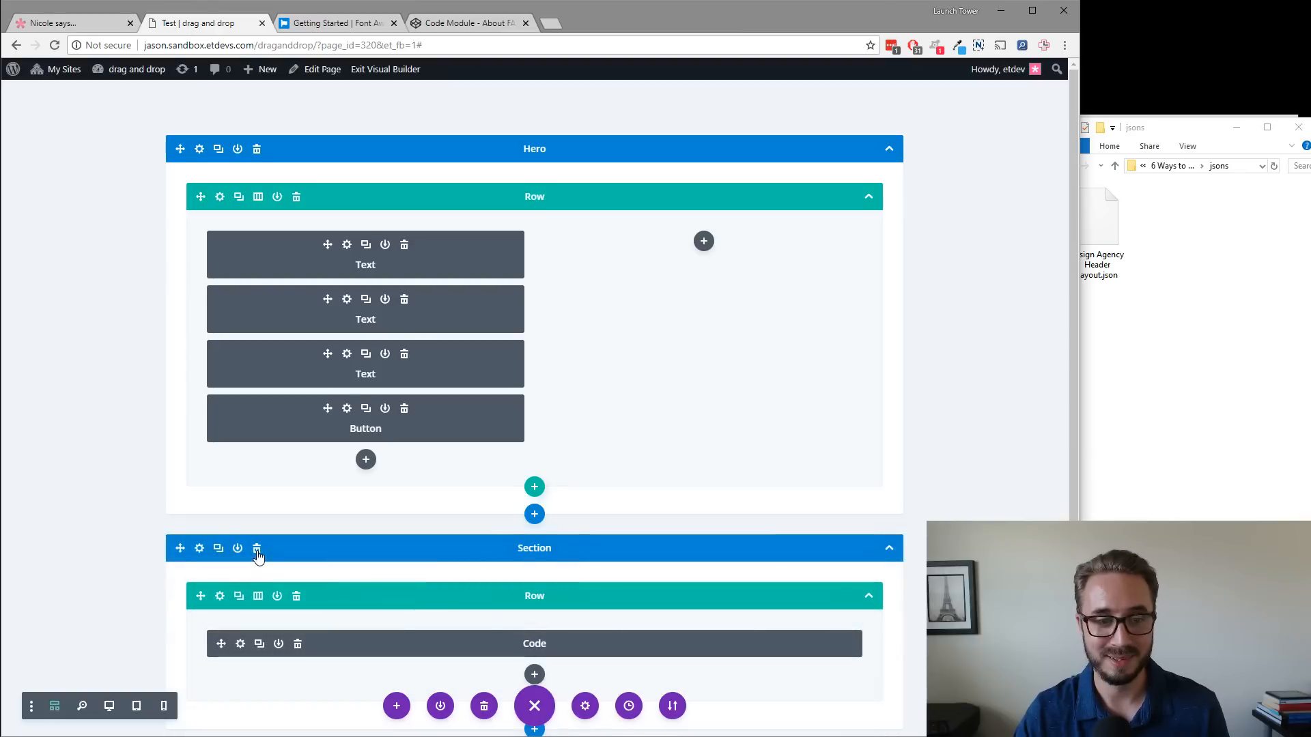
left_click(258, 550)
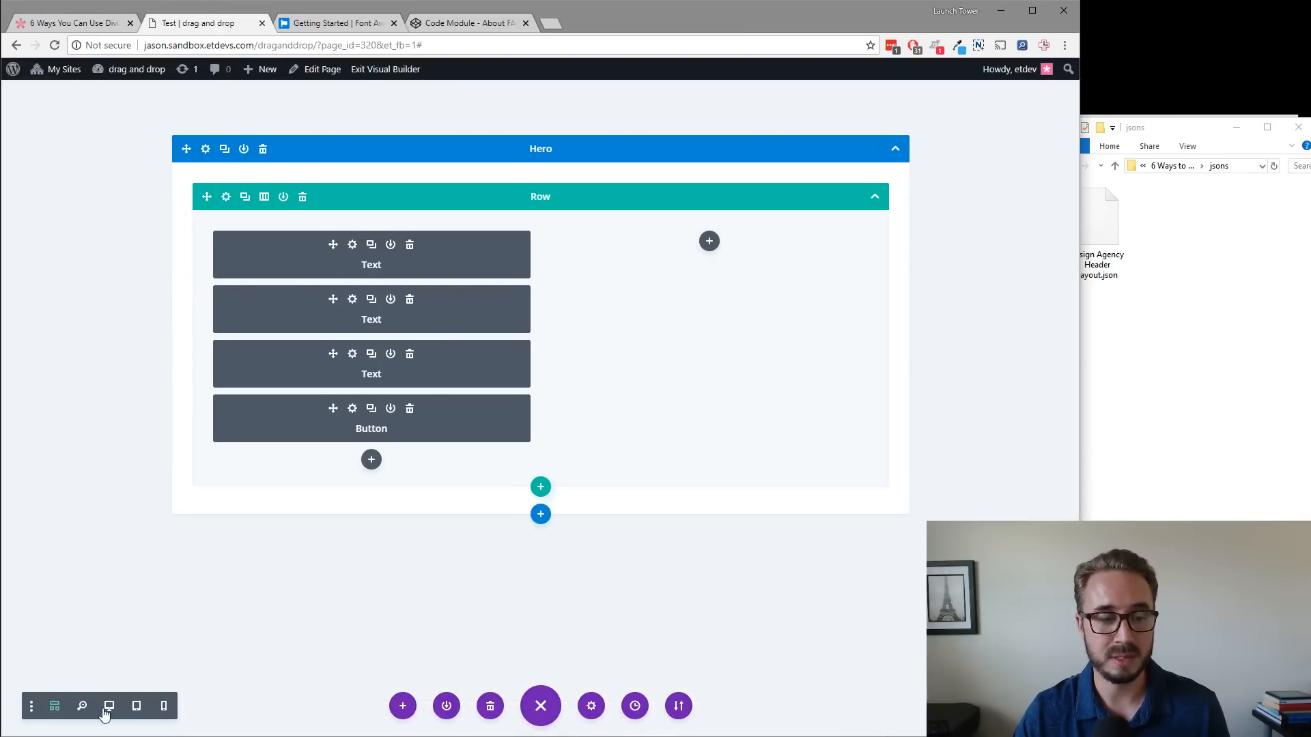
Return the builder to desktop view to display the Hero section as designed.
left_click(107, 709)
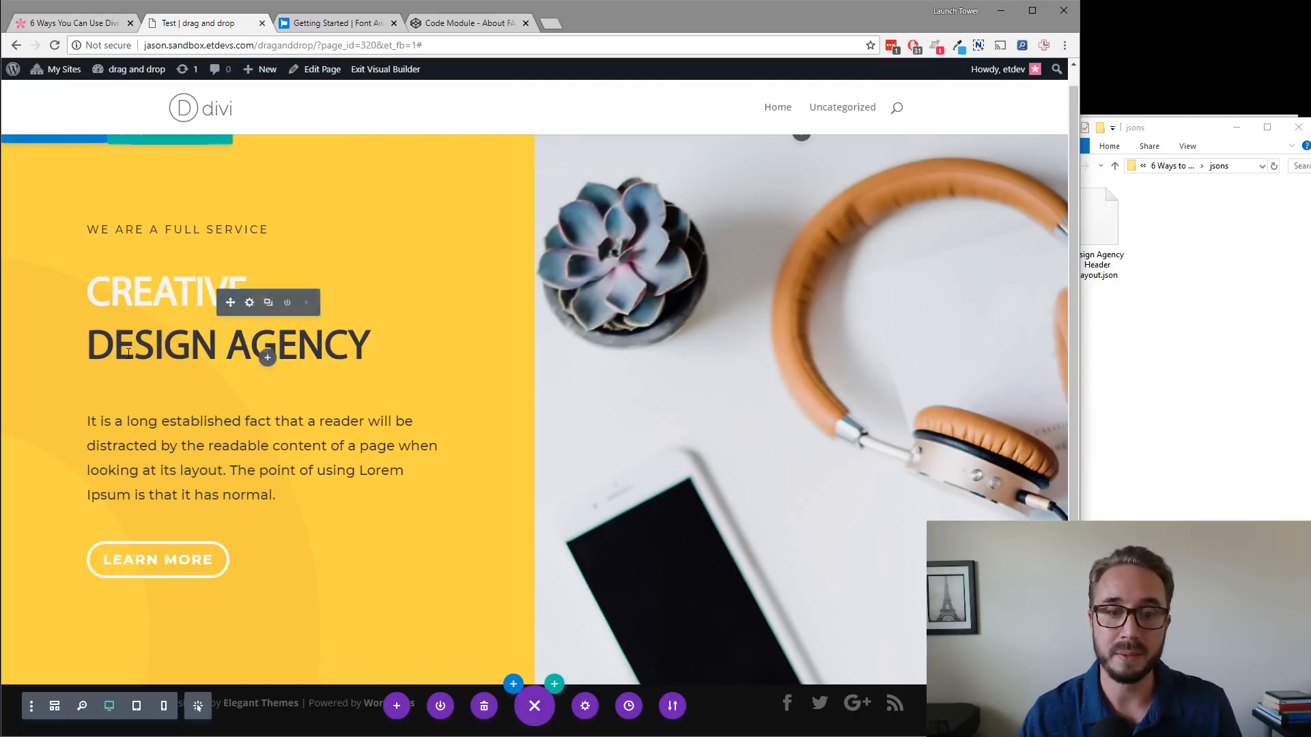
scroll(125, 351, "down", 1)
scroll(427, 516, "up", 1)
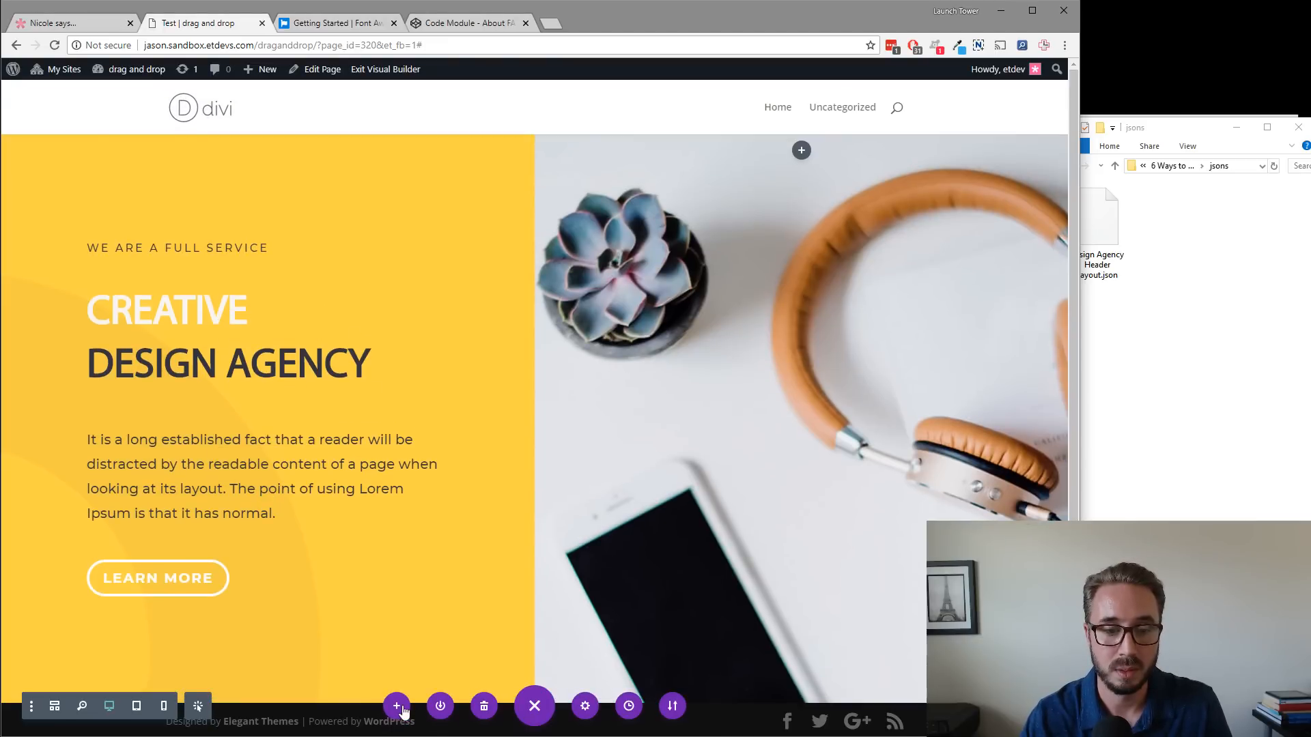
Export the builder layout with the file name header, accepting the leave-site prompt, and bring the jsons folder window forward.
left_click(670, 704)
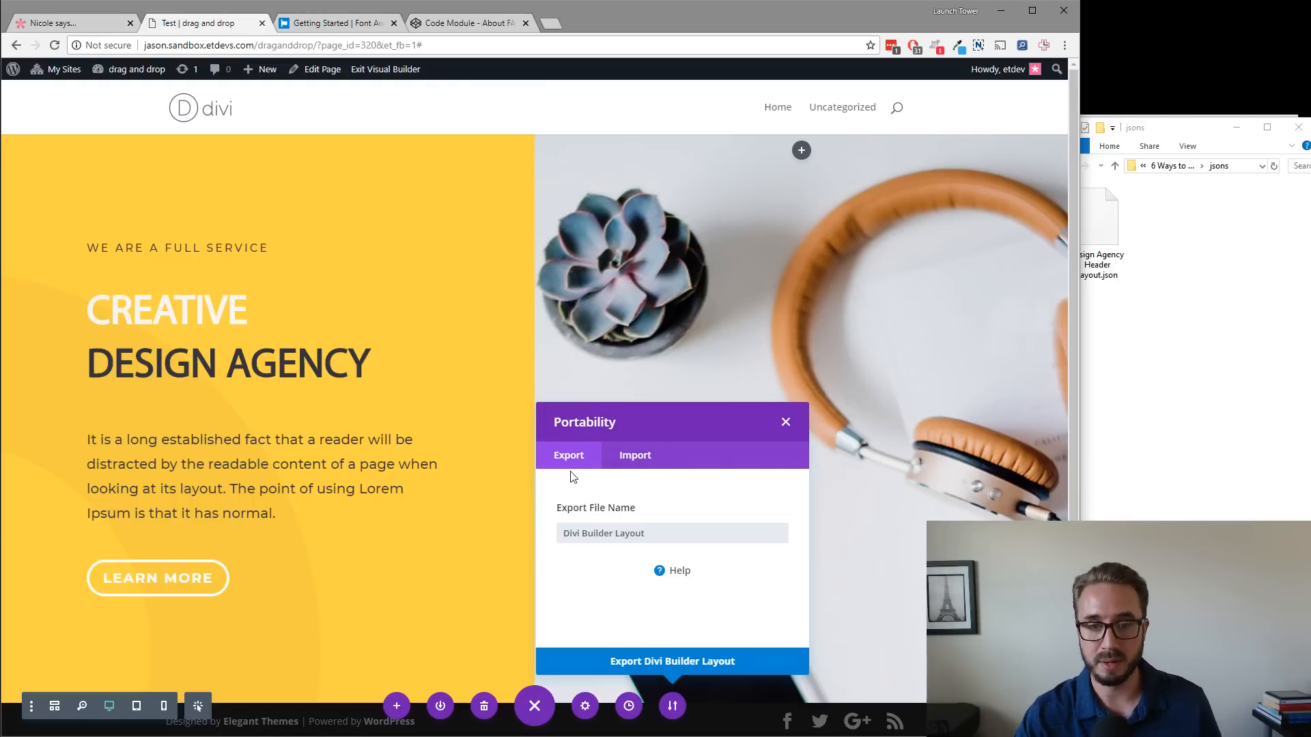
left_click_drag(649, 533, 559, 538)
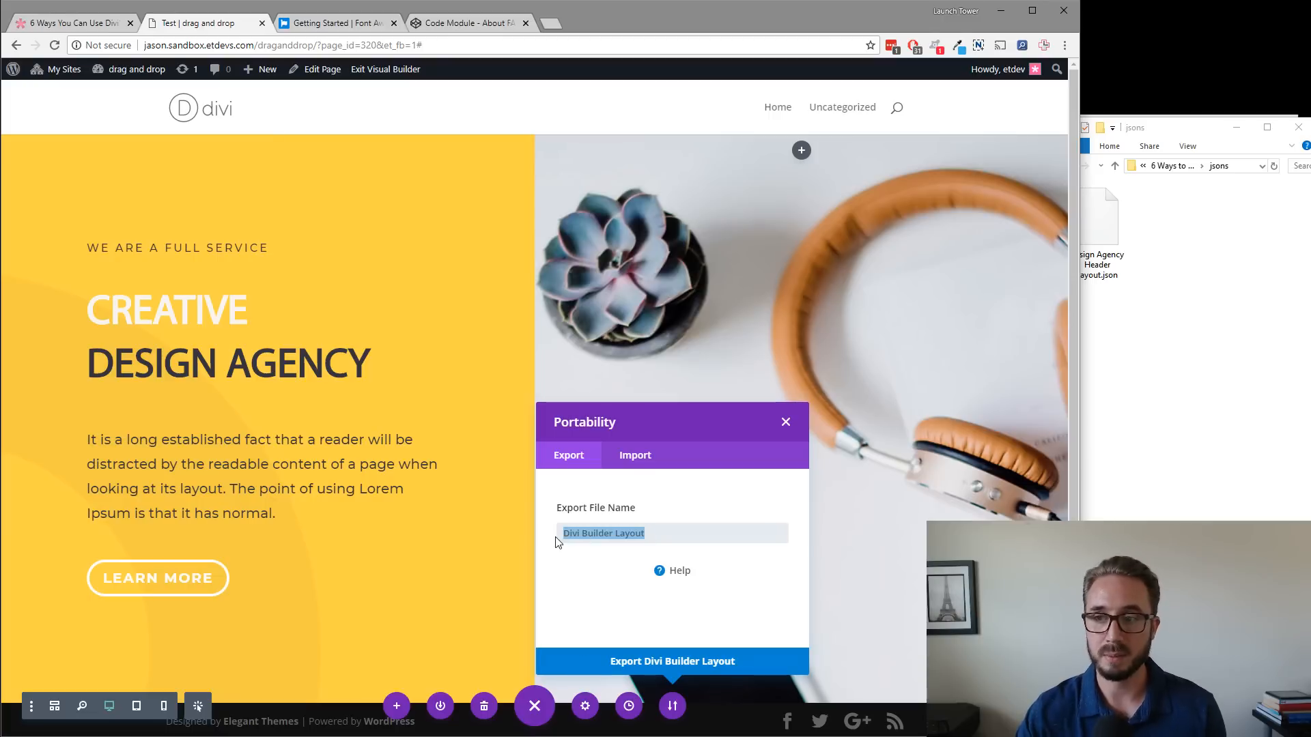
type("headeer")
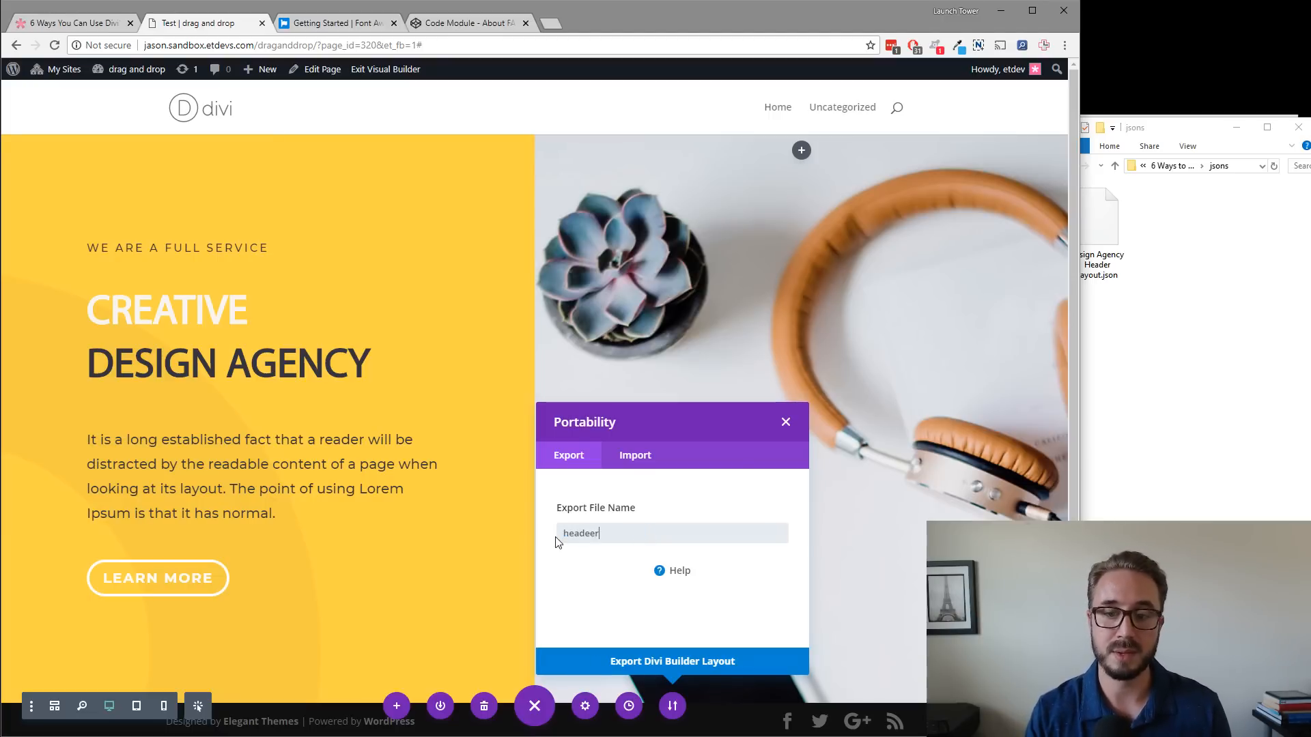
key("BackSpace")
key("BackSpace")
type("r")
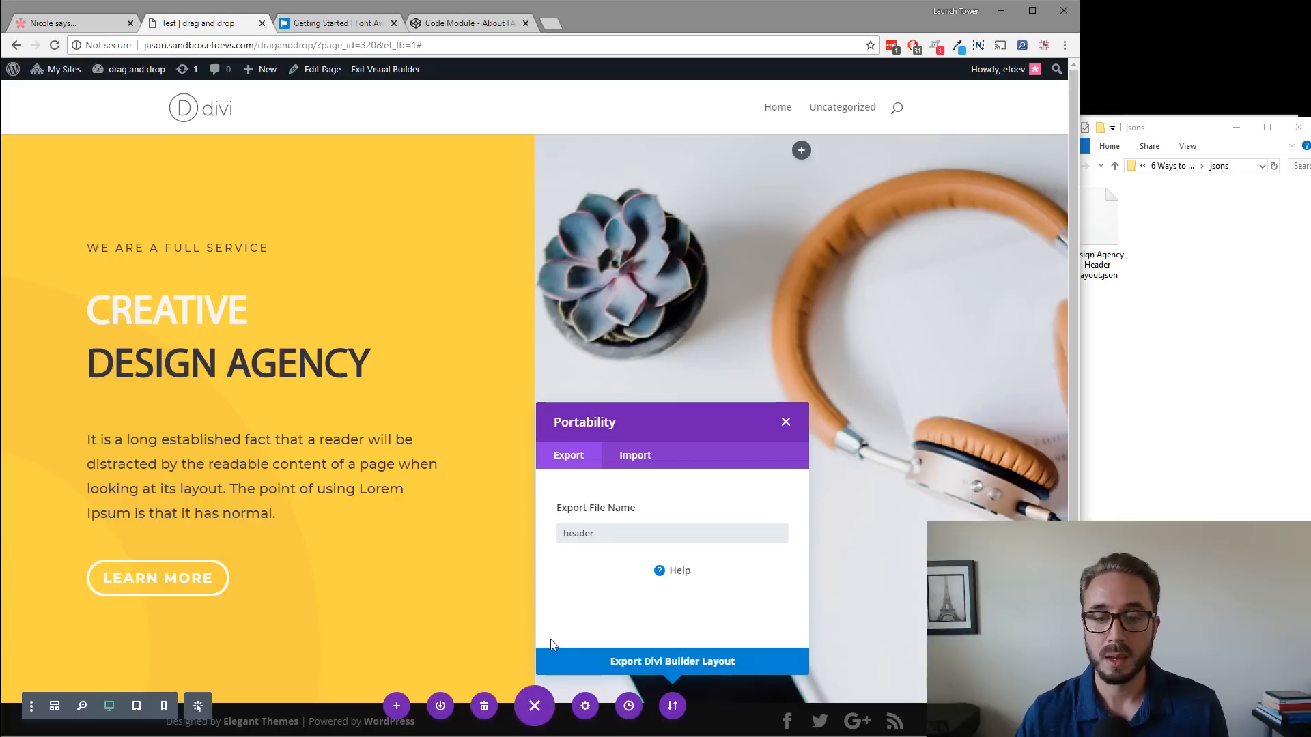
left_click(583, 591)
left_click(623, 660)
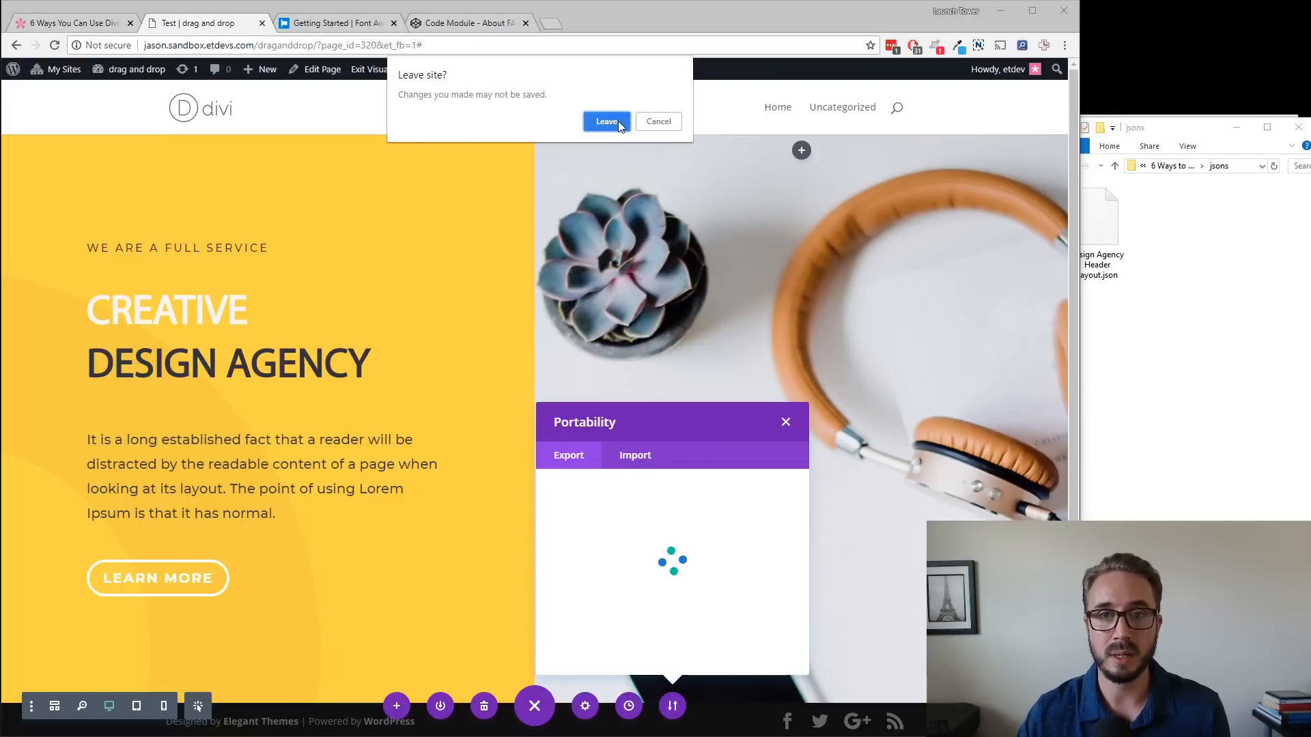
left_click(606, 122)
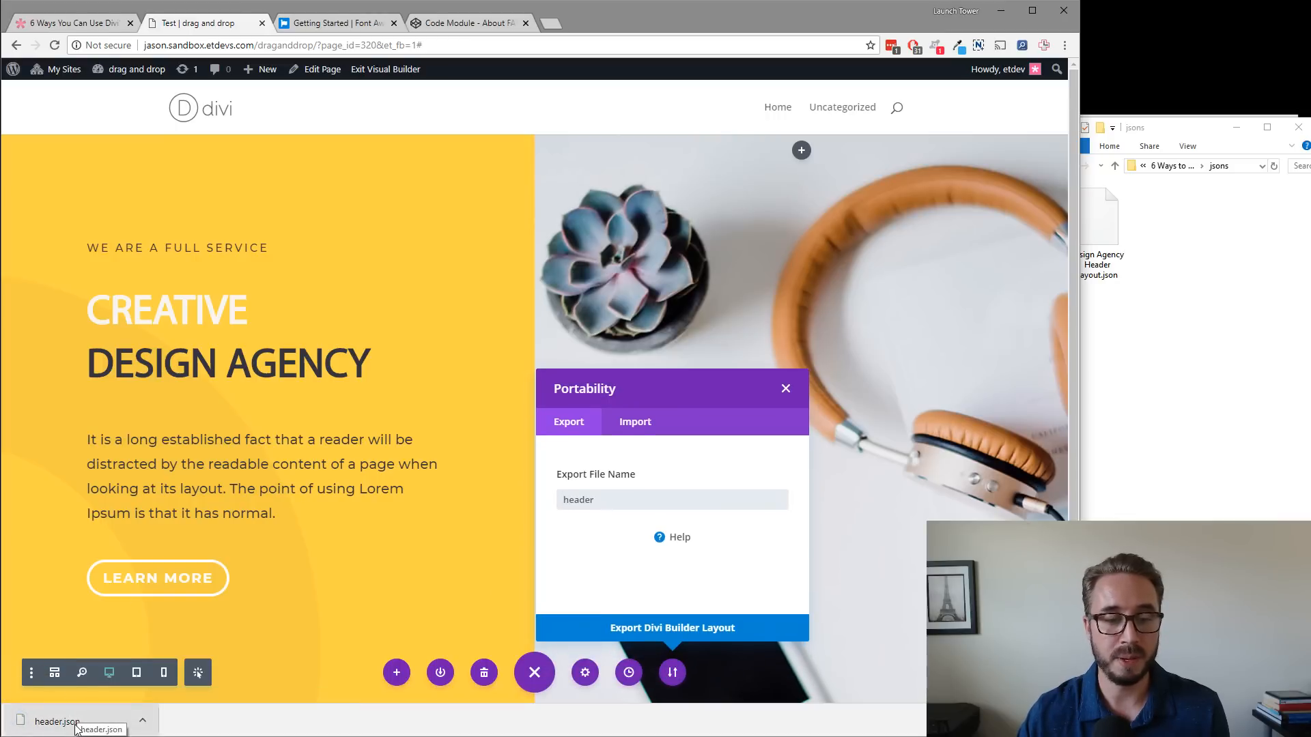
left_click(1253, 403)
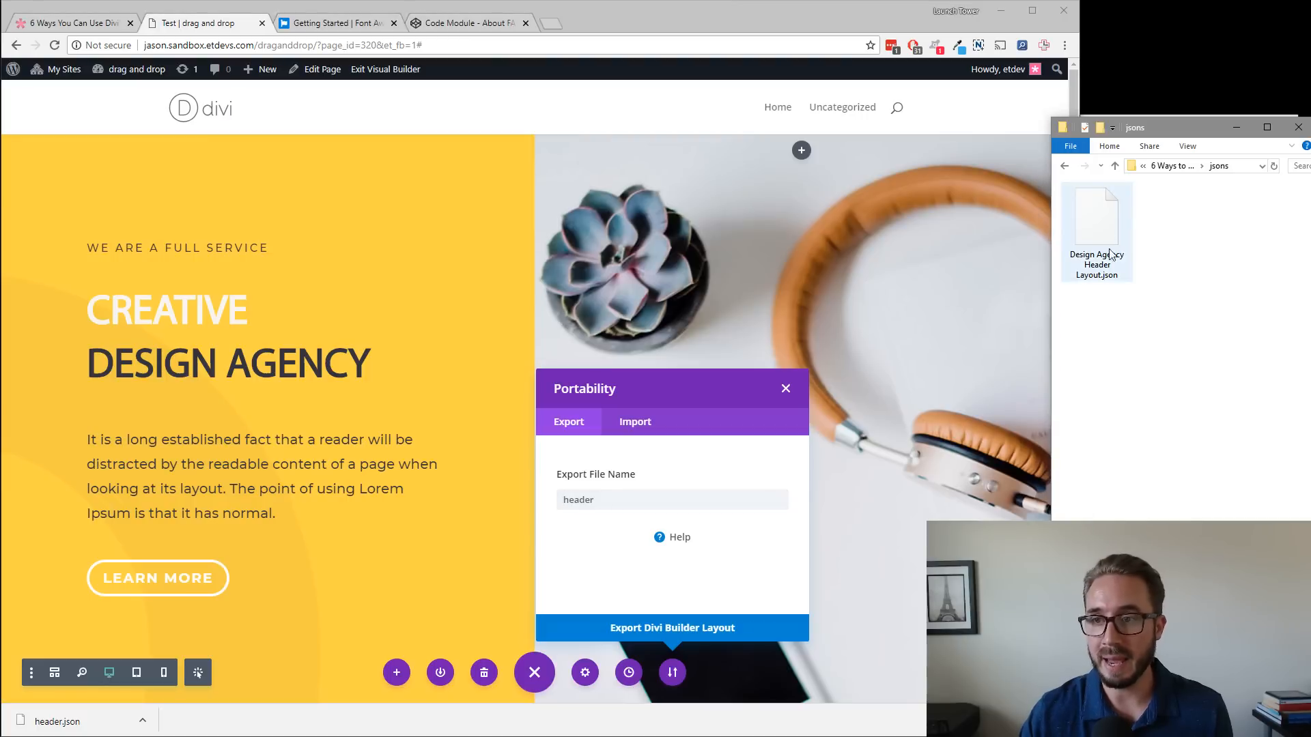
Close the Portability dialog and delete the Creative Design Agency hero section, dismissing the row insertion dialog and the downloads bar.
left_click_drag(1106, 234, 786, 387)
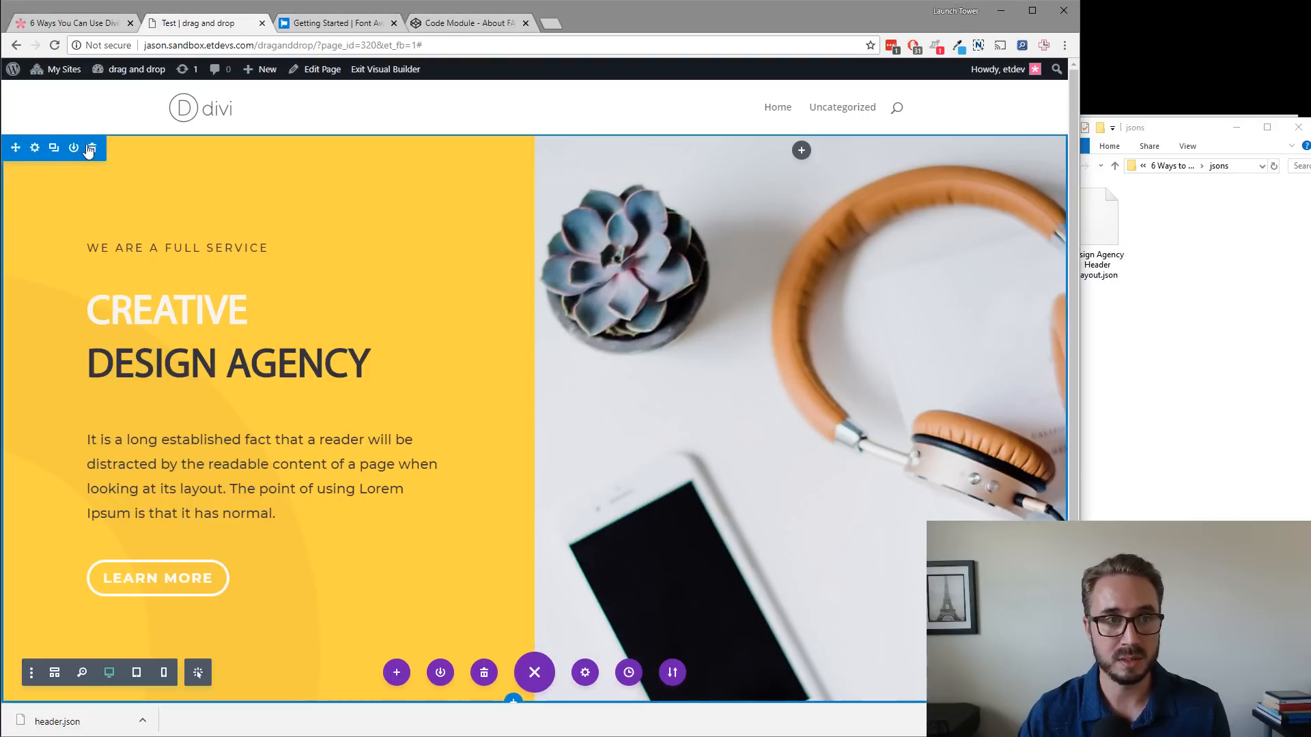
left_click(91, 148)
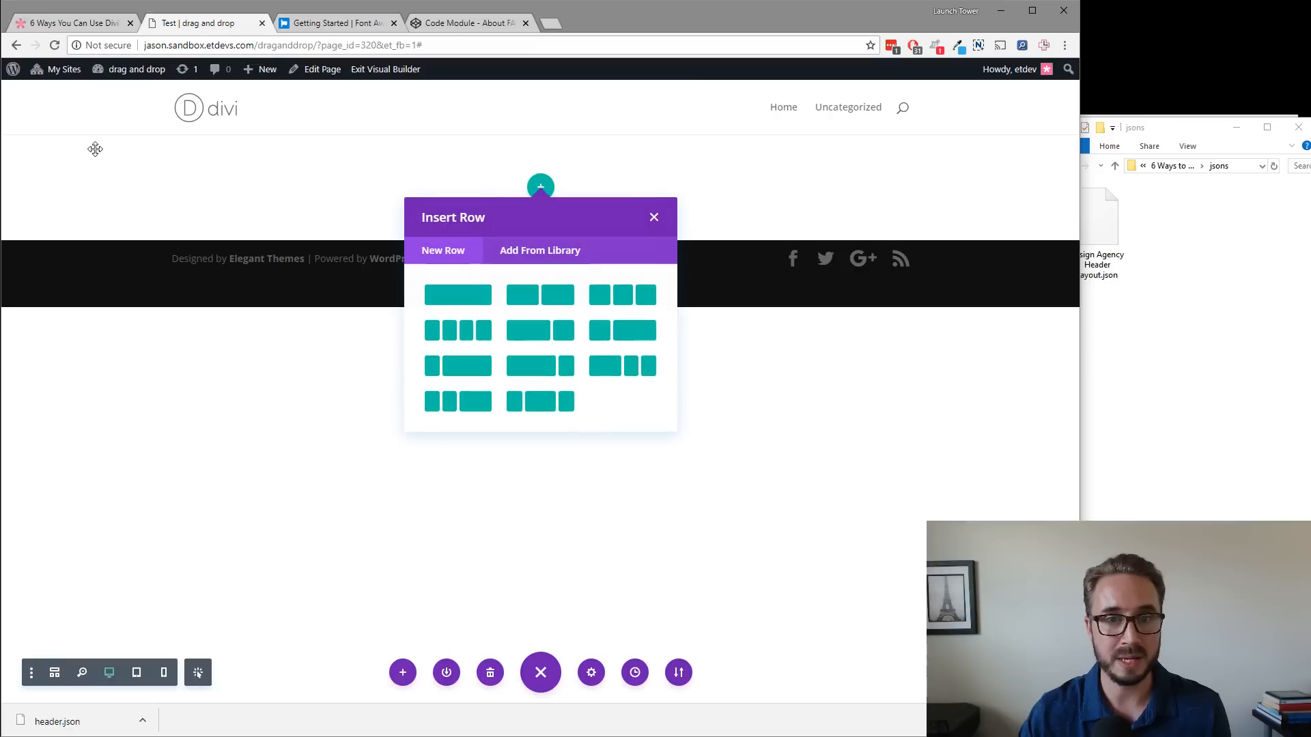
left_click(656, 218)
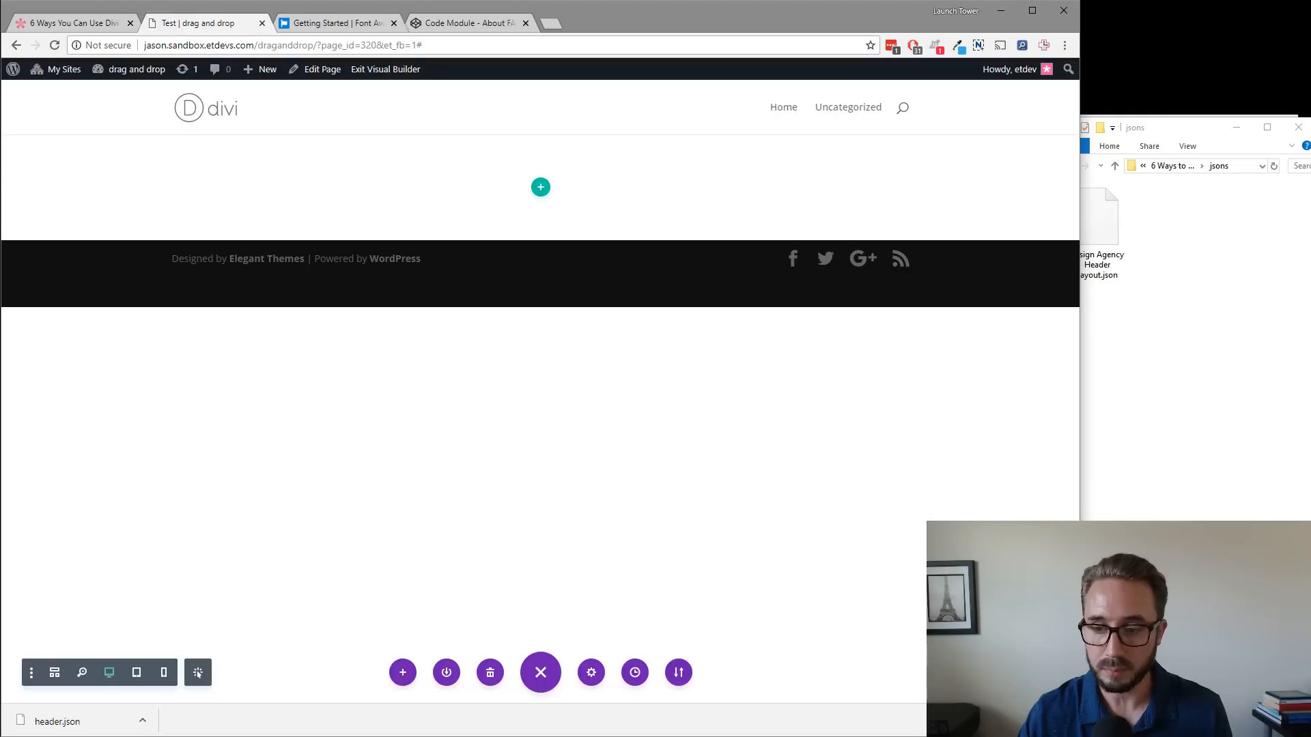
left_click(1068, 721)
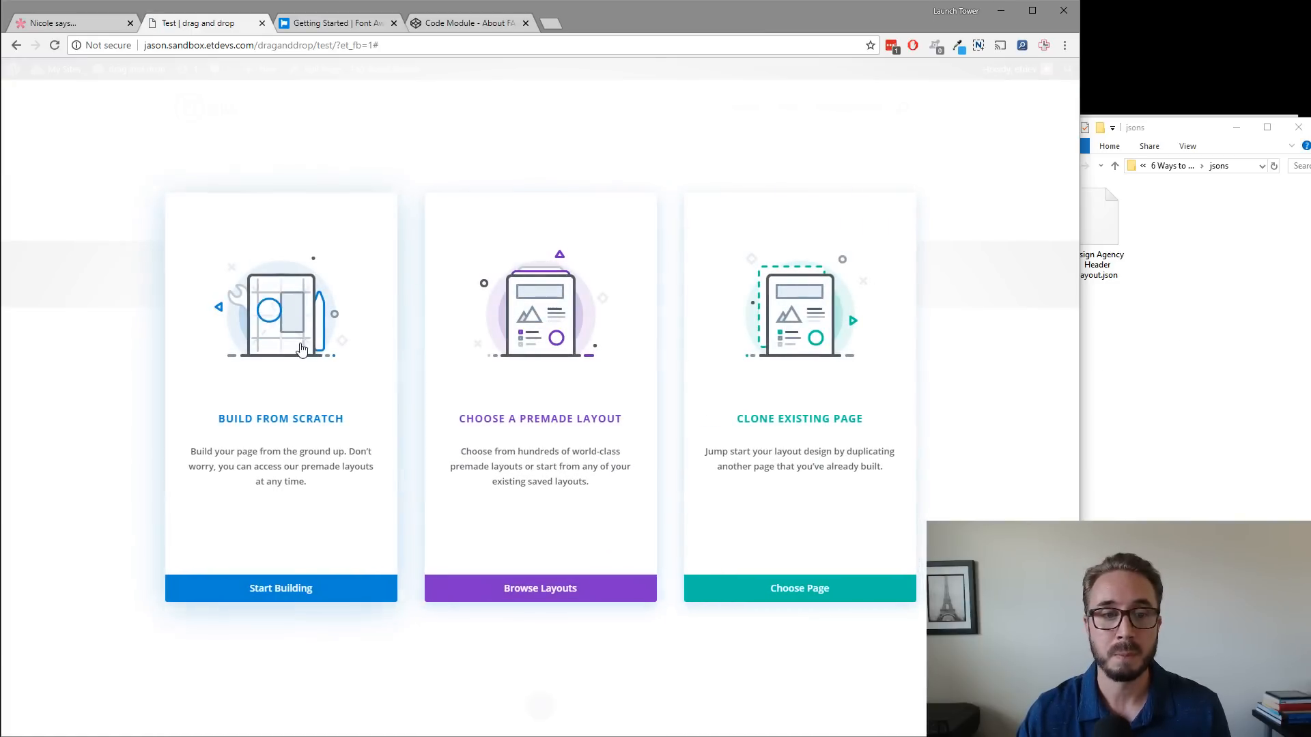
Start building the Test page from scratch and import Design Agency Header Layout.json from the jsons folder, leaving both import options unchecked.
left_click(282, 587)
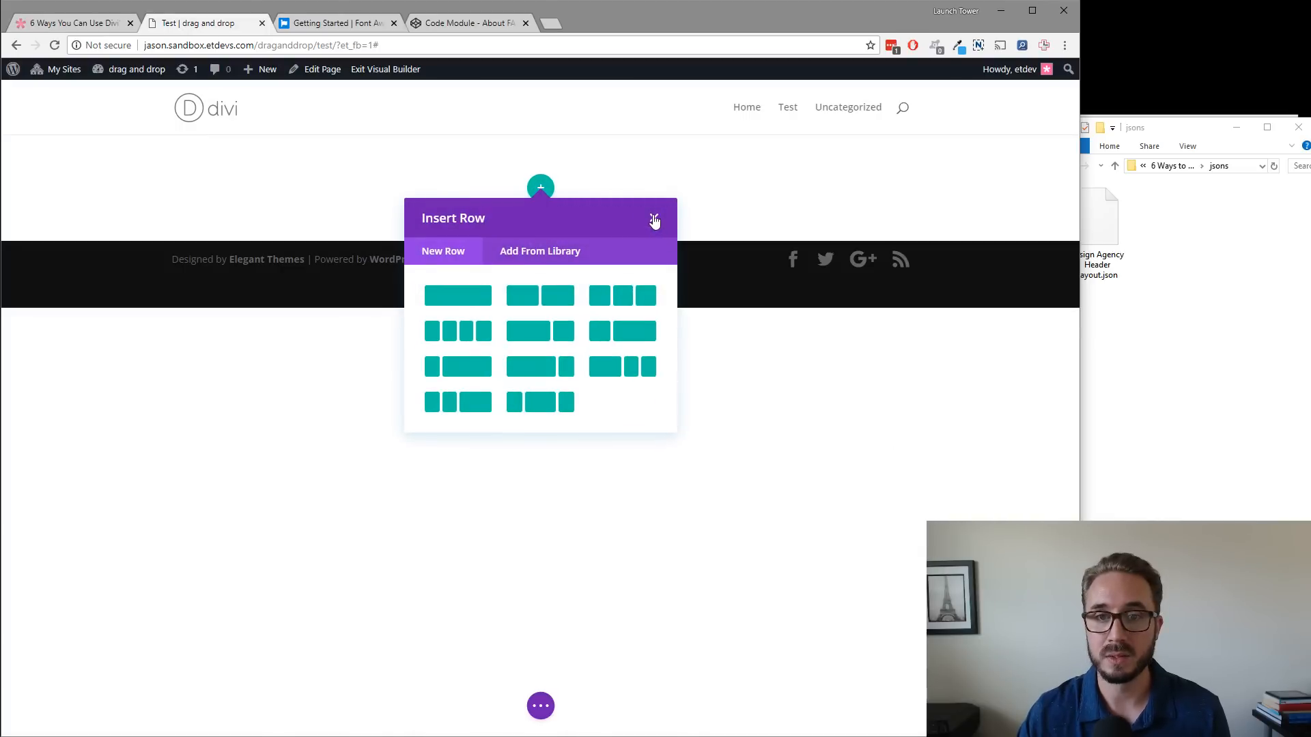
left_click(654, 217)
left_click(1120, 257)
left_click_drag(1120, 257, 670, 232)
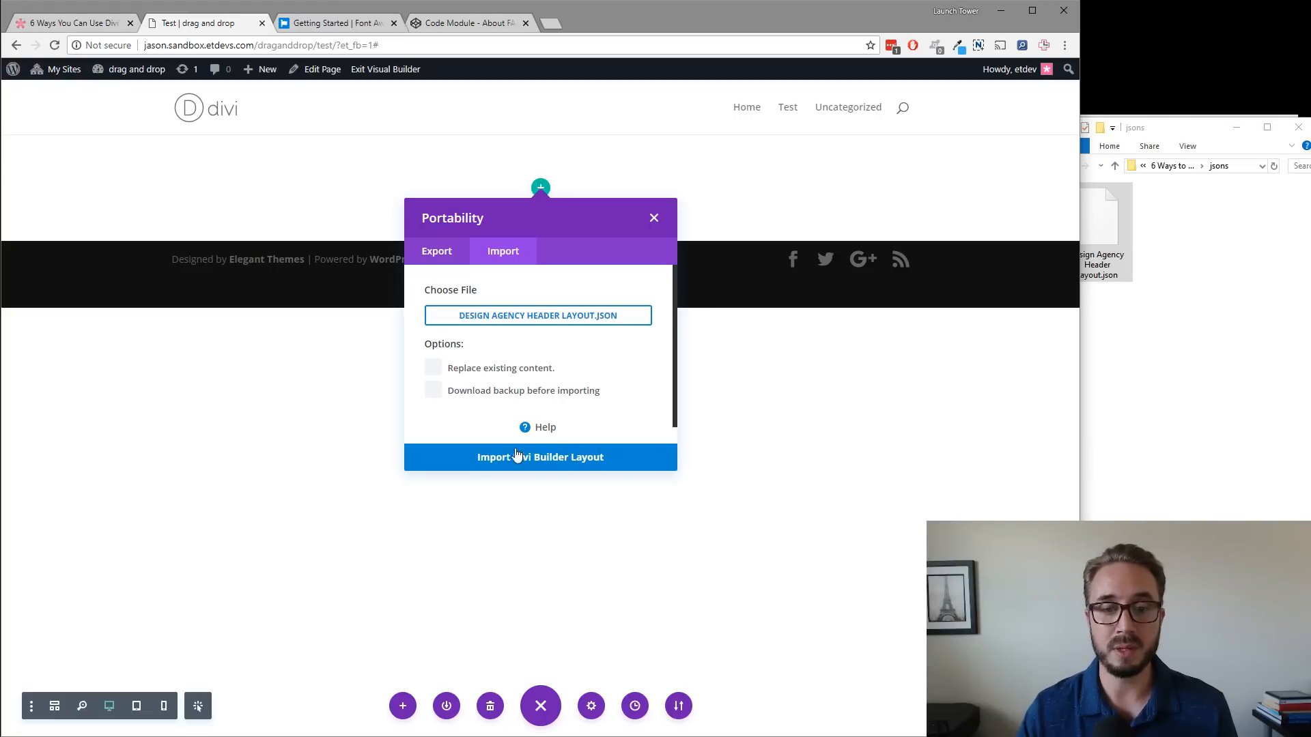
left_click(536, 464)
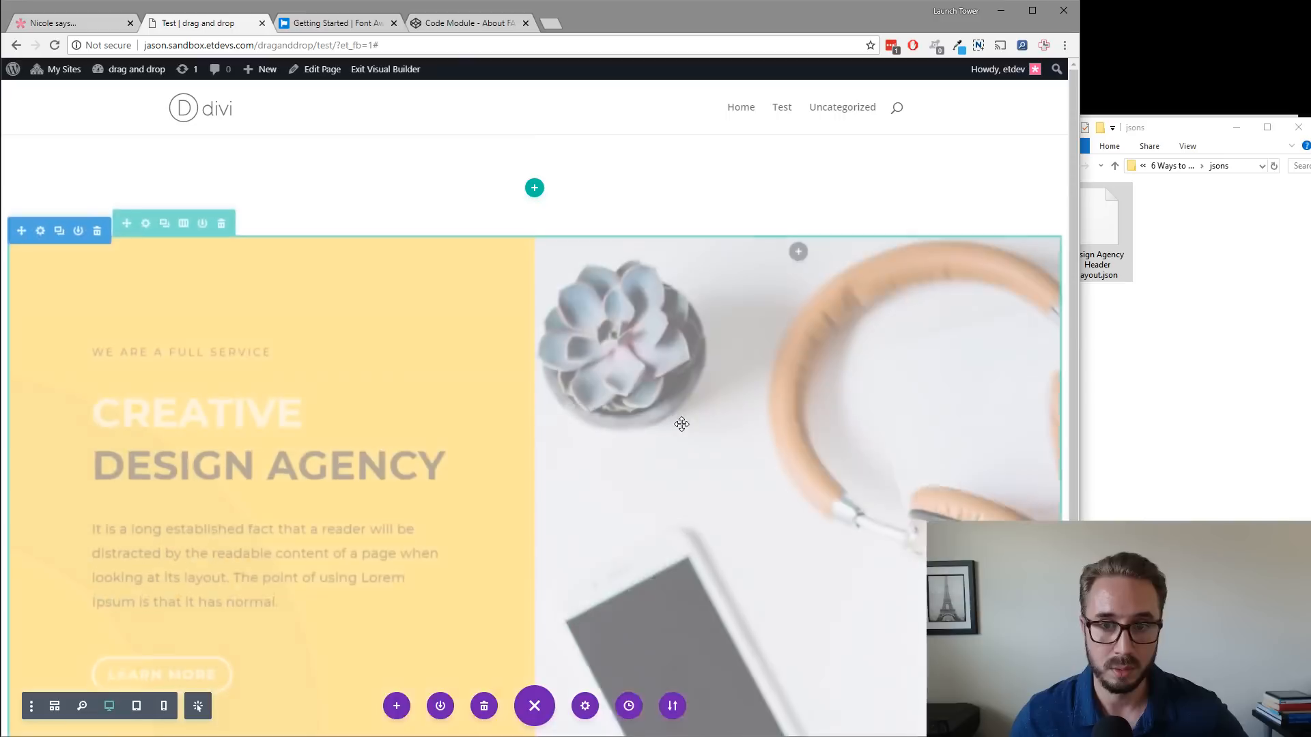
scroll(682, 424, "down", 2)
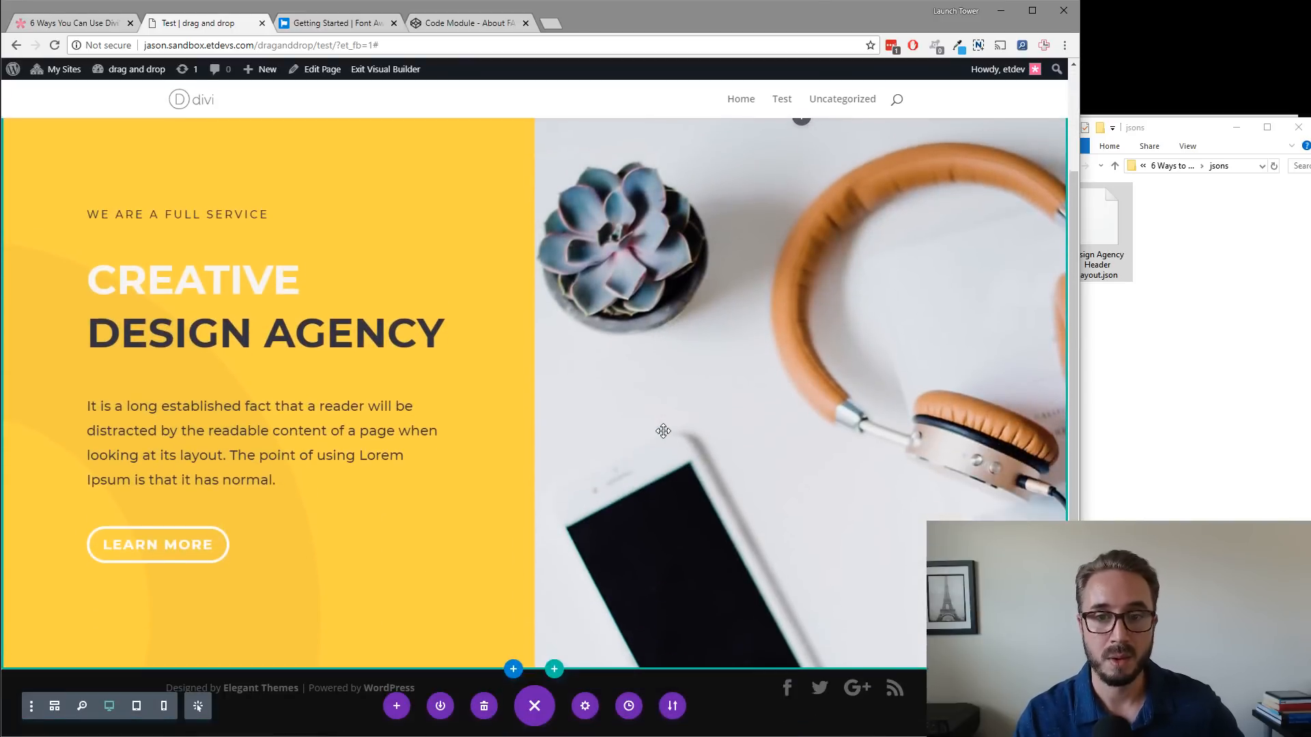
left_click(1151, 363)
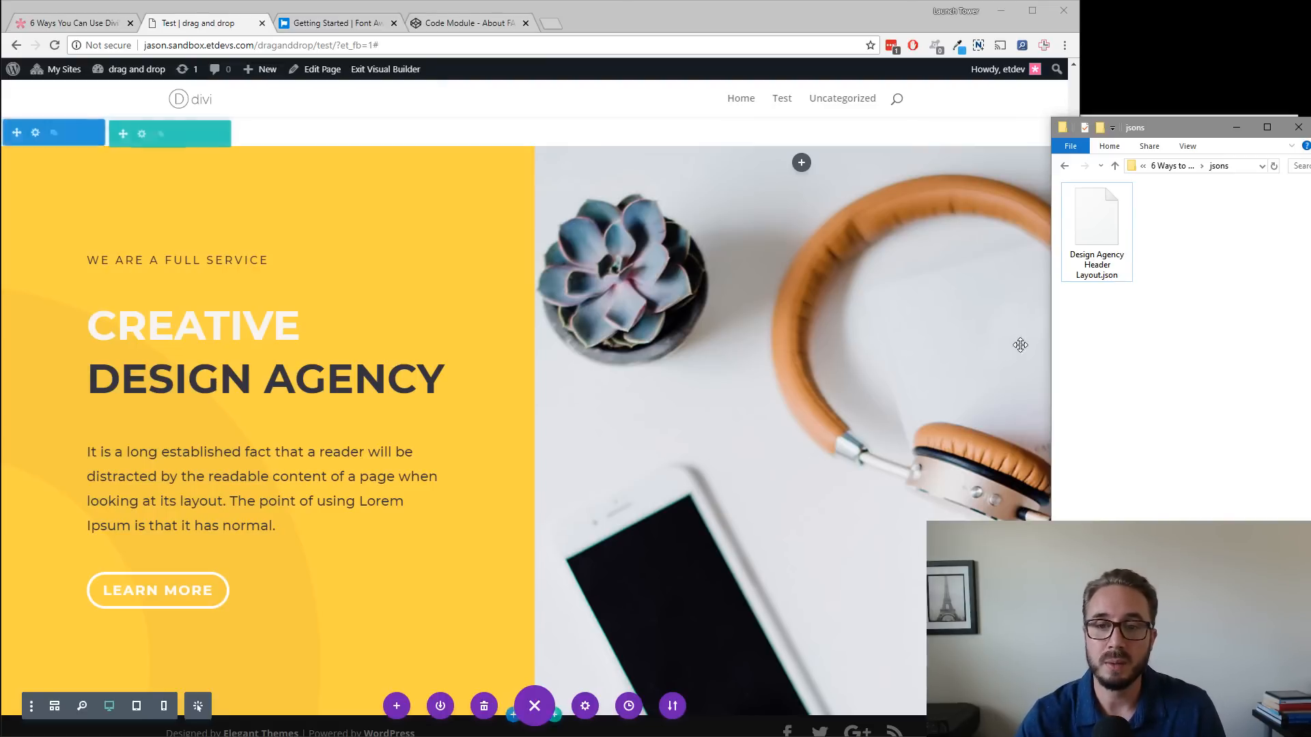
scroll(1022, 342, "down", 1)
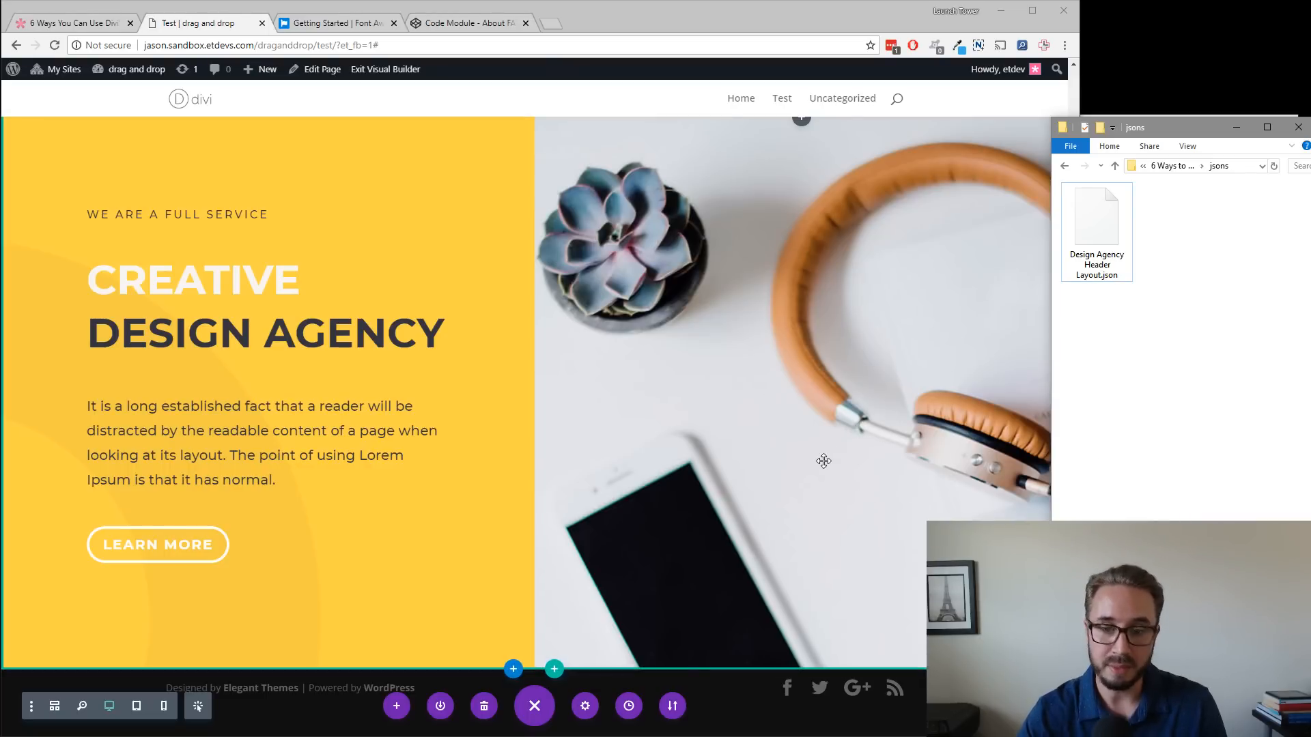
left_click(714, 25)
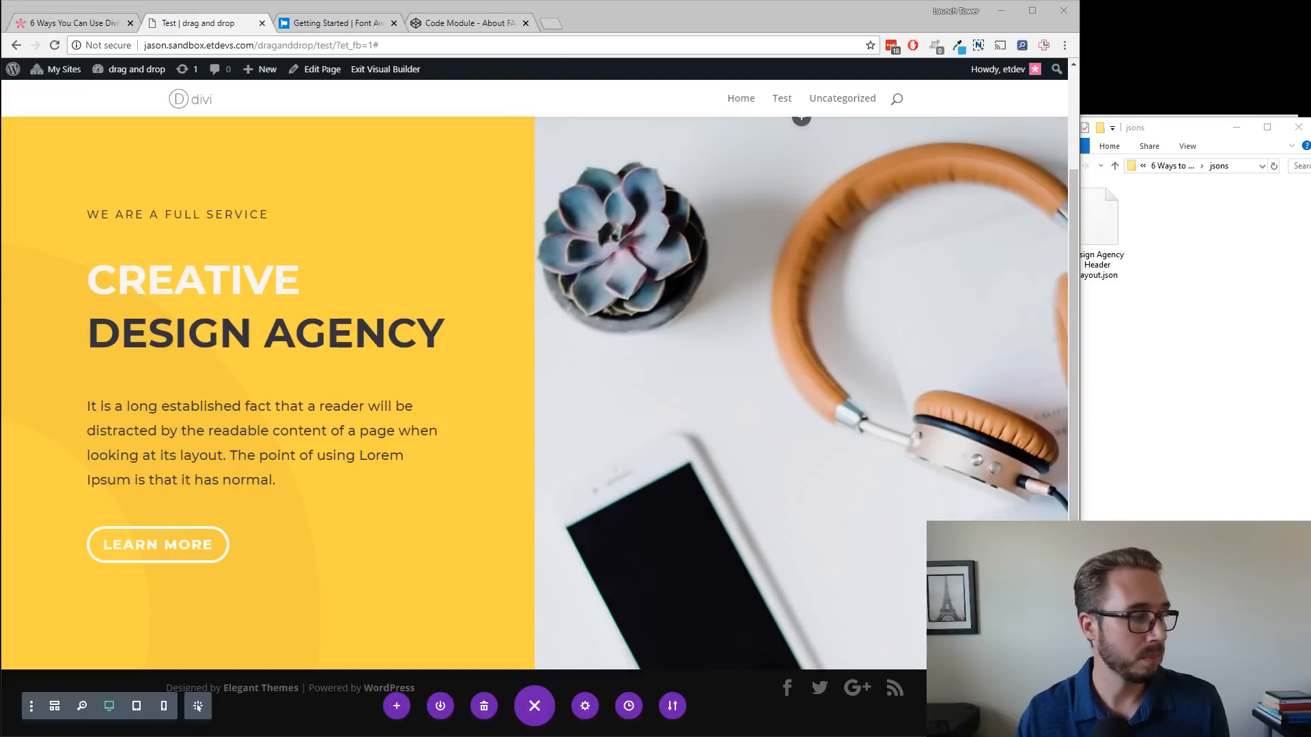
Switch to the closing notes in Notepad, read them beside the browser, and move the notes window out of view.
key("alt+Tab")
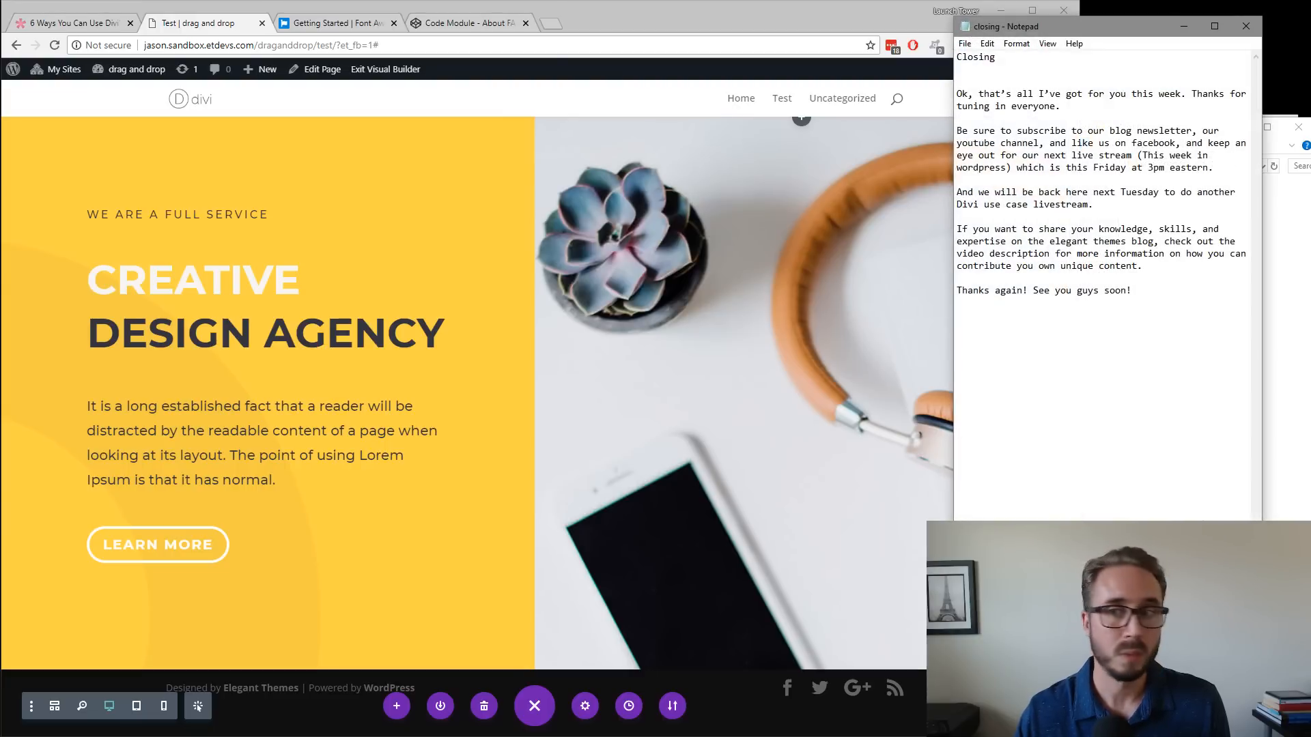
left_click_drag(1124, 32, 1308, 4)
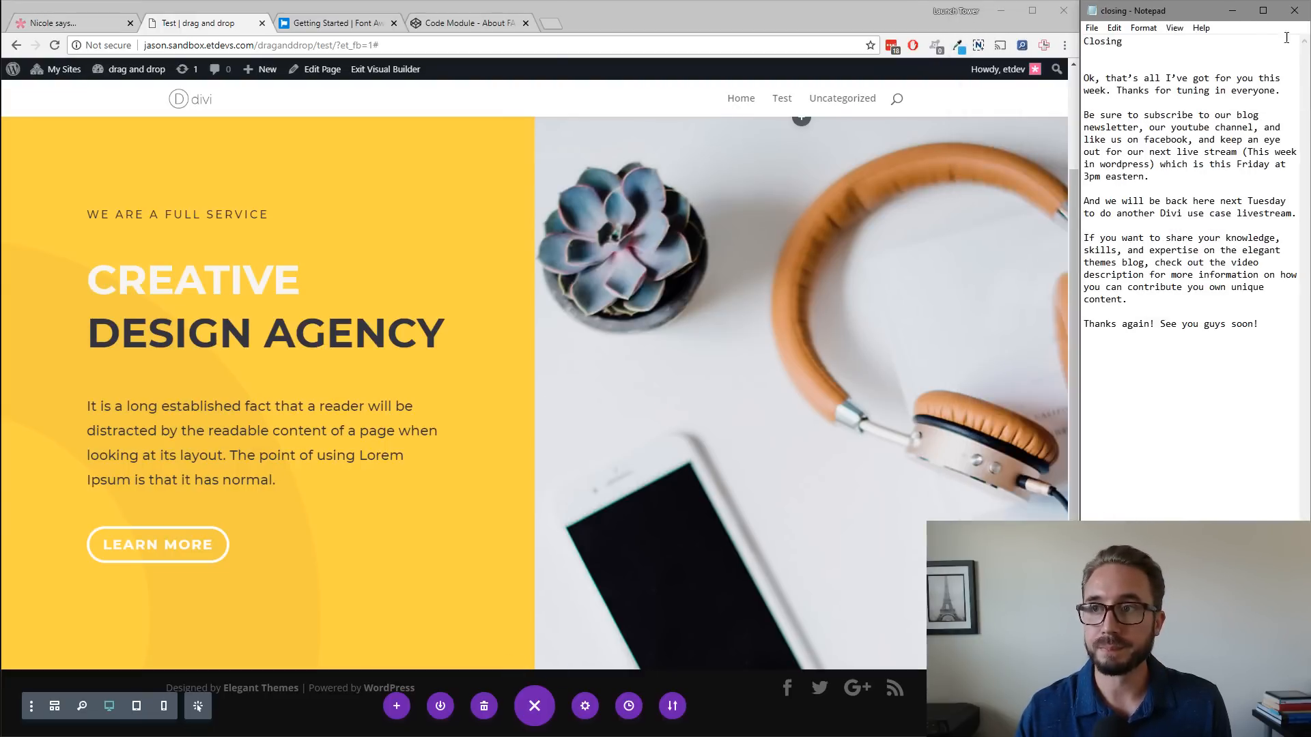
left_click(1232, 10)
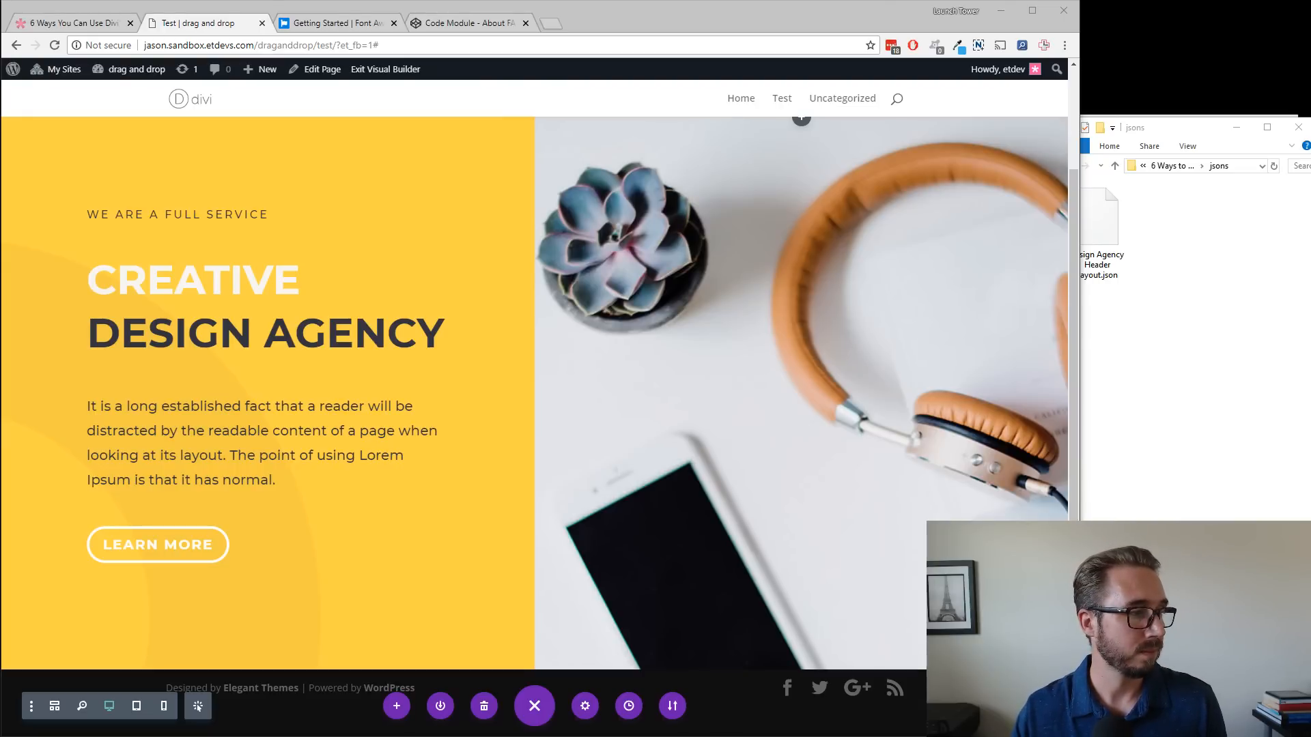
key("alt+Tab")
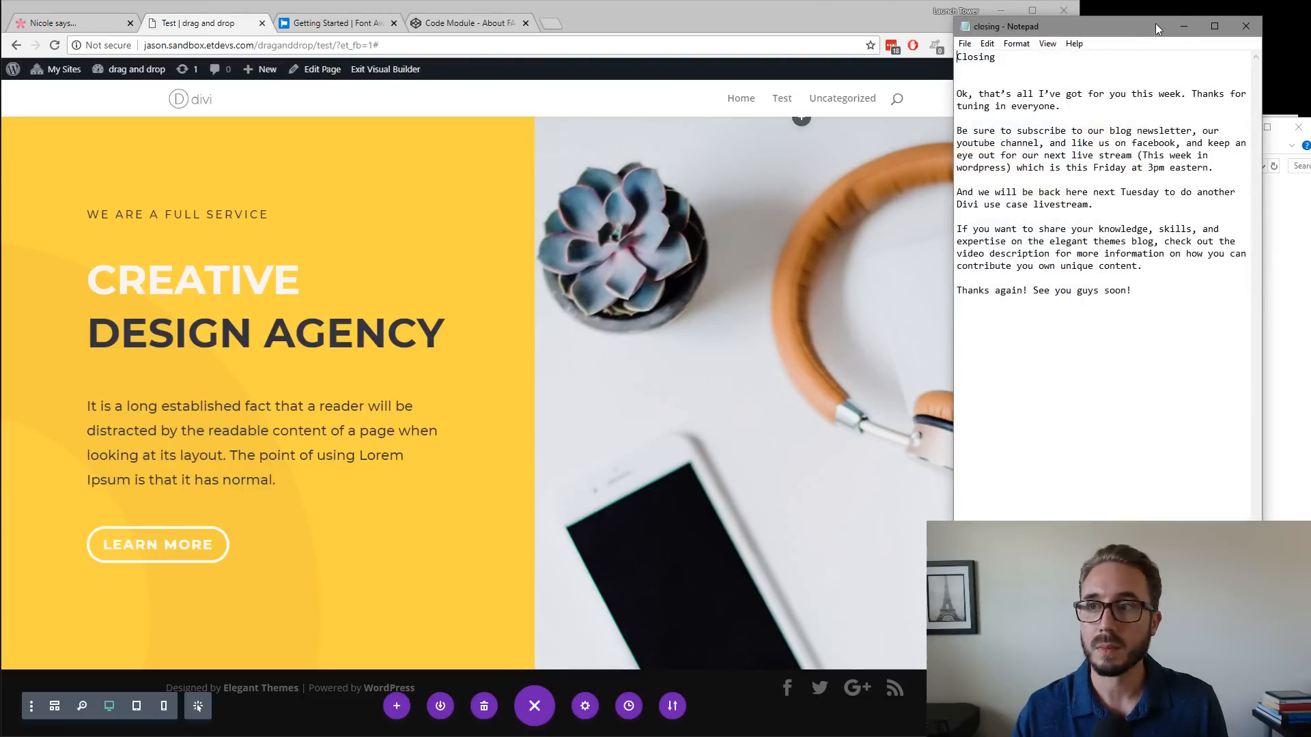
left_click_drag(1159, 28, 0, 116)
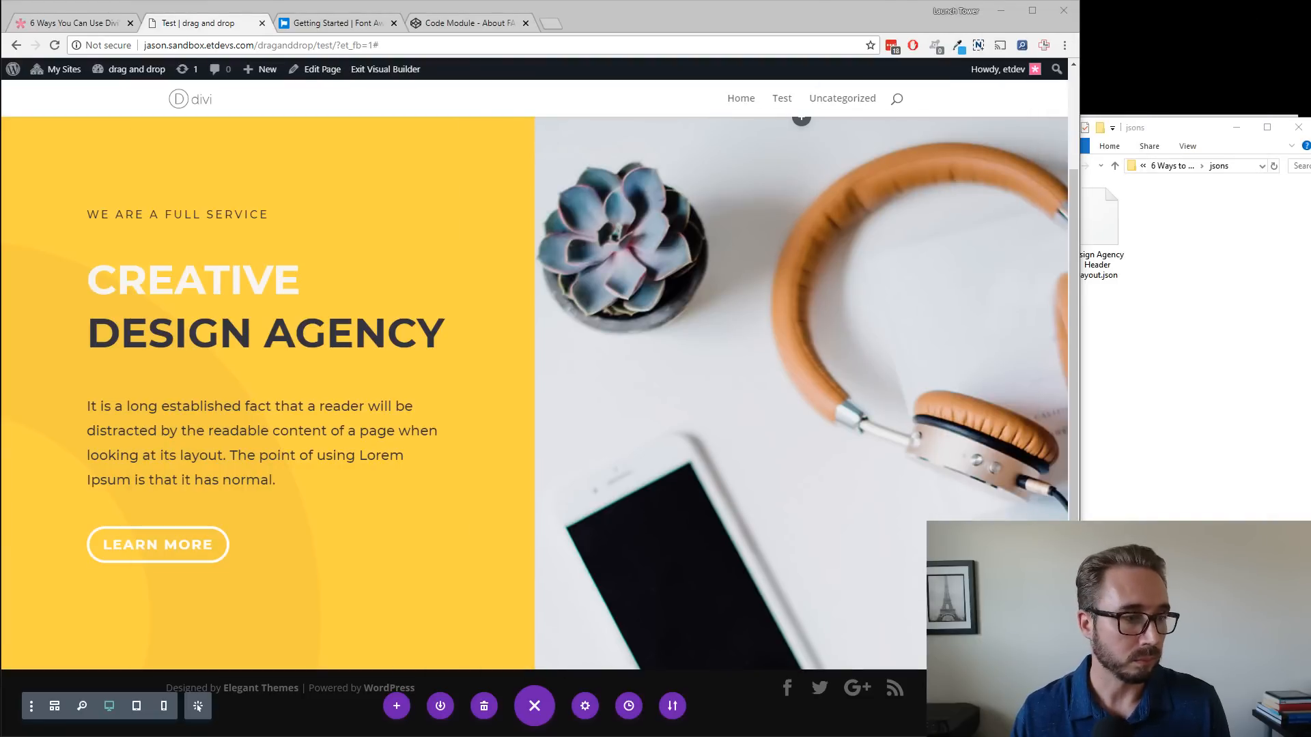